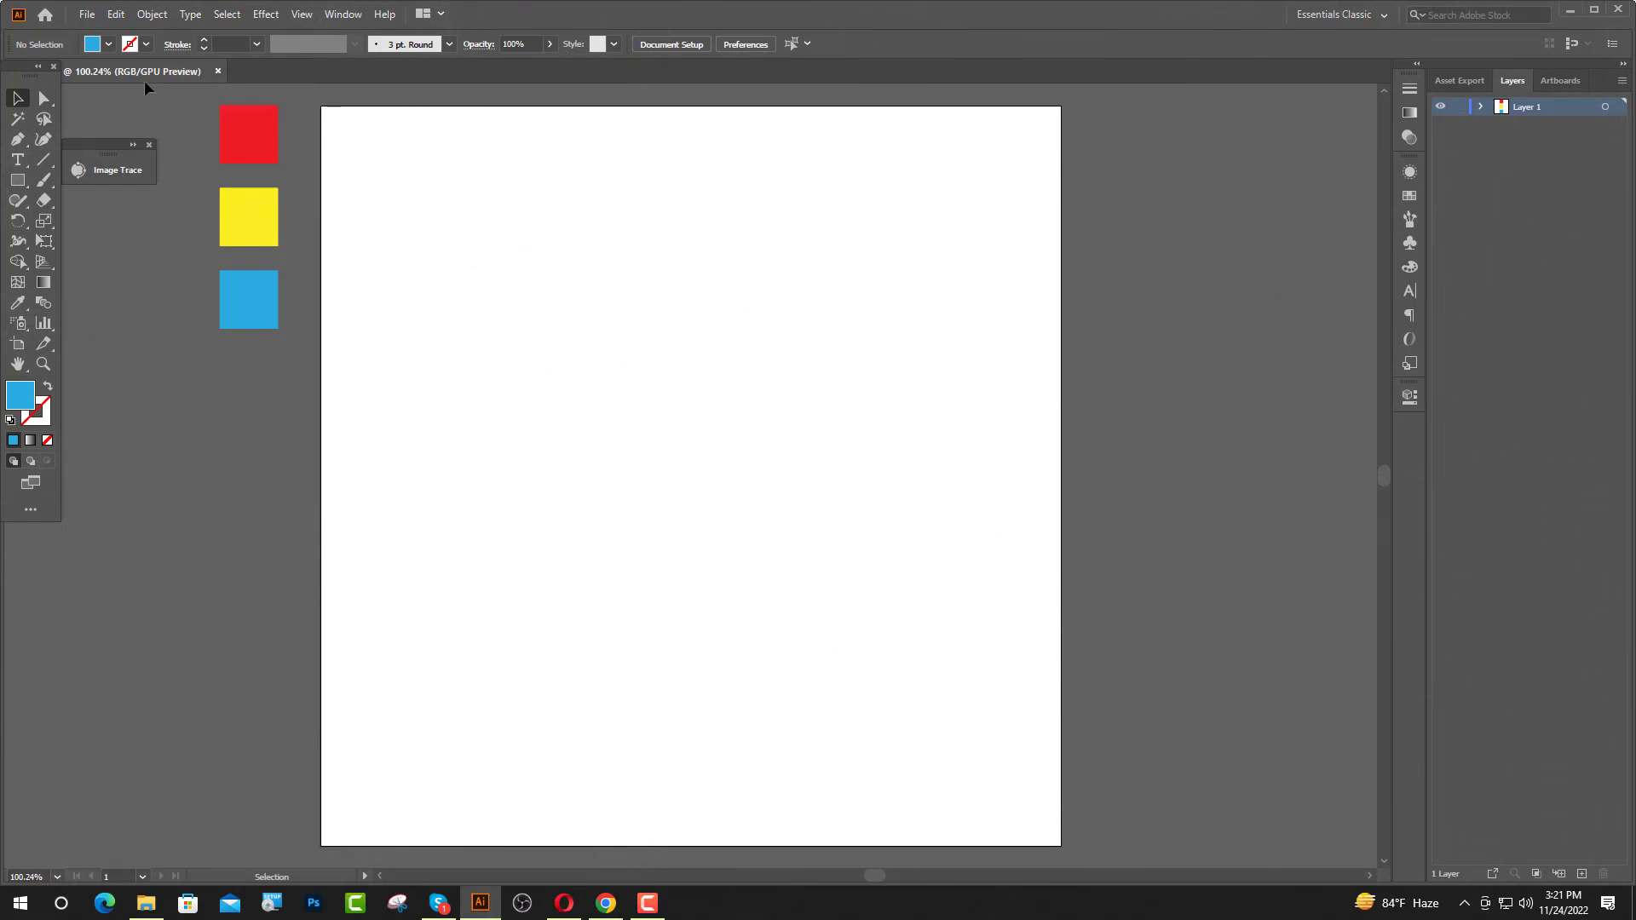
# - Draw a black-filled rectangle covering the whole artboard
pyautogui.click(108, 45)
pyautogui.click(48, 73)
pyautogui.click(24, 179)
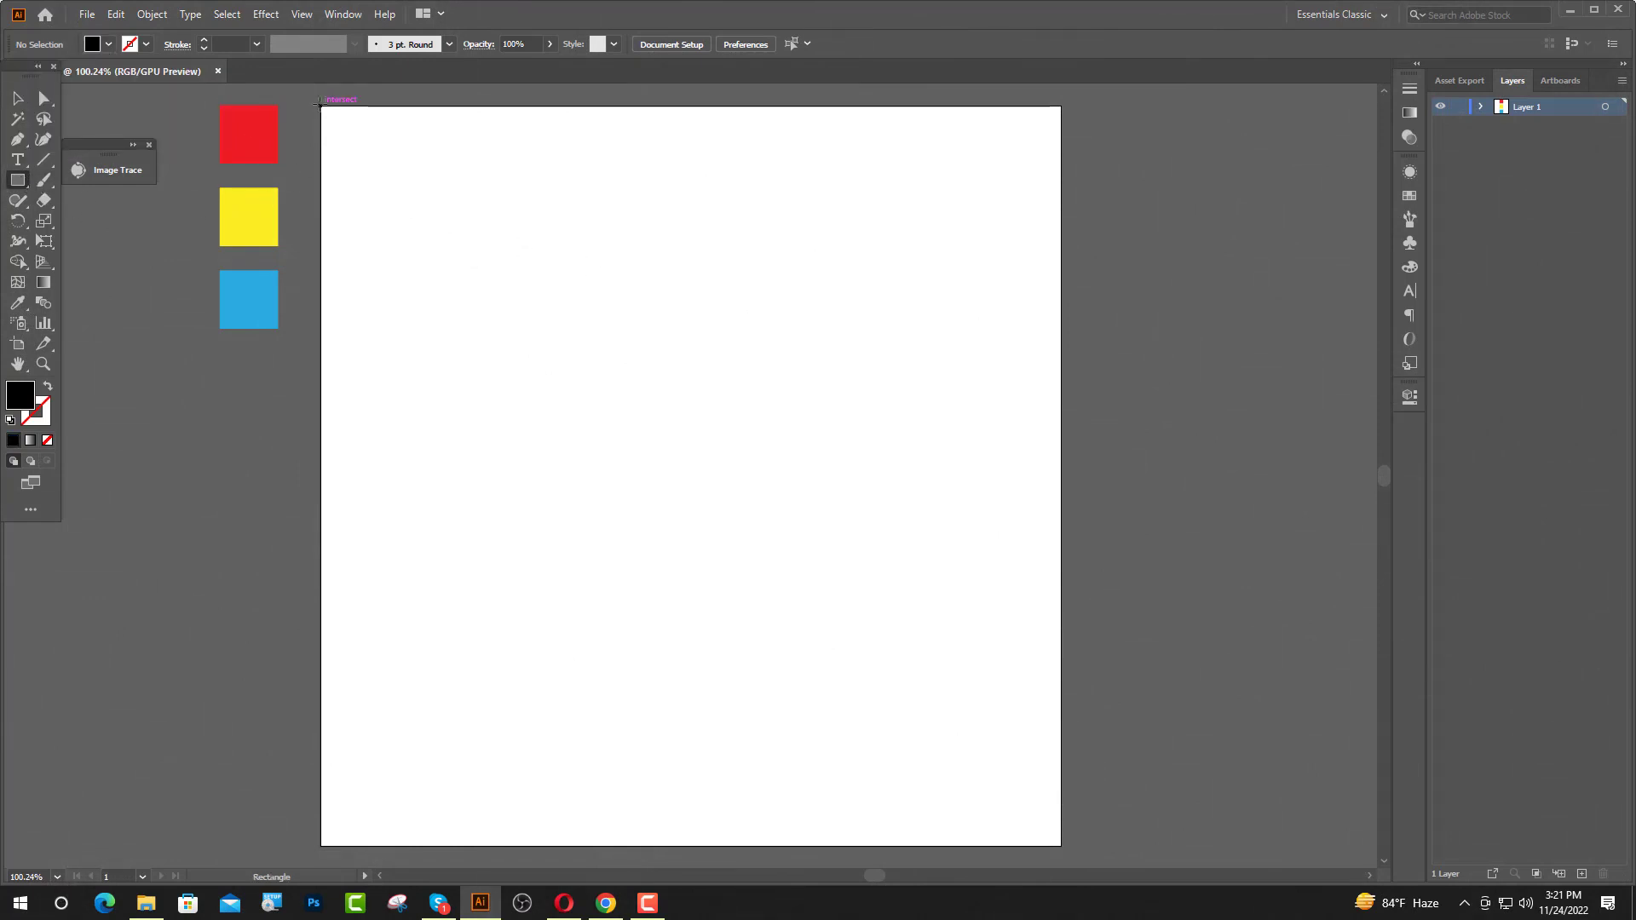
pyautogui.moveTo(320, 104); pyautogui.dragTo(1061, 844)
# - Lock the black background rectangle in Layer 1
pyautogui.click(17, 99)
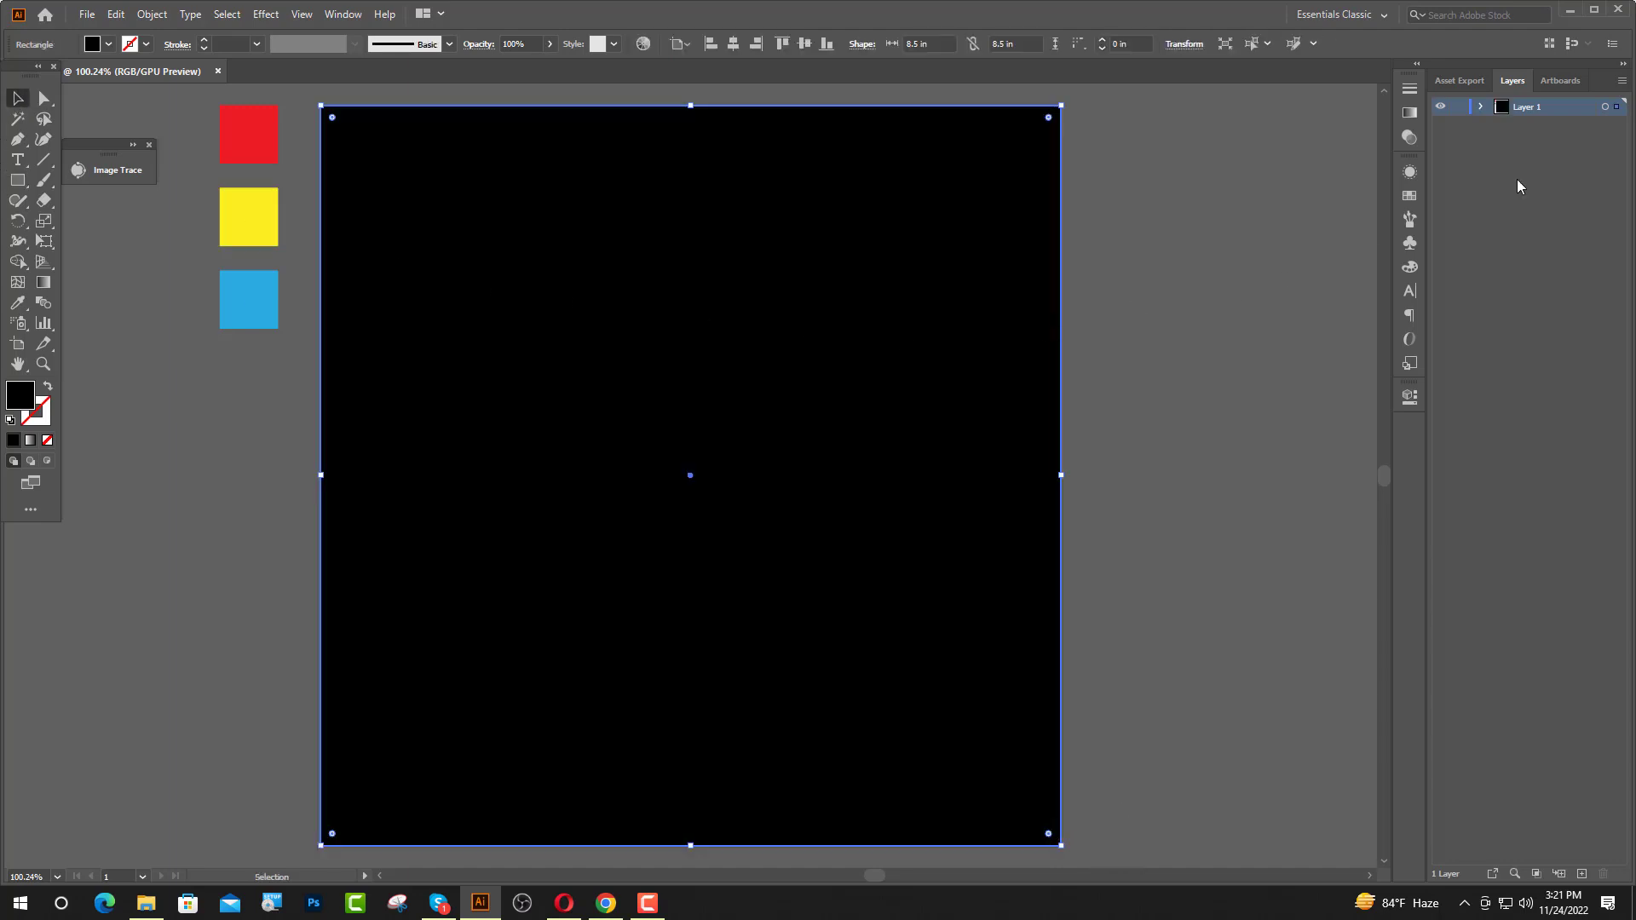
pyautogui.click(1481, 106)
pyautogui.click(1458, 124)
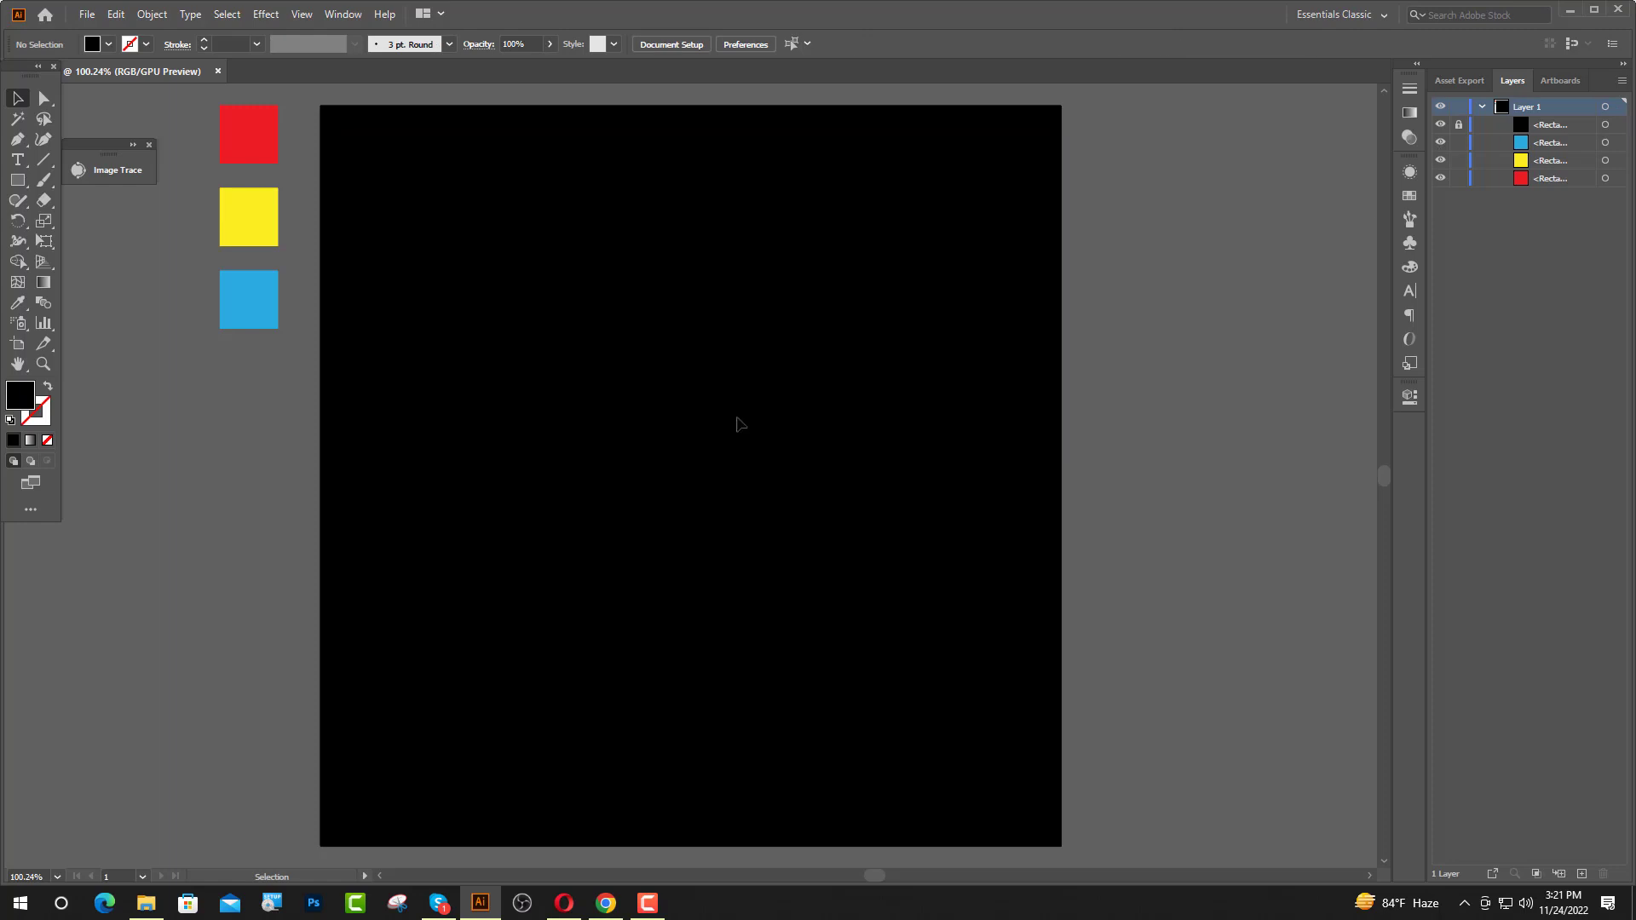
# - Start a text object on the artboard in Oswald Medium at 20 pt
pyautogui.click(17, 160)
pyautogui.click(511, 292)
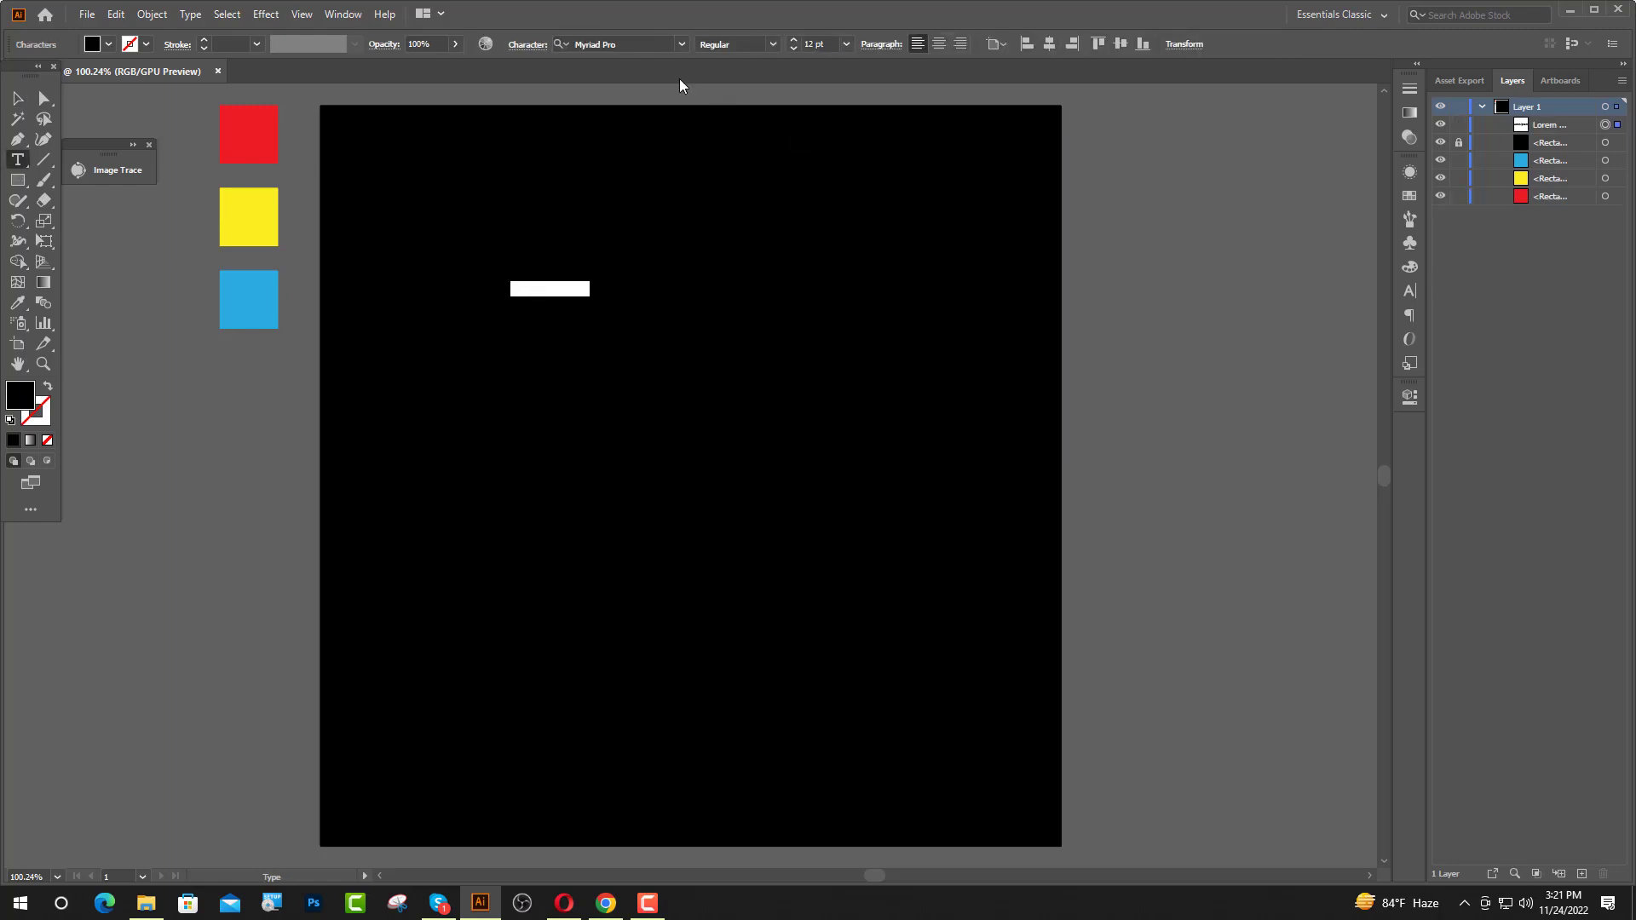
pyautogui.click(625, 43)
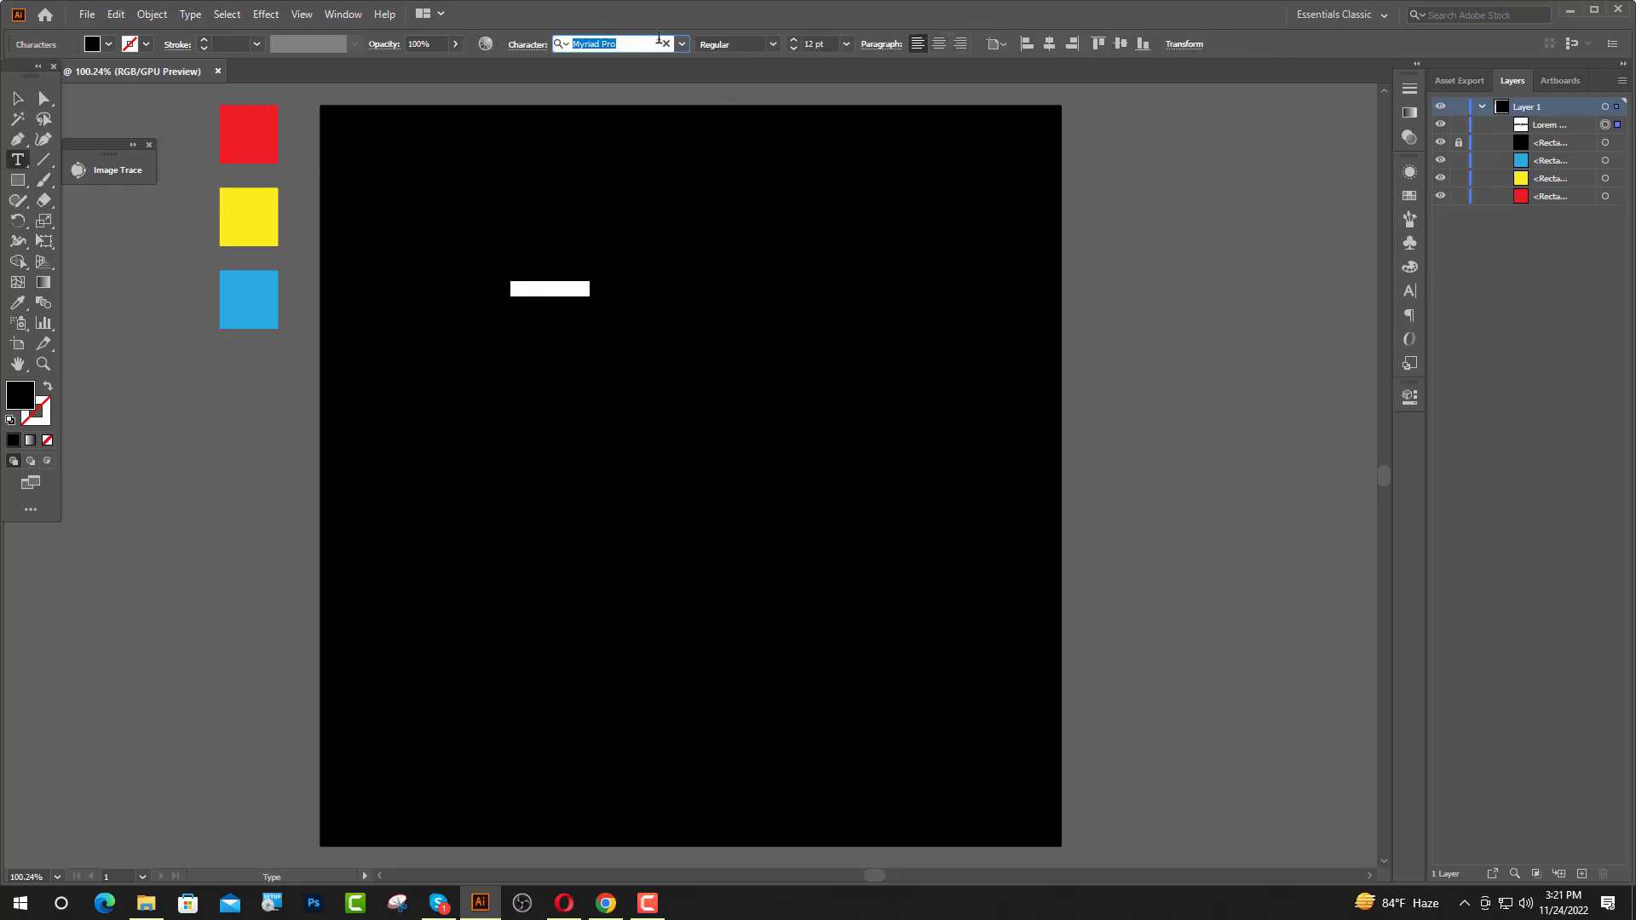
pyautogui.write('os')
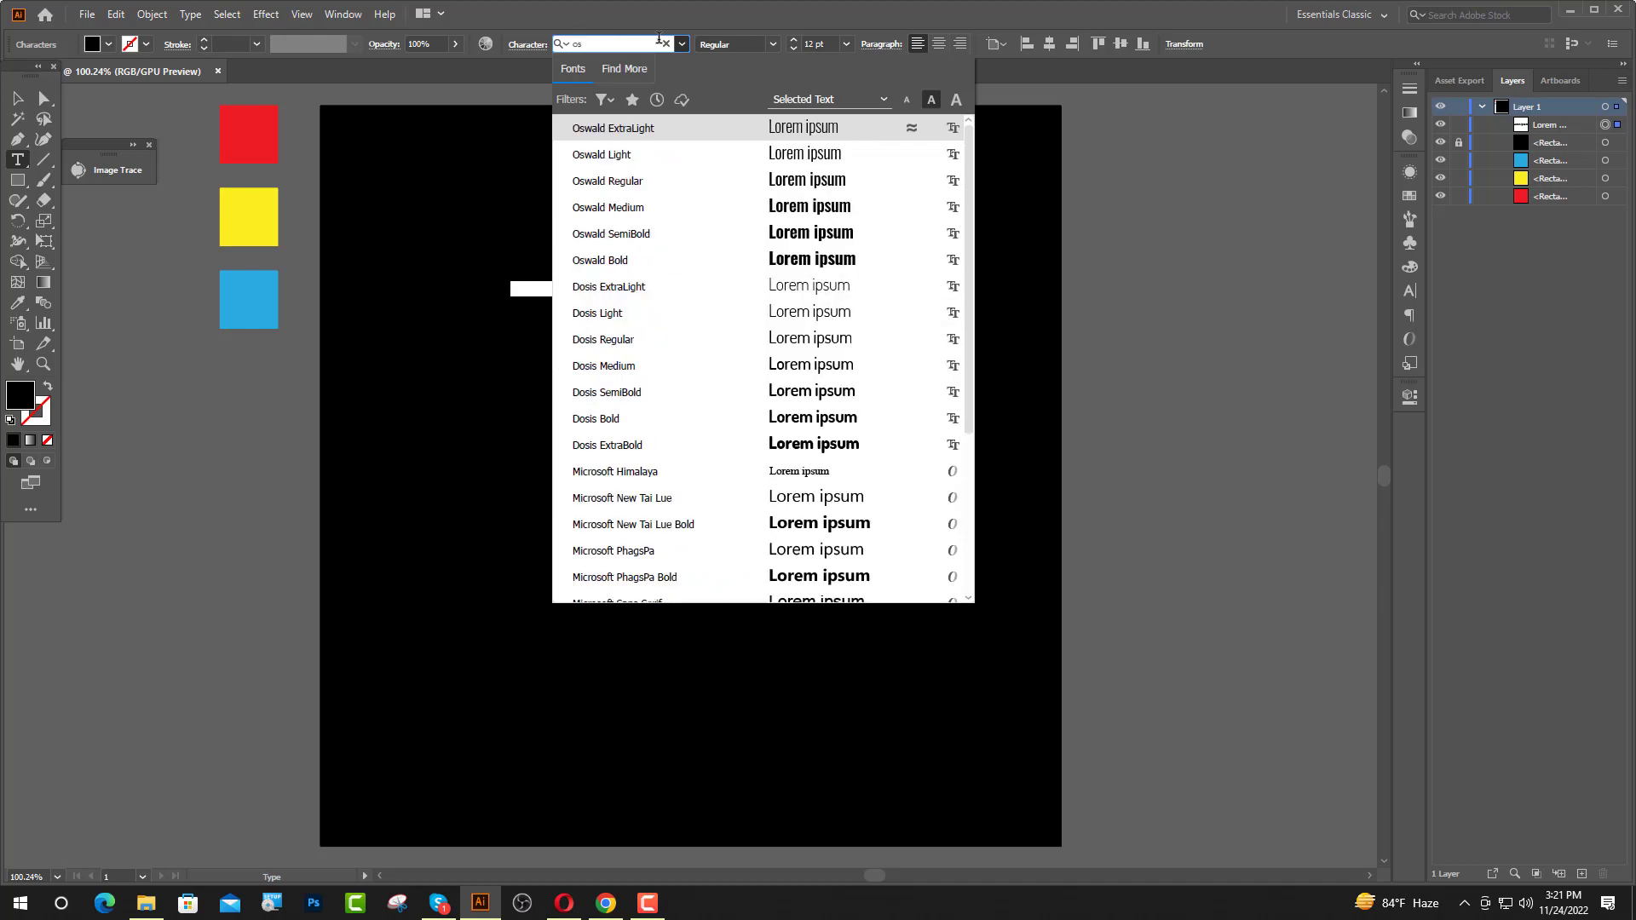
pyautogui.click(655, 208)
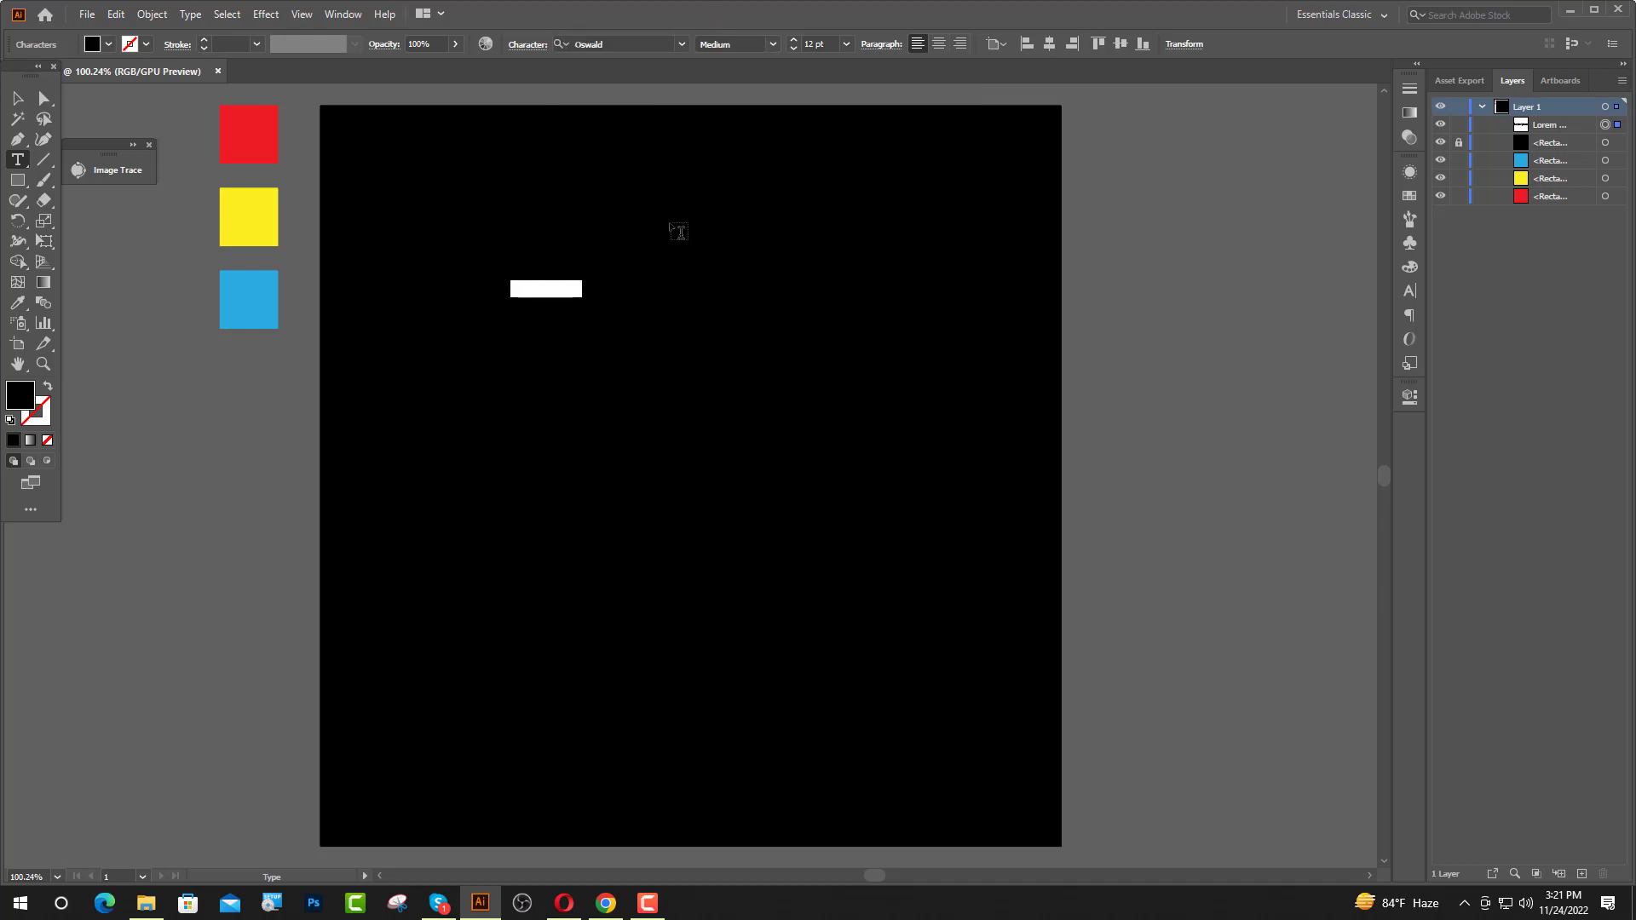
pyautogui.doubleClick(805, 44)
pyautogui.write('20')
pyautogui.press('Return')
# - Enter UNITED STATES, centre it horizontally, and fill it white
pyautogui.write('u')
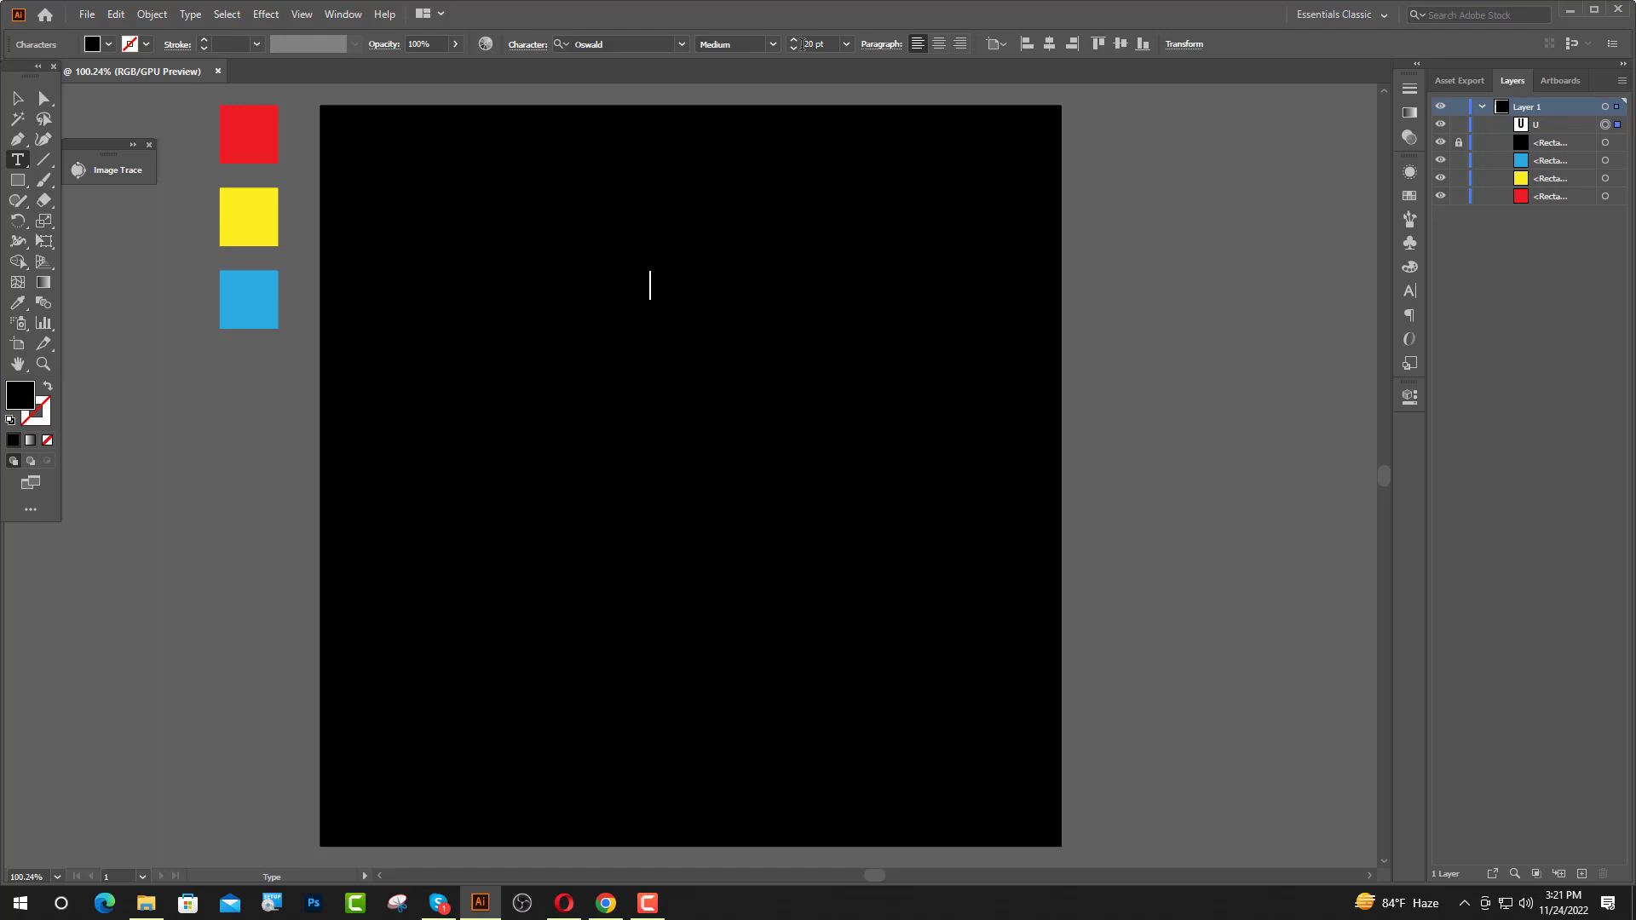
pyautogui.press('Escape')
pyautogui.click(1087, 44)
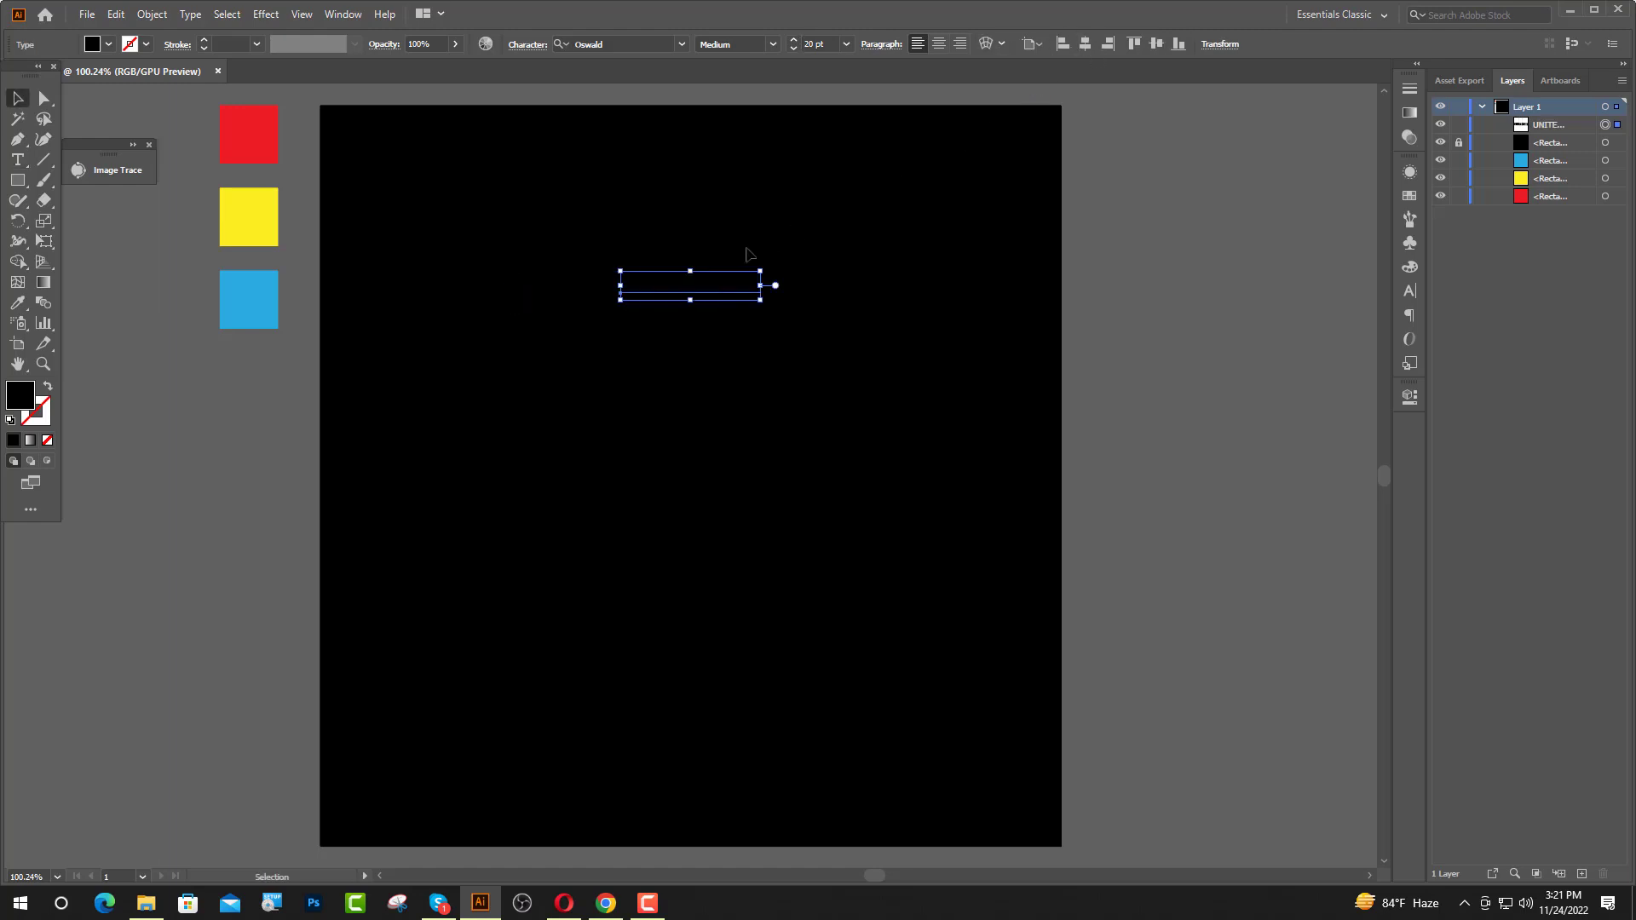
pyautogui.click(108, 46)
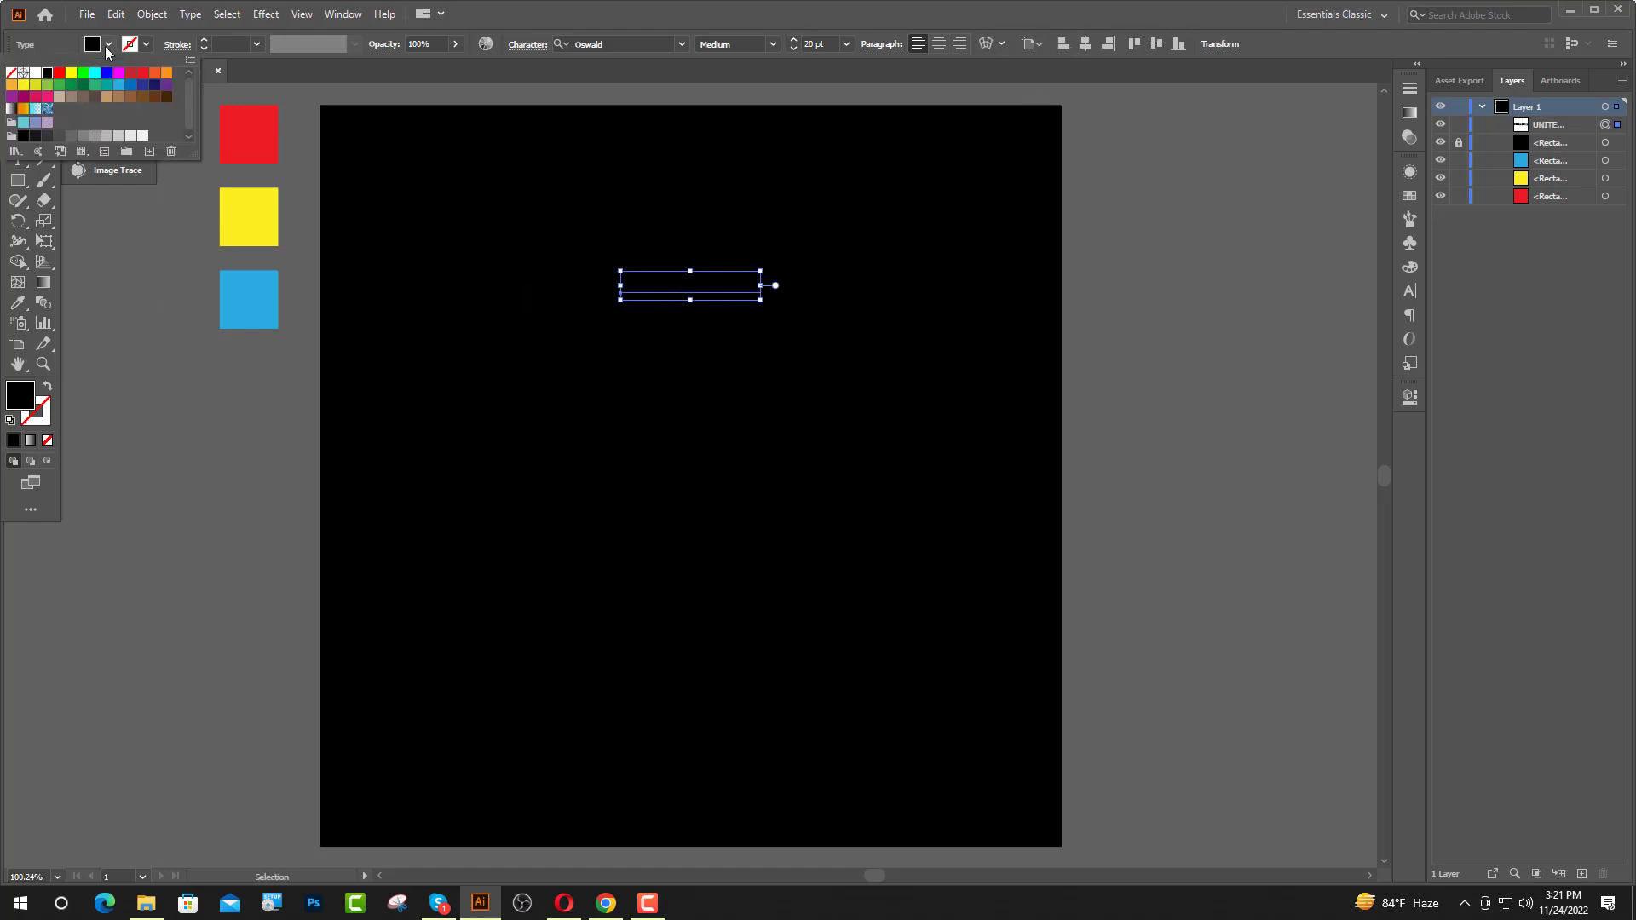
pyautogui.click(37, 74)
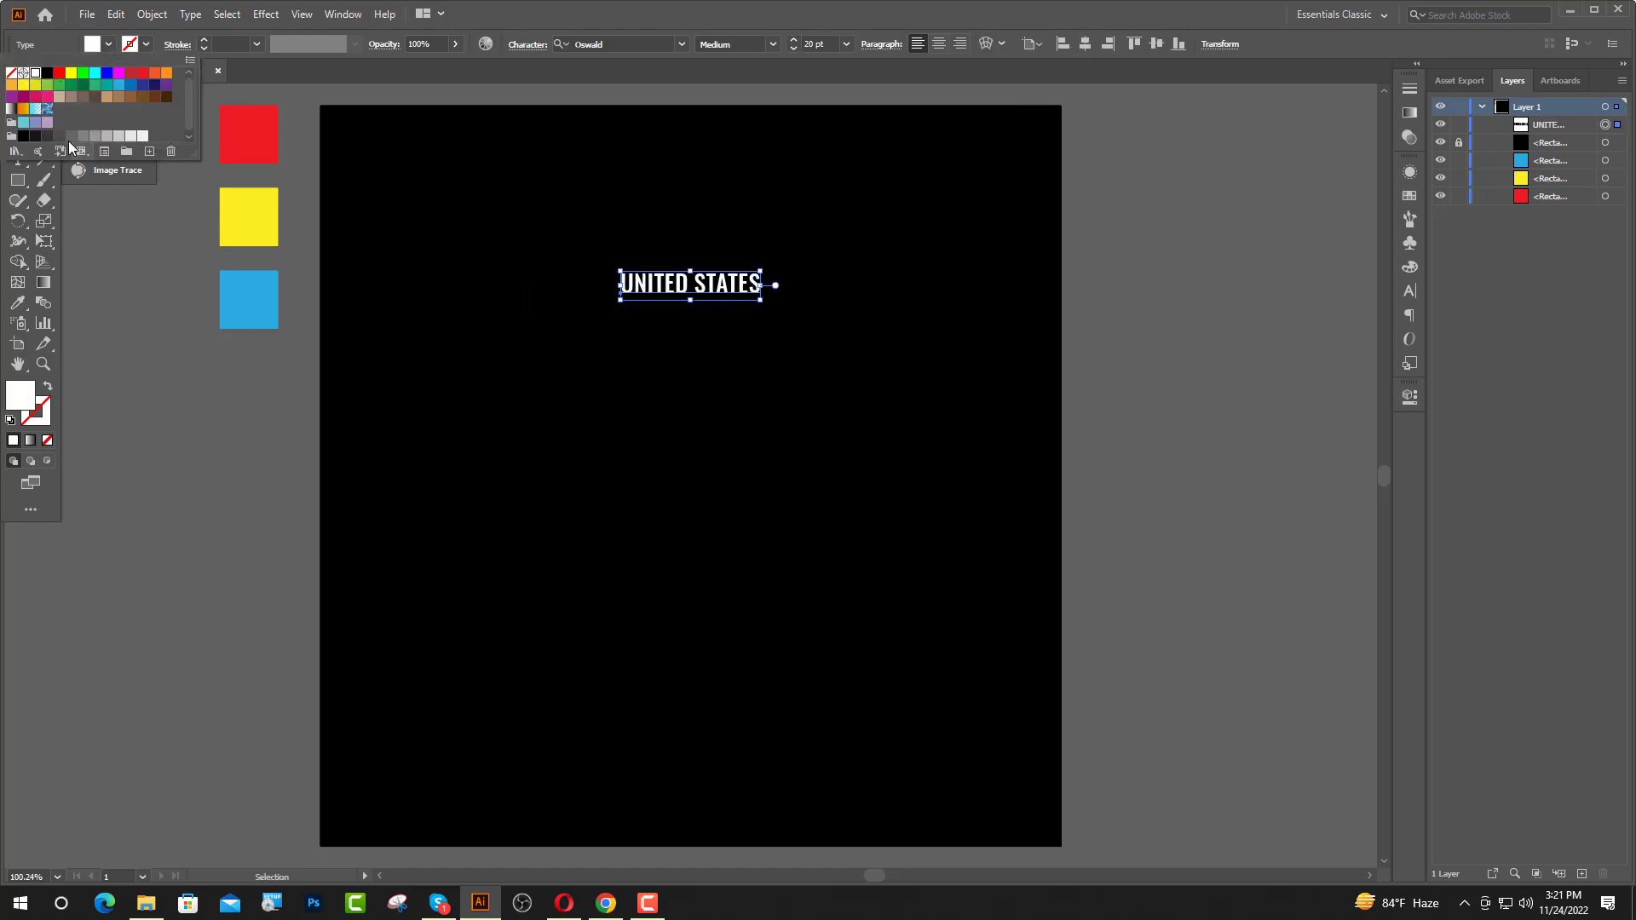
# - Set the heading's tracking to 200 and re-centre it on the artboard
pyautogui.click(1406, 291)
pyautogui.click(1379, 263)
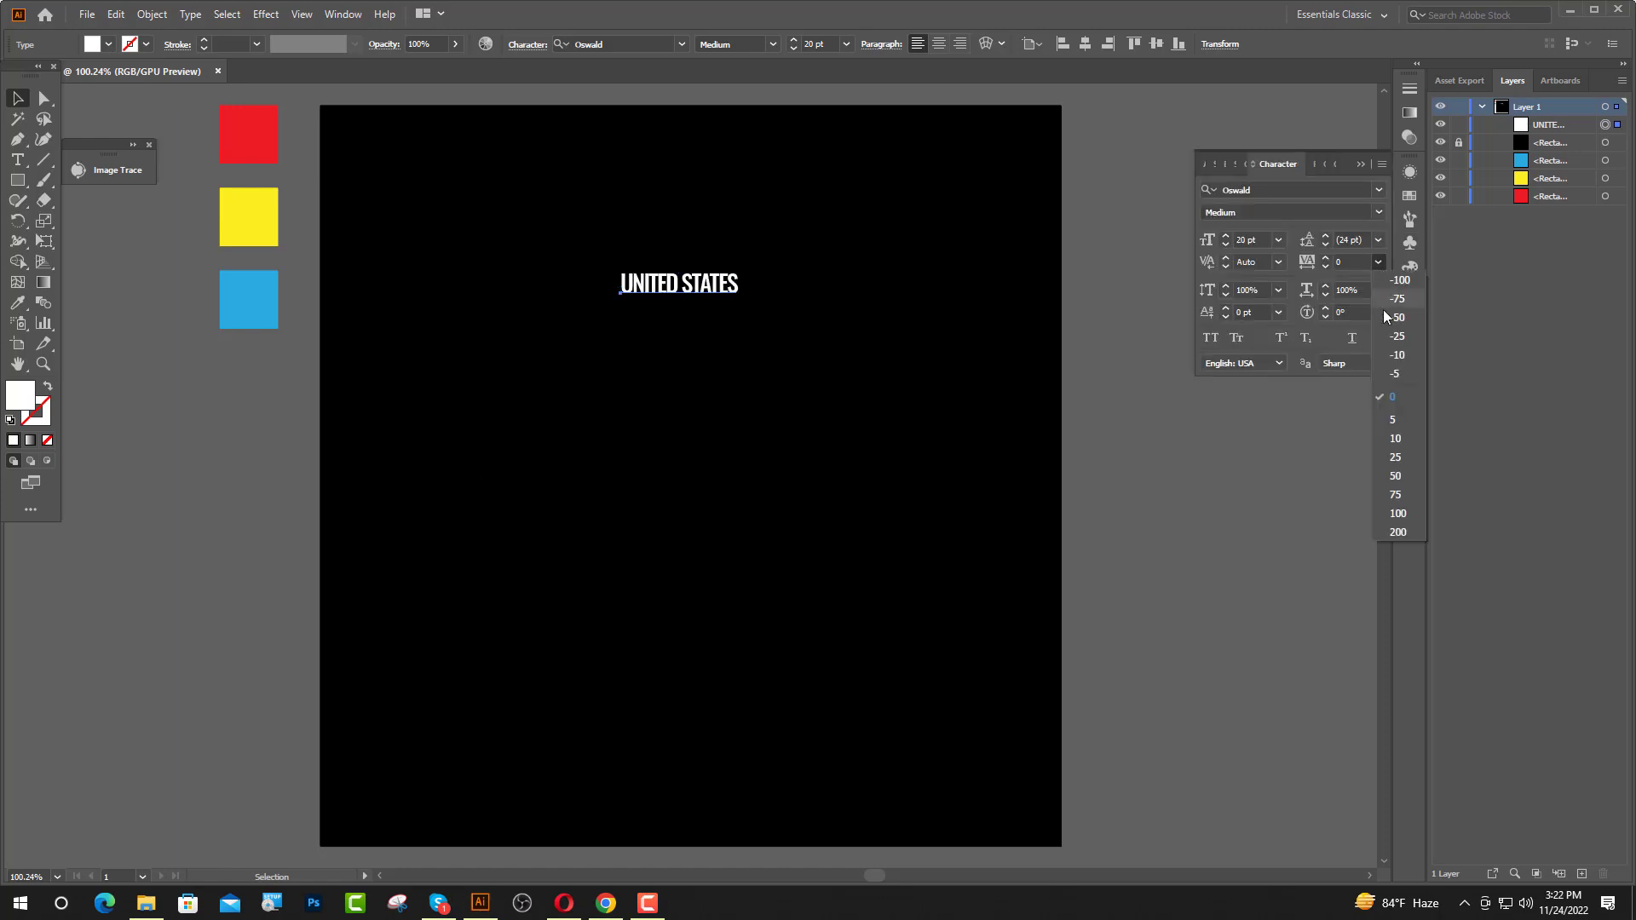
pyautogui.click(1398, 532)
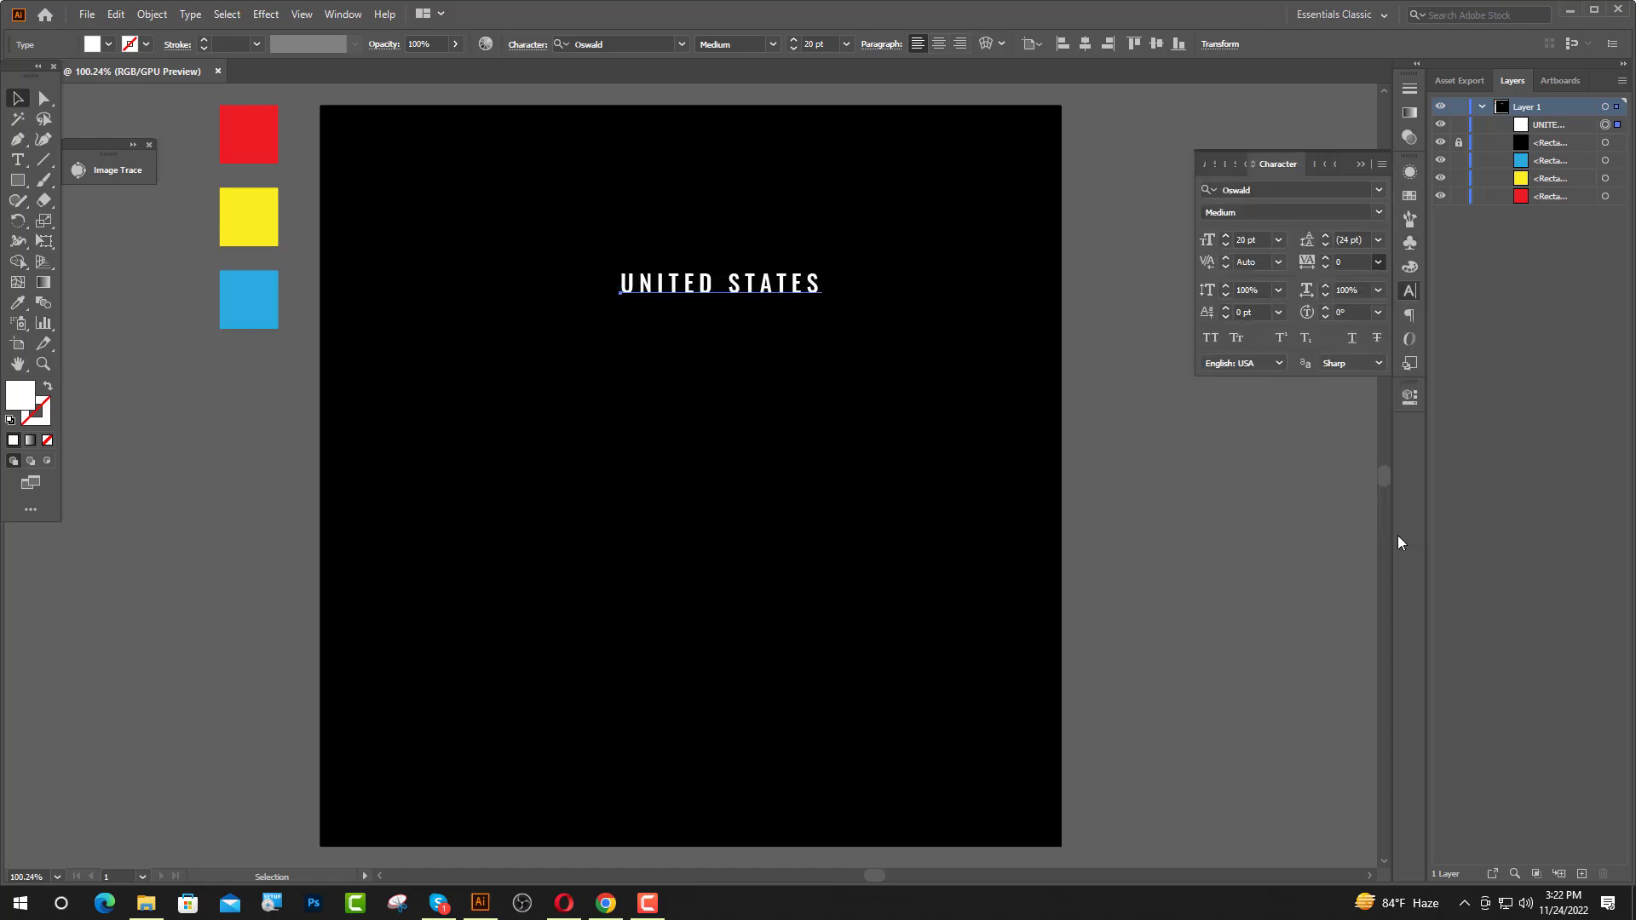
pyautogui.click(1363, 163)
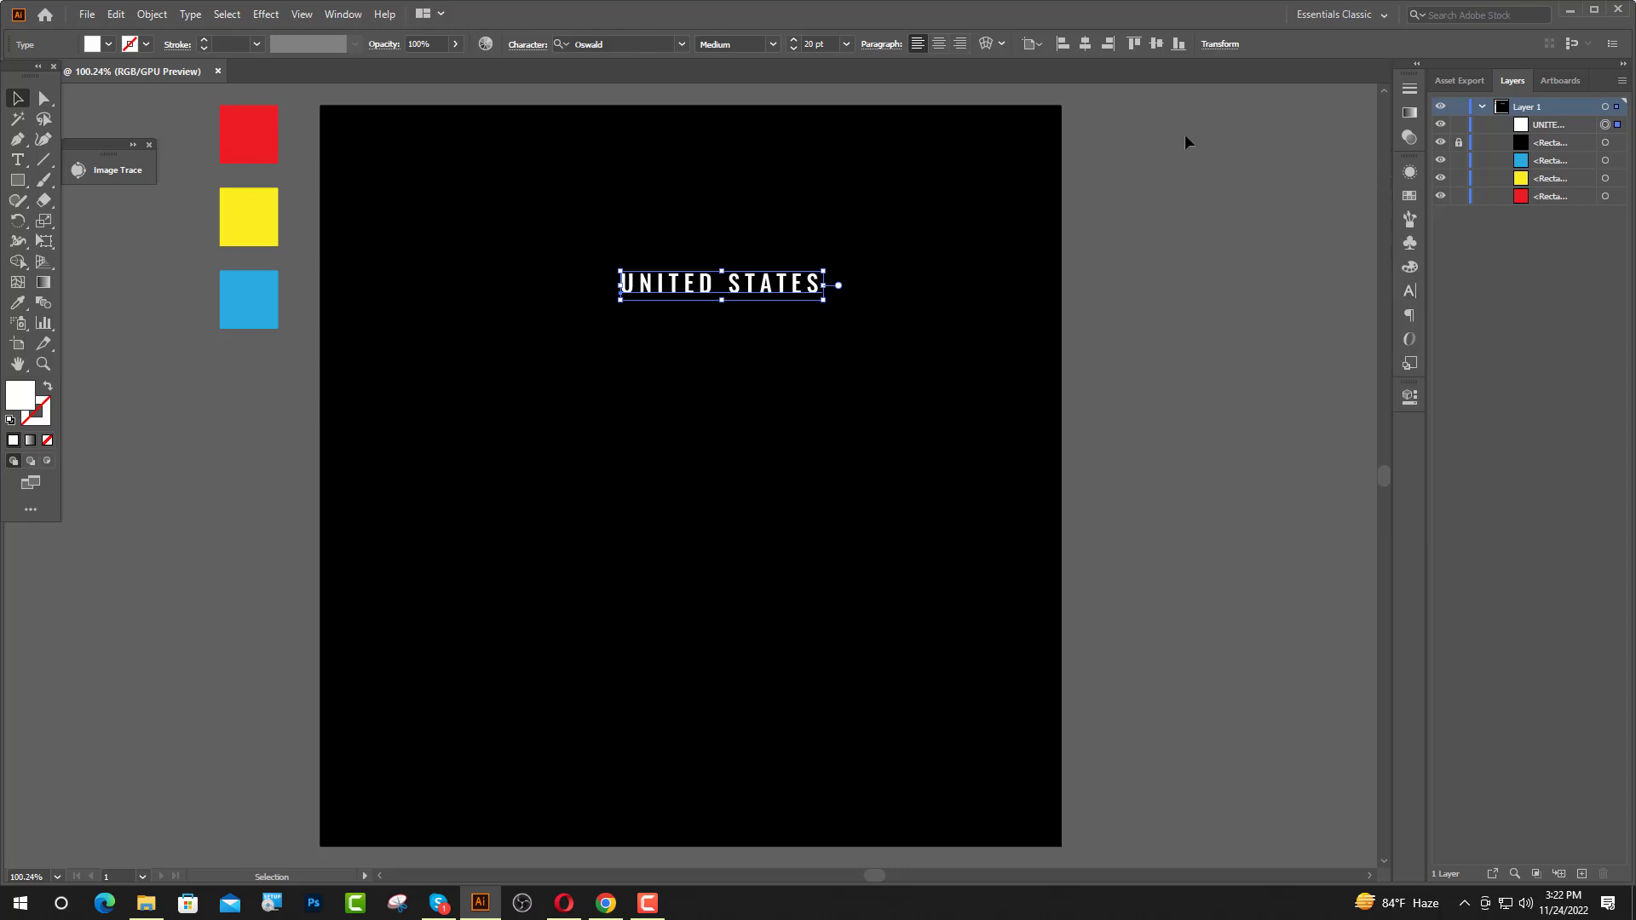
pyautogui.click(1080, 44)
pyautogui.click(974, 241)
pyautogui.click(17, 160)
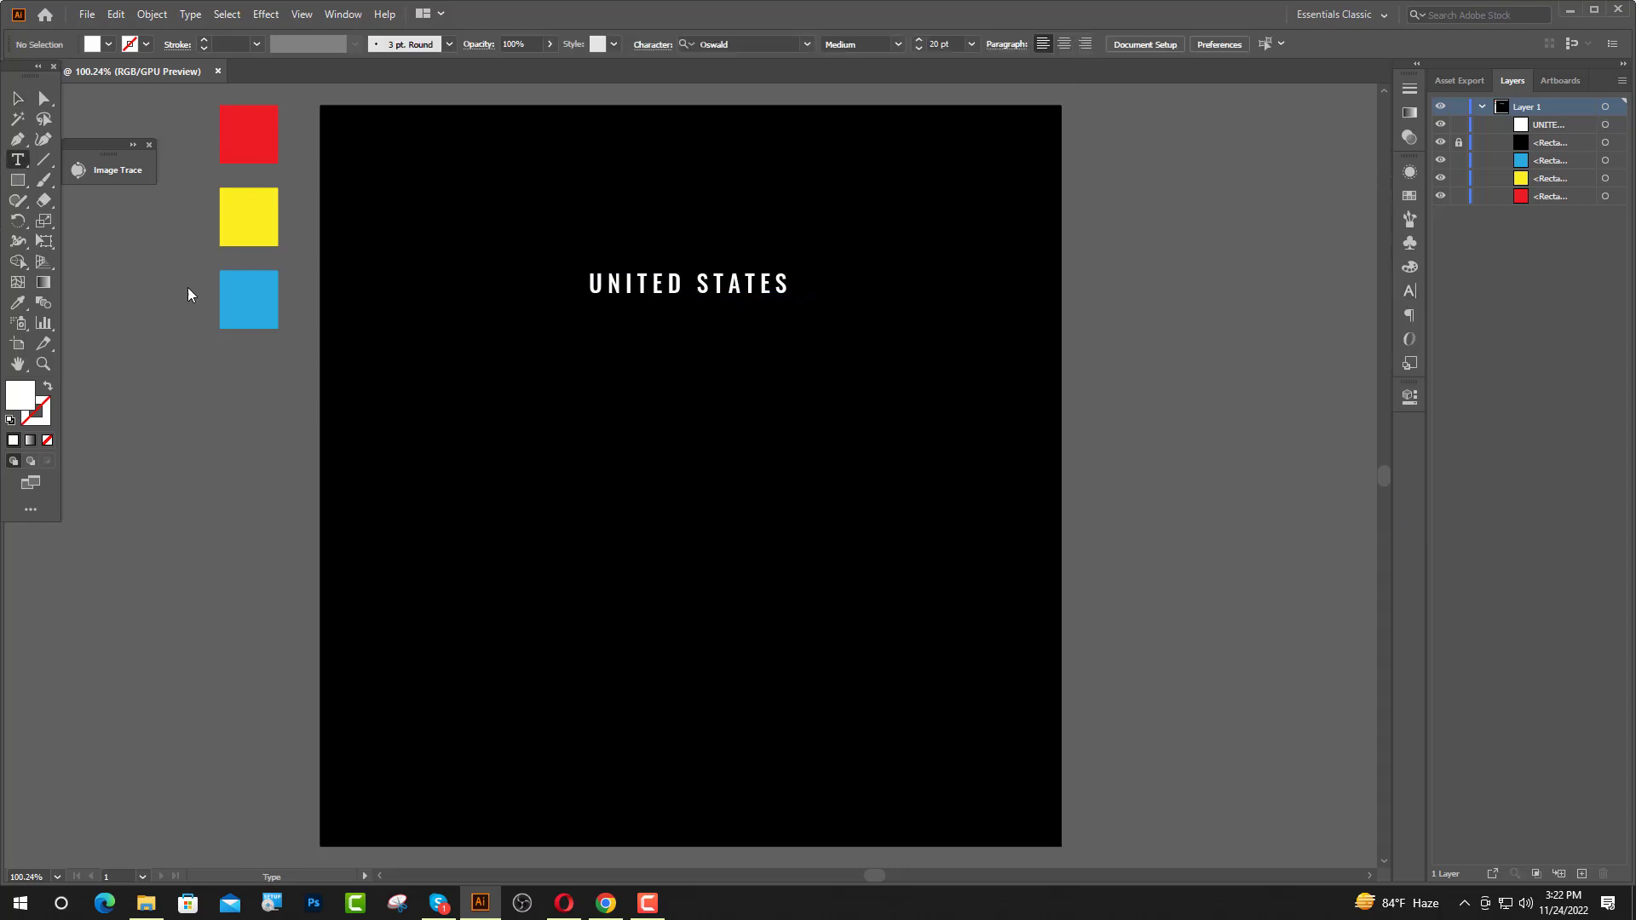
# - Add a NEWYORK text line below the heading and centre it horizontally
pyautogui.click(398, 398)
pyautogui.click(806, 43)
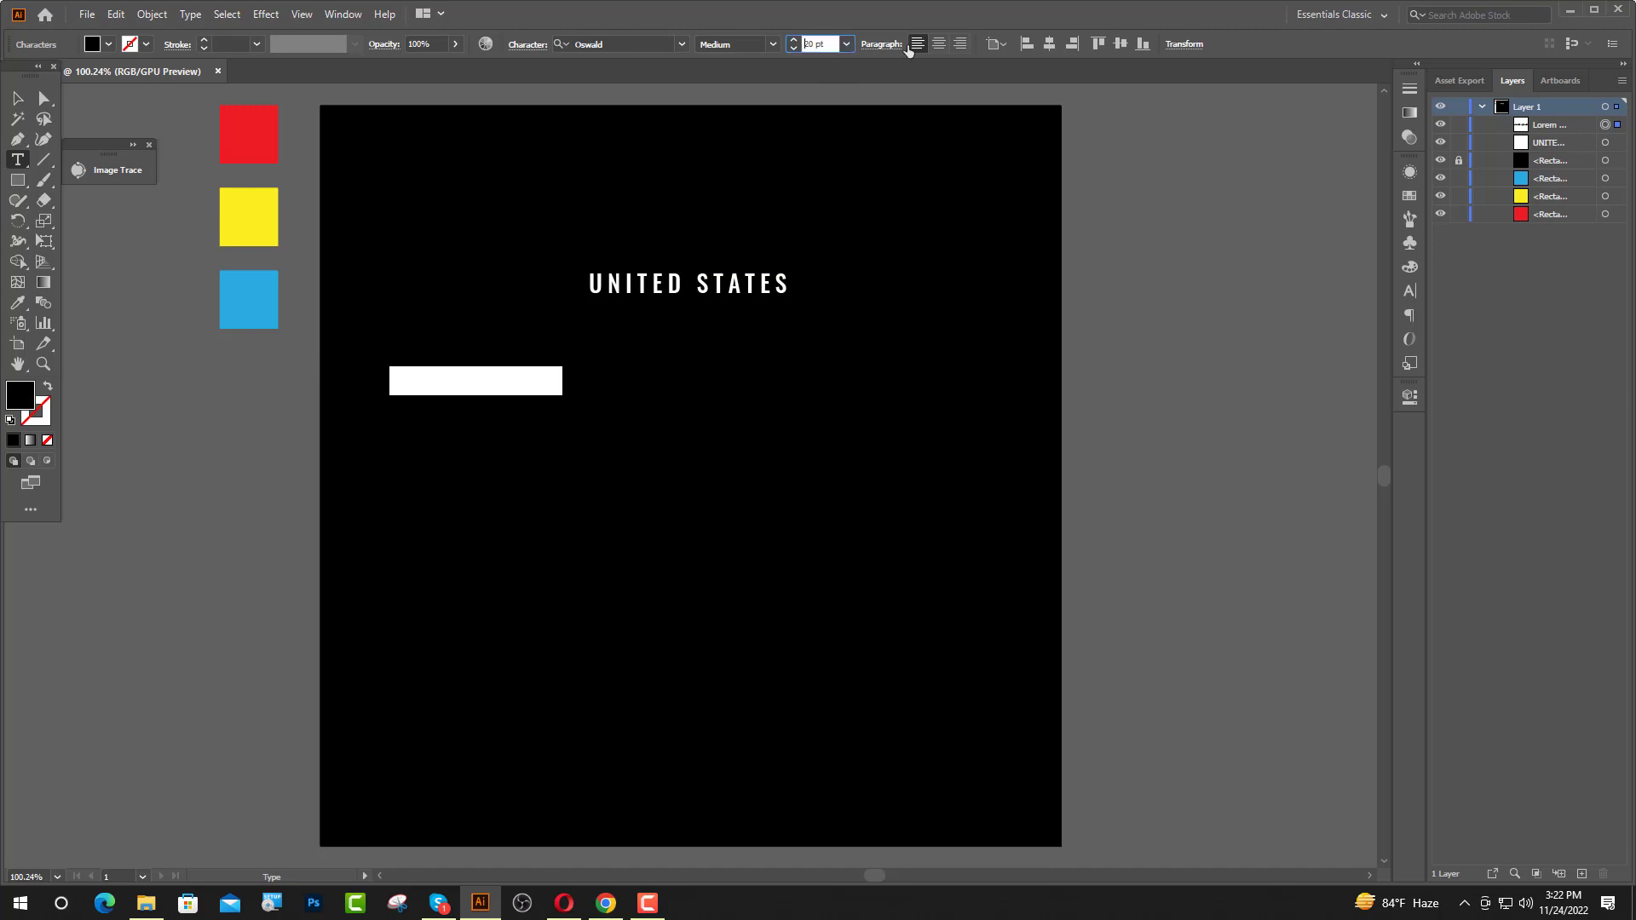
pyautogui.press('Return')
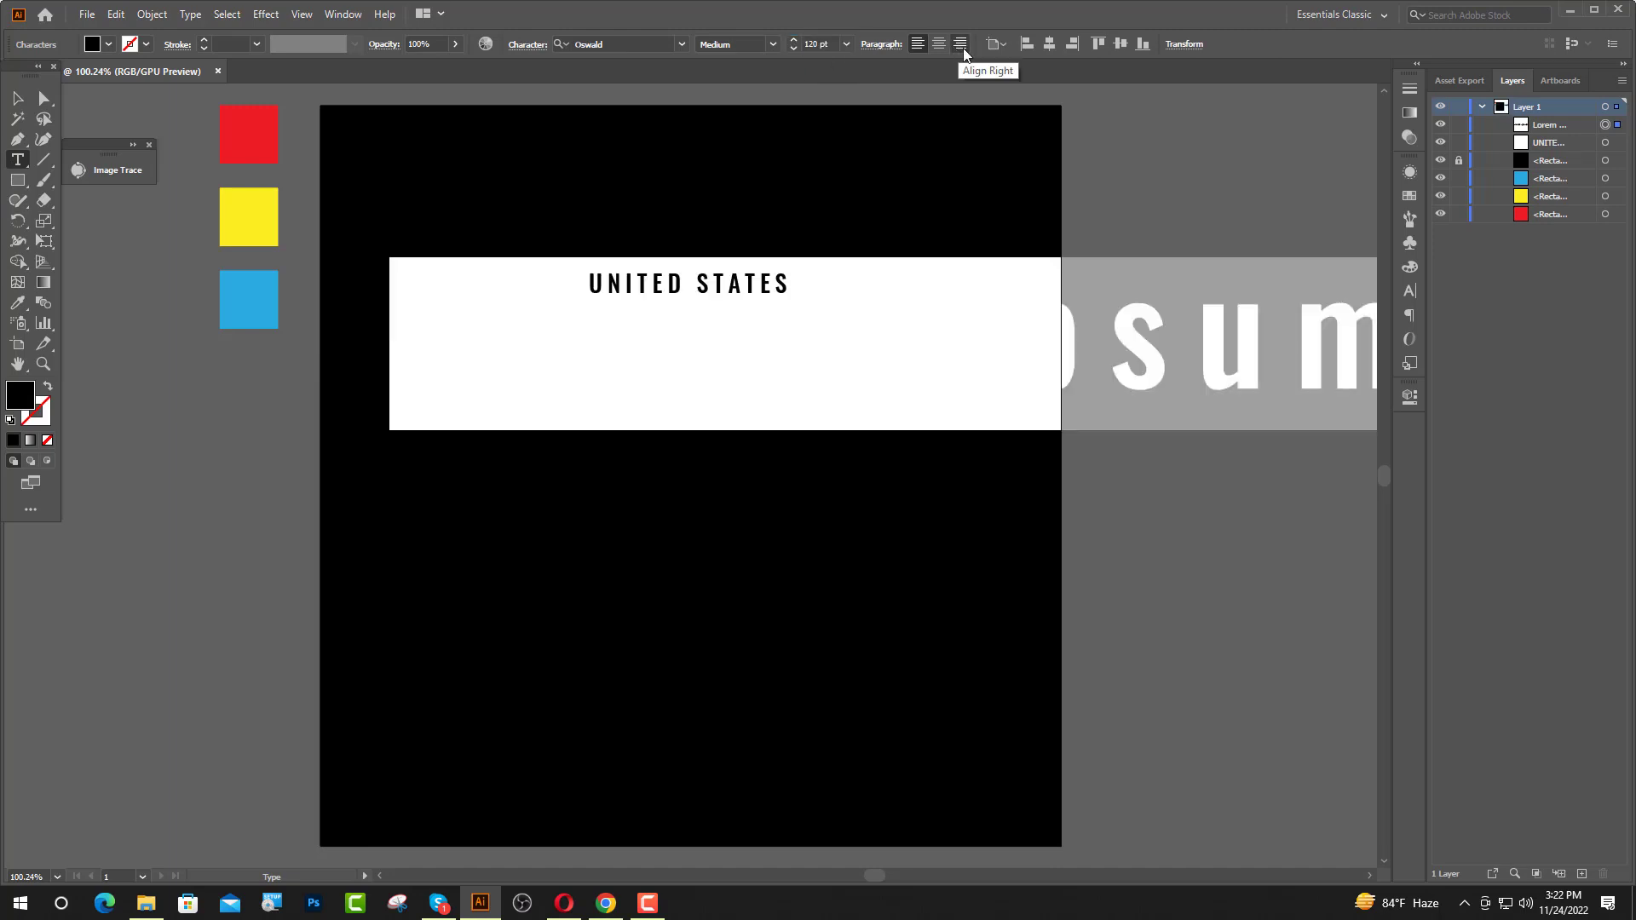
pyautogui.write('N')
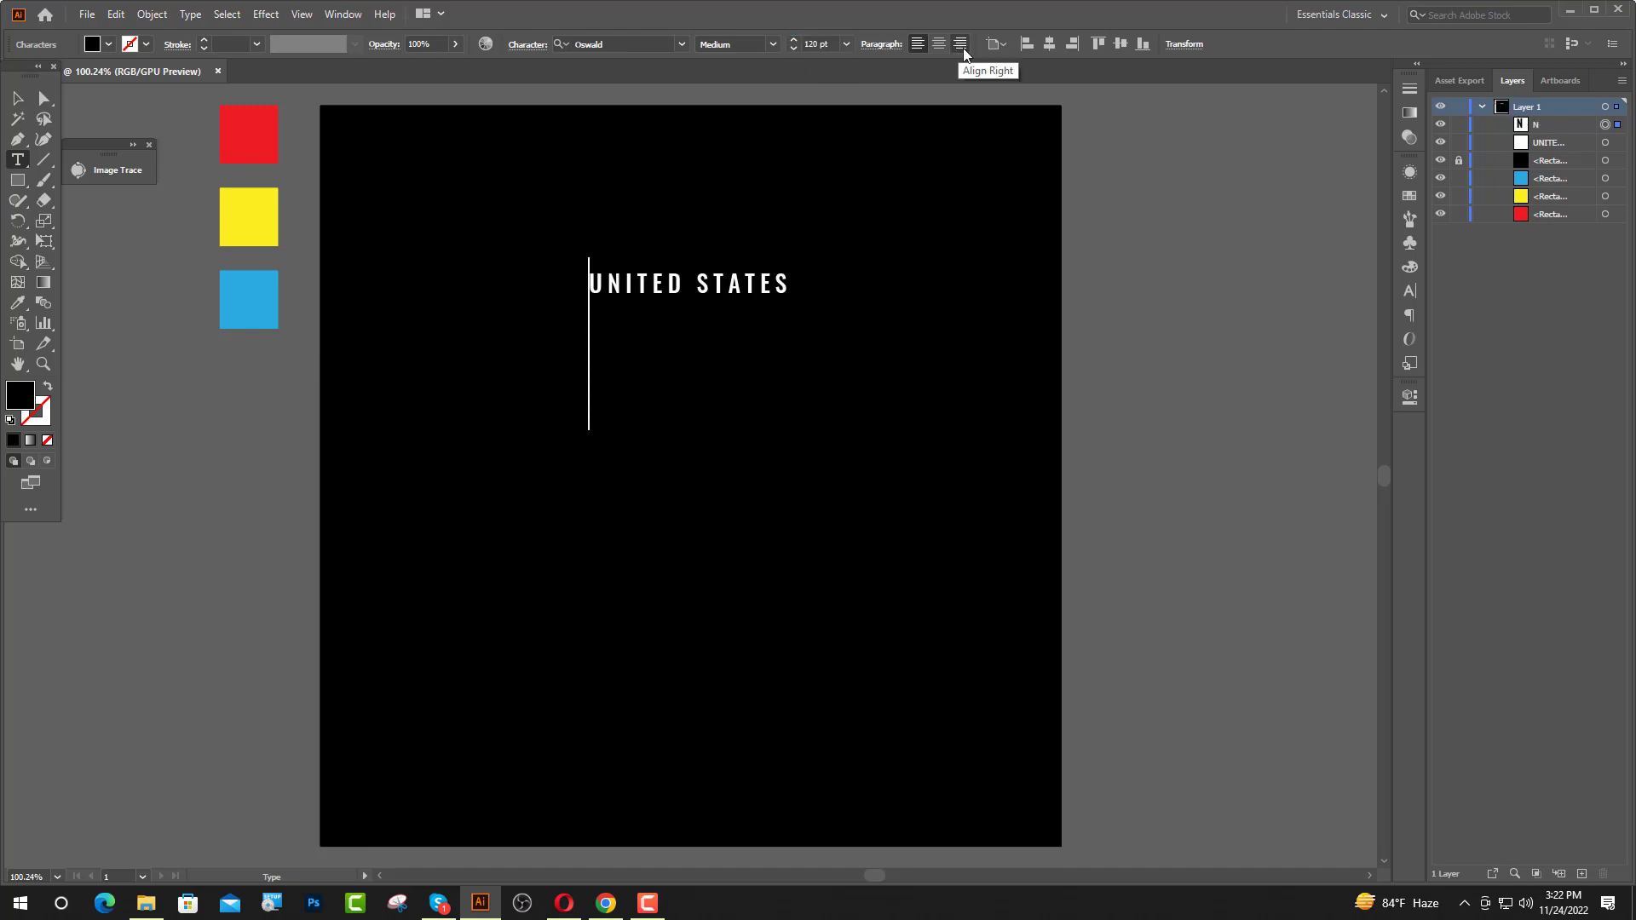
pyautogui.write('YO')
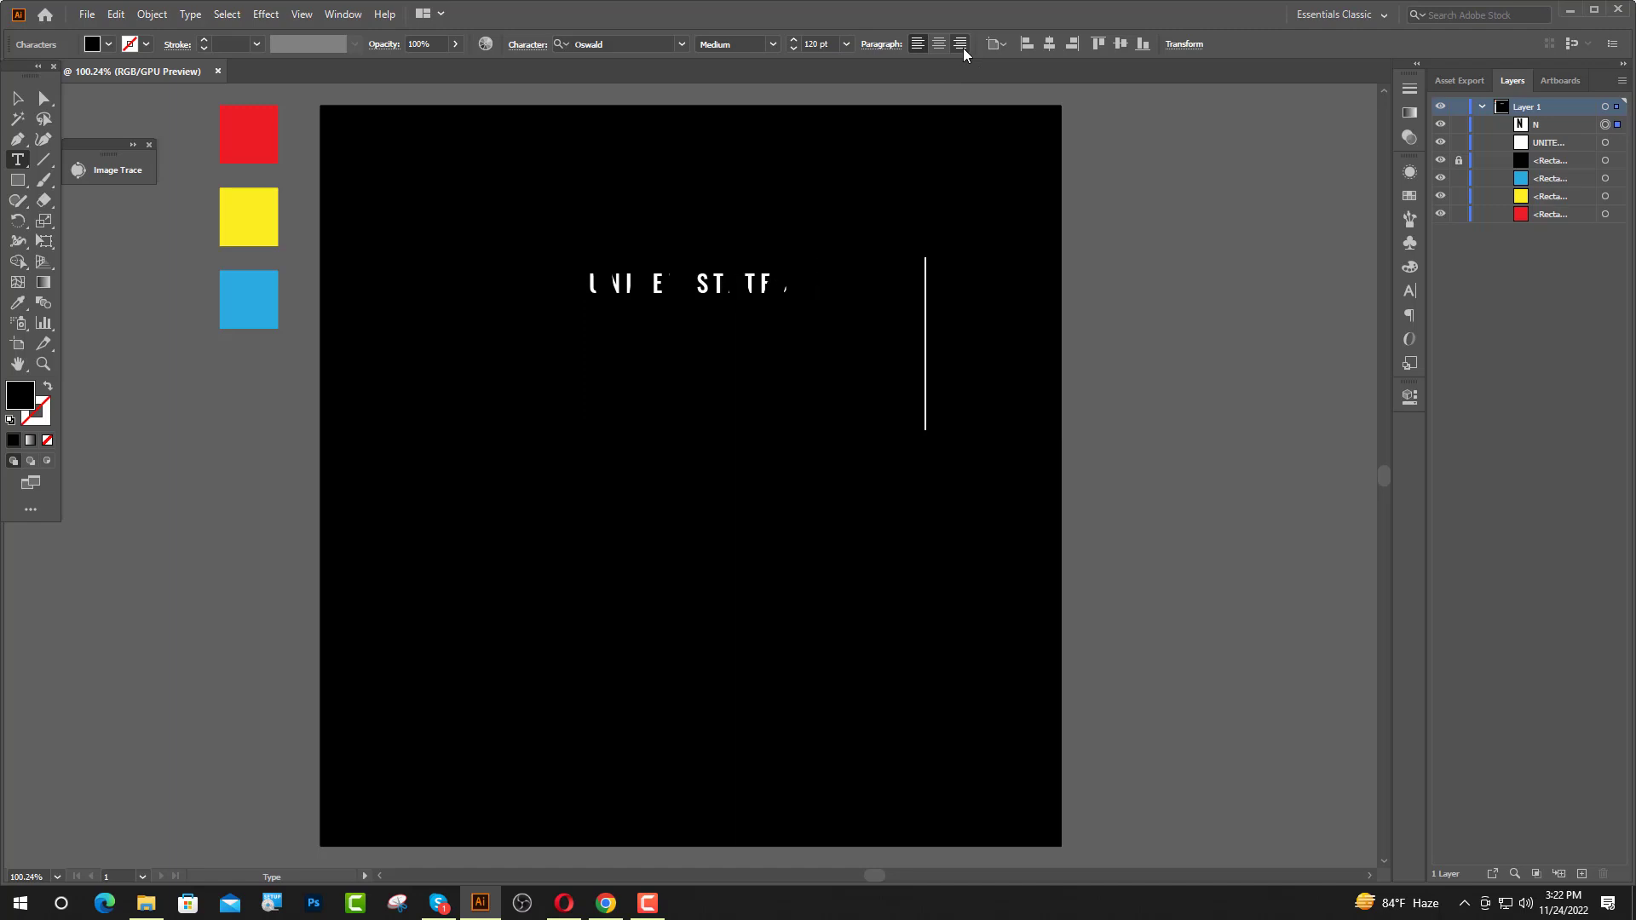
pyautogui.write('RK')
pyautogui.press('Escape')
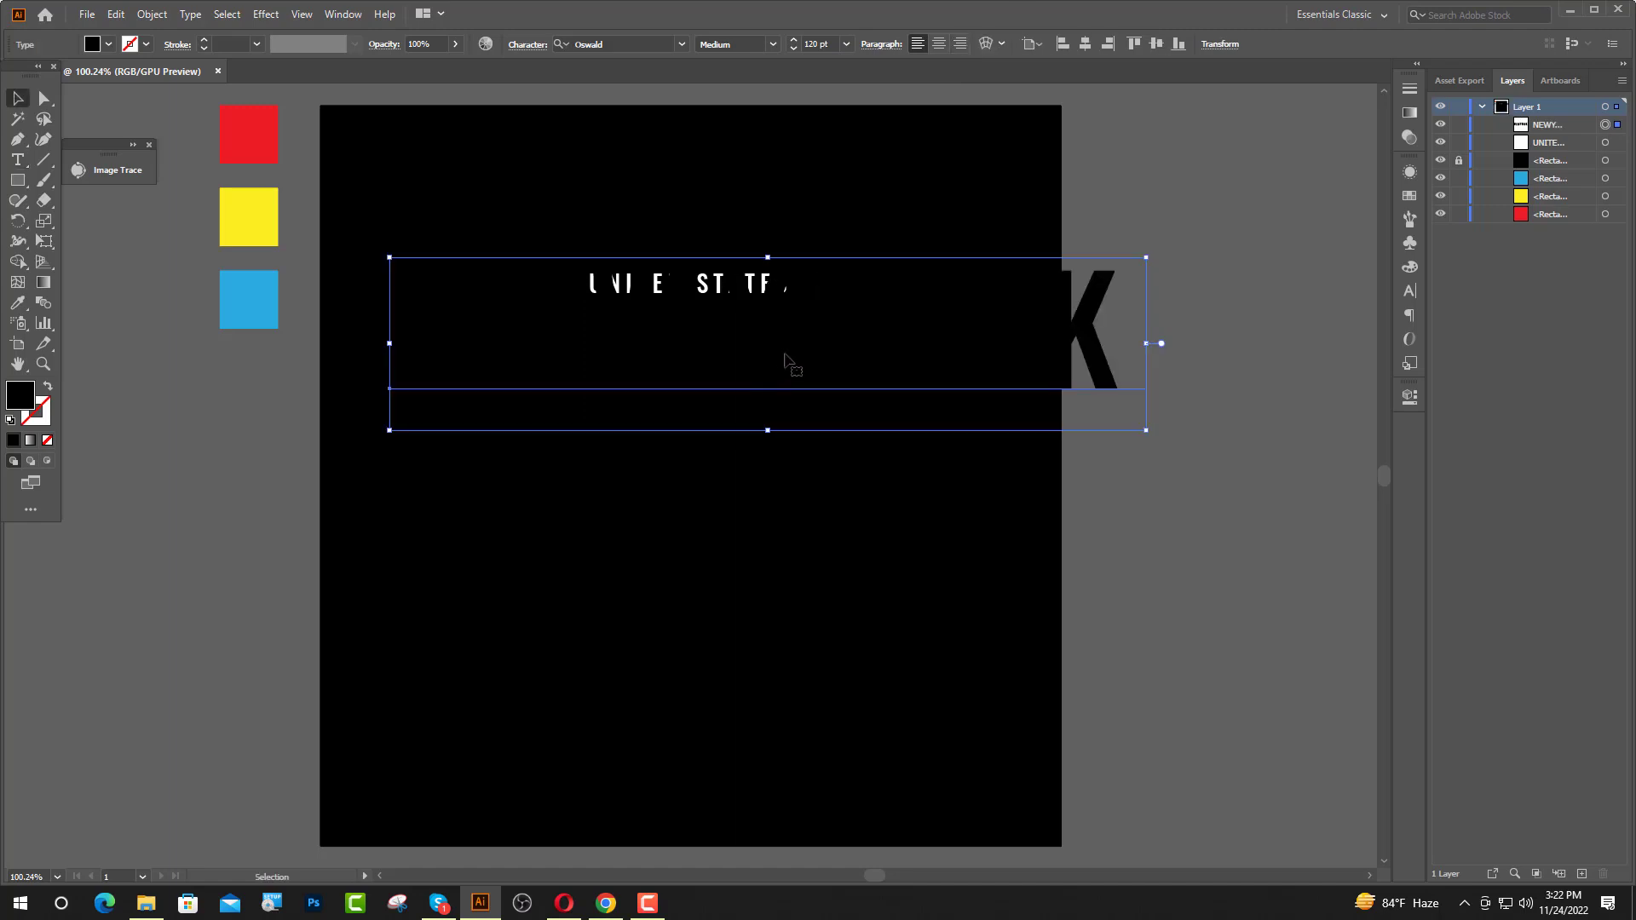
pyautogui.moveTo(774, 376); pyautogui.dragTo(738, 420)
pyautogui.click(819, 44)
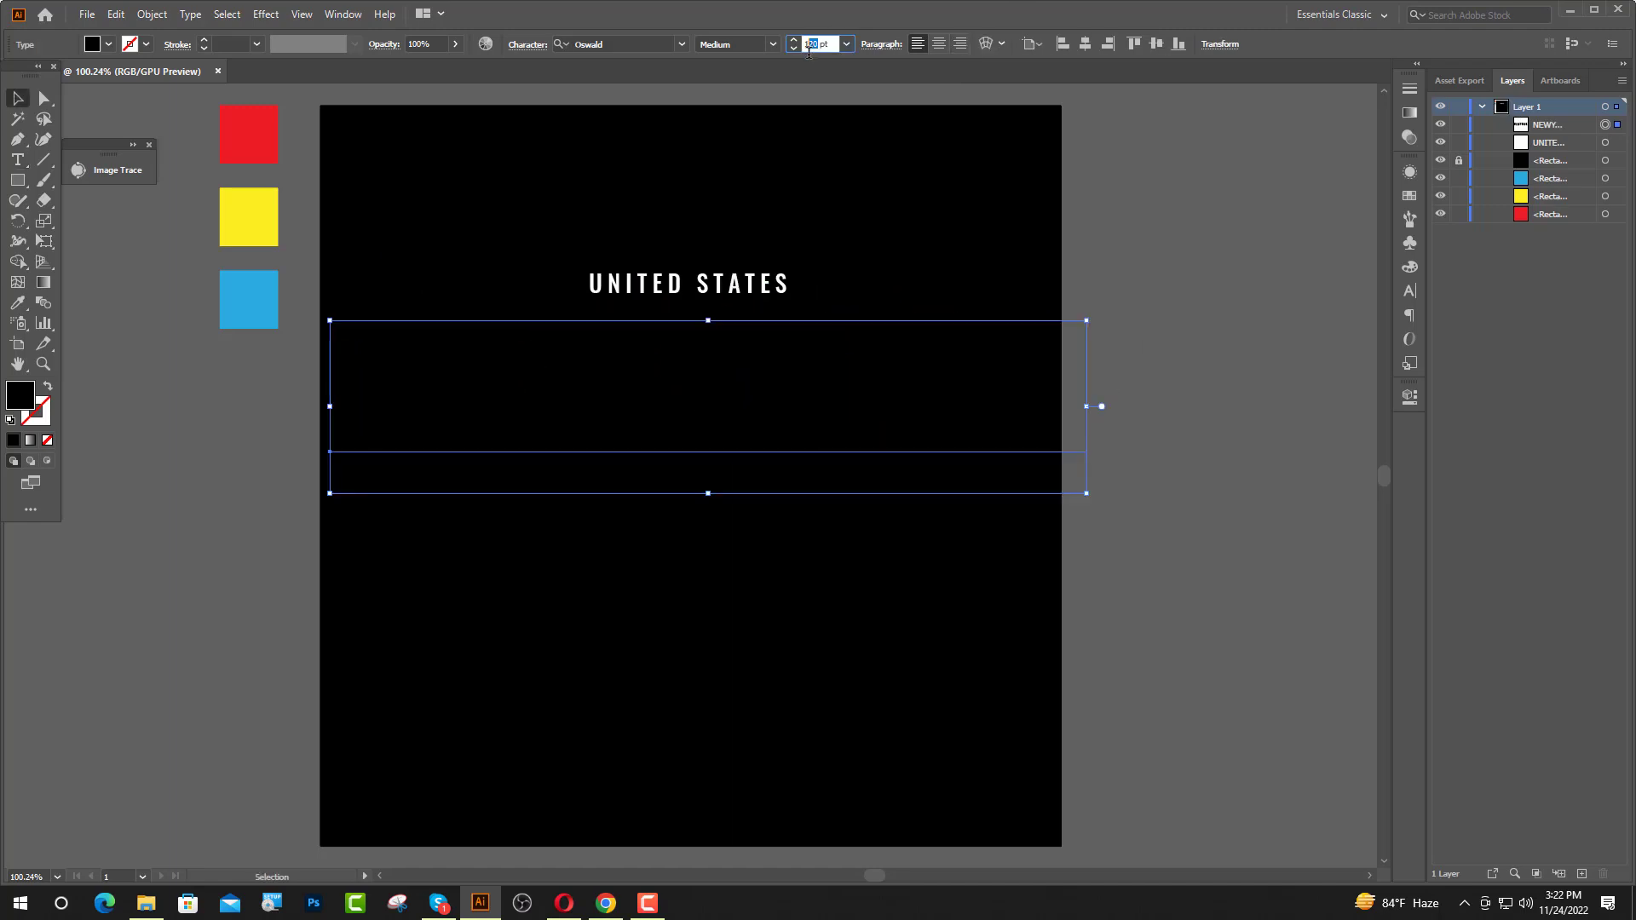
pyautogui.write('100')
pyautogui.press('Return')
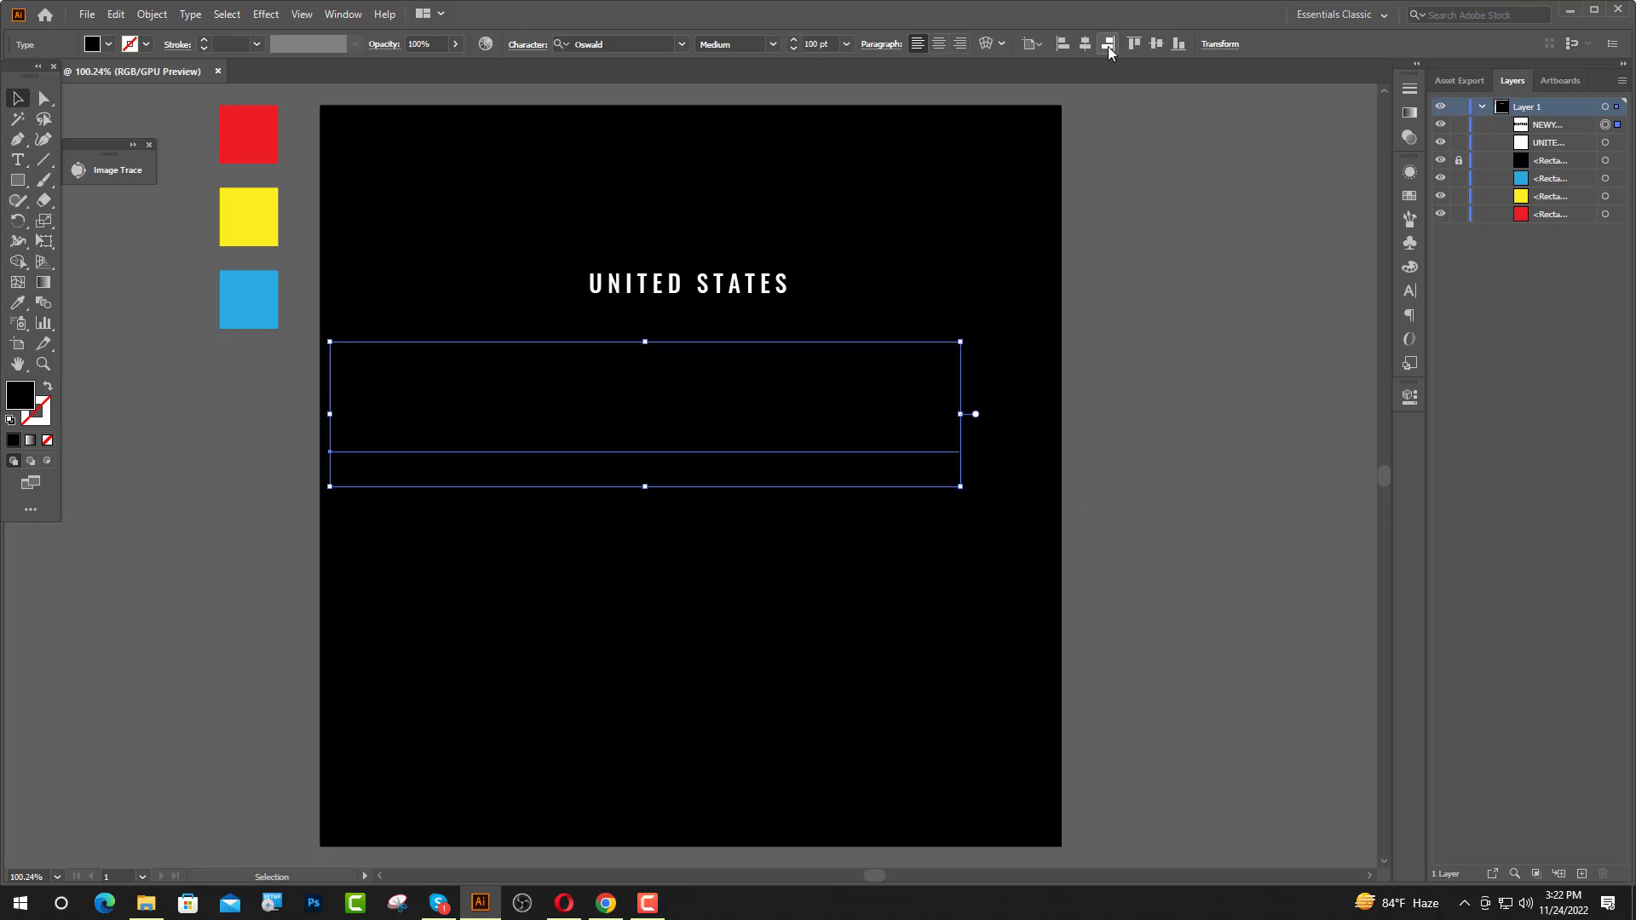
pyautogui.click(1108, 44)
pyautogui.click(1085, 43)
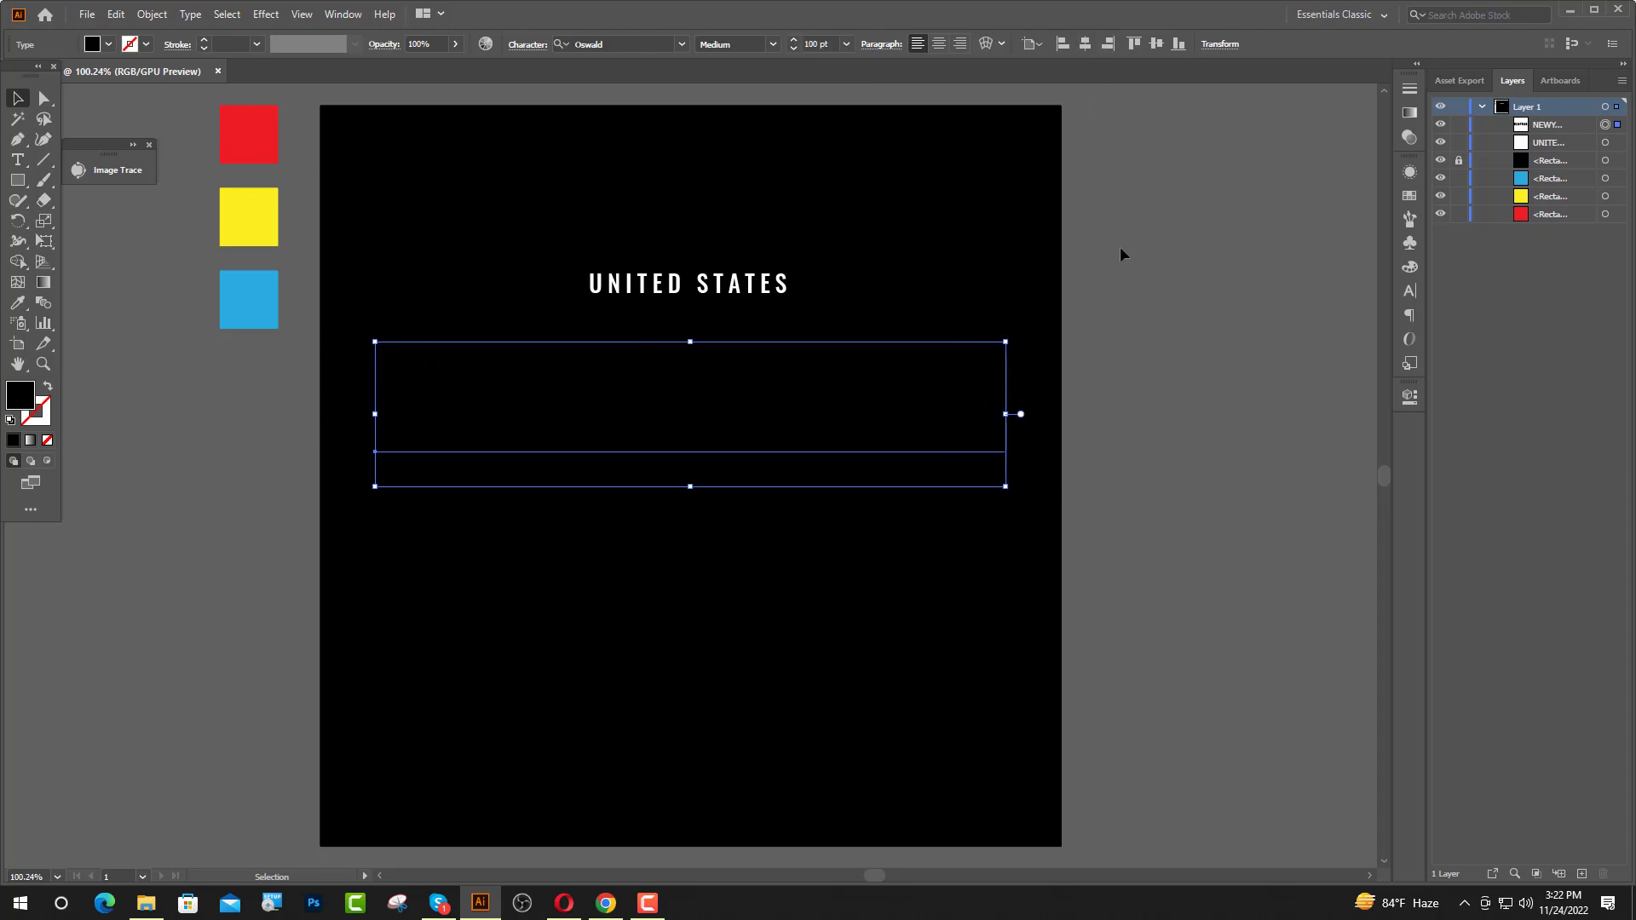
# - Resize NEWYORK to 80 pt, position it under UNITED STATES, and convert it to outlines
pyautogui.click(805, 44)
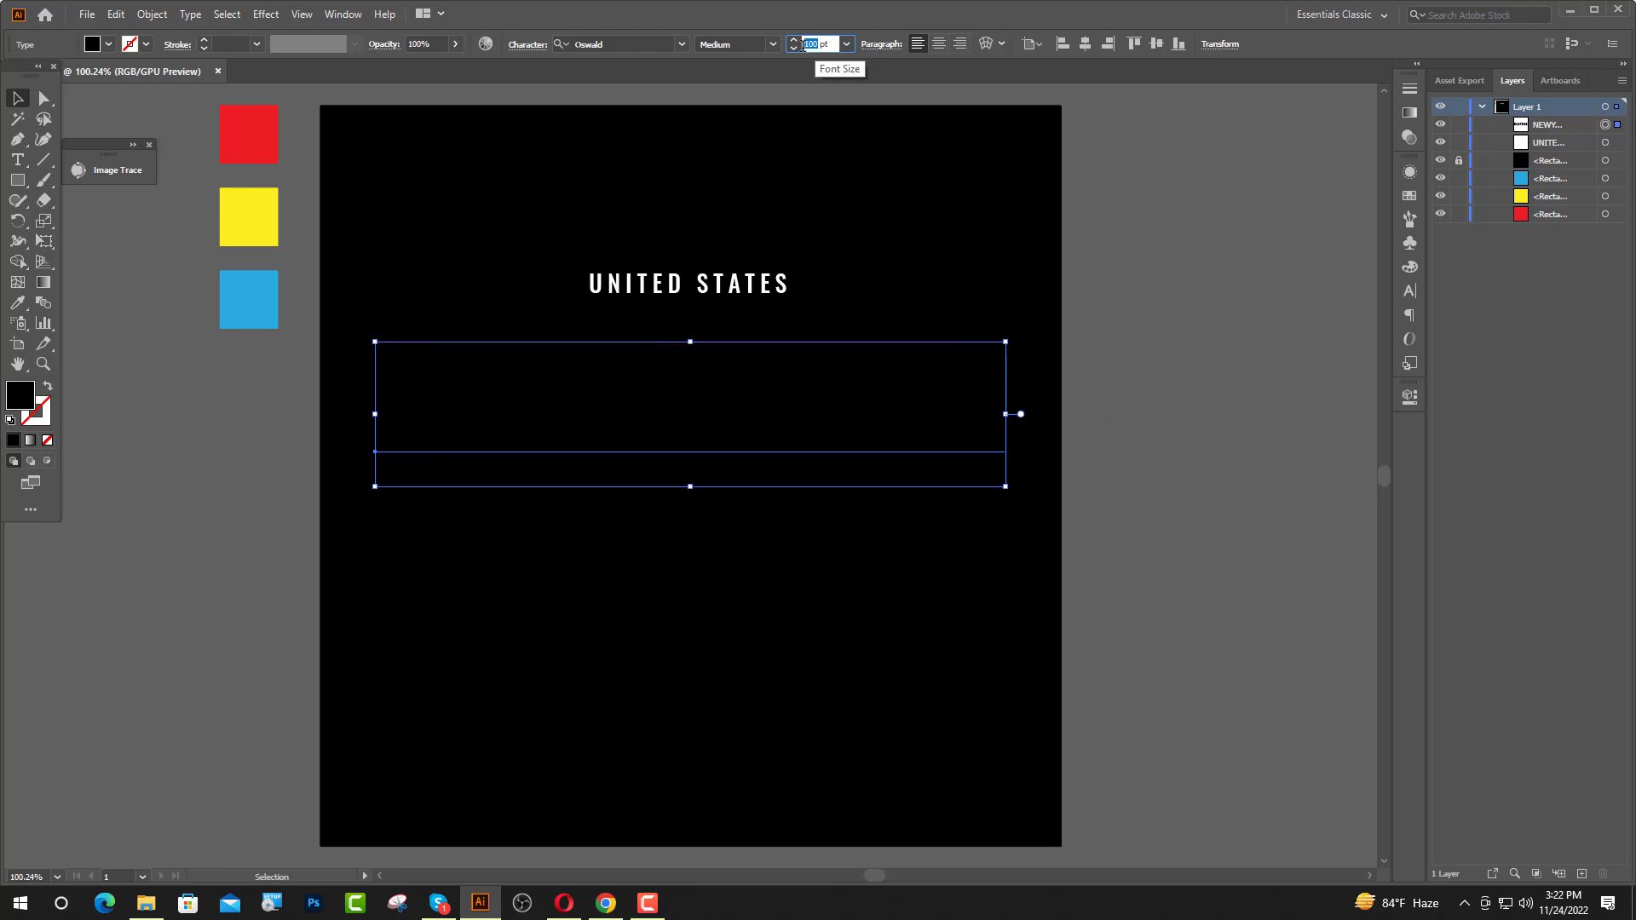
pyautogui.write('0')
pyautogui.press('Return')
pyautogui.moveTo(764, 404); pyautogui.dragTo(812, 372)
pyautogui.rightClick(738, 390)
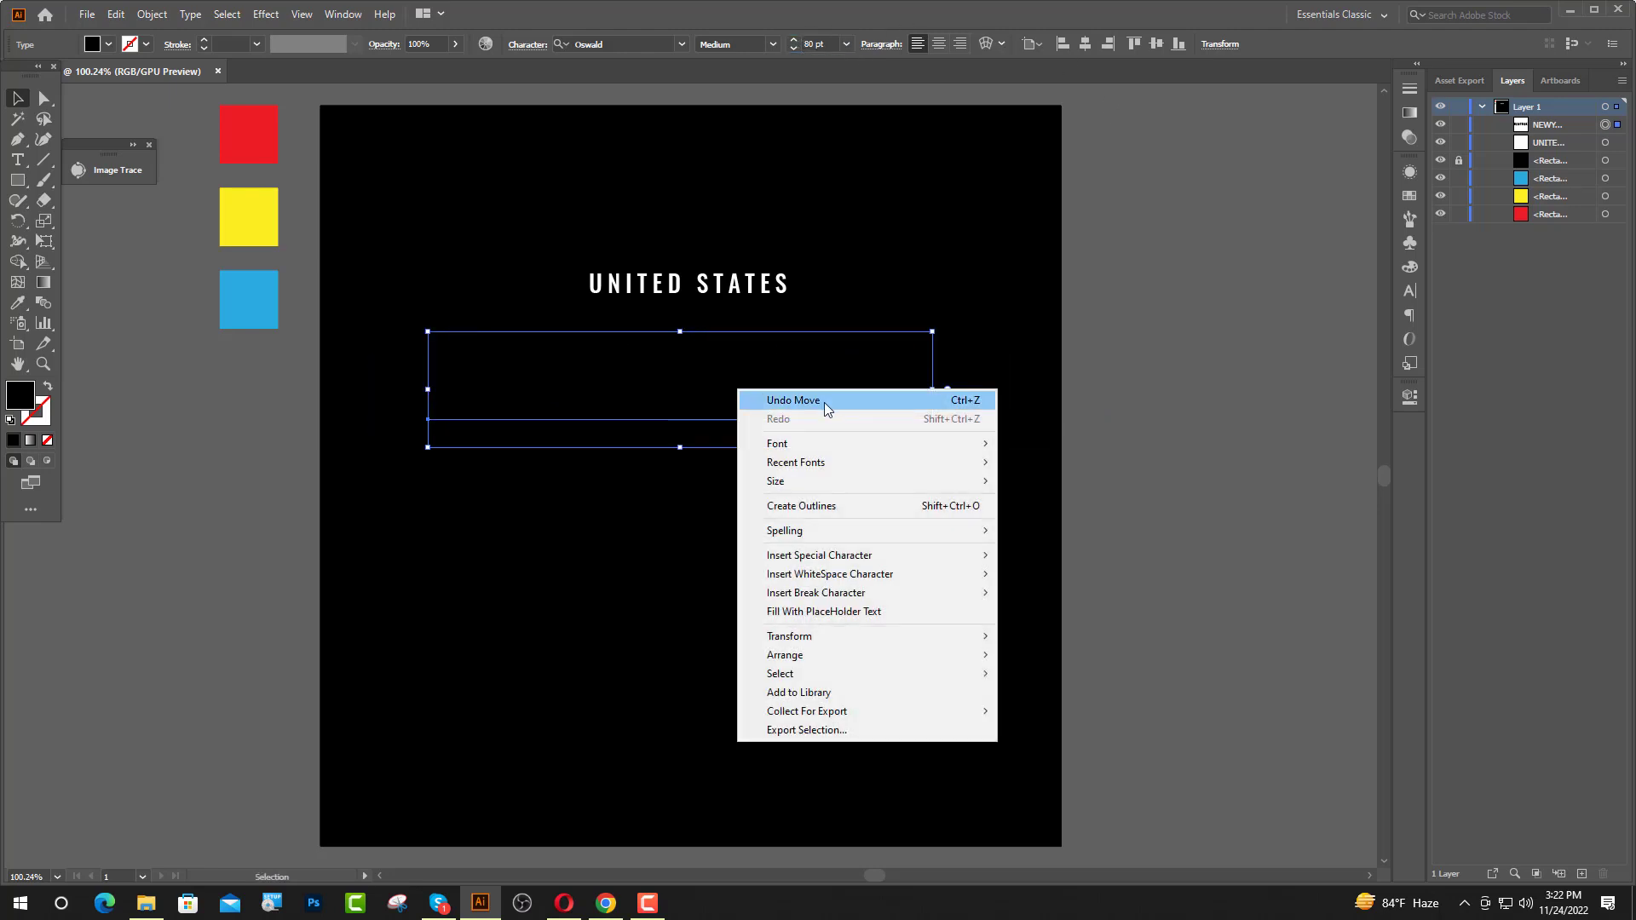
pyautogui.click(820, 506)
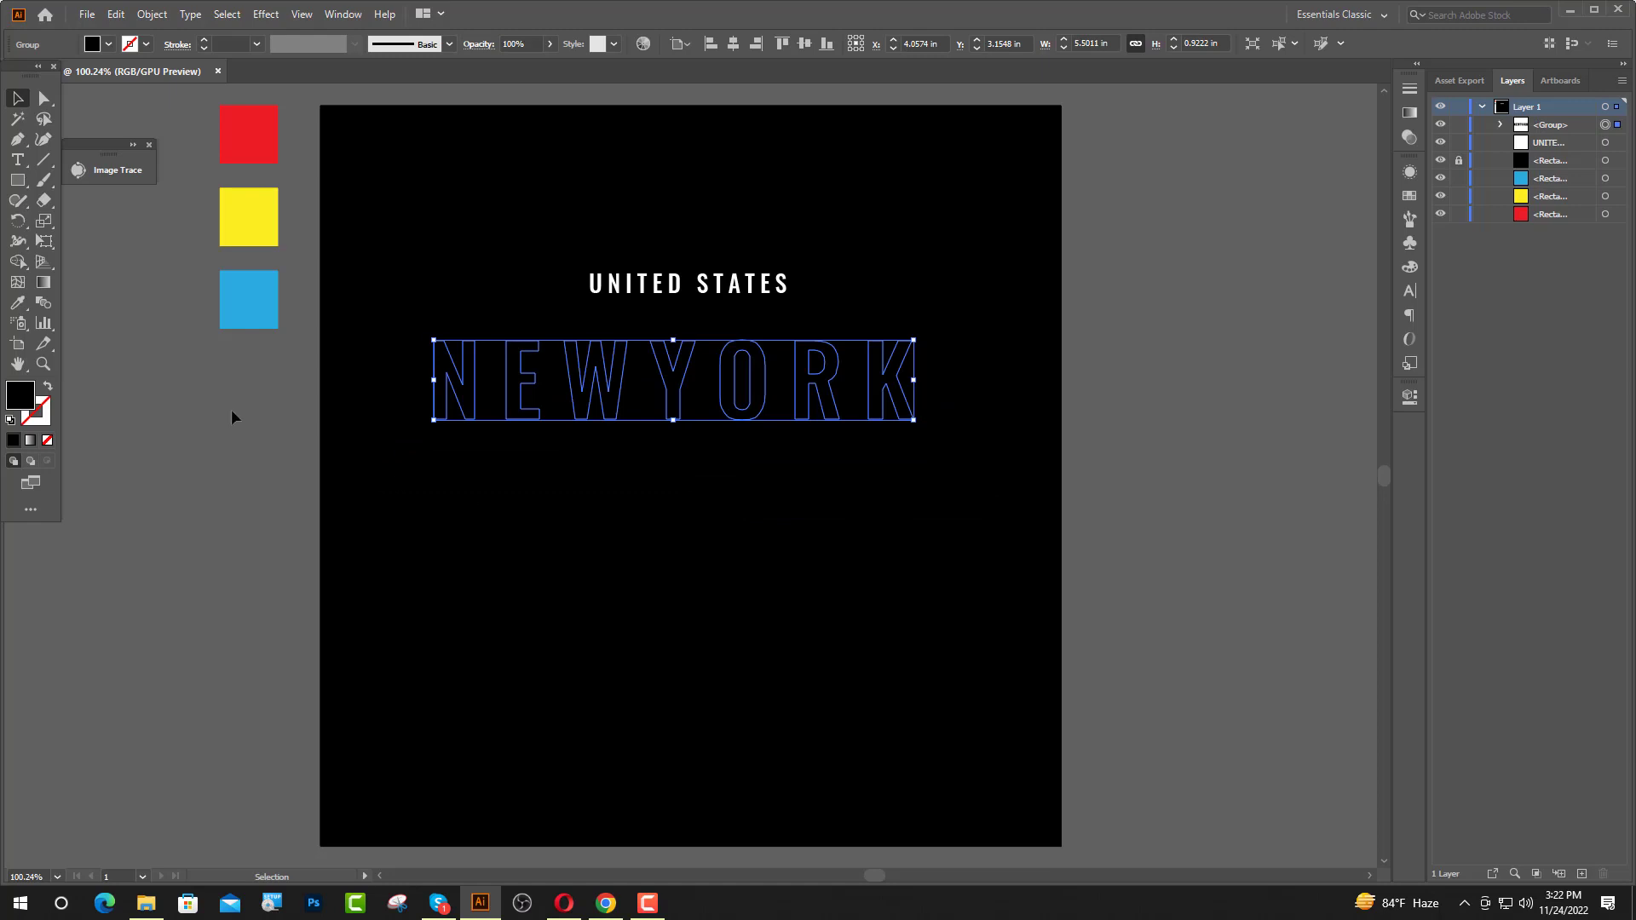
# - Give NEWYORK the white fill from UNITED STATES, then convert UNITED STATES to outlines
pyautogui.click(16, 303)
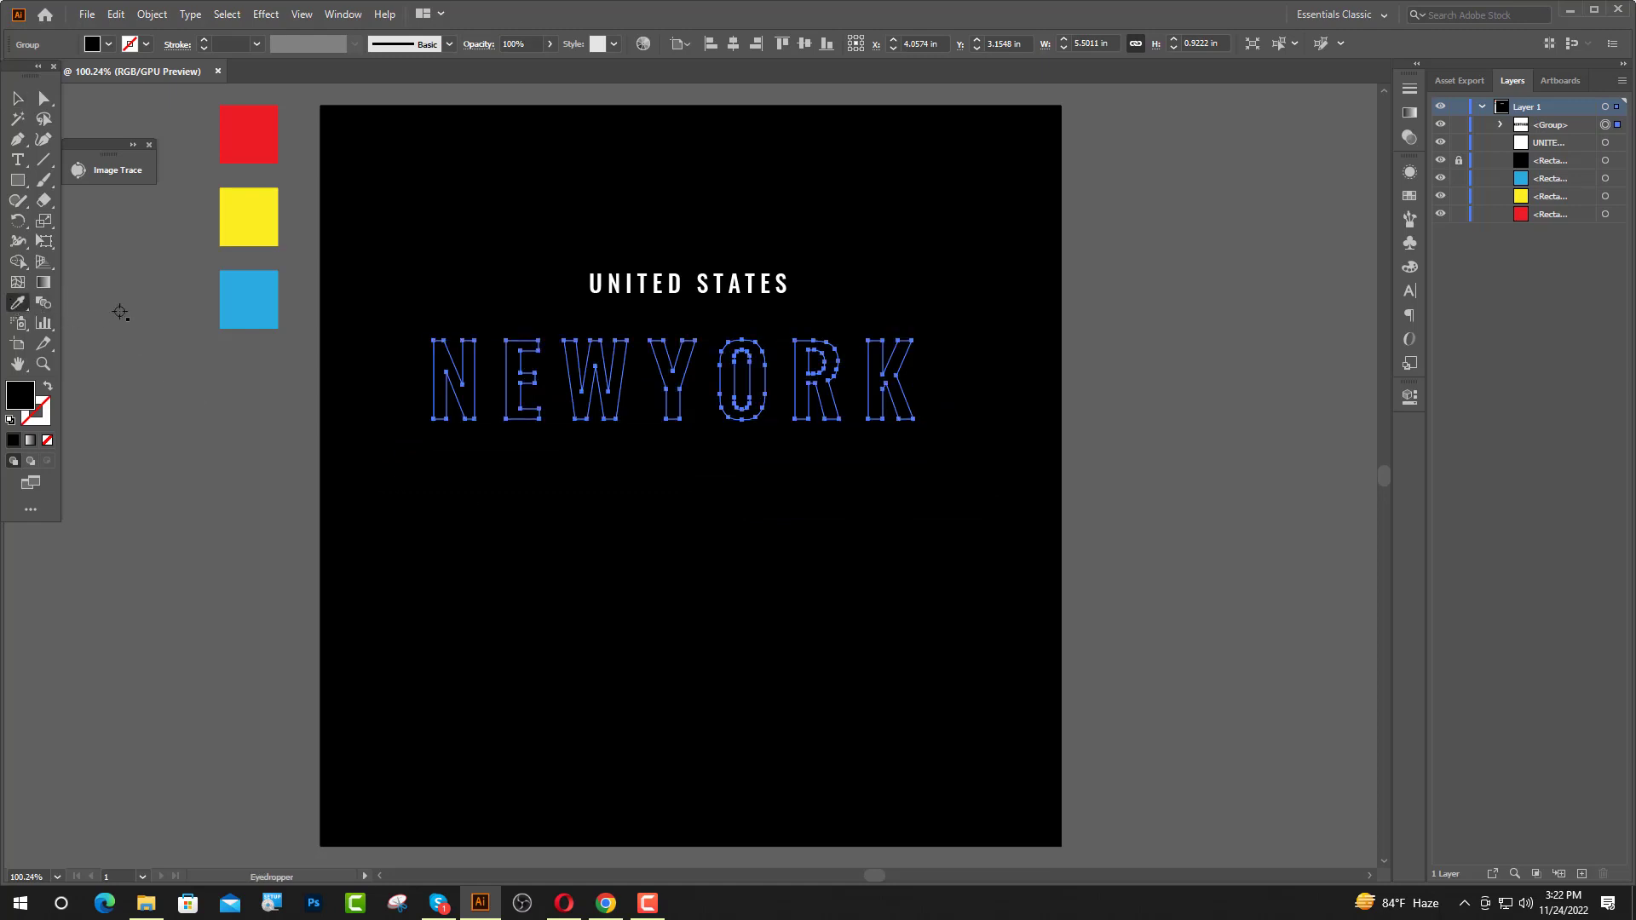
pyautogui.click(591, 287)
pyautogui.press('v')
pyautogui.click(662, 286)
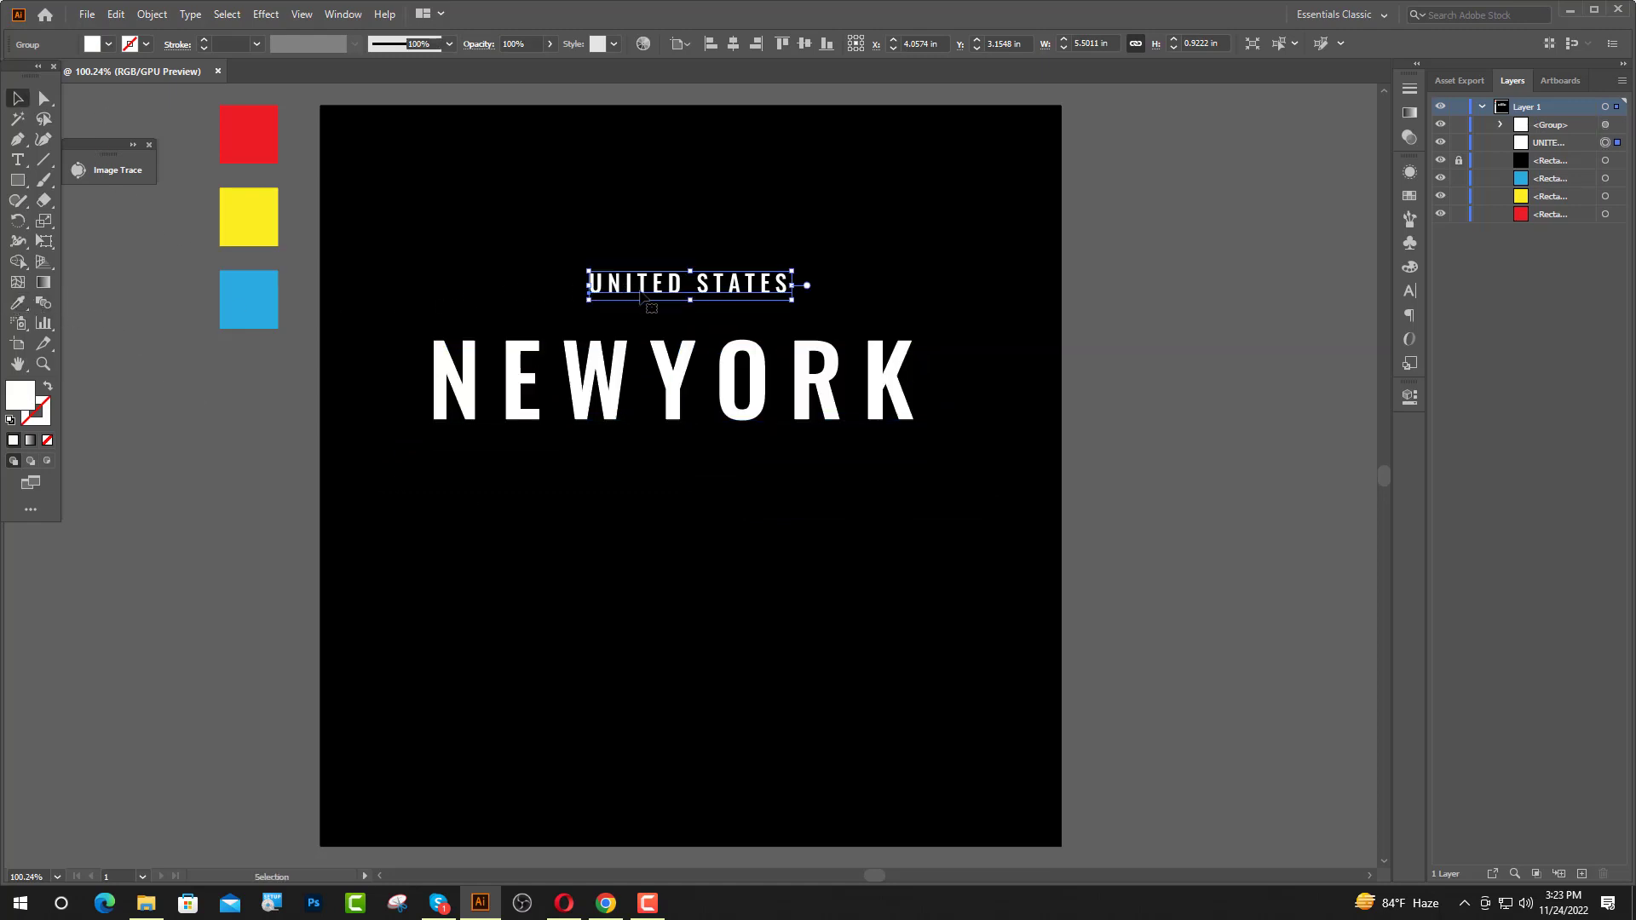
pyautogui.rightClick(661, 289)
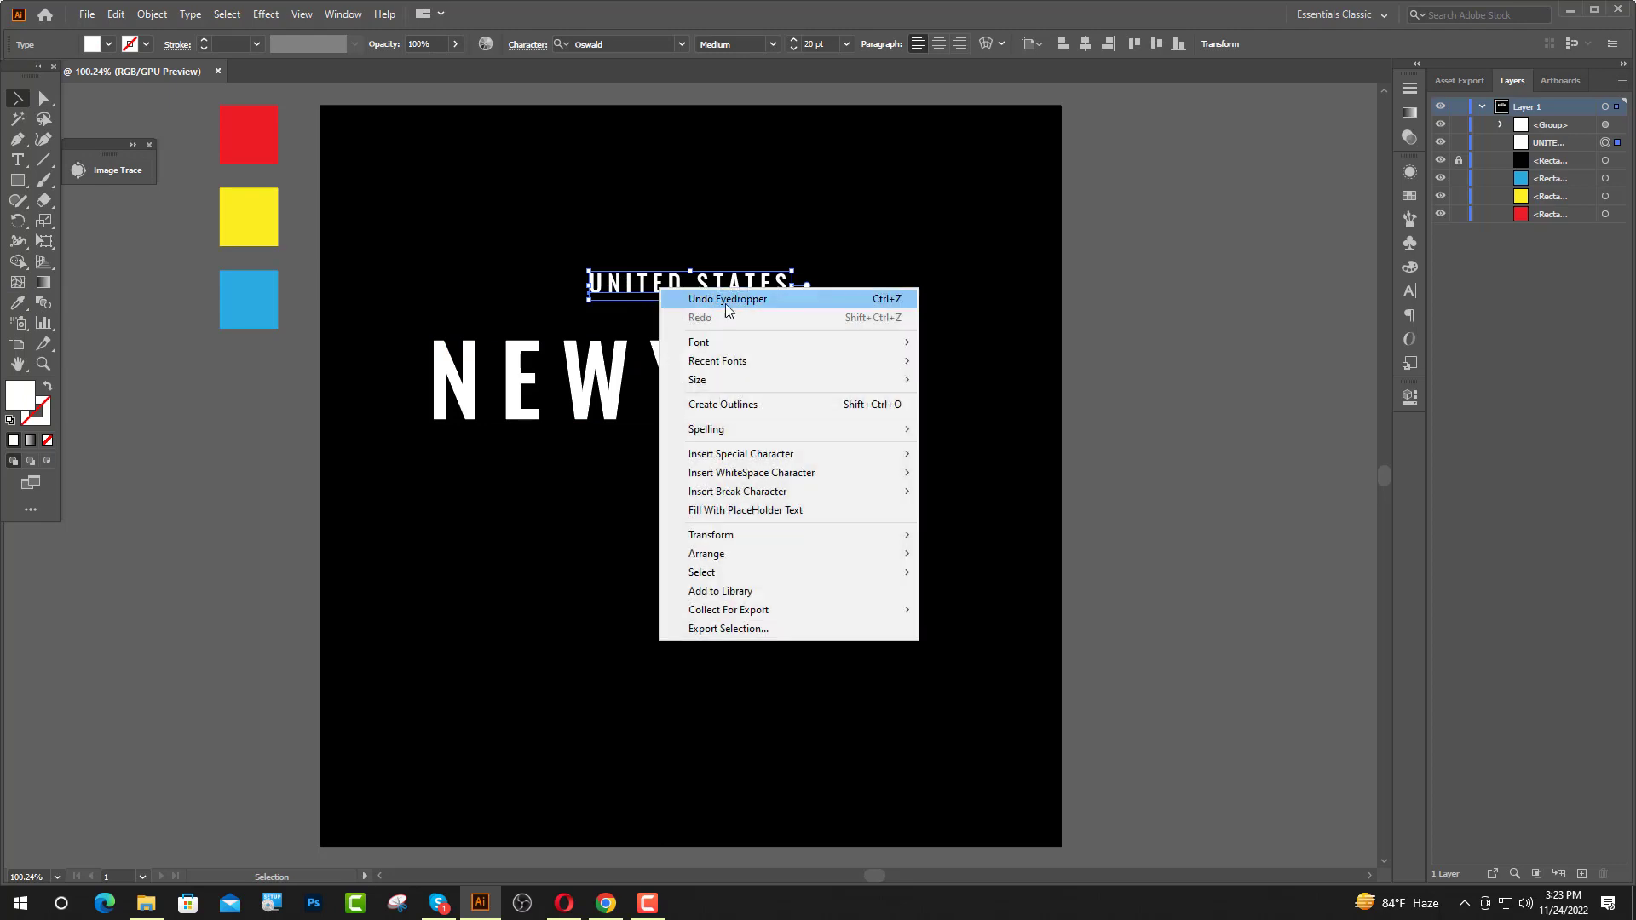
pyautogui.click(736, 402)
# - Draw a rectangle over the E of NEWYORK and widen it slightly
pyautogui.scroll(1, 542, 443)
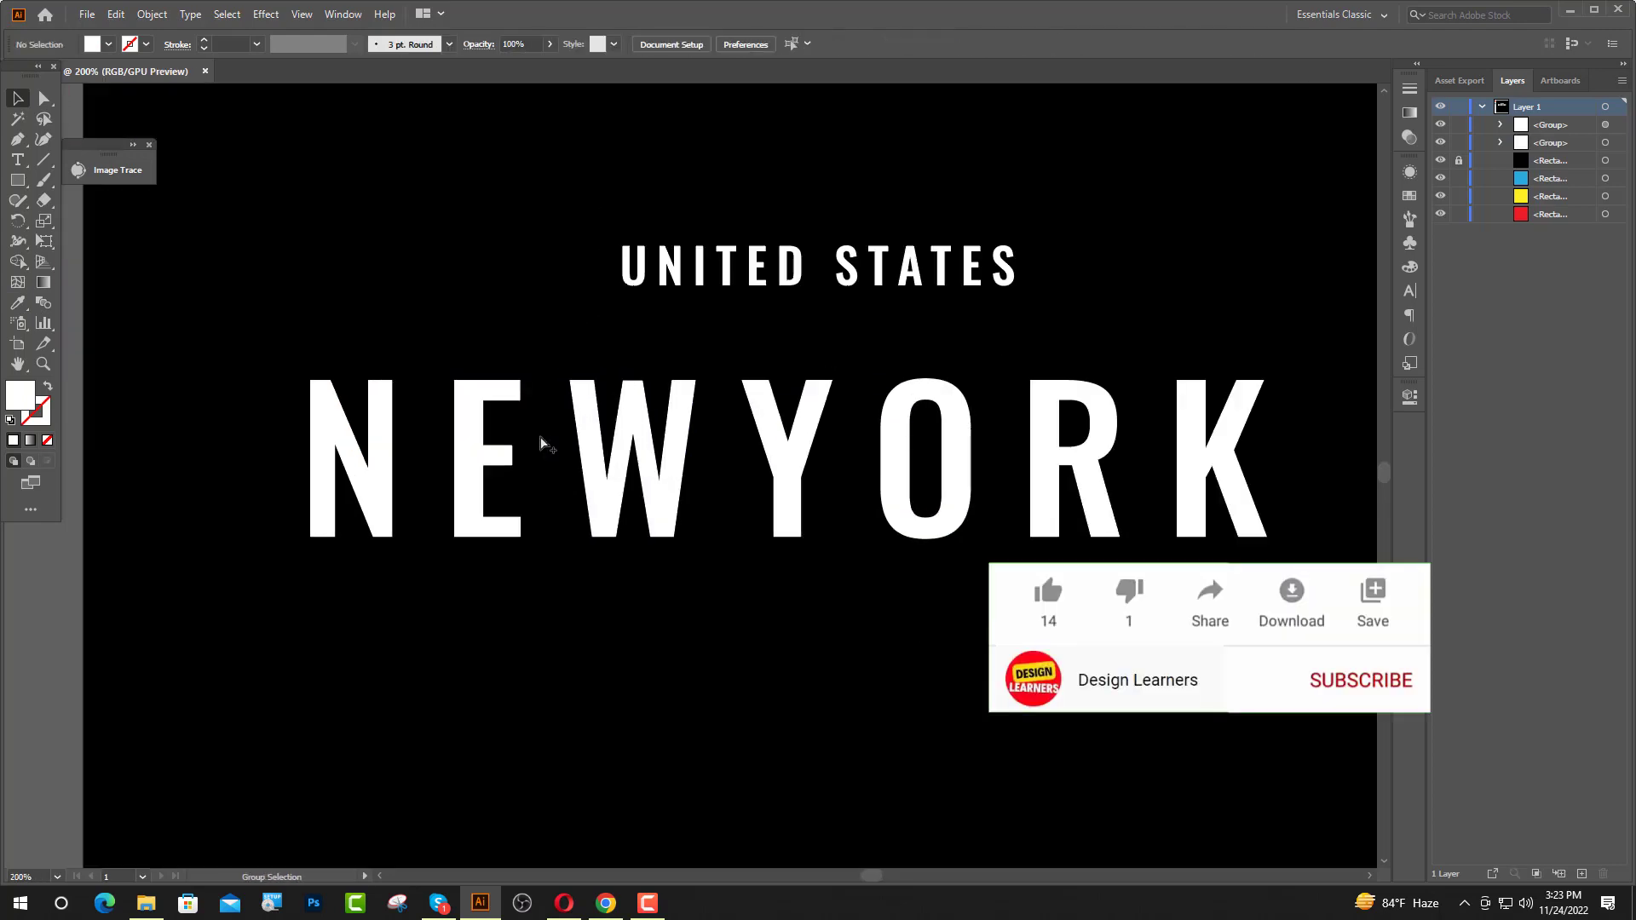
pyautogui.scroll(1, 540, 442)
pyautogui.click(17, 181)
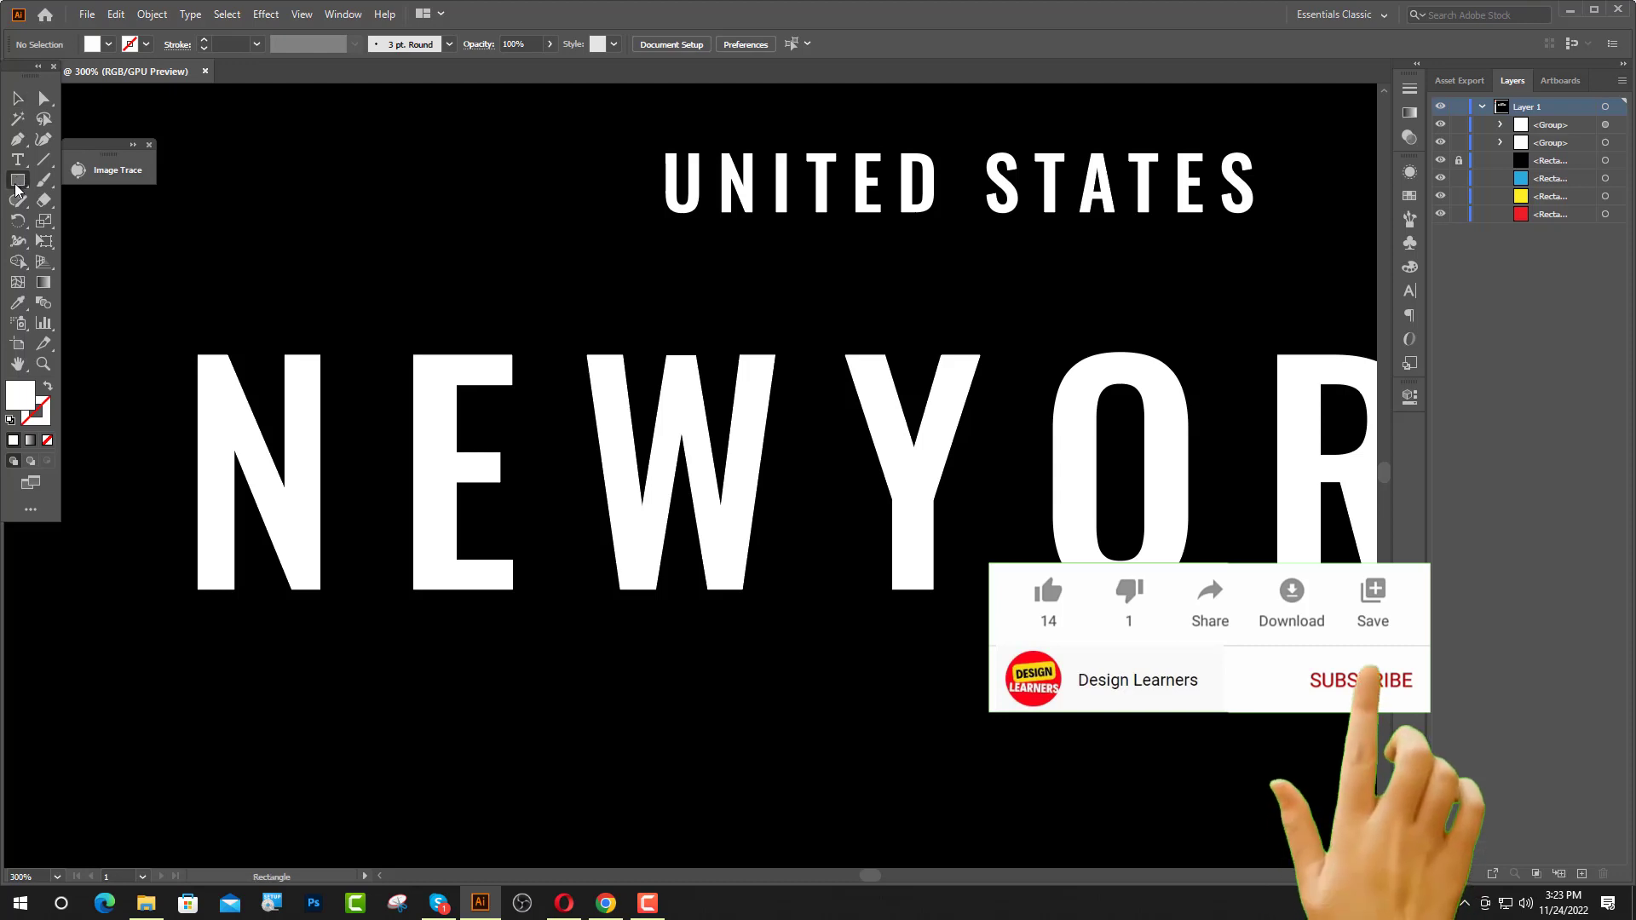
pyautogui.moveTo(372, 320); pyautogui.dragTo(554, 615)
pyautogui.press('v')
pyautogui.moveTo(551, 472); pyautogui.dragTo(558, 472)
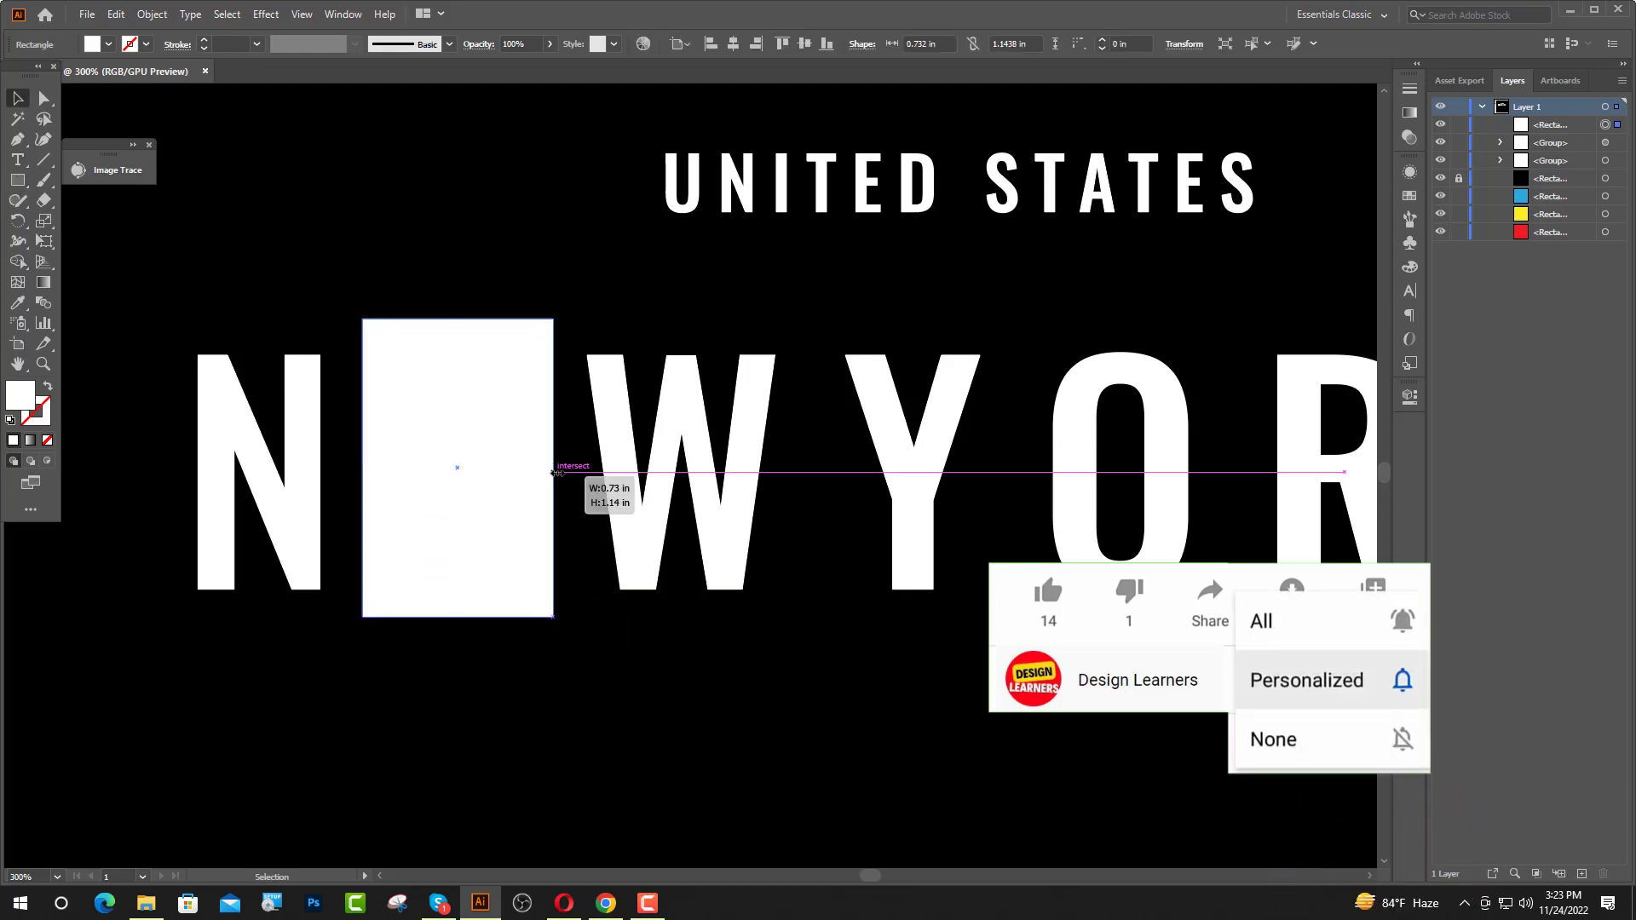
pyautogui.click(597, 255)
# - Slant the rectangle by shifting its top anchor points to the right
pyautogui.click(44, 98)
pyautogui.click(366, 322)
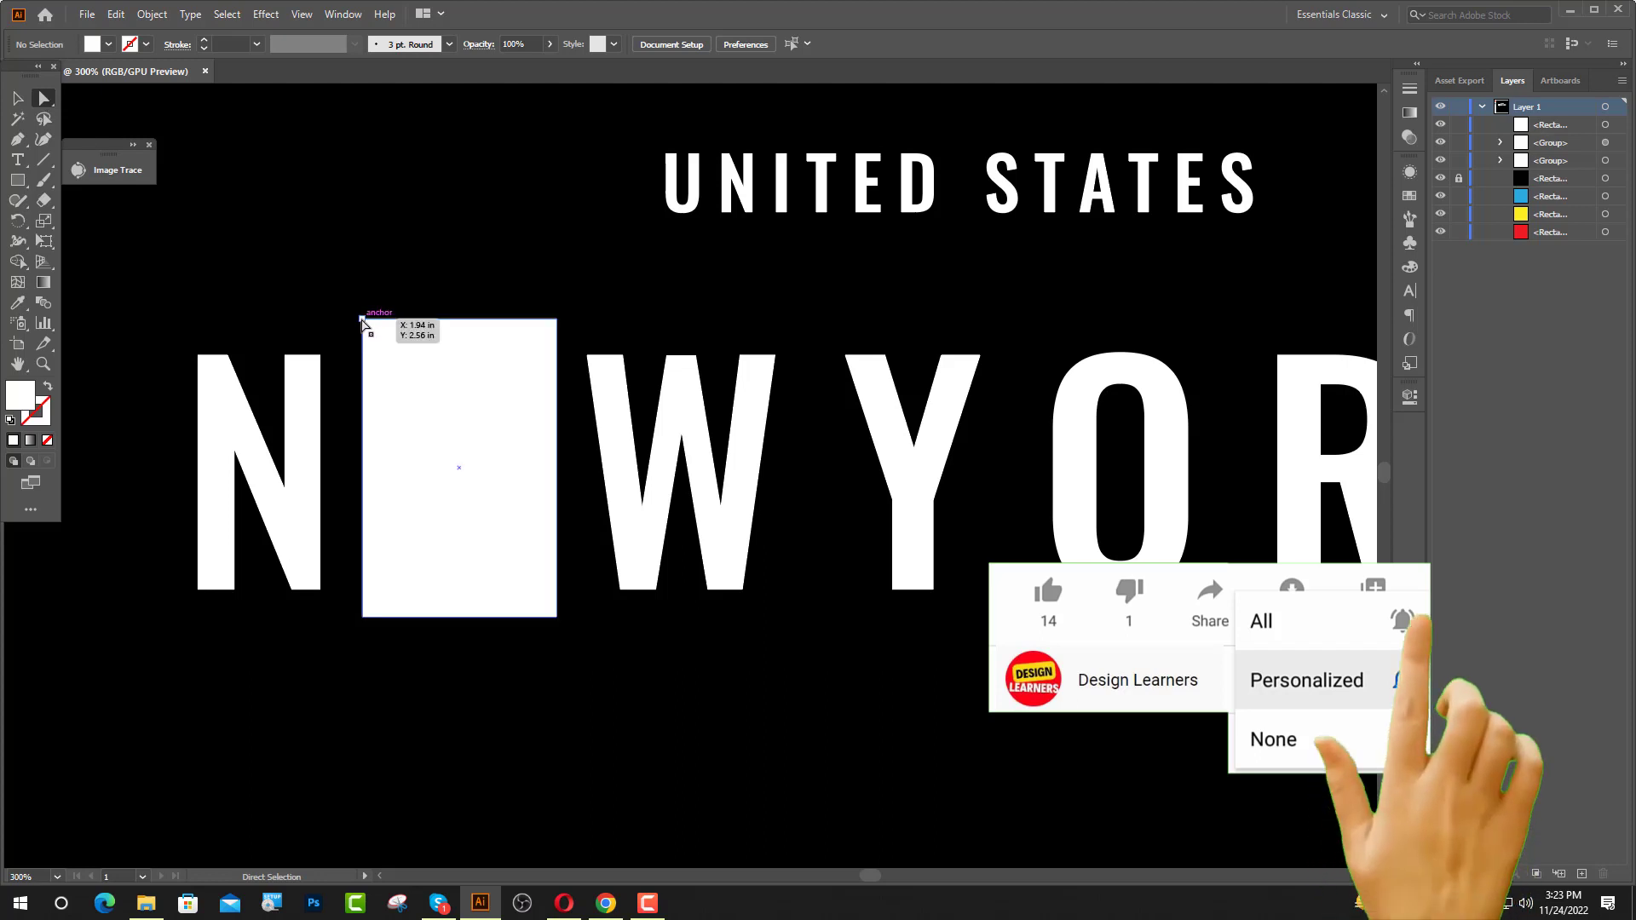
pyautogui.keyDown('shift'); pyautogui.click(557, 322); pyautogui.keyUp('shift')
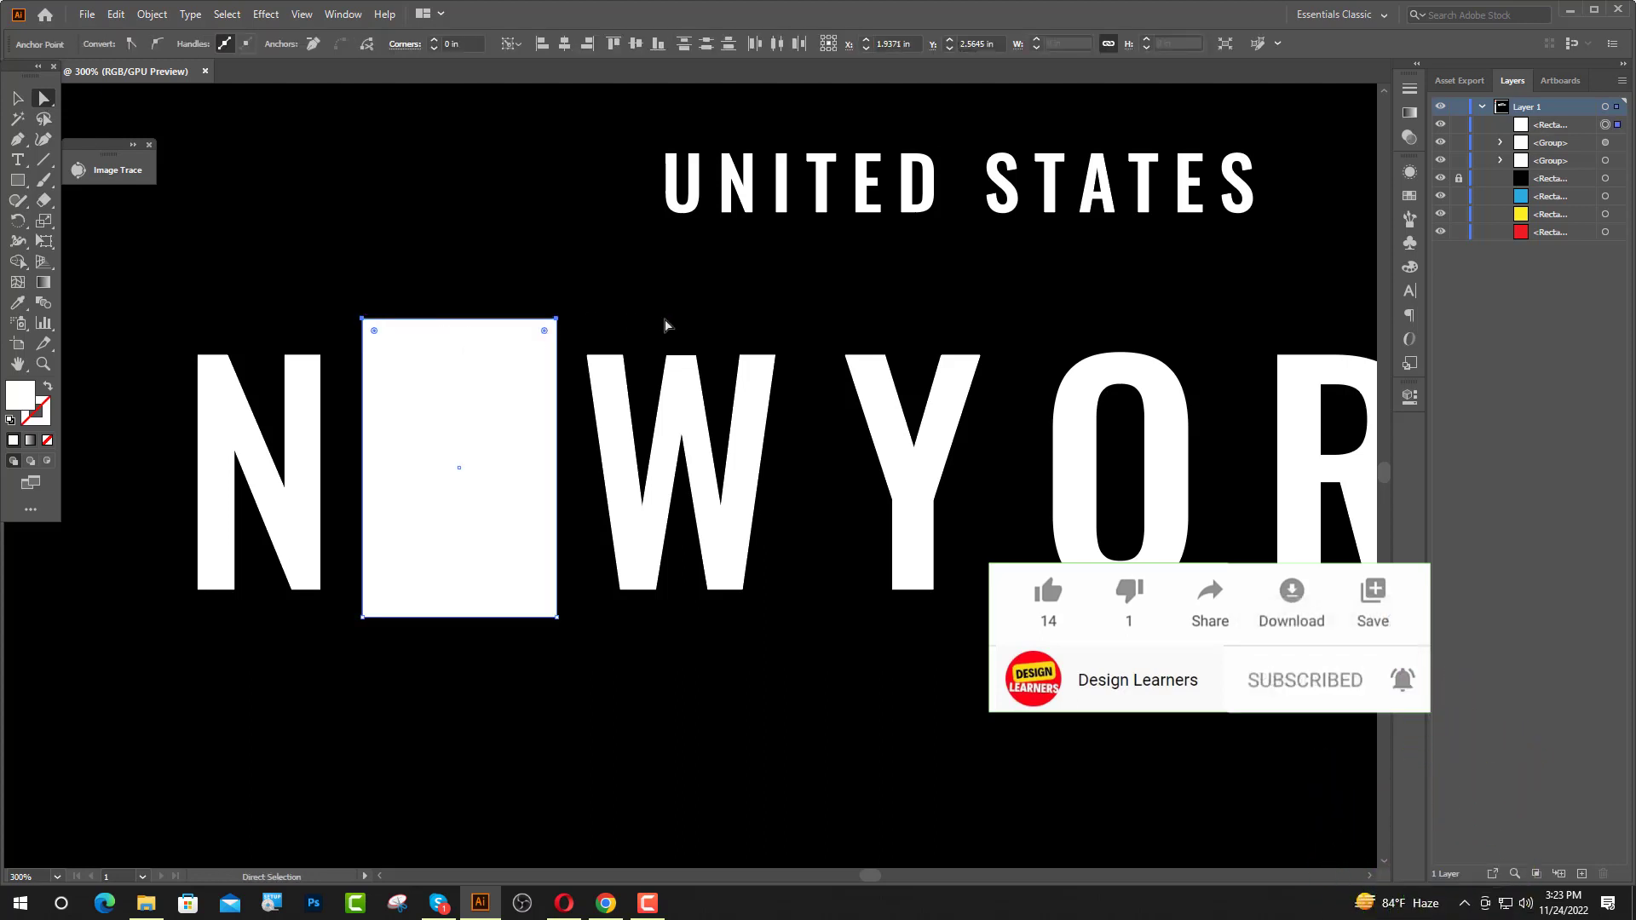
pyautogui.press('Right')
pyautogui.press('Right')
pyautogui.press('Right')
pyautogui.press('Right')
pyautogui.press('Right')
pyautogui.press('Right')
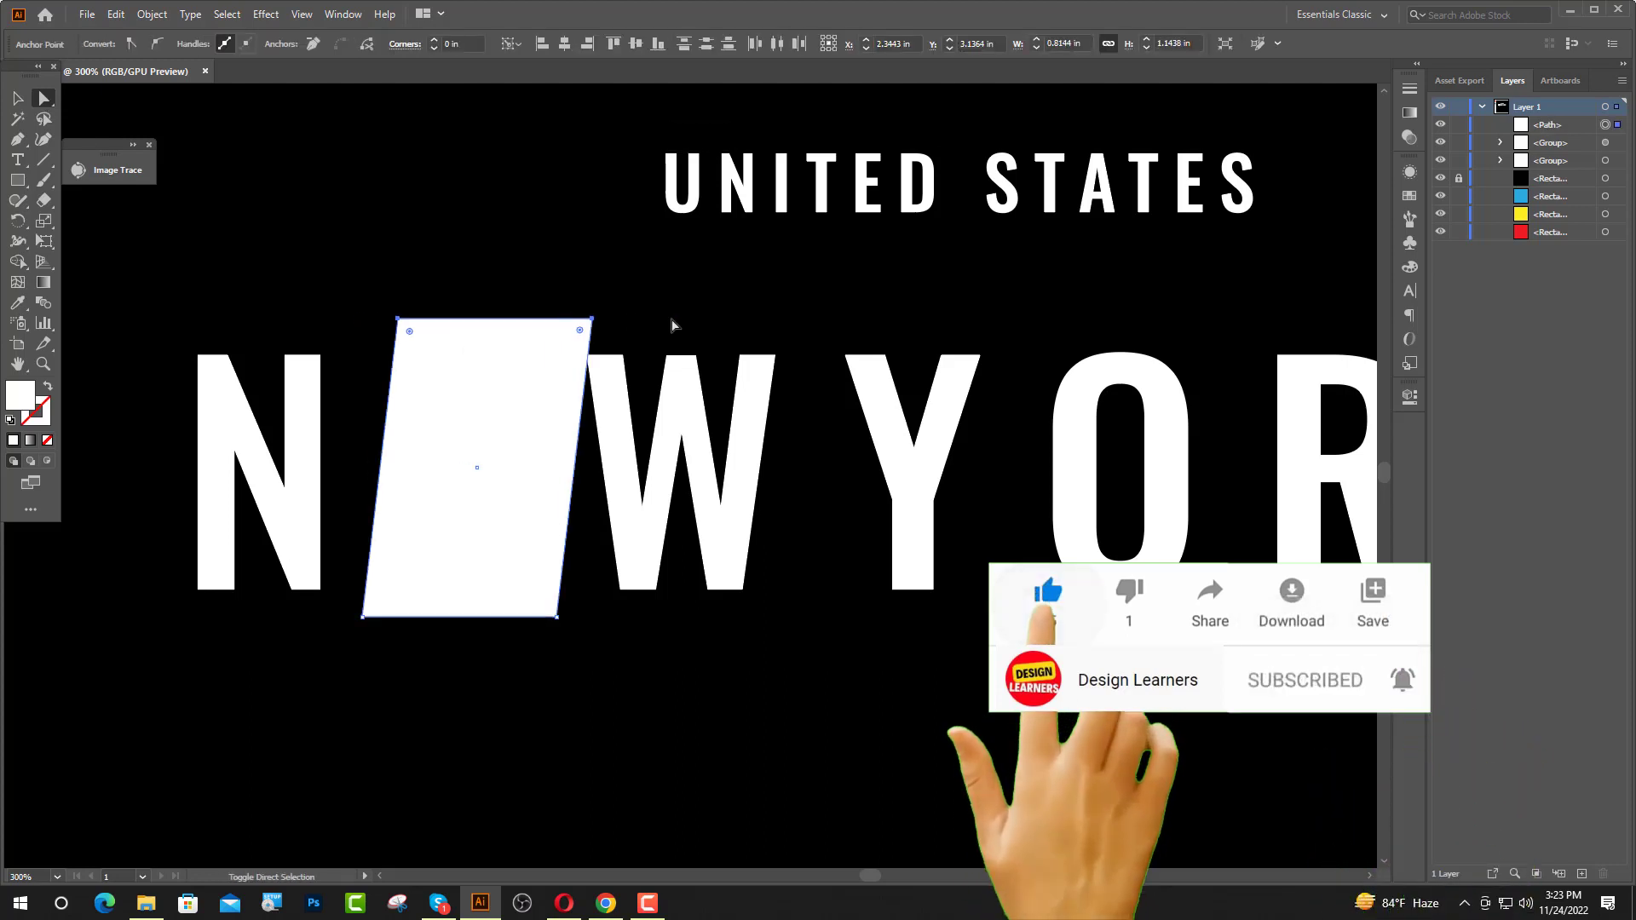
pyautogui.click(672, 326)
pyautogui.press('v')
# - Ungroup NEWYORK, centre the slanted block on the E, and send it behind
pyautogui.click(639, 490)
pyautogui.rightClick(639, 493)
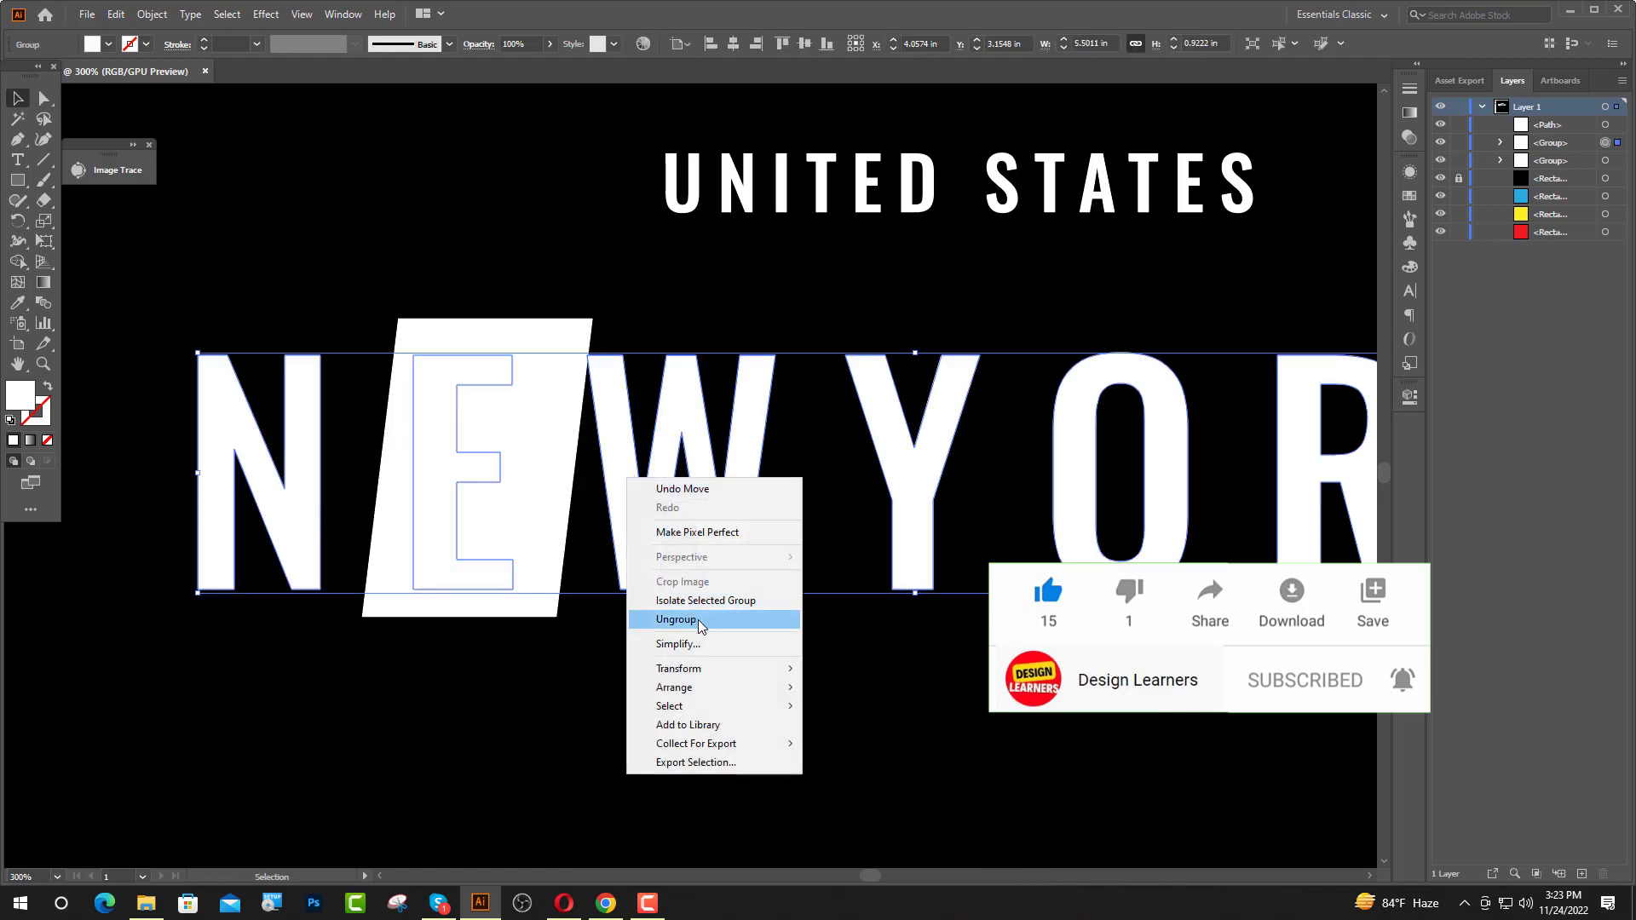
pyautogui.click(641, 620)
pyautogui.click(464, 573)
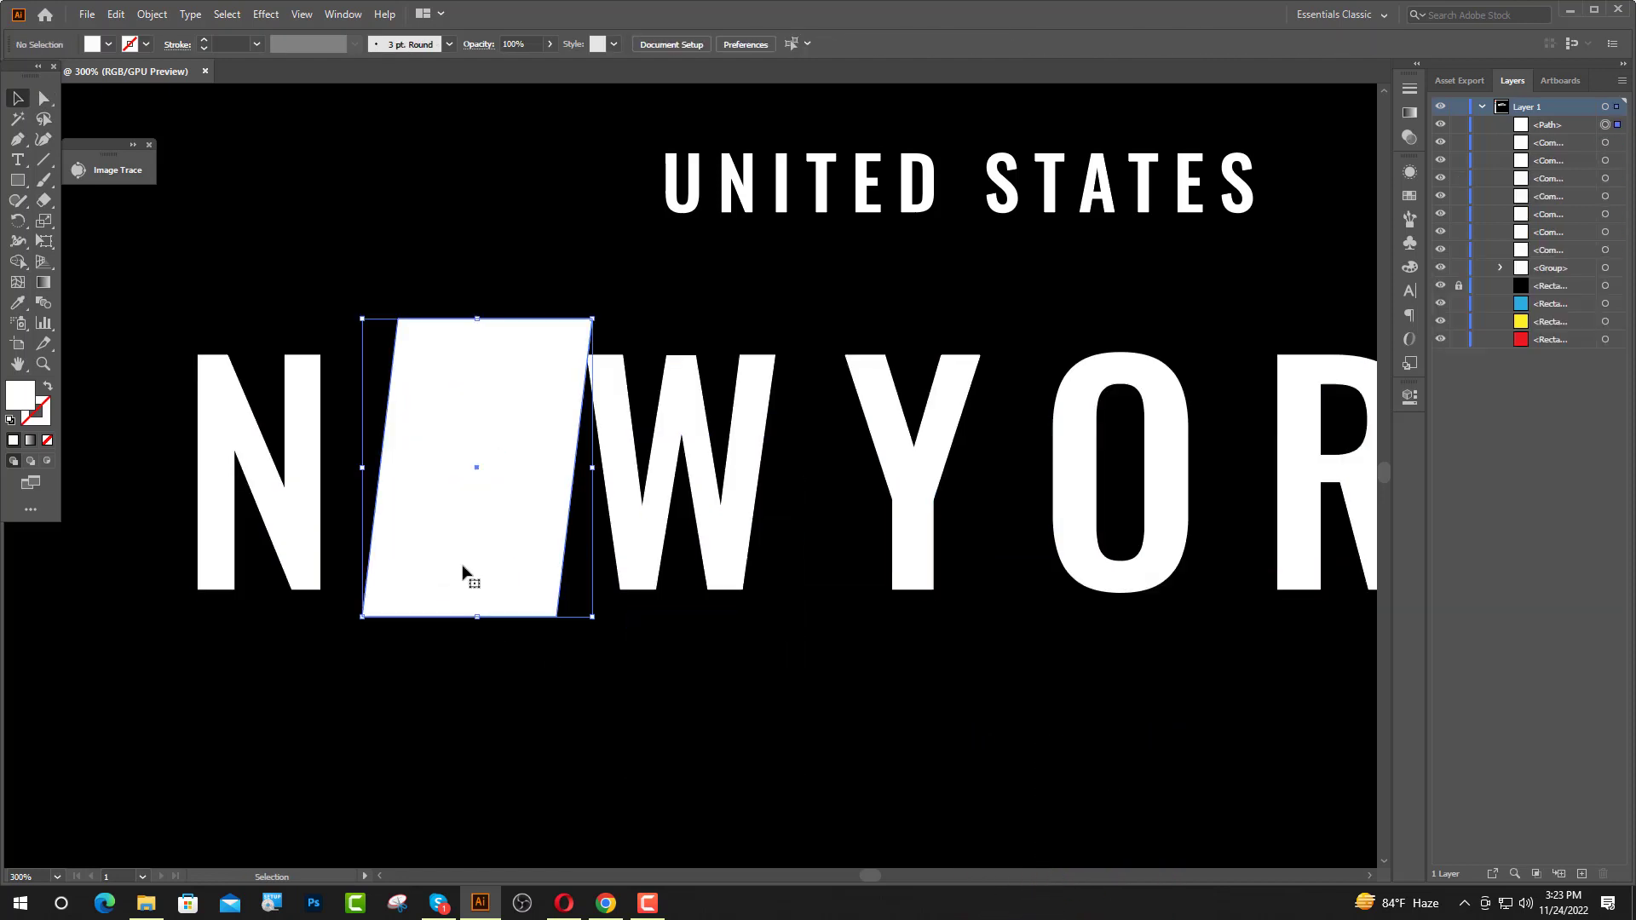
pyautogui.moveTo(495, 456); pyautogui.dragTo(431, 259)
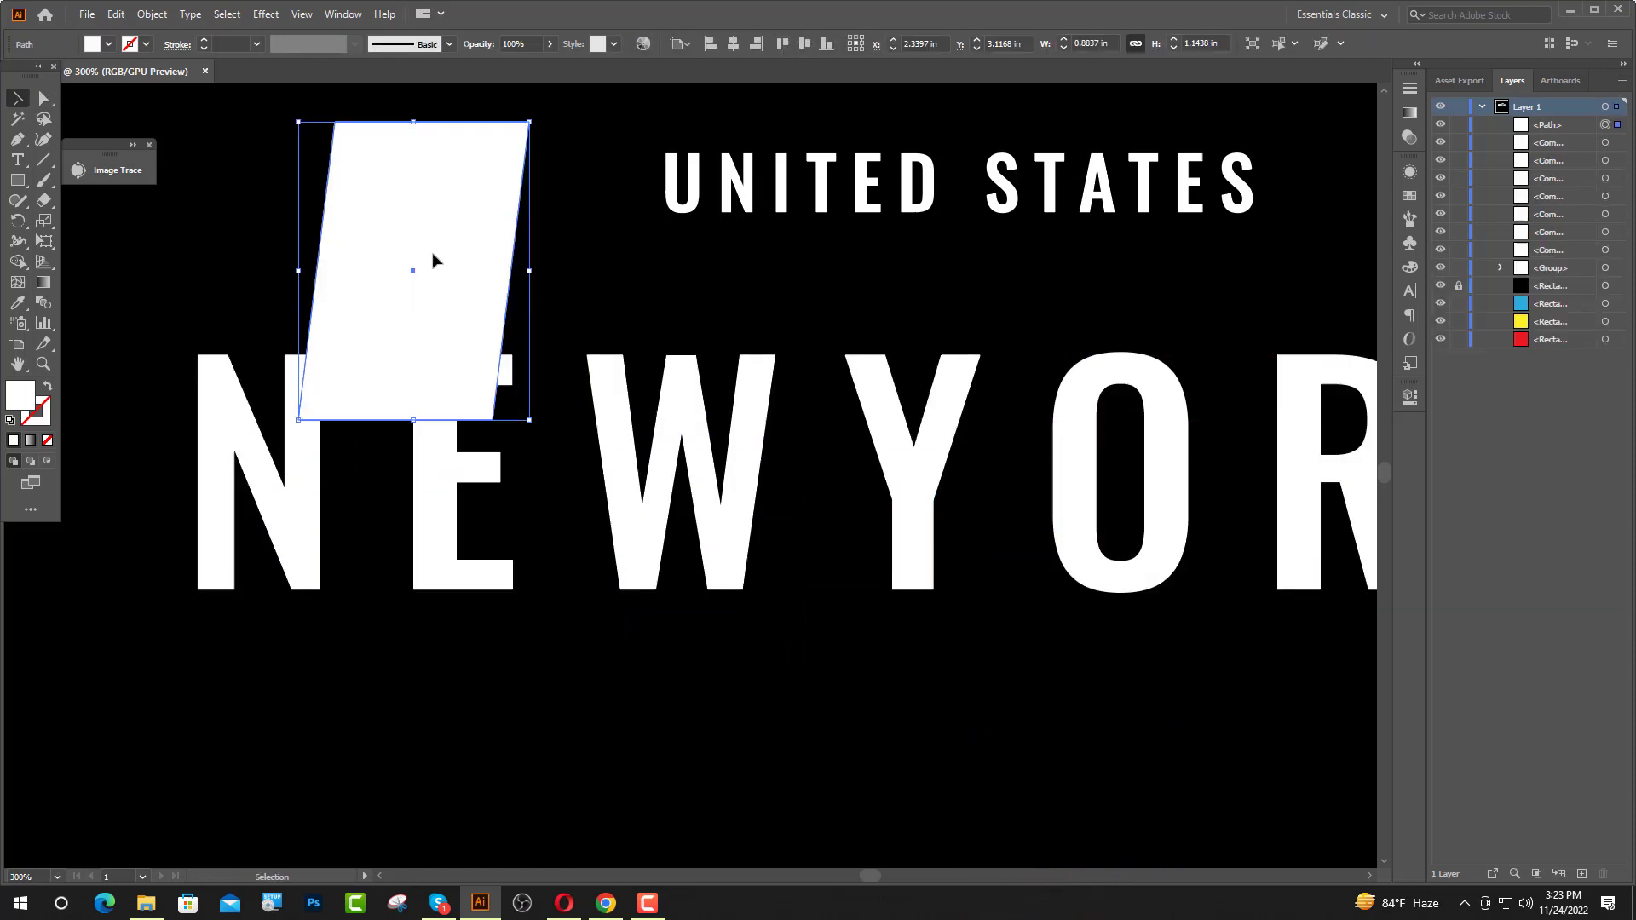
pyautogui.keyDown('shift'); pyautogui.click(444, 491); pyautogui.keyUp('shift')
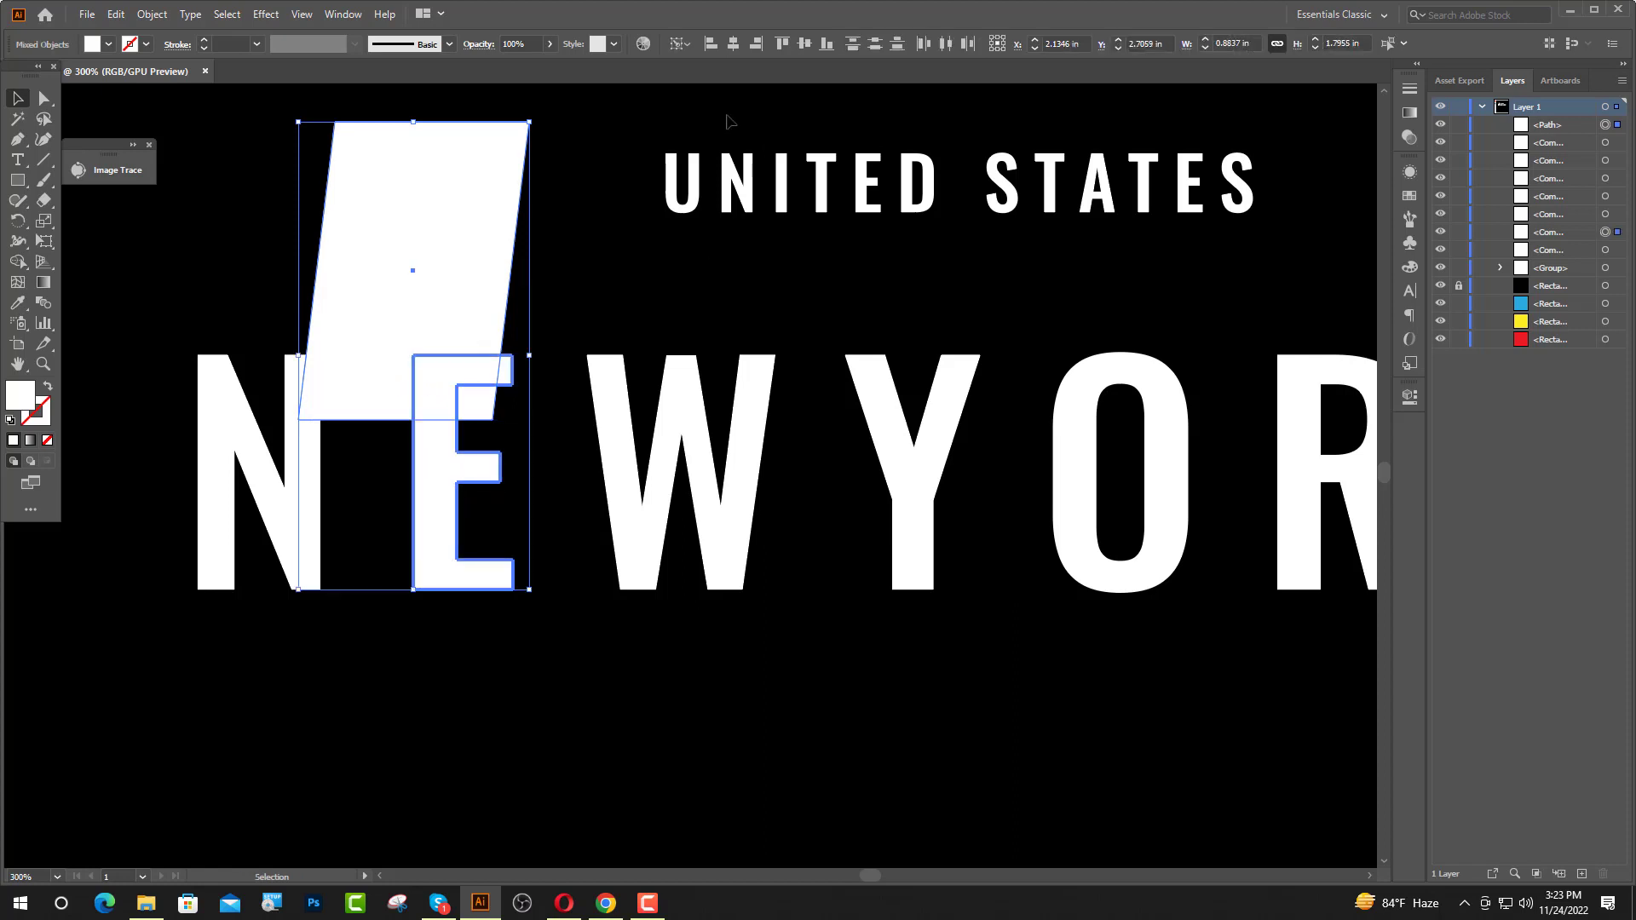
pyautogui.click(805, 44)
pyautogui.click(806, 44)
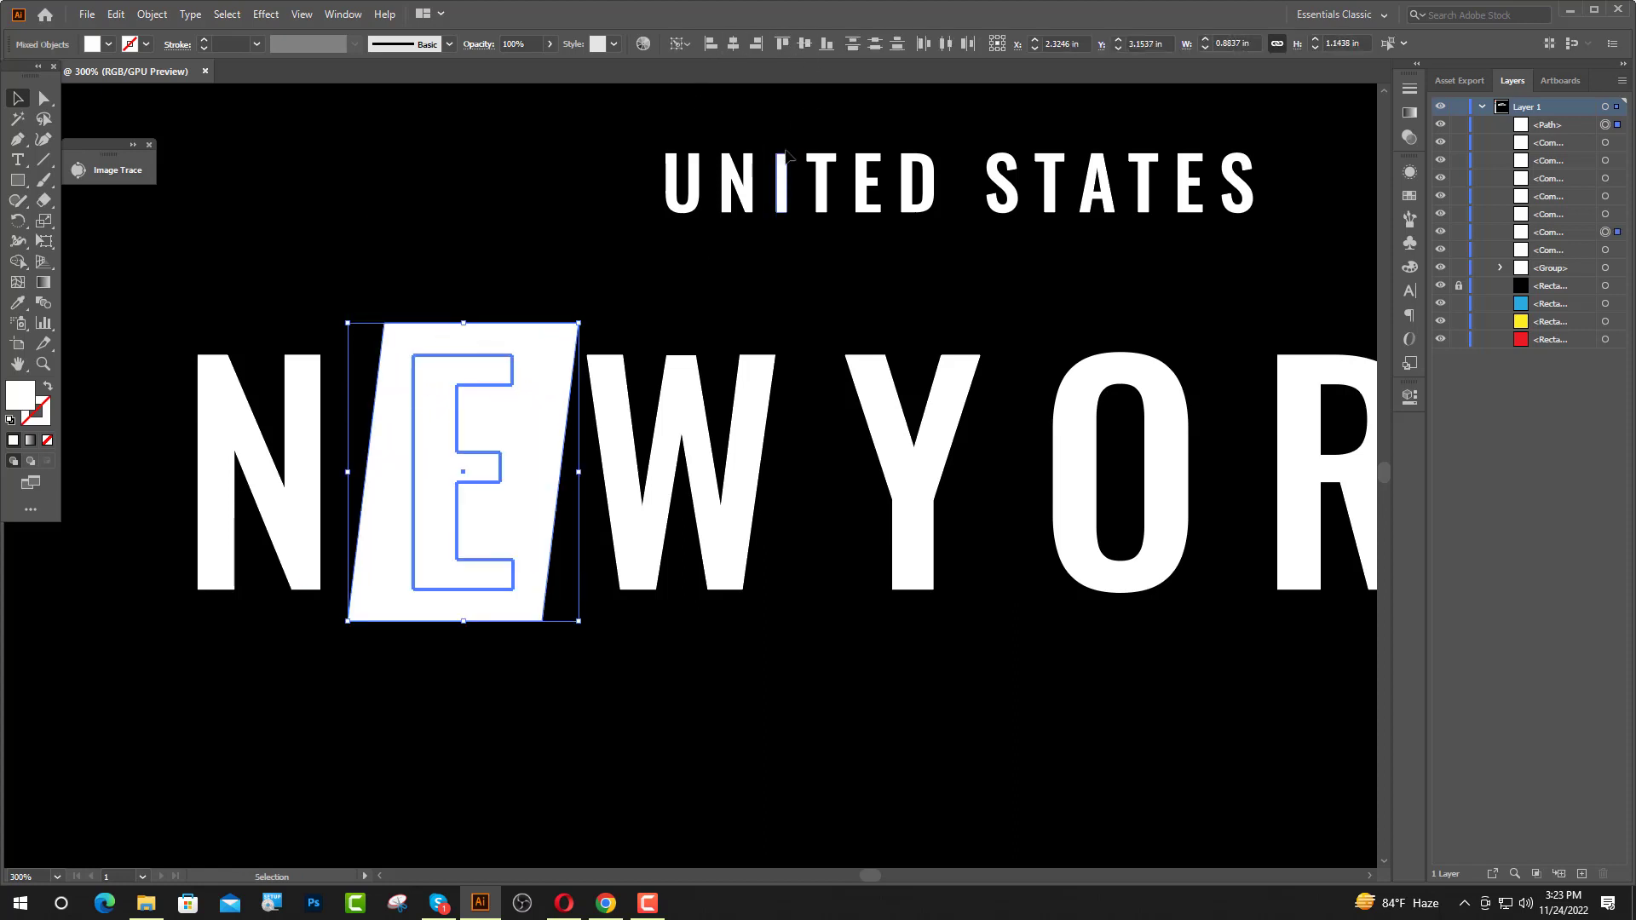
pyautogui.click(468, 522)
pyautogui.hotkey('ctrl', '[')
# - Turn the letter E black by sampling the background colour
pyautogui.click(449, 522)
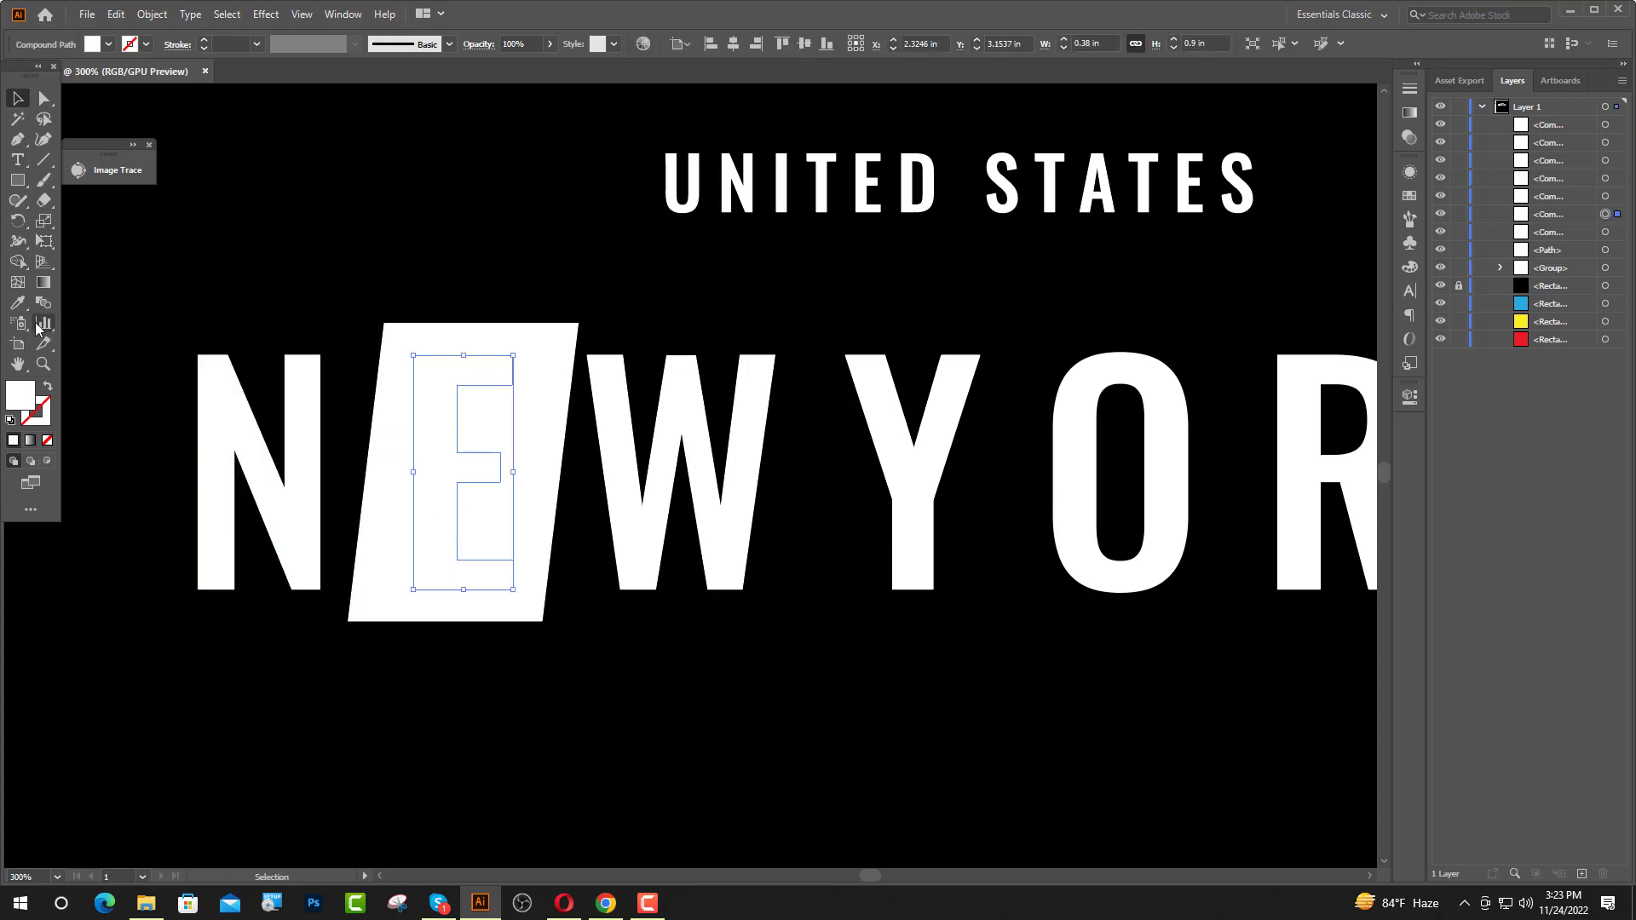
pyautogui.click(17, 303)
pyautogui.click(303, 257)
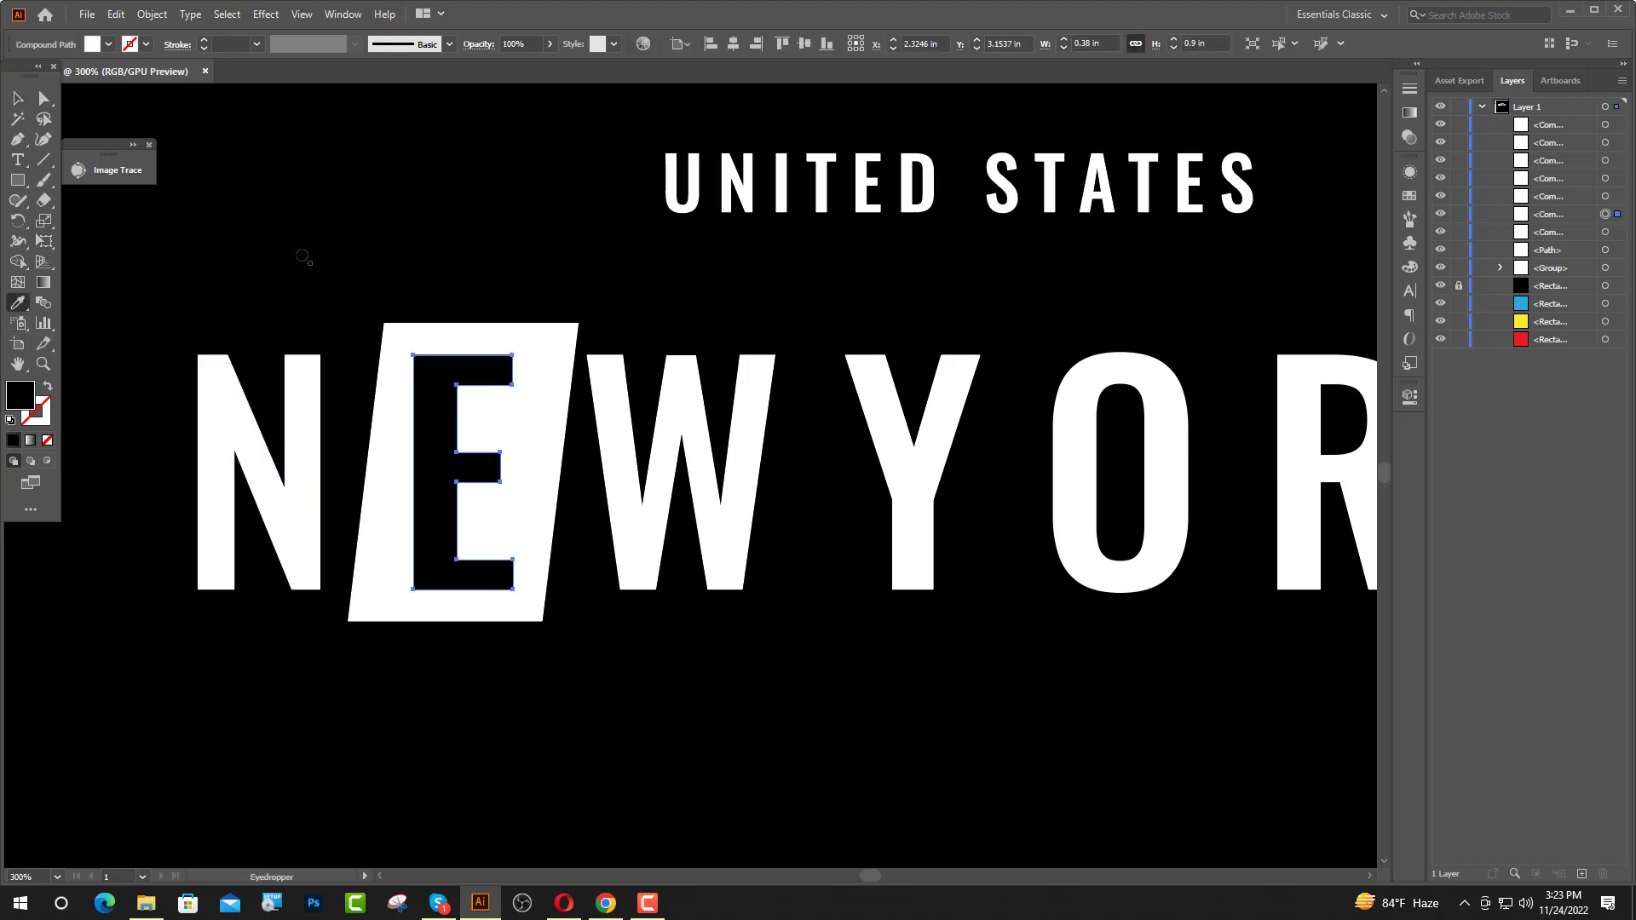
pyautogui.click(17, 98)
# - Place copies of the slanted block centred on the Y and the R
pyautogui.moveTo(536, 470); pyautogui.dragTo(973, 471)
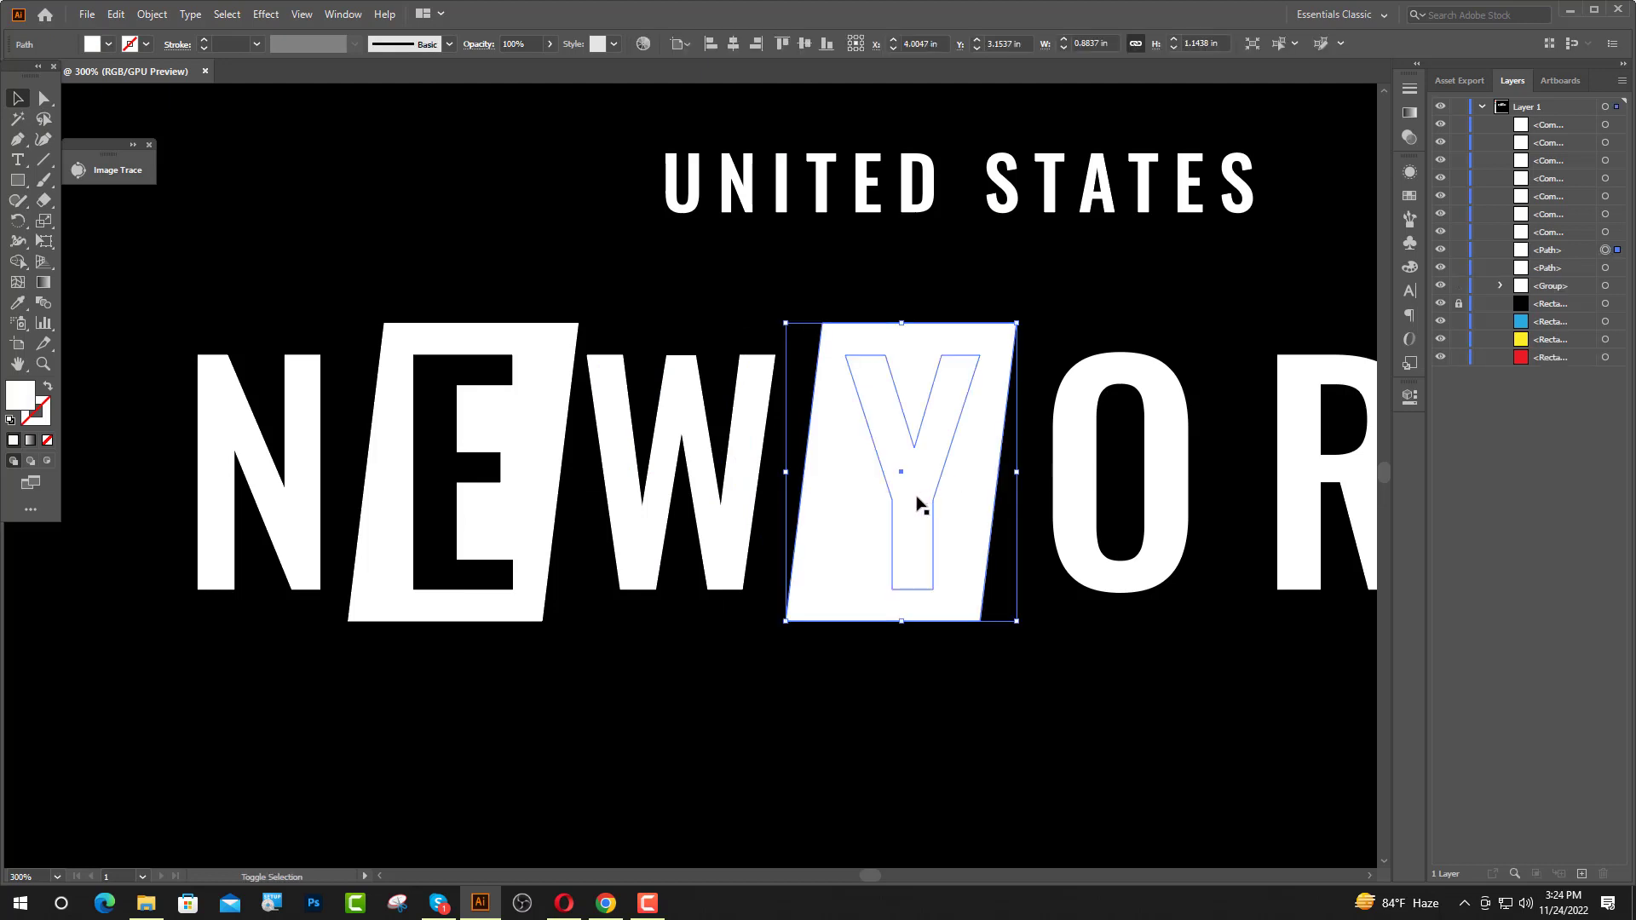
pyautogui.keyDown('shift'); pyautogui.click(922, 504); pyautogui.keyUp('shift')
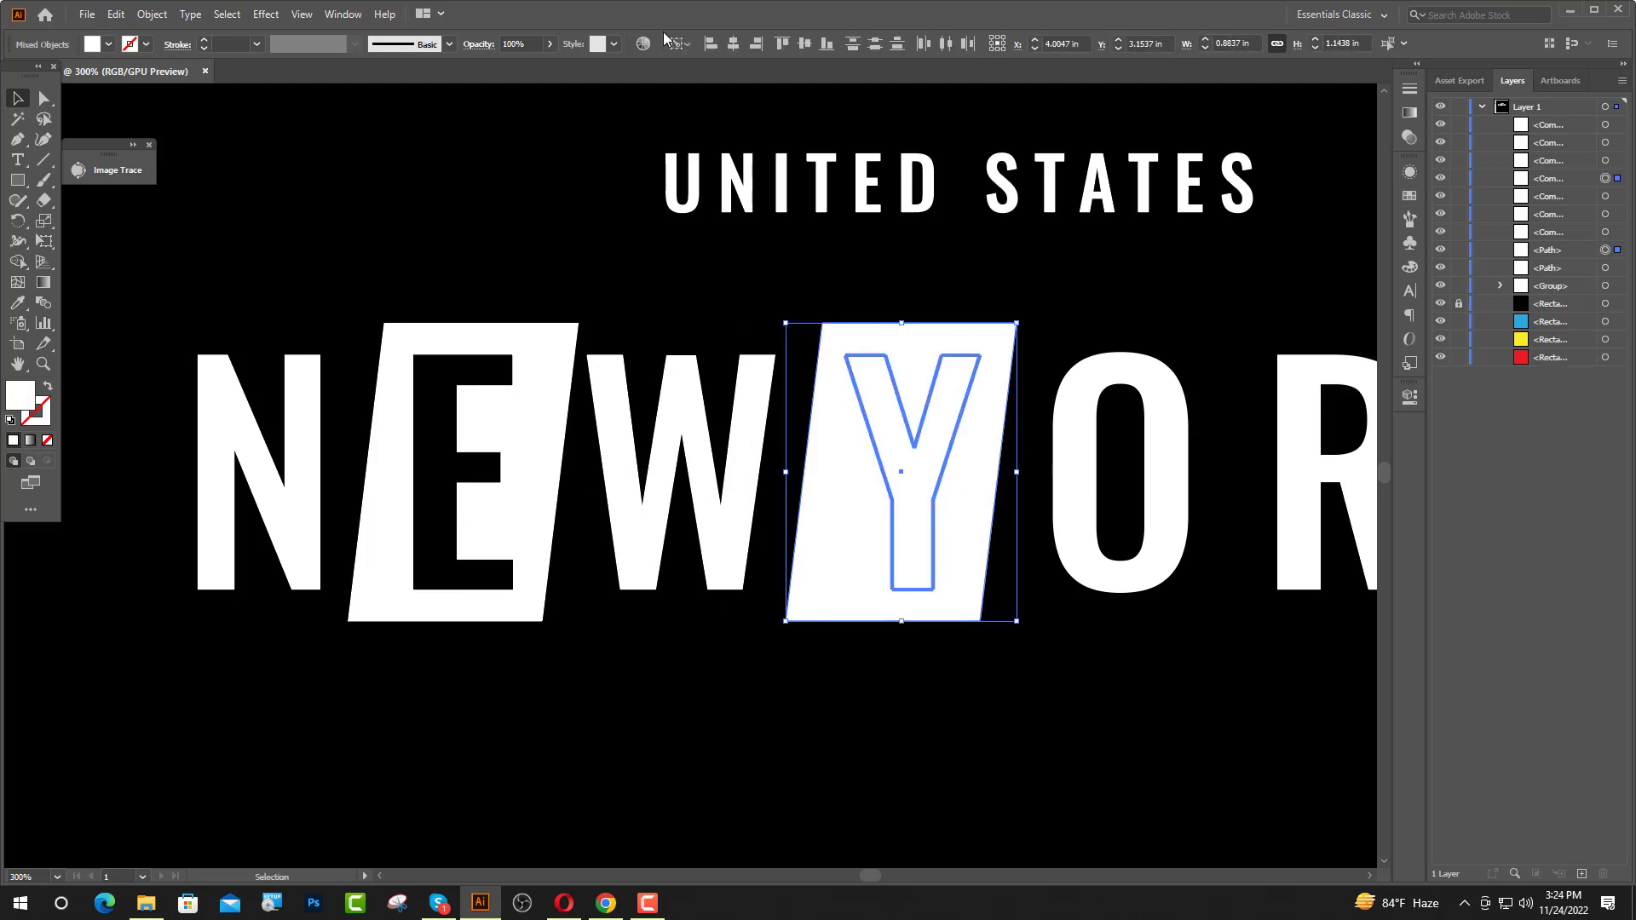
pyautogui.click(733, 43)
pyautogui.hotkey('ctrl', 'shift', 'a')
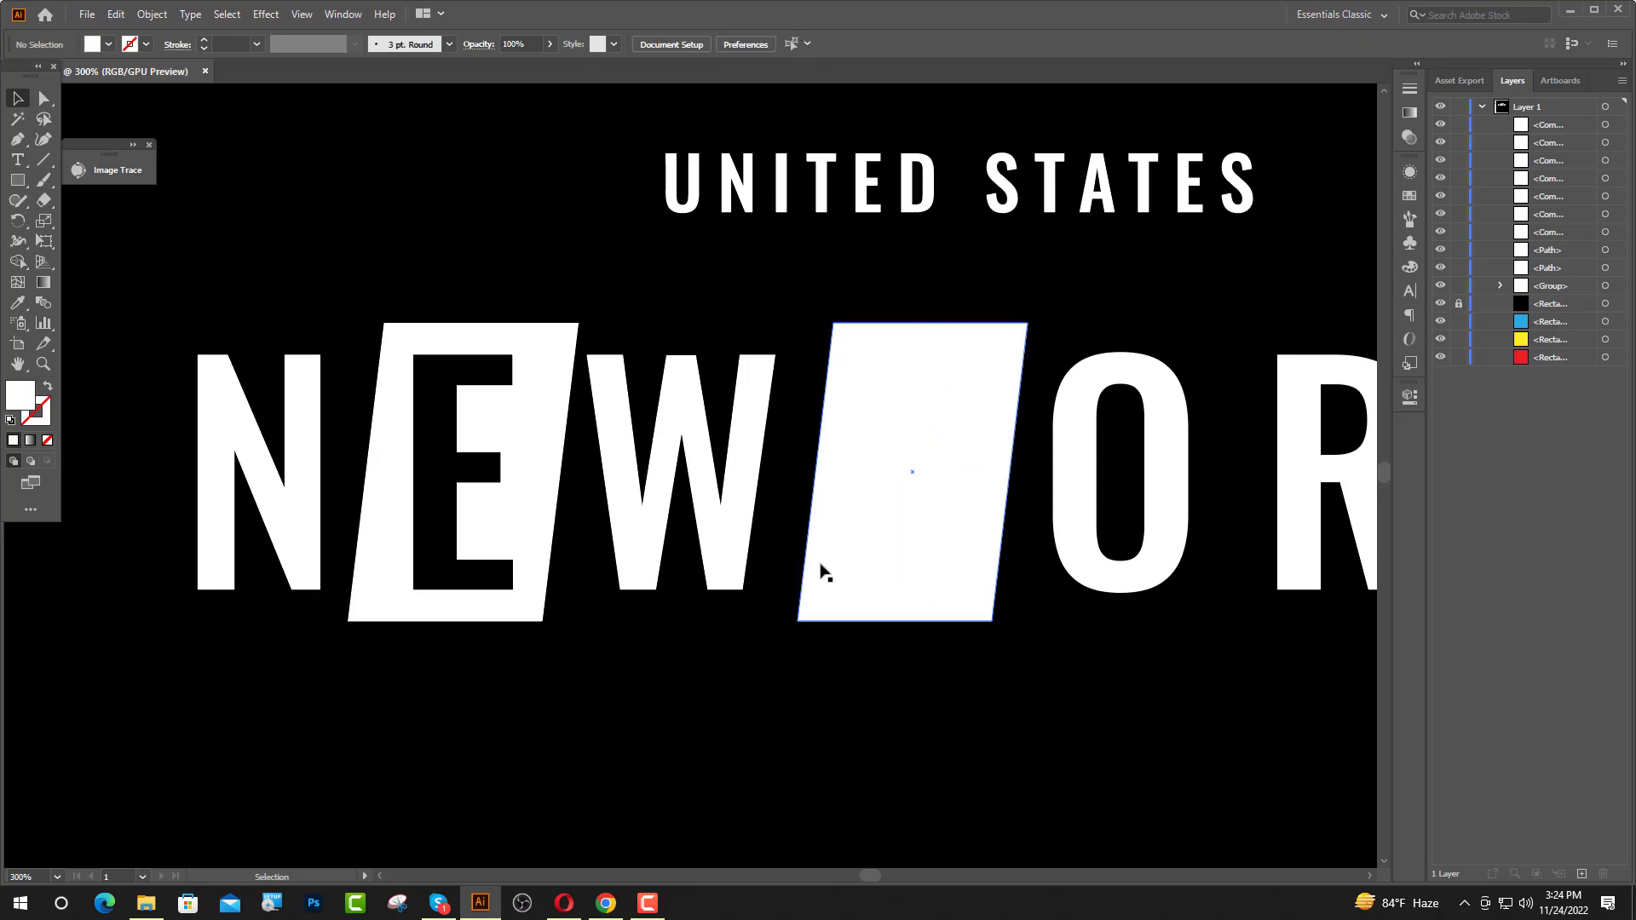
pyautogui.scroll(-5, 822, 571)
pyautogui.scroll(5, 682, 528)
pyautogui.moveTo(725, 543); pyautogui.dragTo(1155, 544)
pyautogui.keyDown('shift'); pyautogui.click(1131, 519); pyautogui.keyUp('shift')
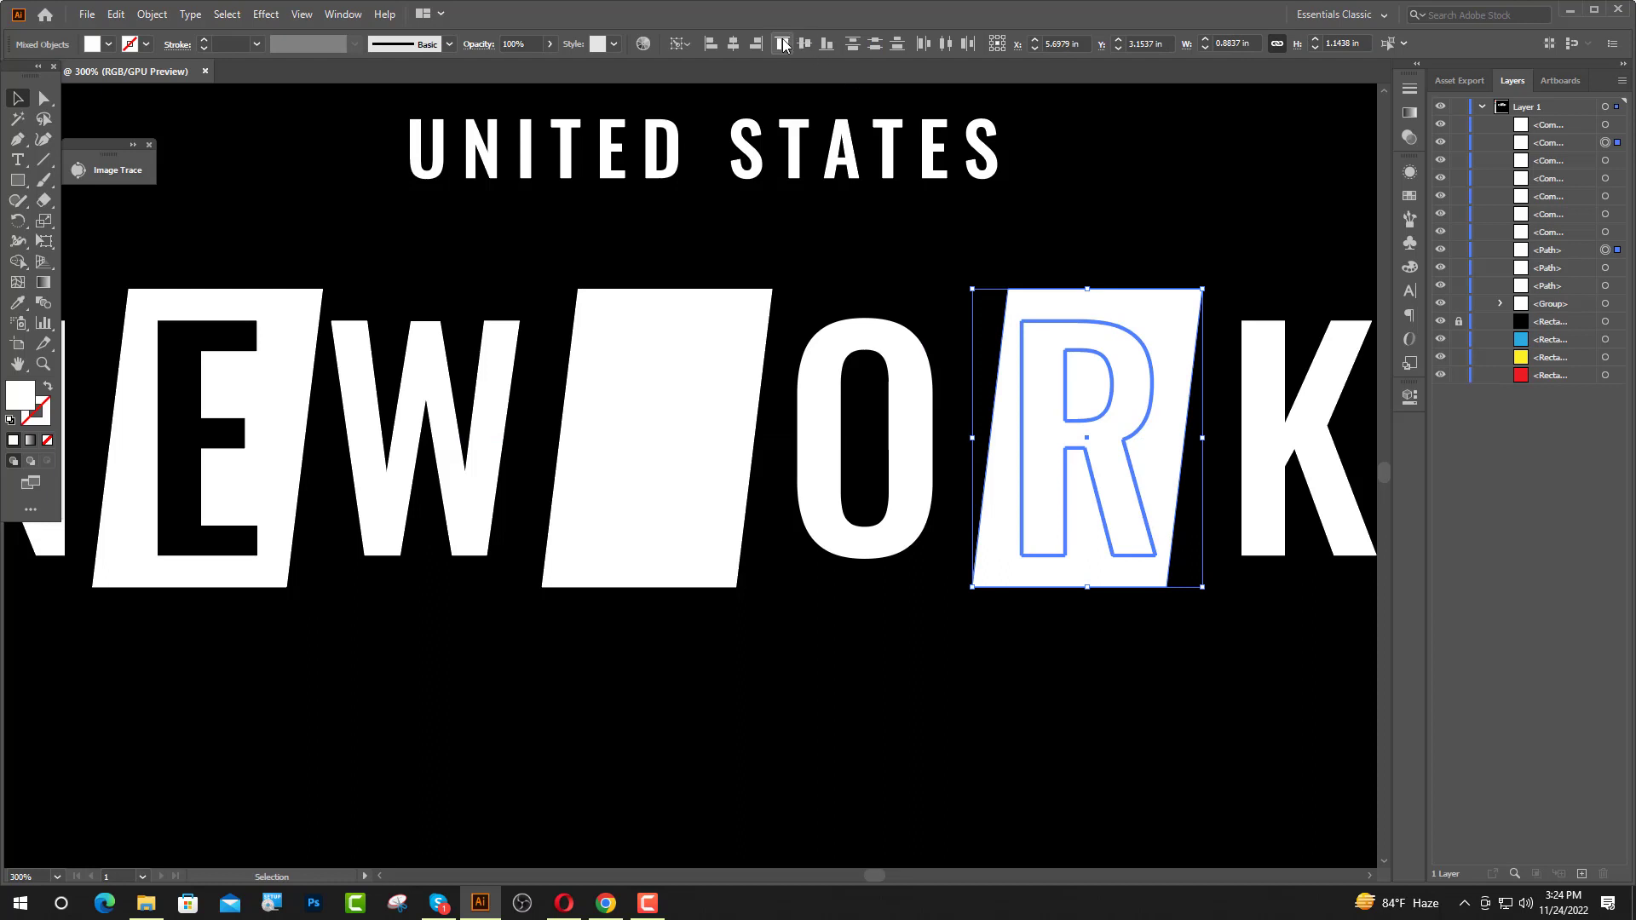
pyautogui.click(733, 43)
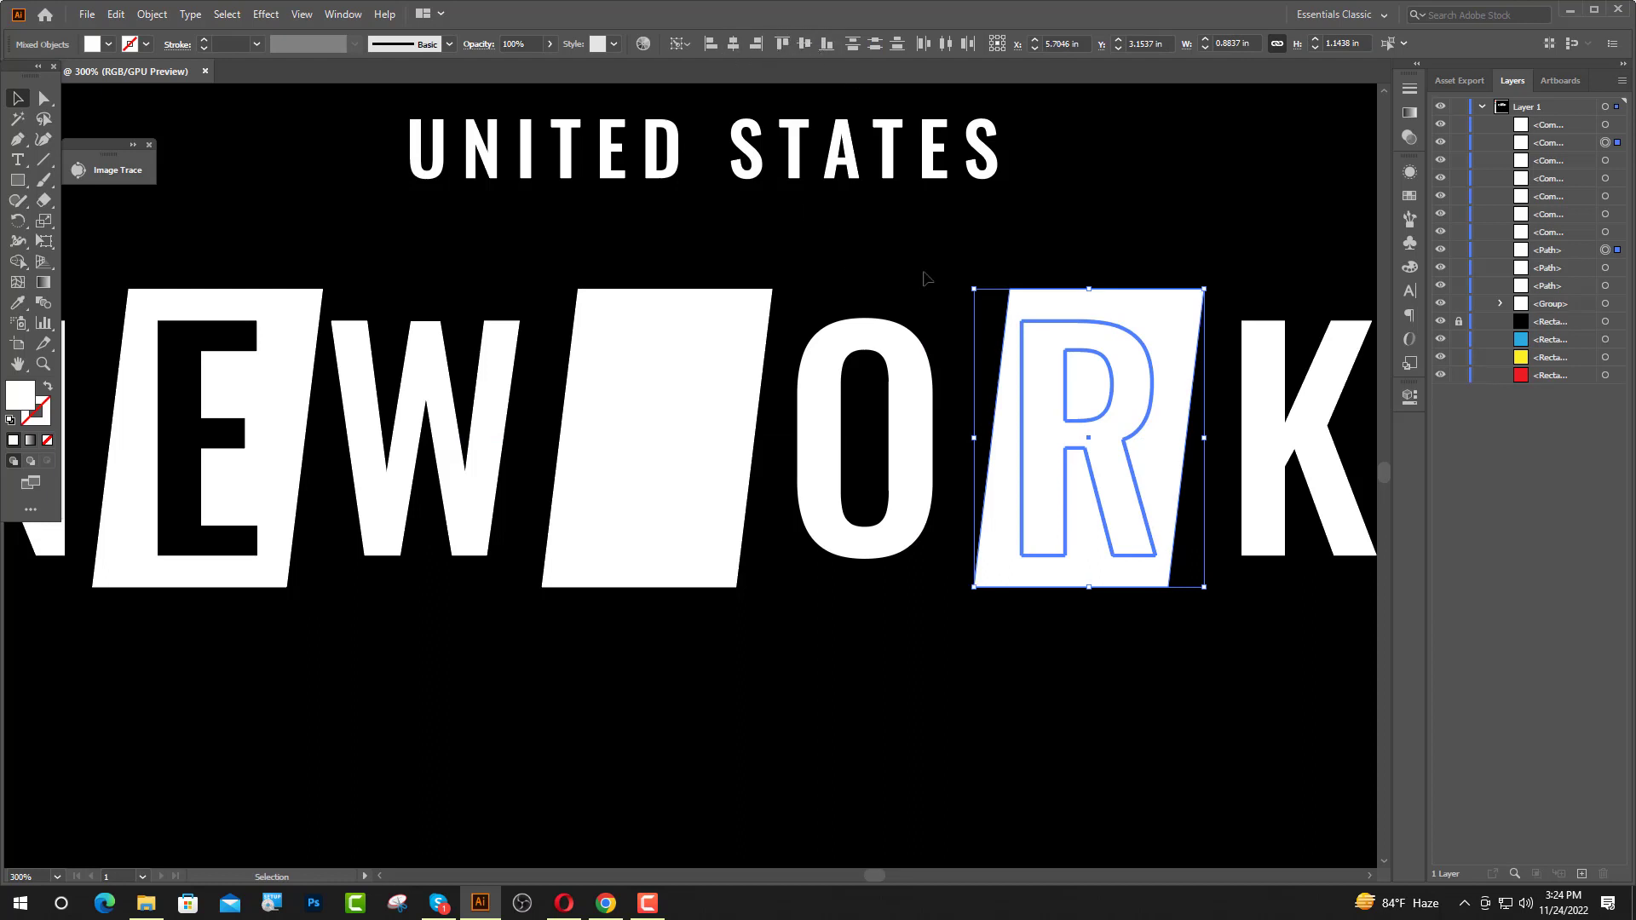
# - Turn the Y and R black and zoom out to the whole artboard
pyautogui.click(1045, 401)
pyautogui.keyDown('shift'); pyautogui.click(661, 460); pyautogui.keyUp('shift')
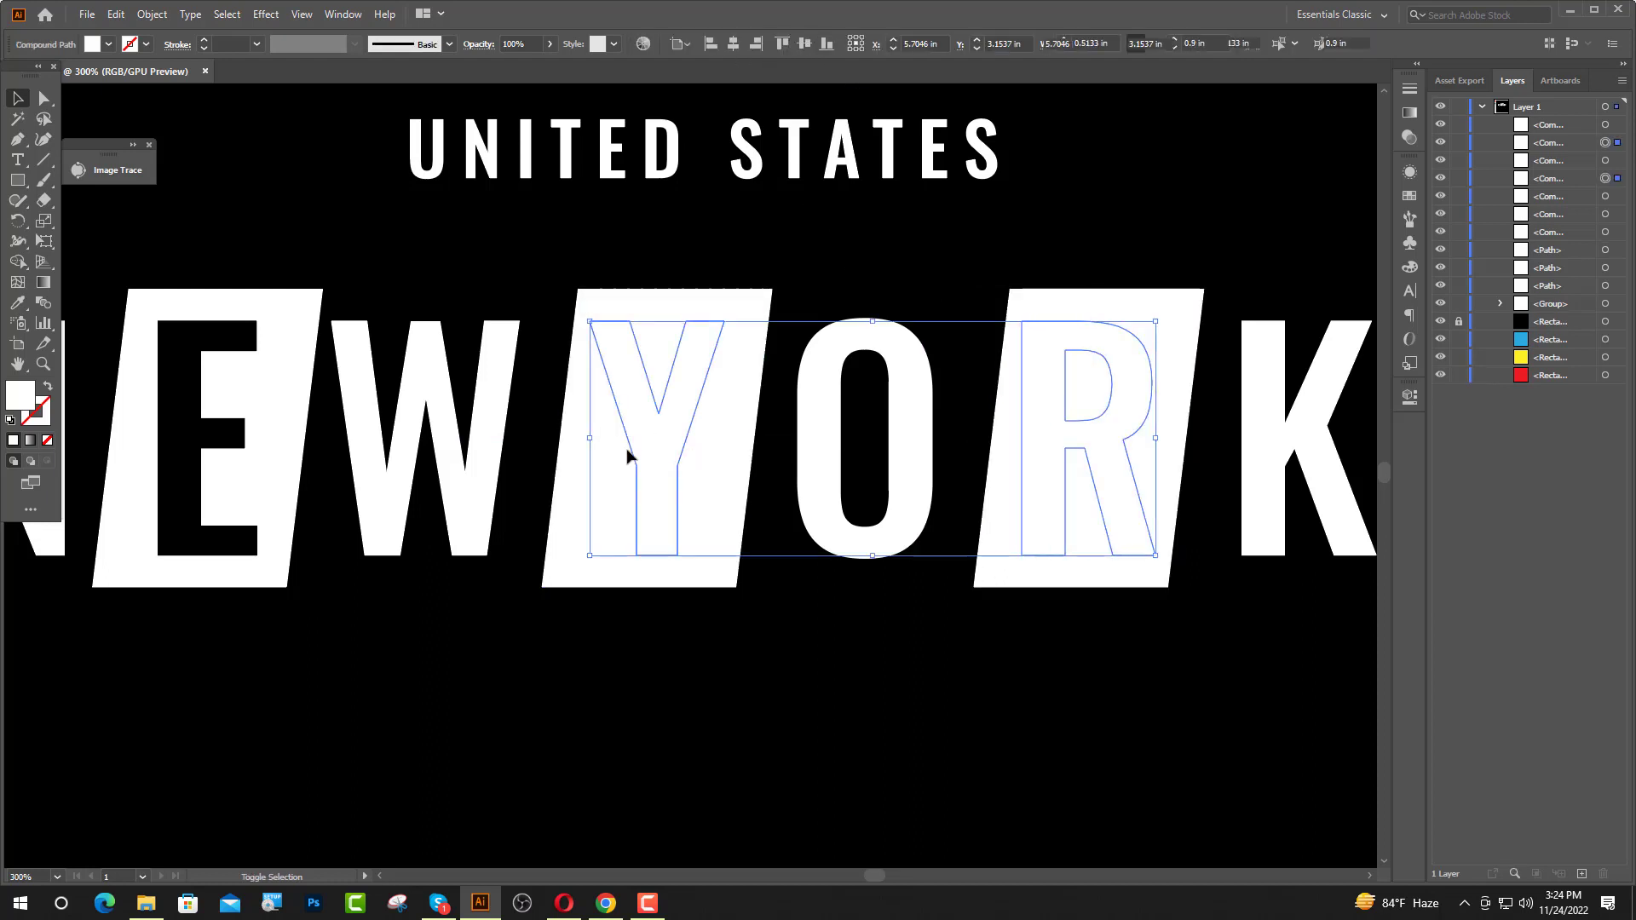
pyautogui.click(17, 303)
pyautogui.click(271, 223)
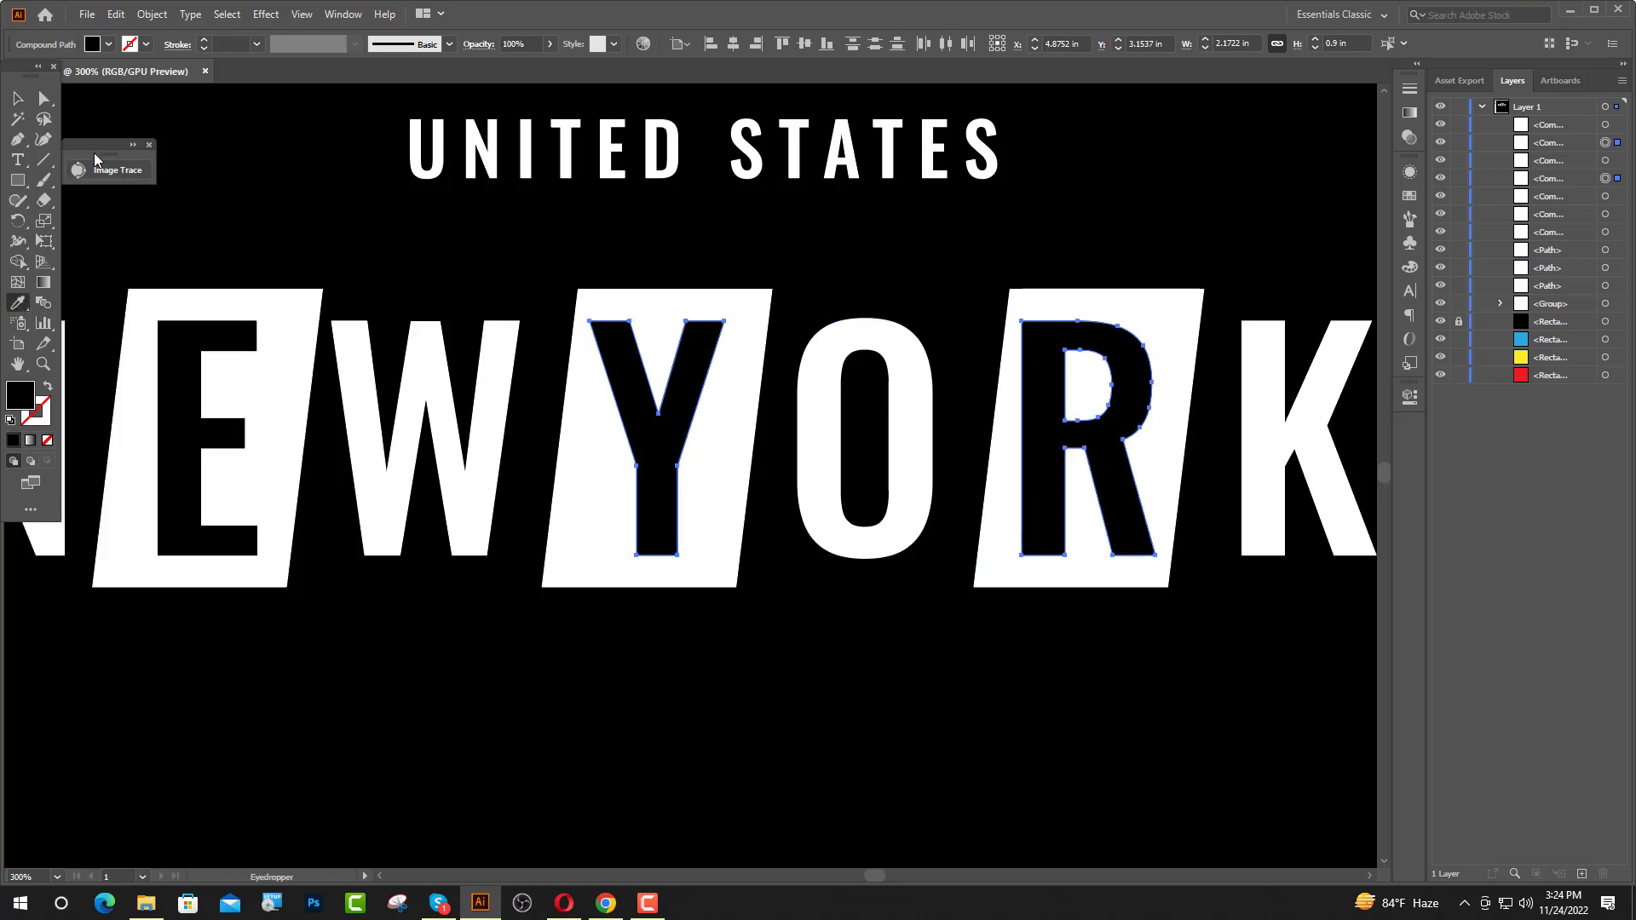
pyautogui.press('v')
pyautogui.click(341, 224)
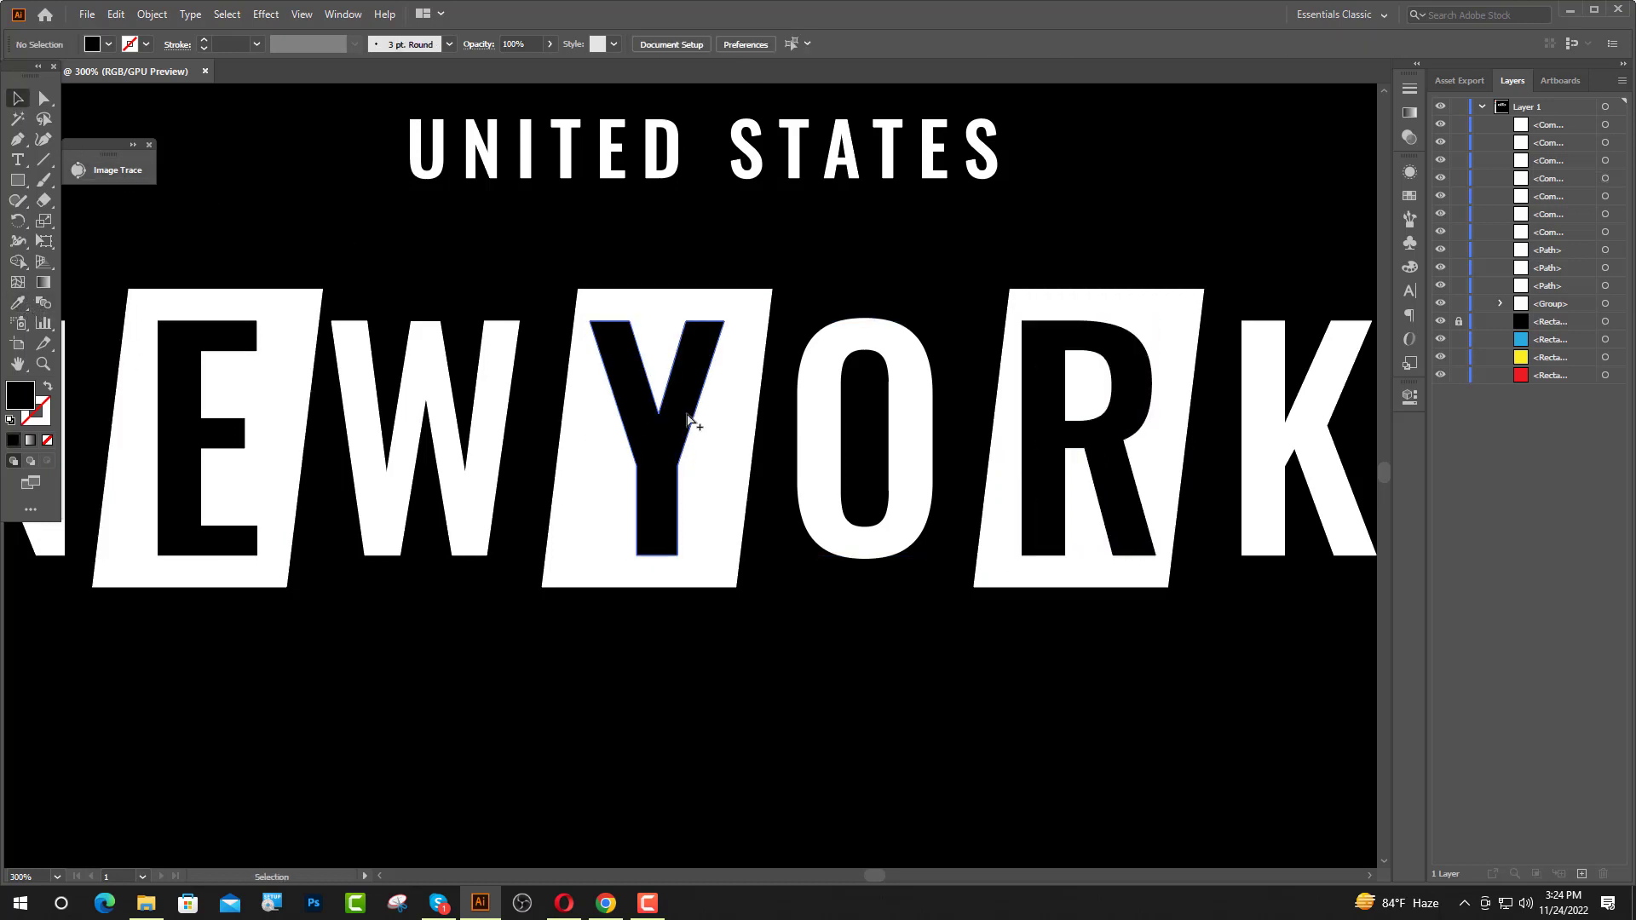
pyautogui.hotkey('ctrl', '1')
# - Colour the blocks behind E, Y and R red, yellow and blue from the swatches
pyautogui.scroll(1, 335, 385)
pyautogui.click(605, 439)
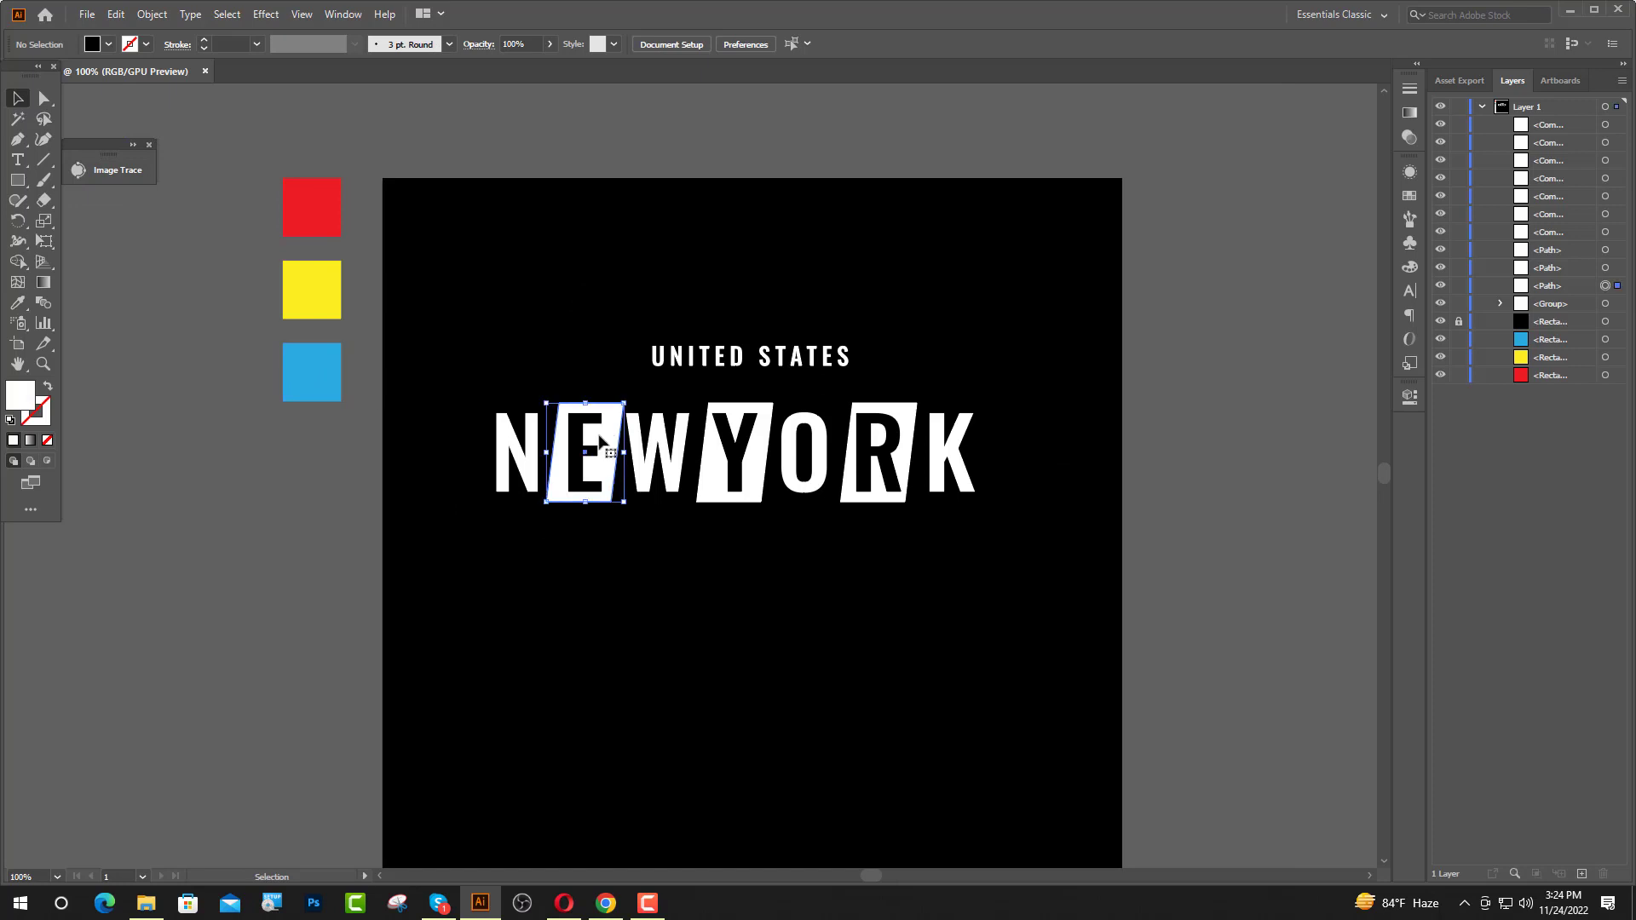
pyautogui.click(20, 306)
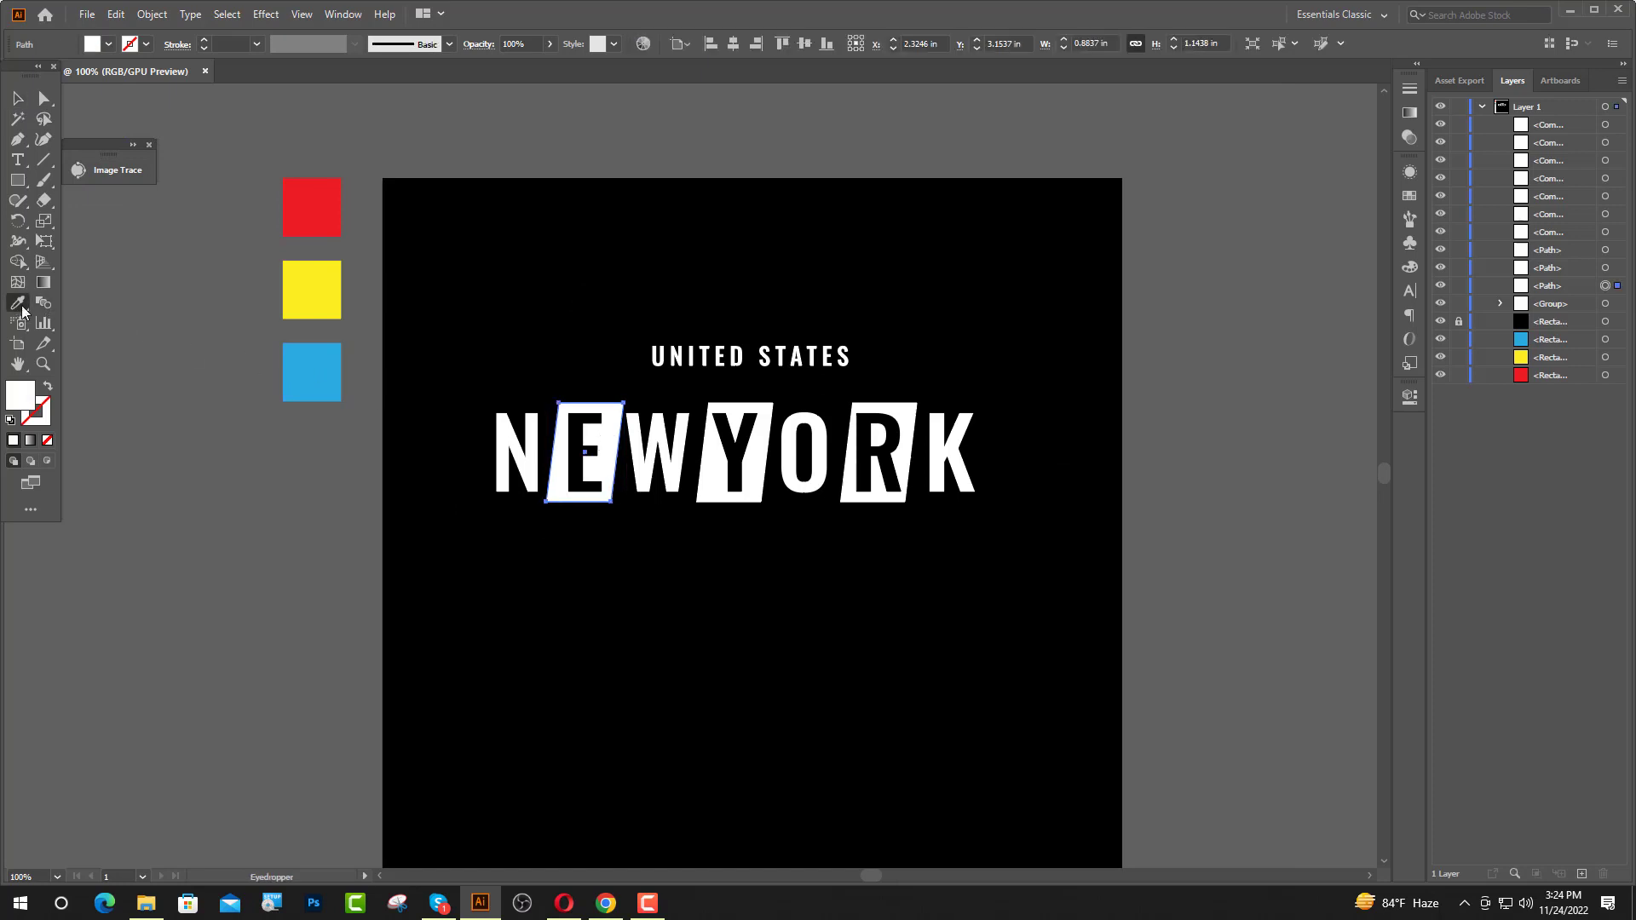
pyautogui.click(284, 226)
pyautogui.keyDown('ctrl'); pyautogui.click(733, 452); pyautogui.keyUp('ctrl')
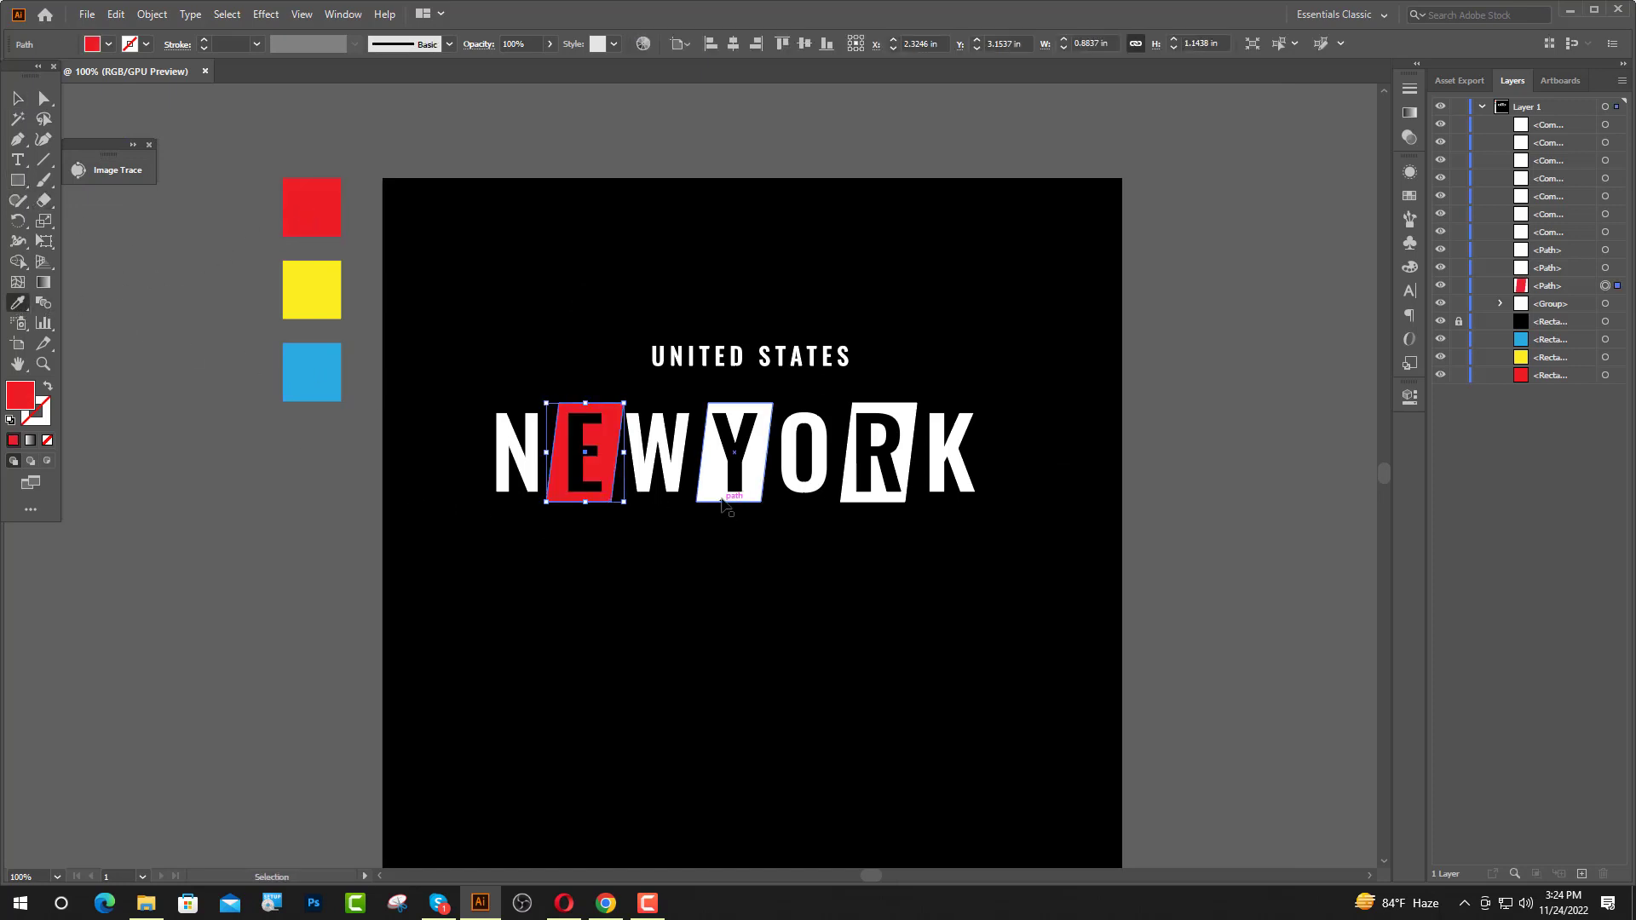
pyautogui.click(292, 315)
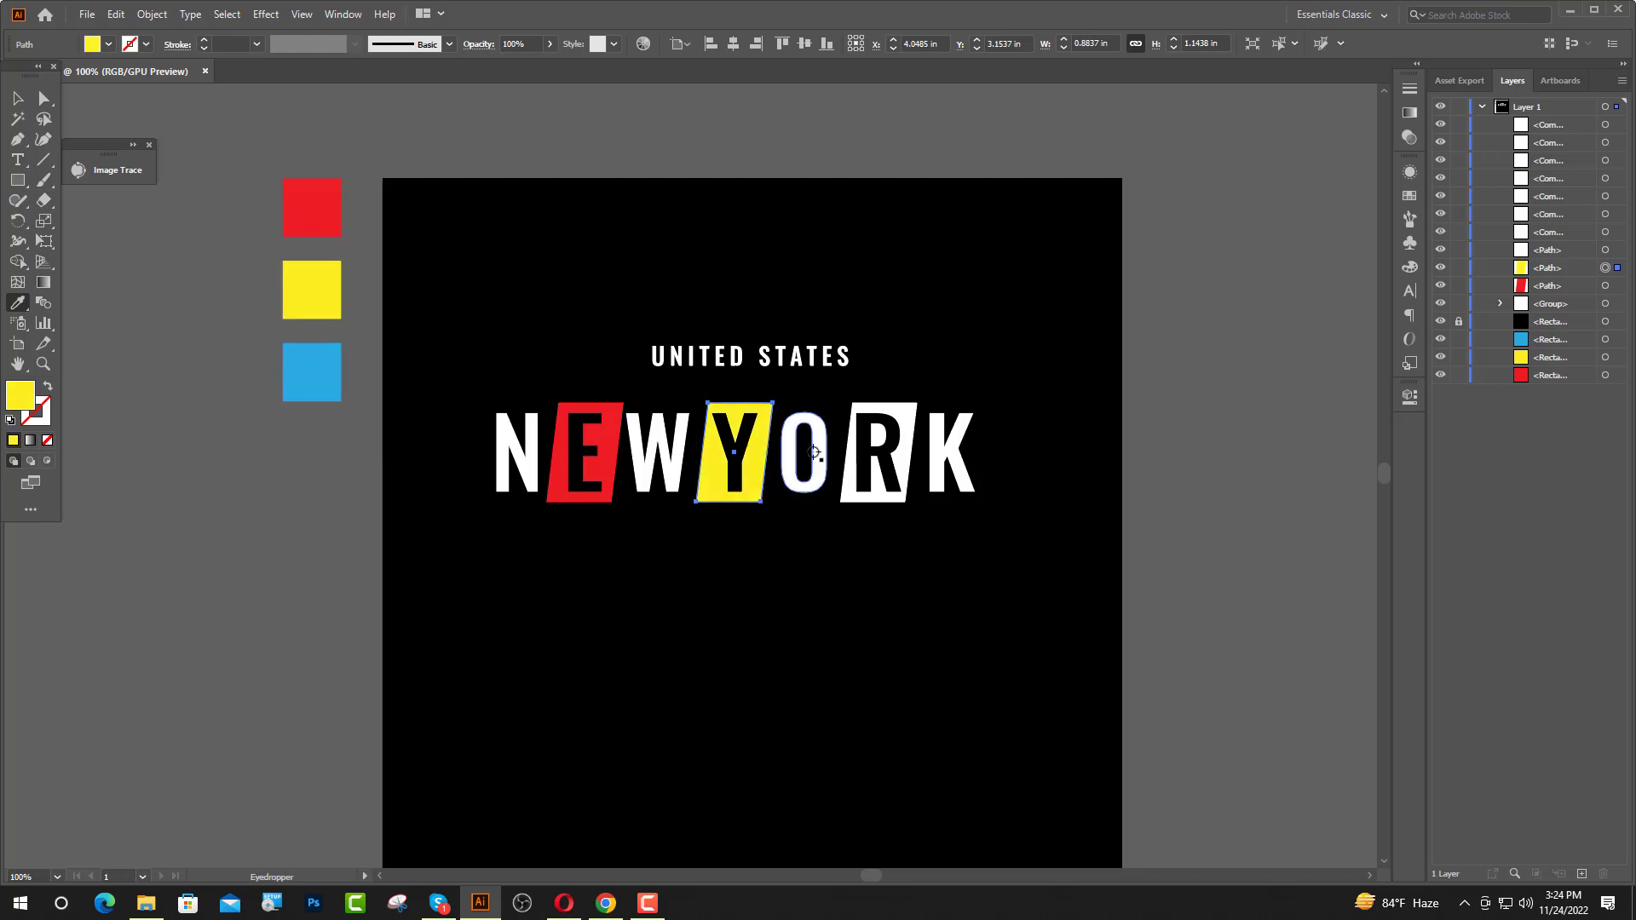
pyautogui.keyDown('ctrl'); pyautogui.click(865, 477); pyautogui.keyUp('ctrl')
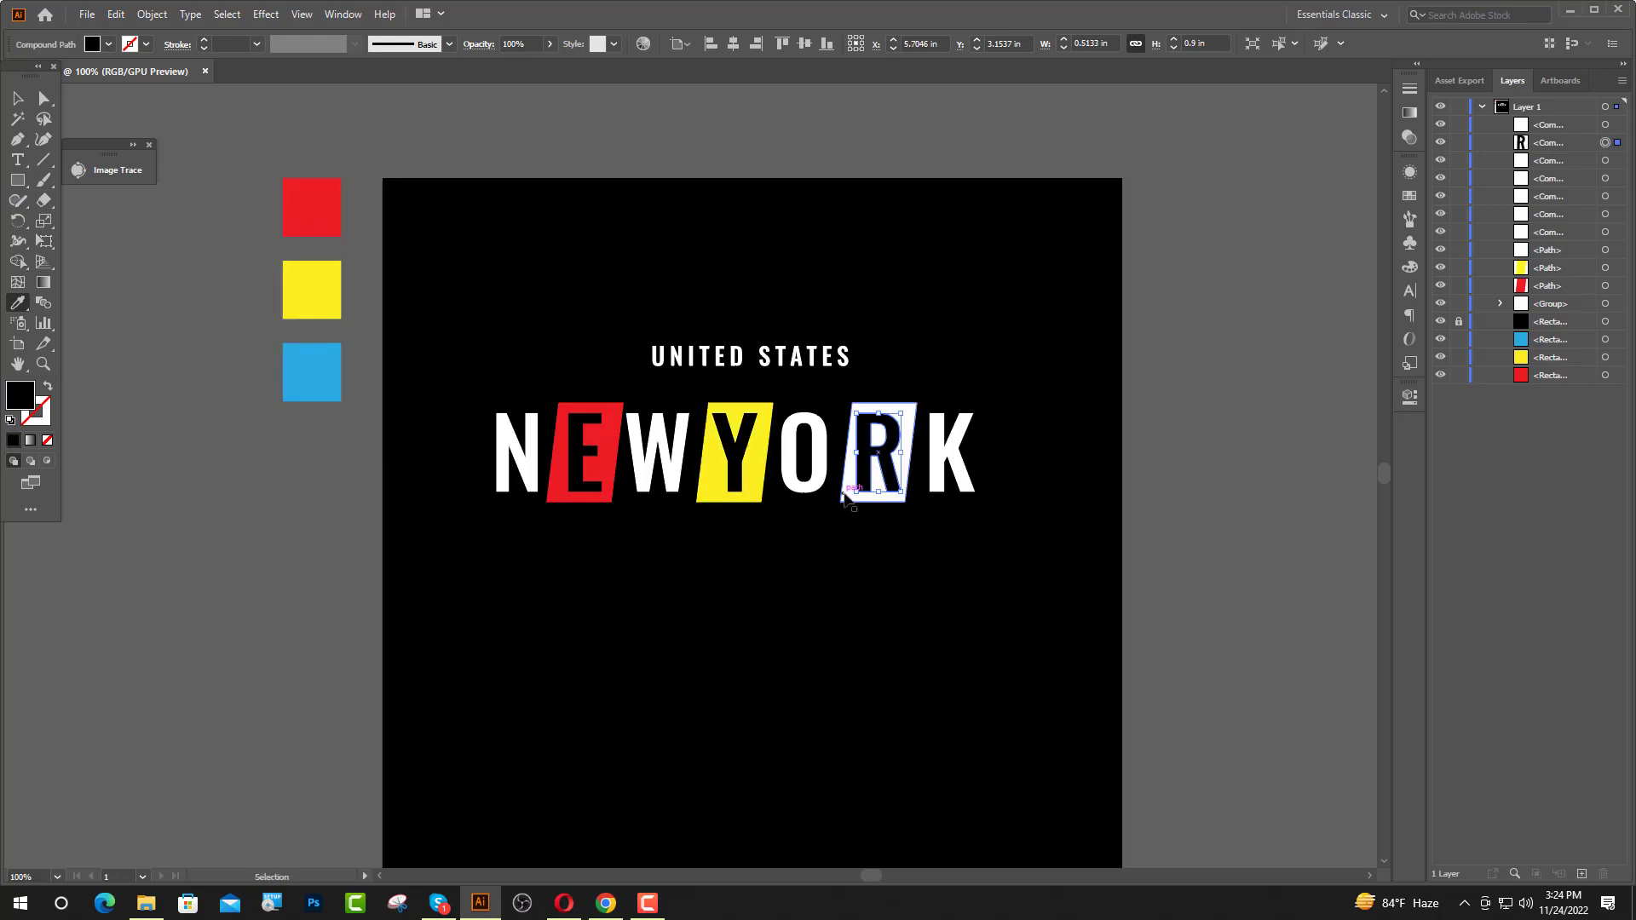
pyautogui.keyDown('ctrl'); pyautogui.click(846, 497); pyautogui.keyUp('ctrl')
pyautogui.click(301, 374)
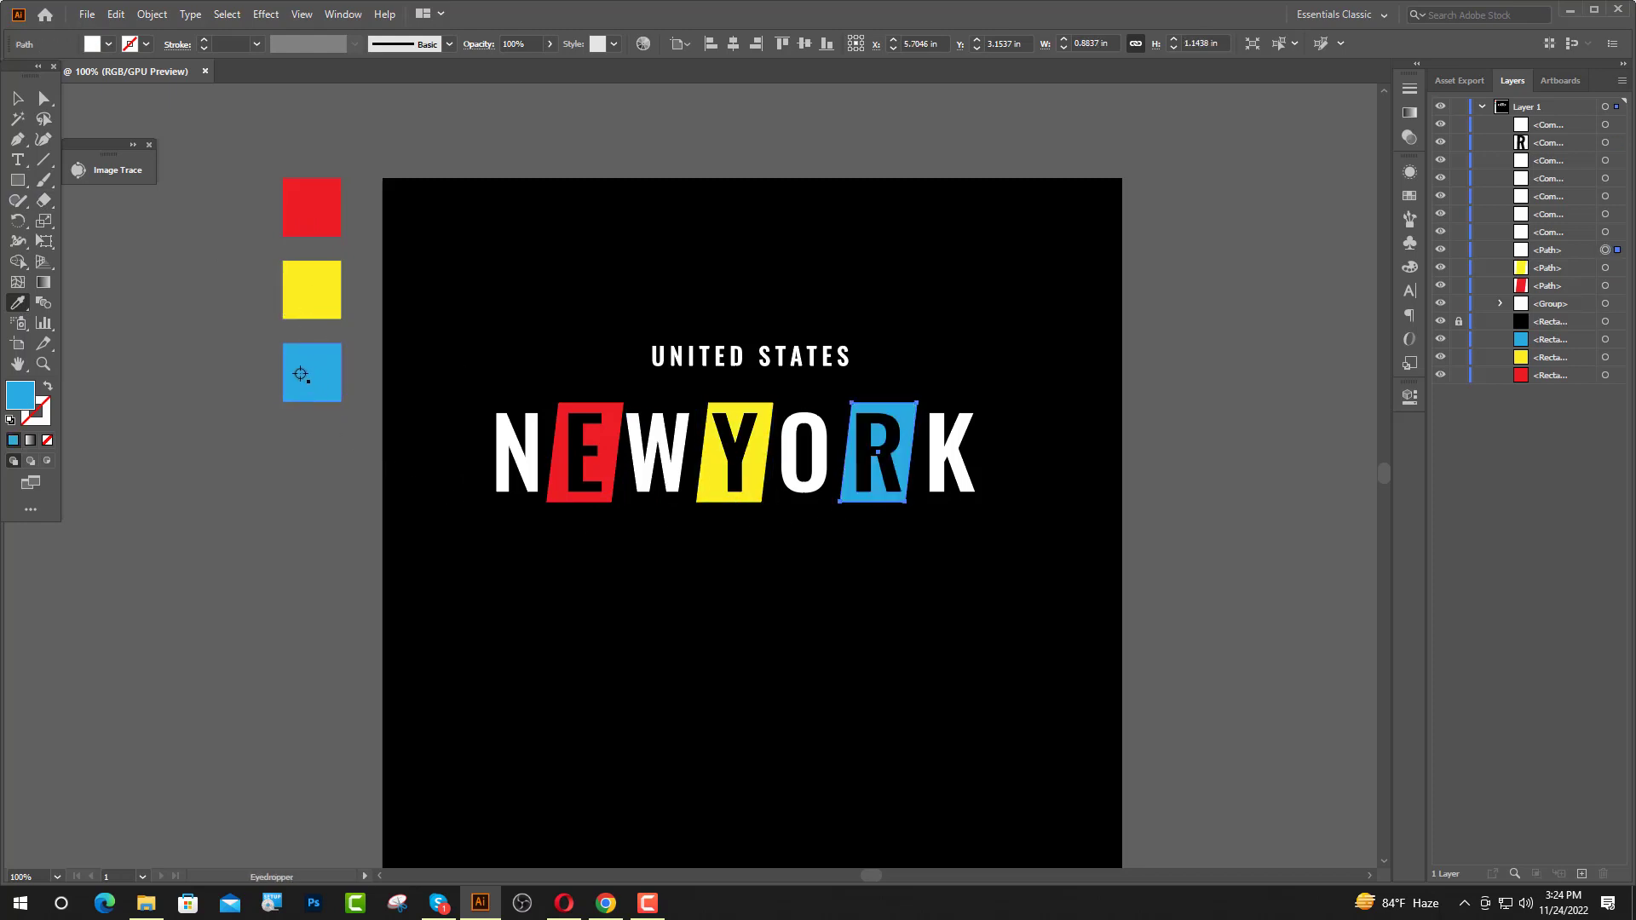
# - Marquee-select all NEWYORK letters and blocks and group them
pyautogui.click(17, 99)
pyautogui.moveTo(450, 401); pyautogui.dragTo(1044, 598)
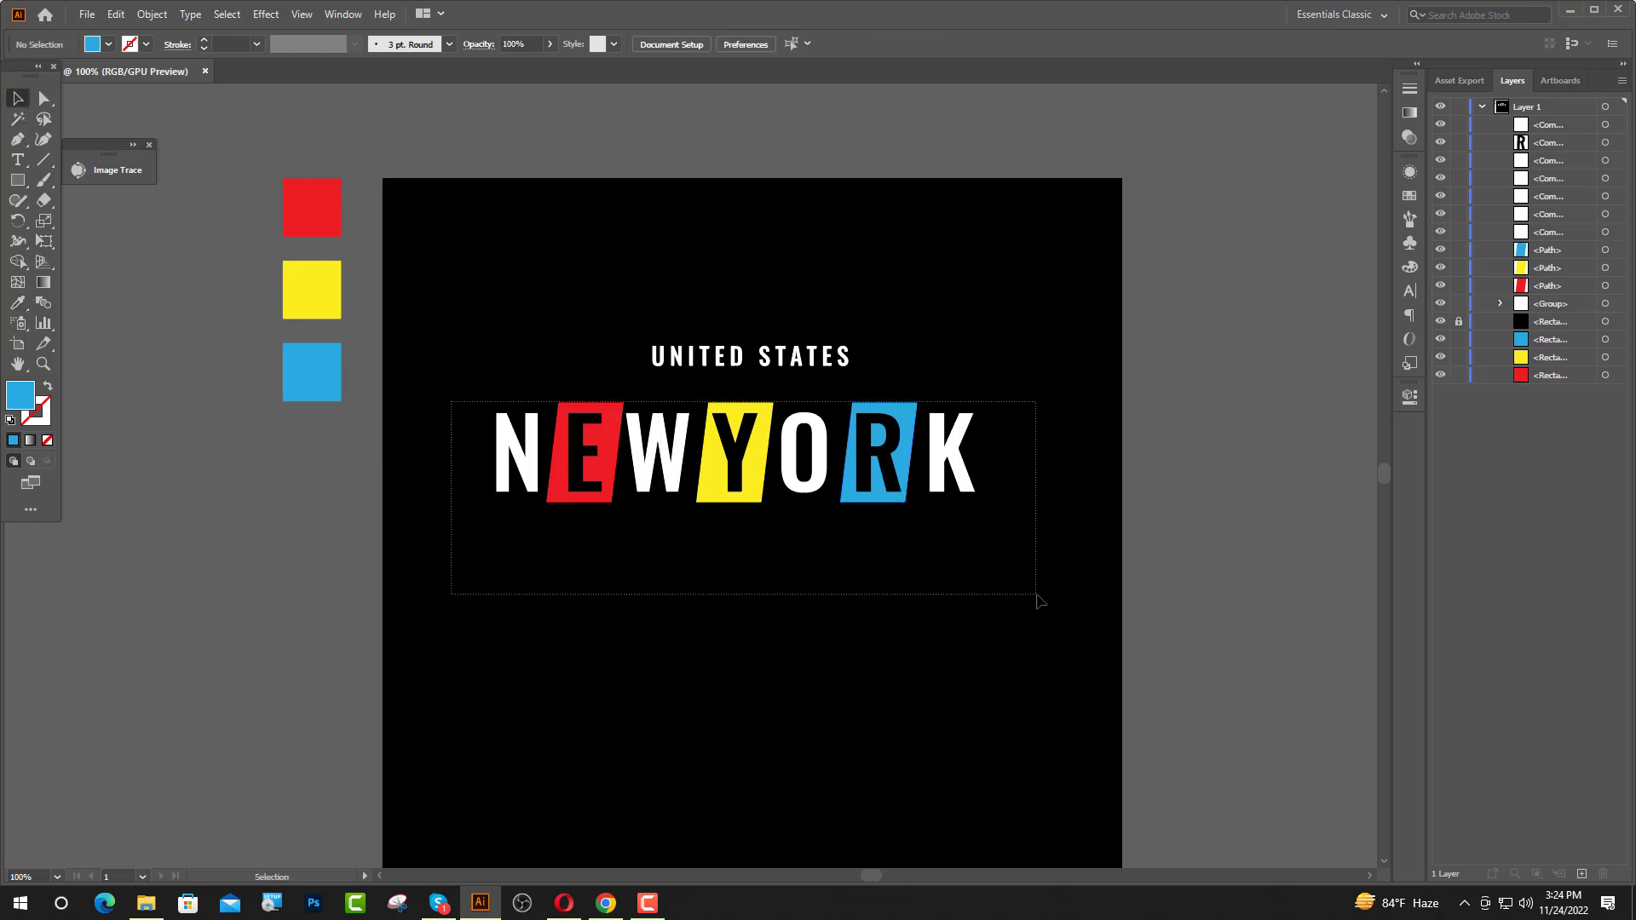
pyautogui.hotkey('ctrl', 'g')
pyautogui.click(988, 610)
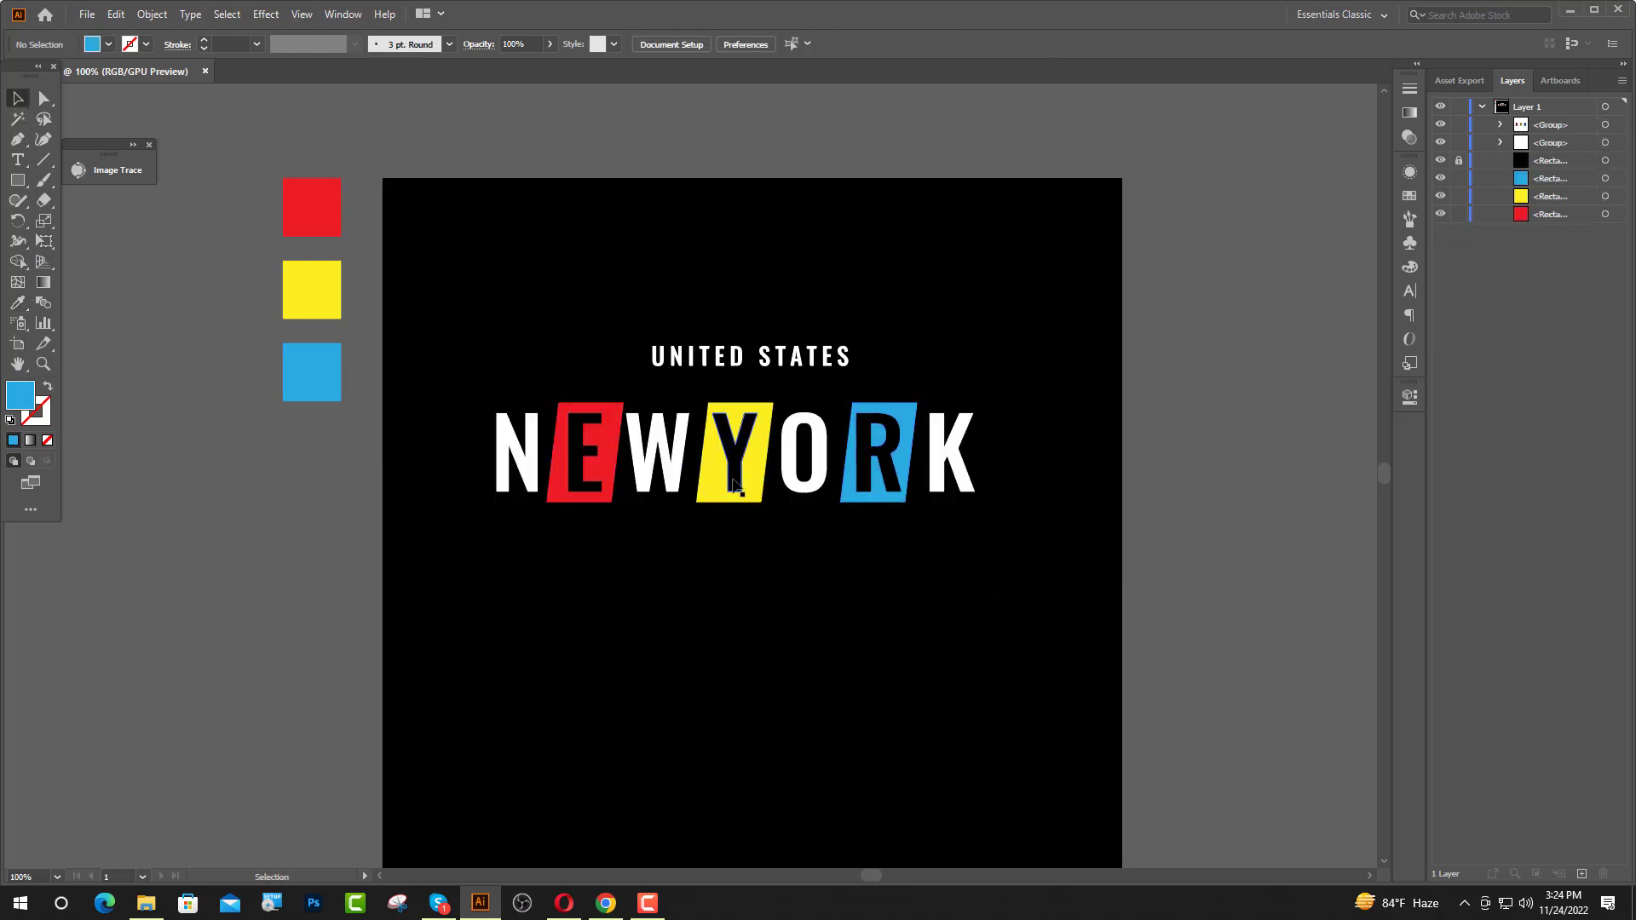
pyautogui.click(733, 480)
# - Draw a bar beneath NEWYORK, fill it white from the N, and centre it horizontally
pyautogui.click(746, 571)
pyautogui.scroll(1, 747, 571)
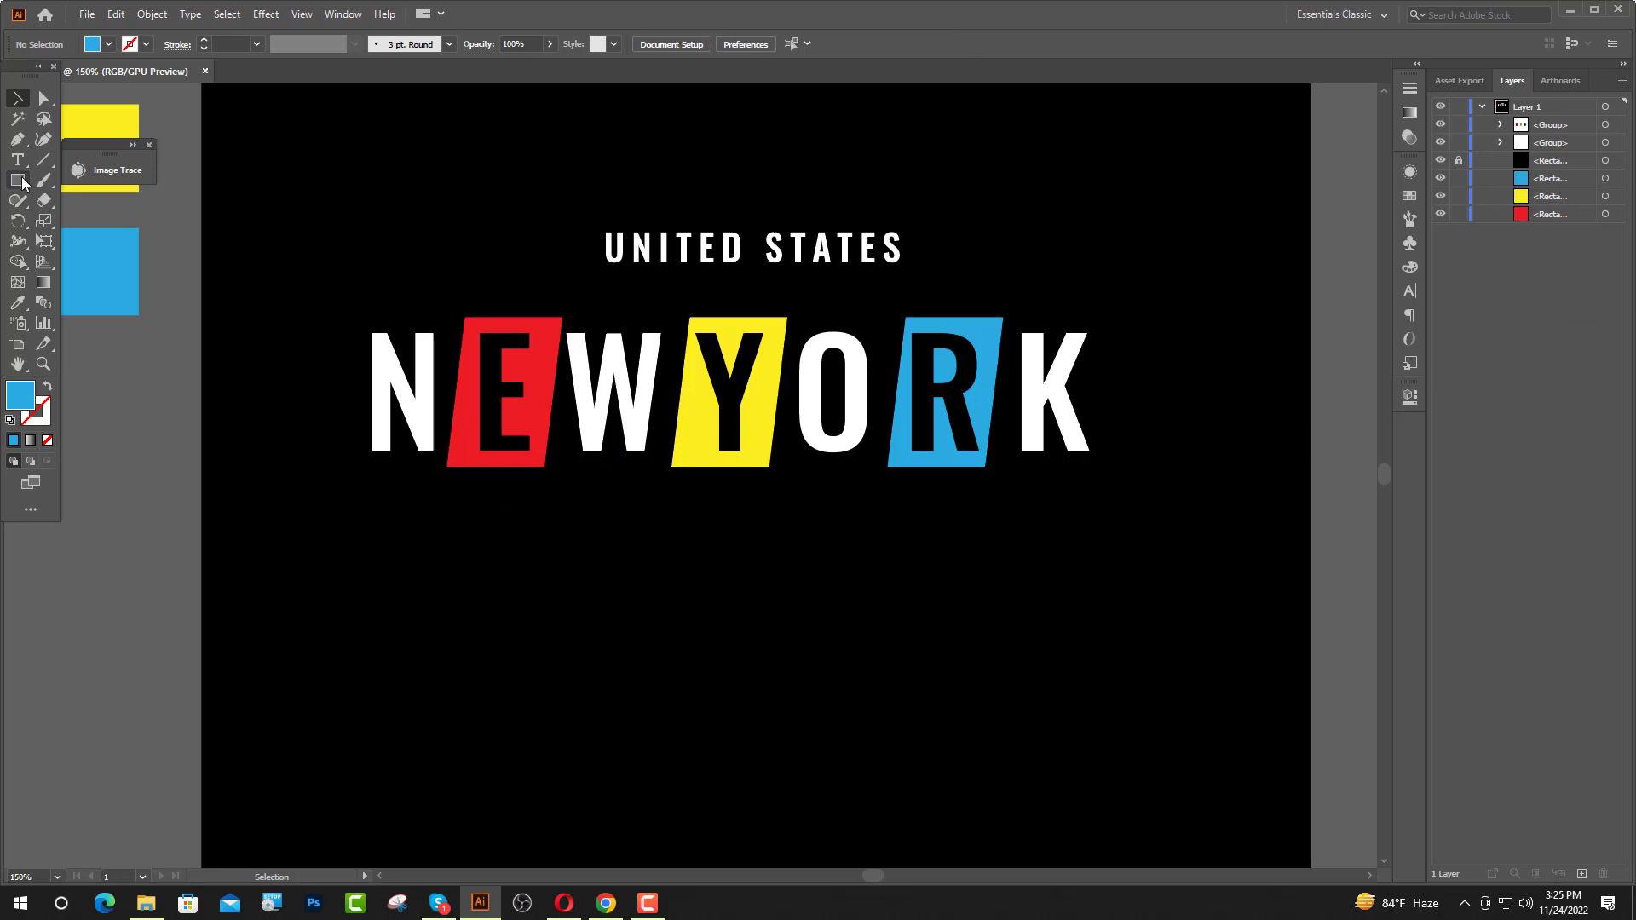
pyautogui.click(23, 184)
pyautogui.moveTo(448, 521); pyautogui.dragTo(970, 557)
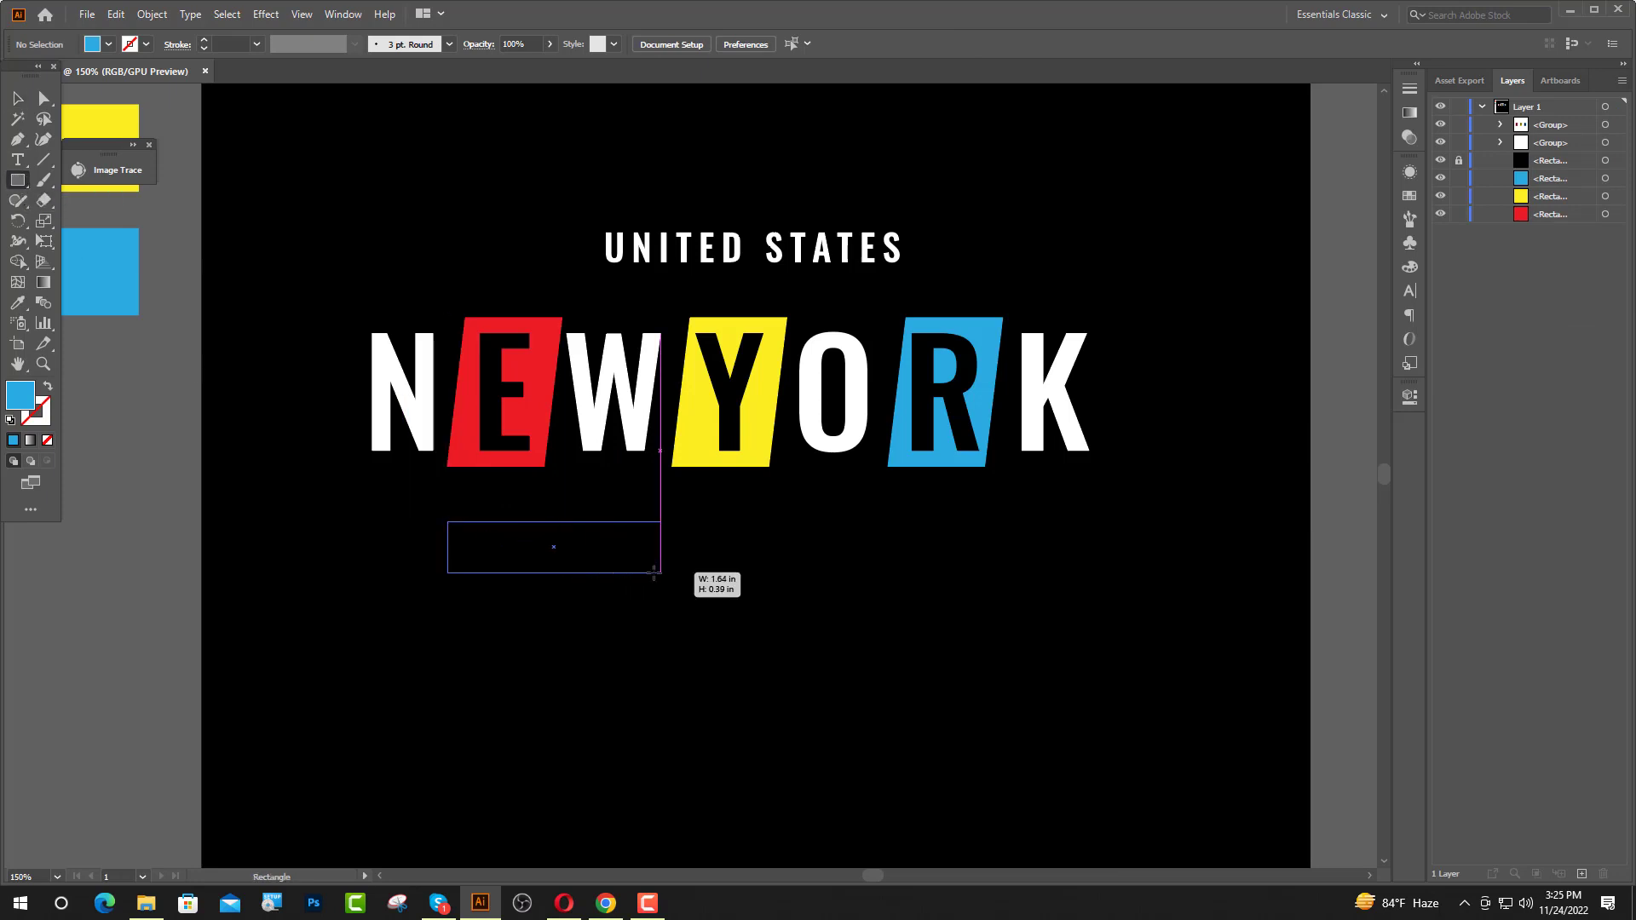
pyautogui.click(17, 303)
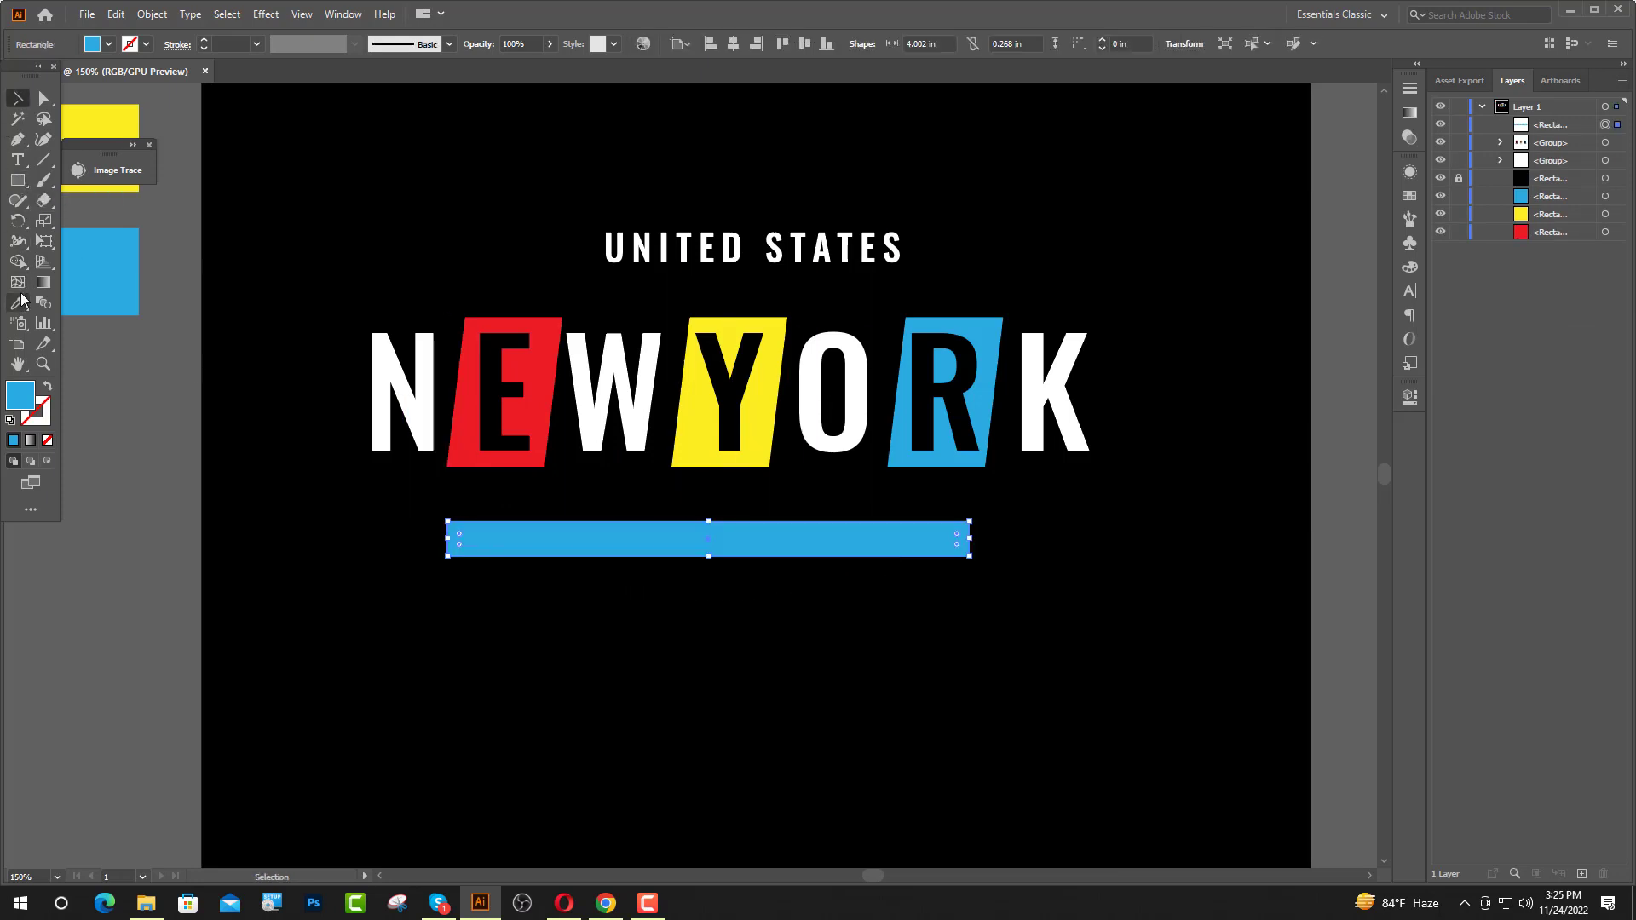
pyautogui.click(382, 369)
pyautogui.press('v')
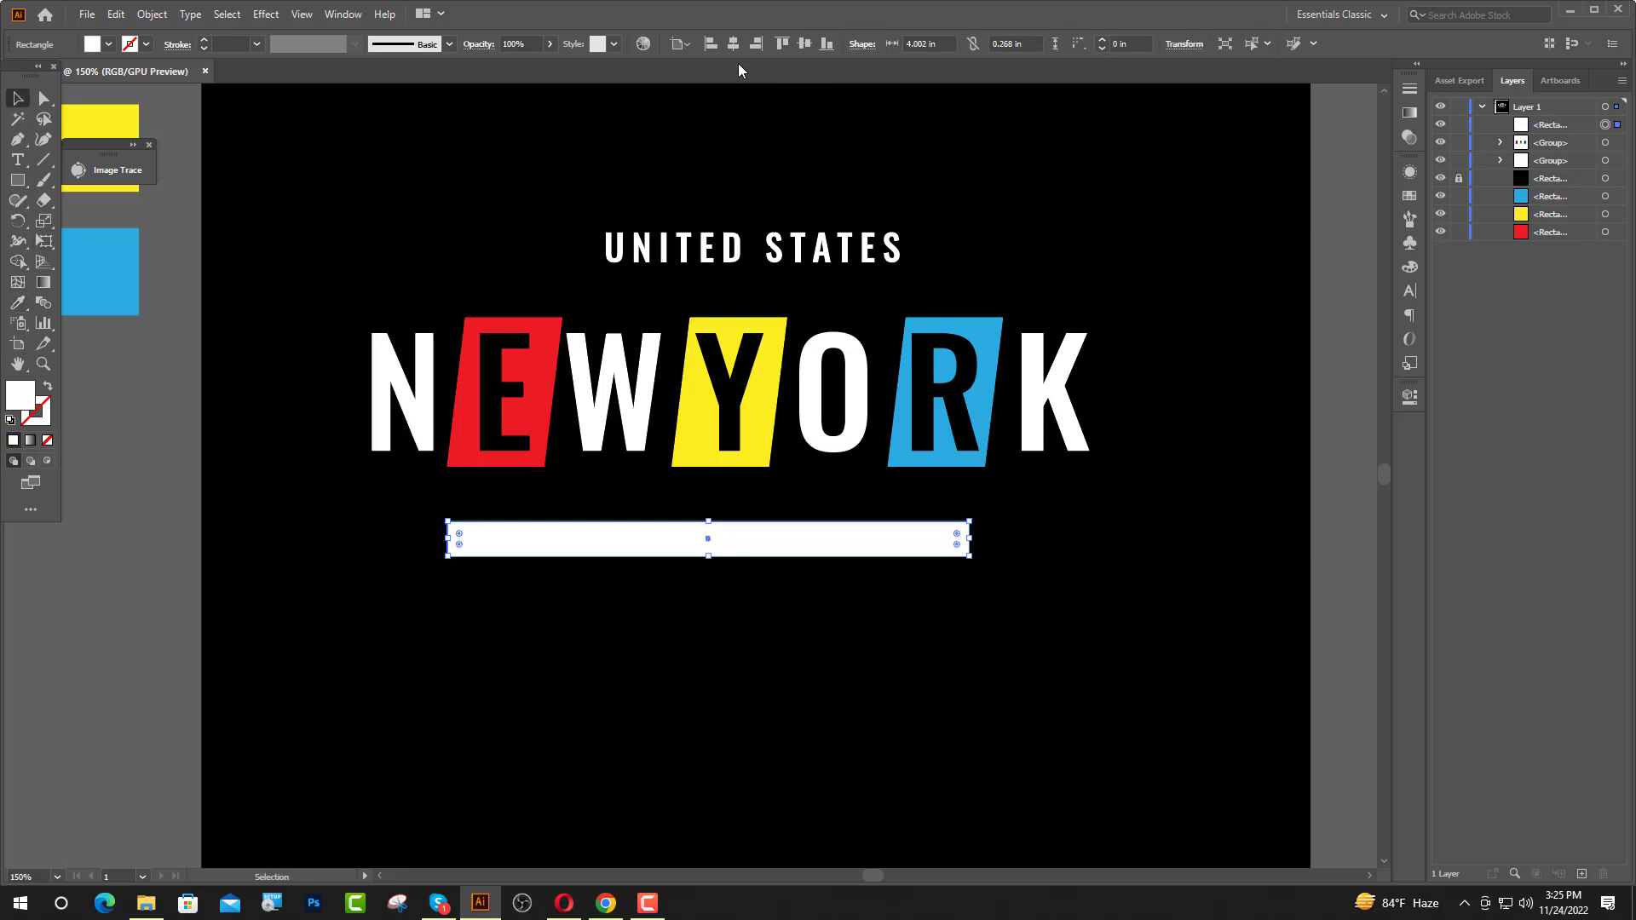
pyautogui.click(734, 44)
# - Re-centre the NEWYORK lettering group horizontally on the artboard
pyautogui.click(750, 603)
pyautogui.click(542, 456)
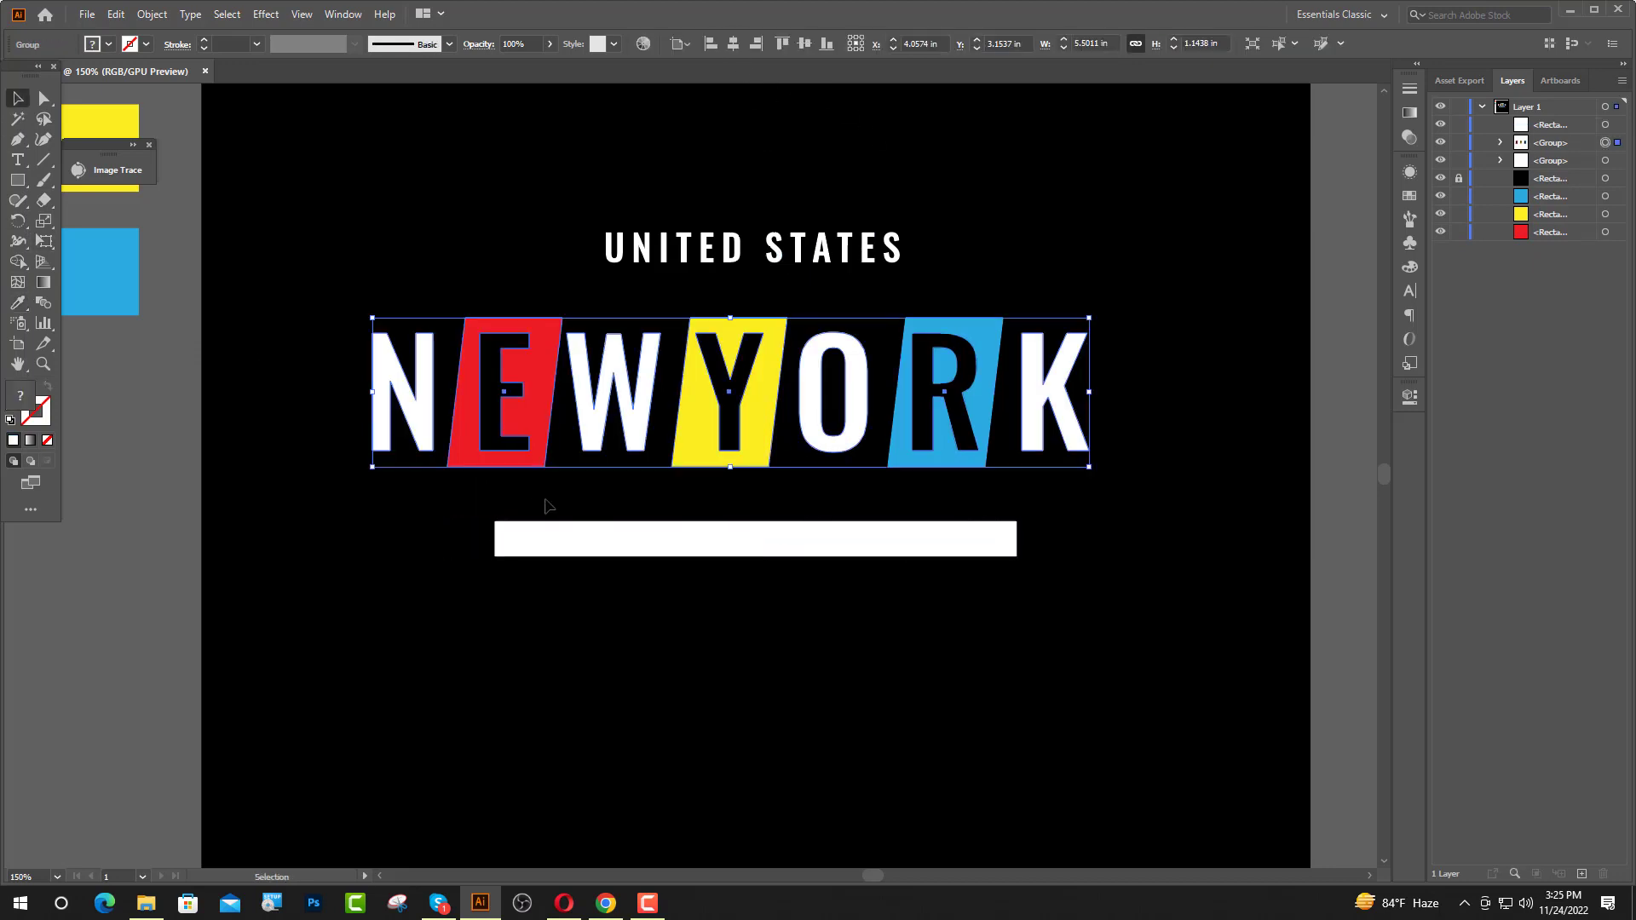
pyautogui.click(735, 43)
pyautogui.click(765, 620)
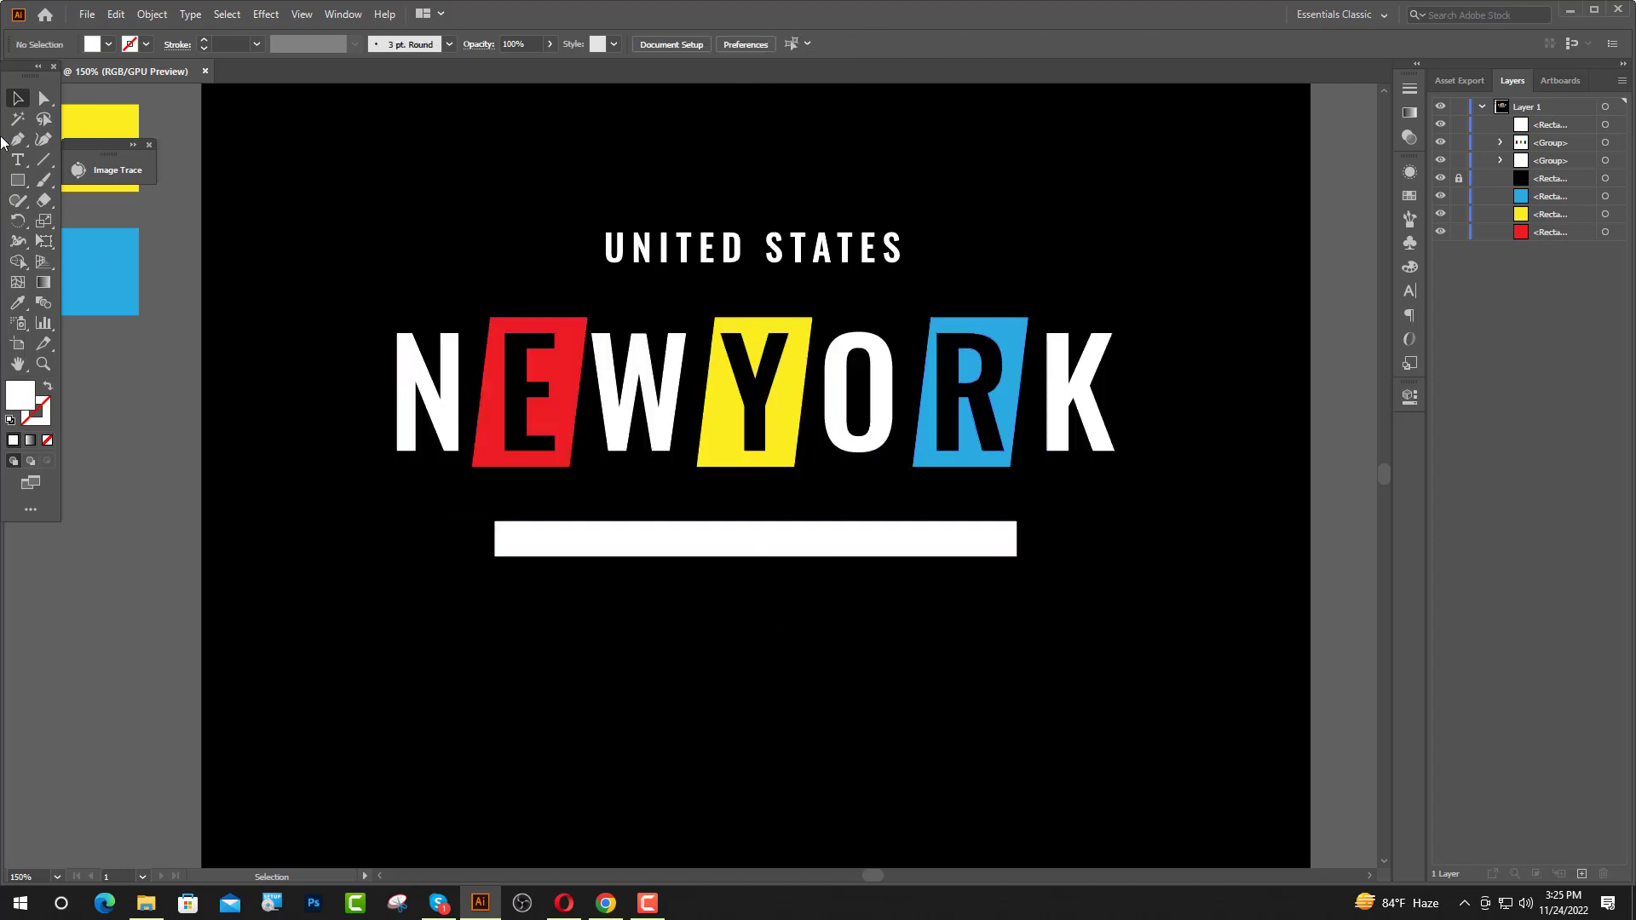
pyautogui.click(18, 160)
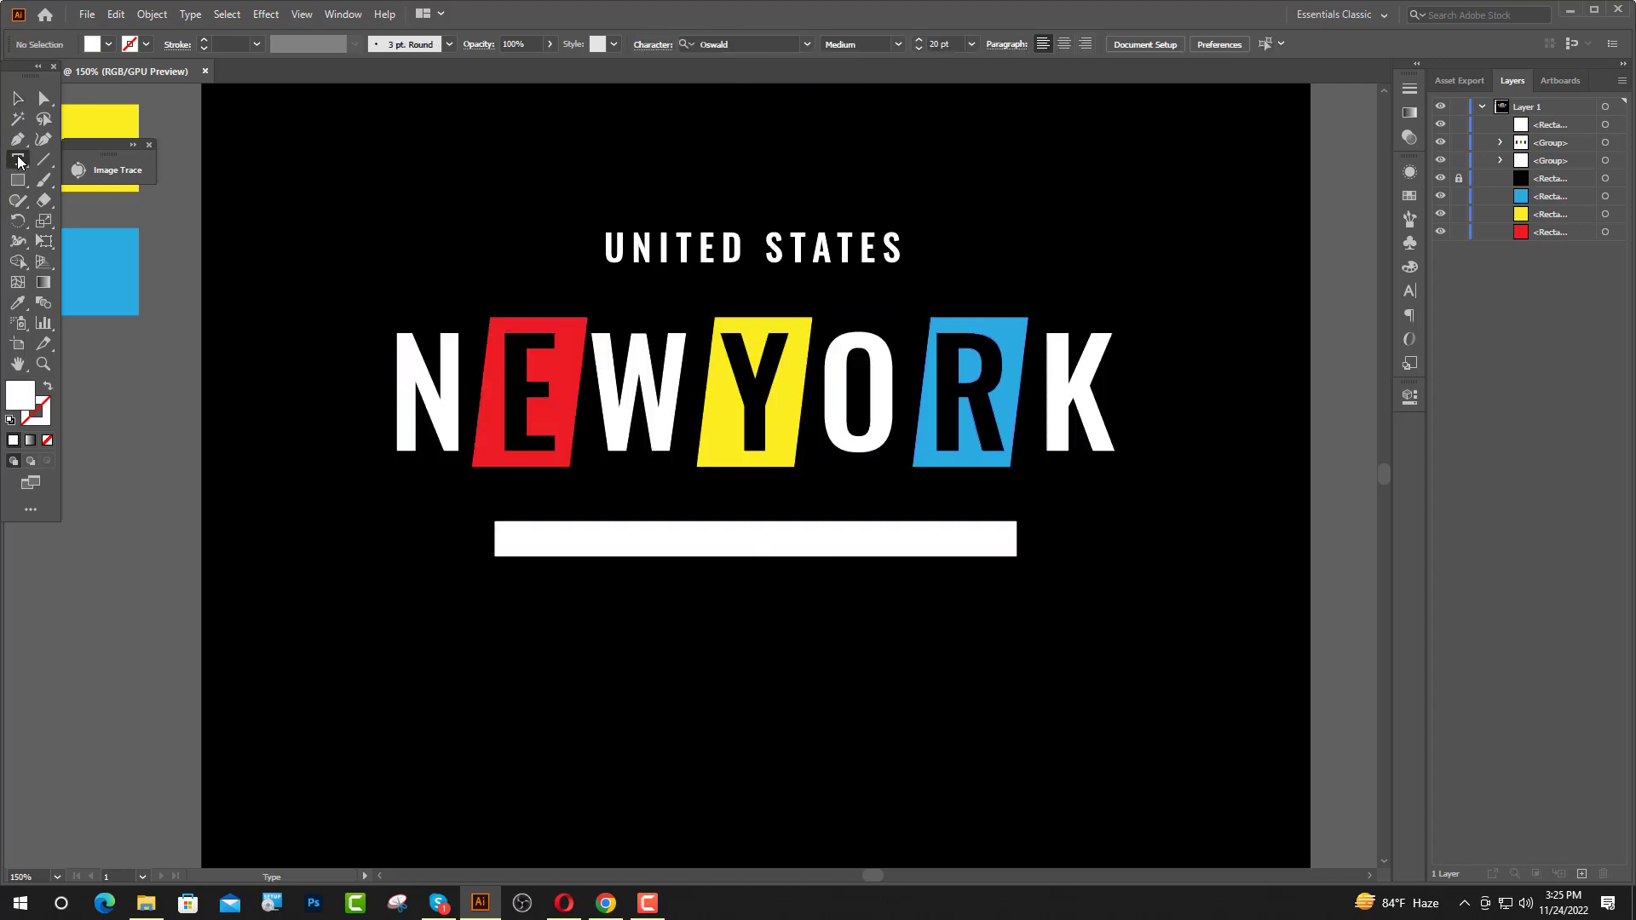
# - Type 'EXCLUSIVE STREETWEAR' at 12 pt on the white bar
pyautogui.click(521, 533)
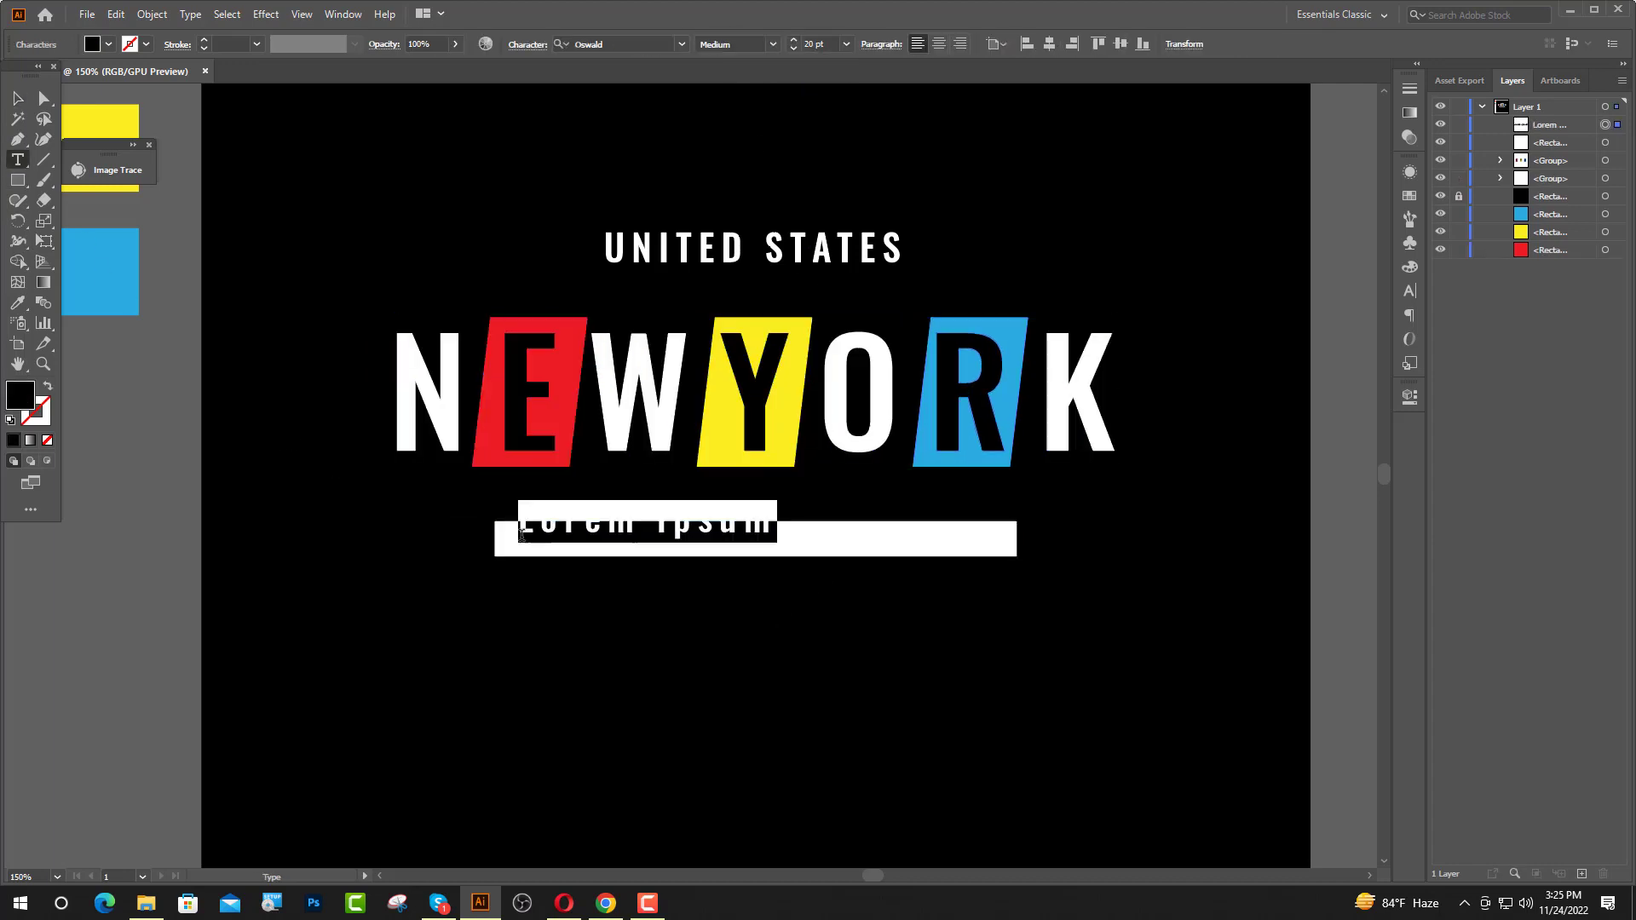
pyautogui.click(805, 43)
pyautogui.write('12')
pyautogui.press('Return')
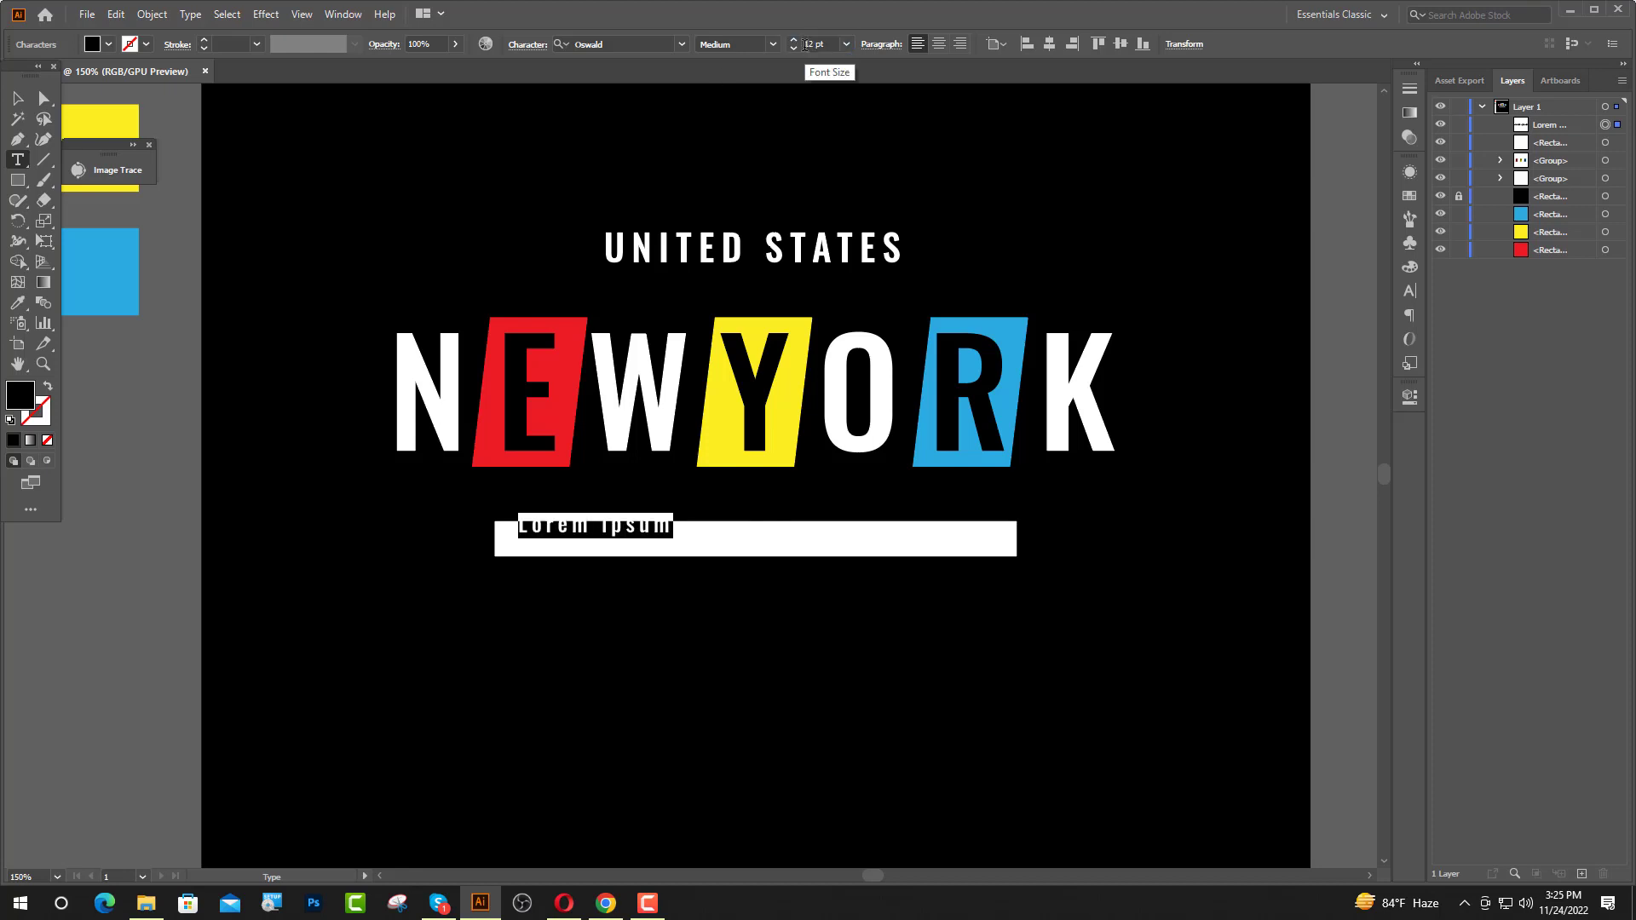
pyautogui.write('E')
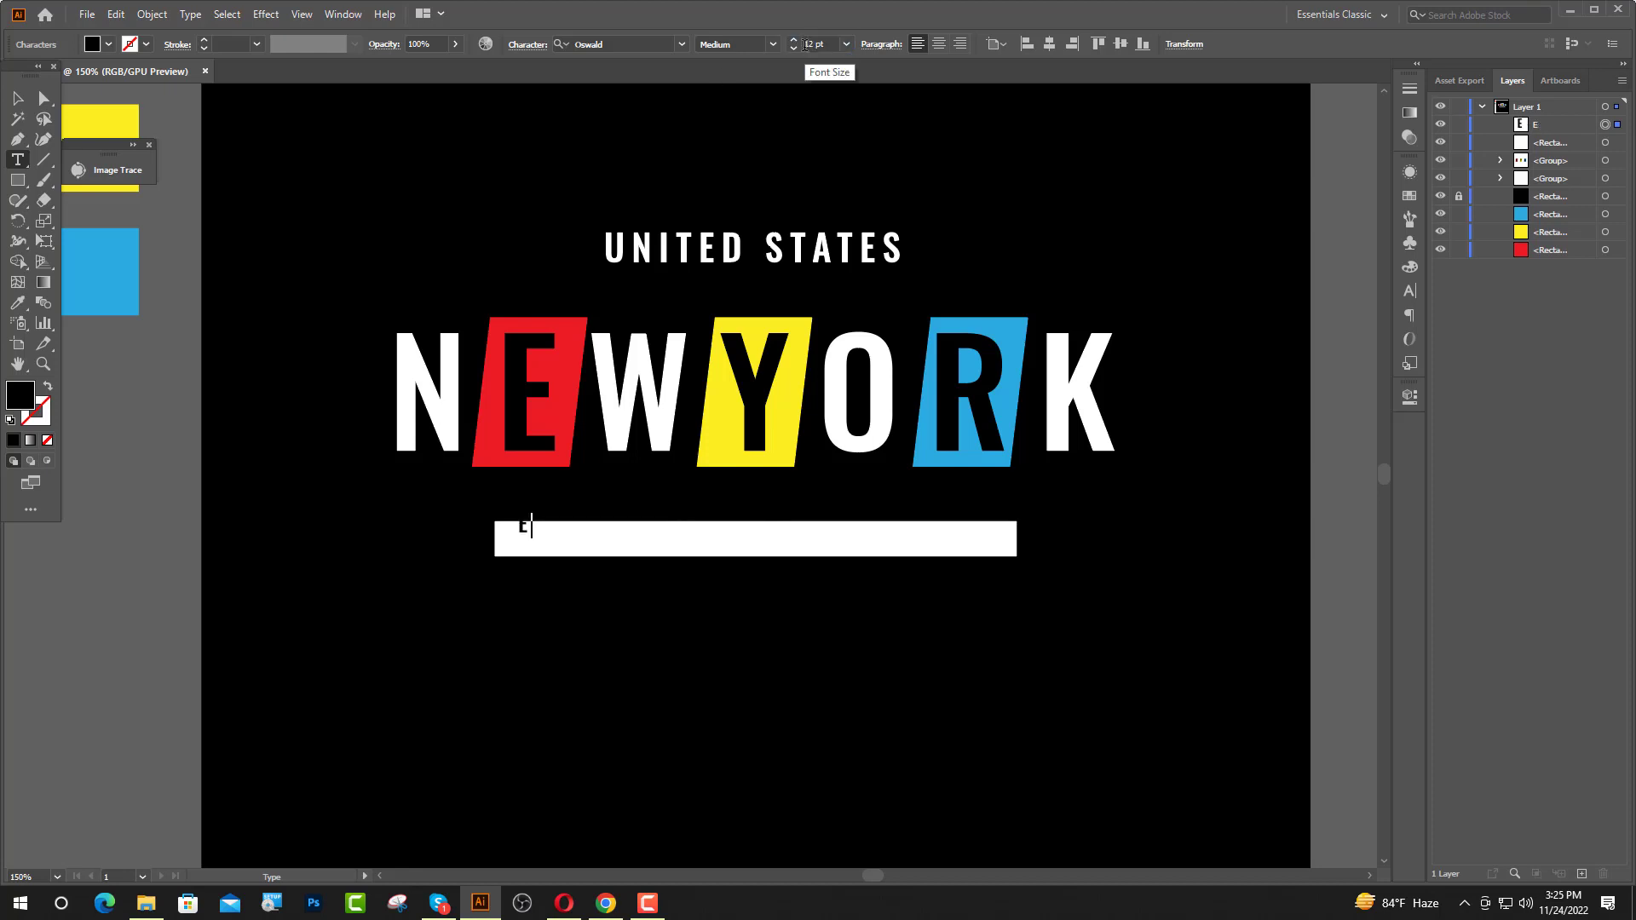
pyautogui.write('XCLUSIVE STREETWEAR')
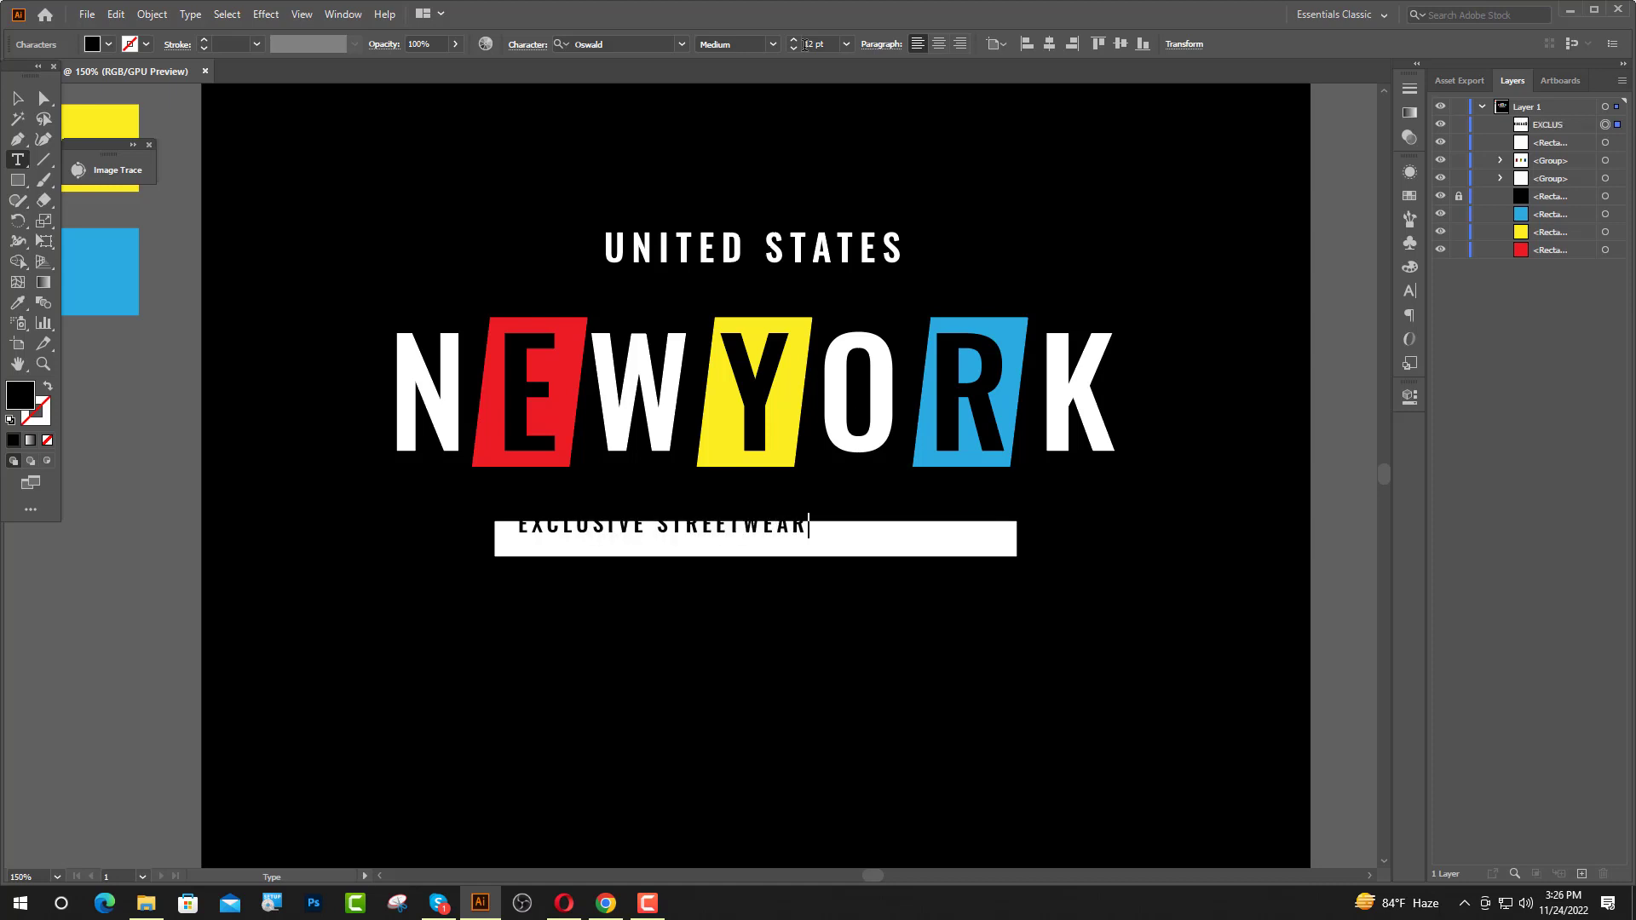
pyautogui.press('Escape')
# - Move the EXCLUSIVE STREETWEAR text into the bar and set its tracking to 400
pyautogui.moveTo(707, 525); pyautogui.dragTo(748, 538)
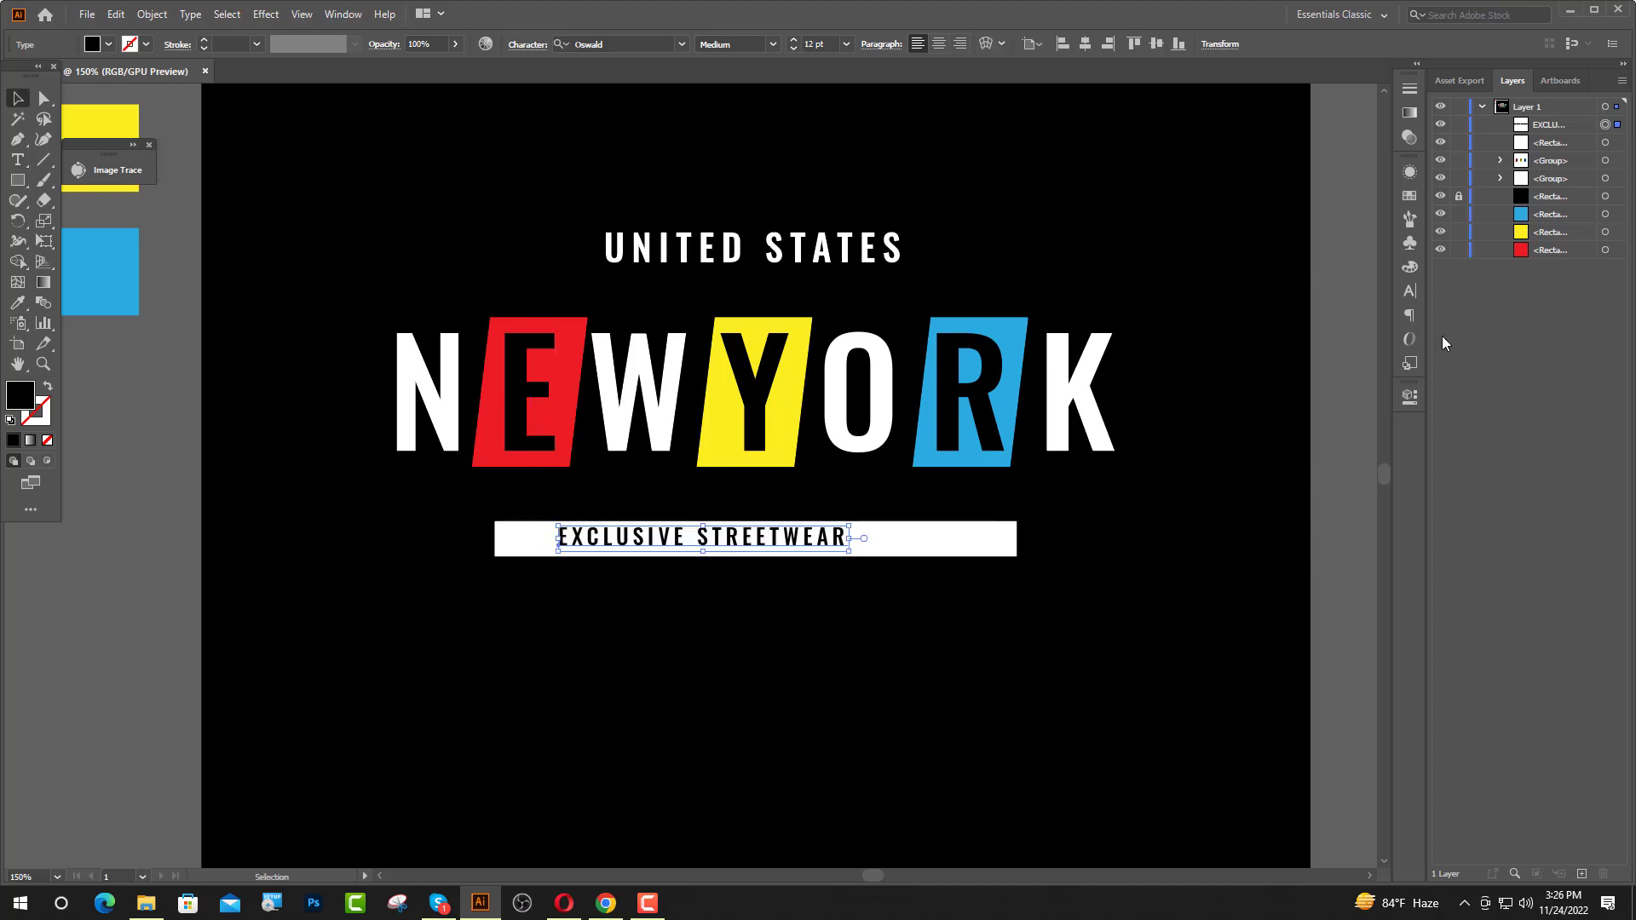
pyautogui.click(1409, 291)
pyautogui.click(1352, 263)
pyautogui.write('400')
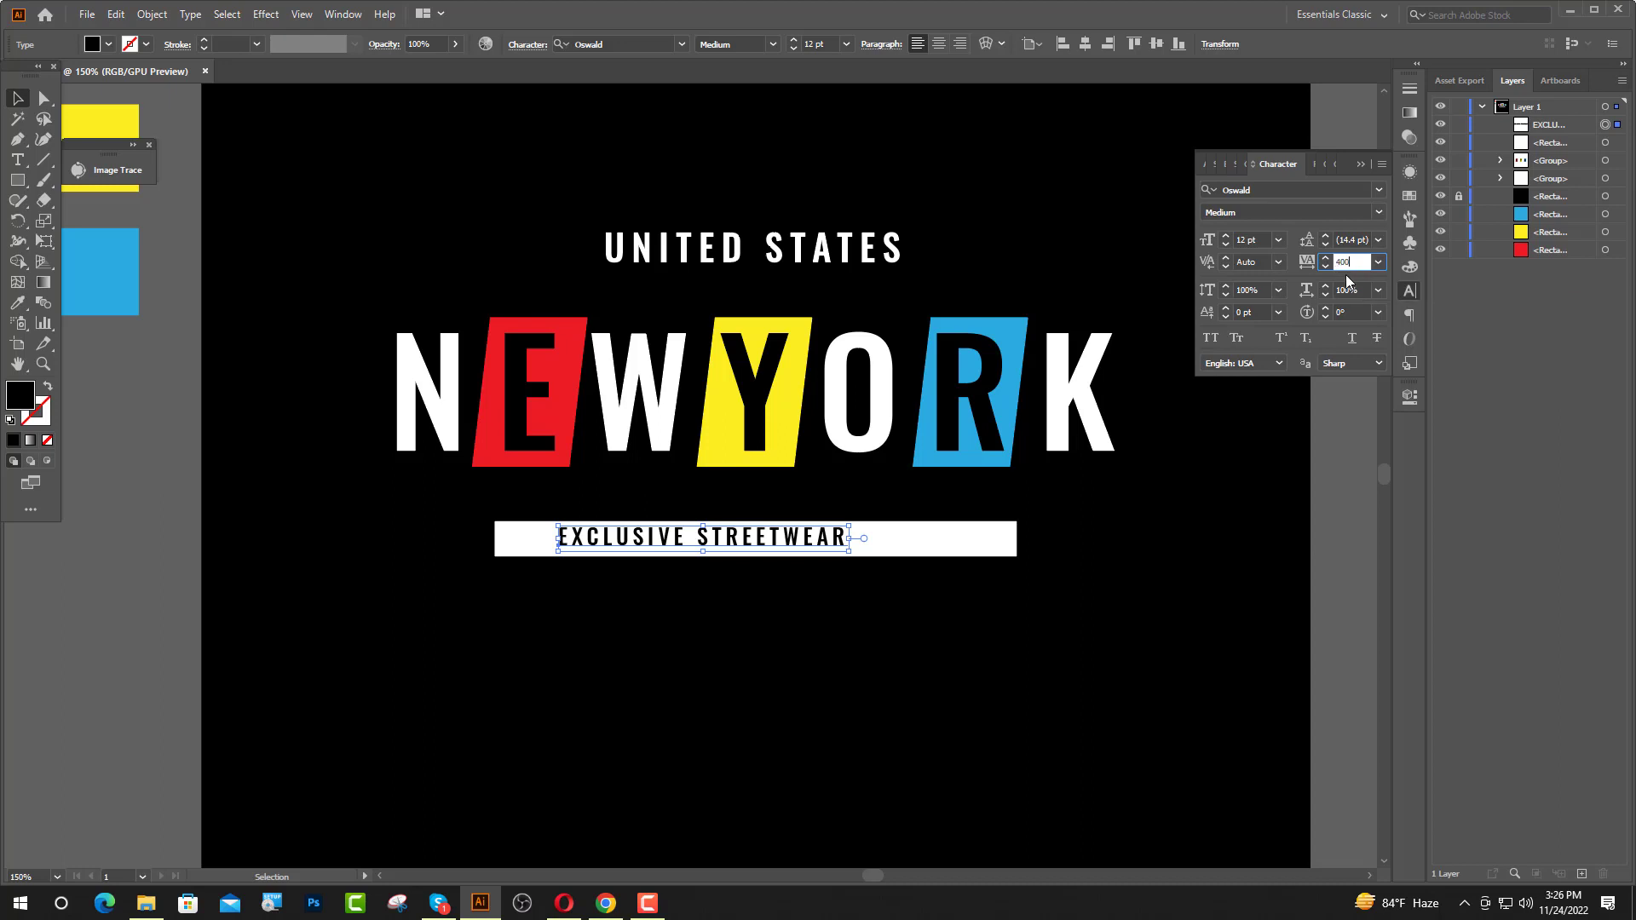
pyautogui.press('Return')
pyautogui.click(819, 639)
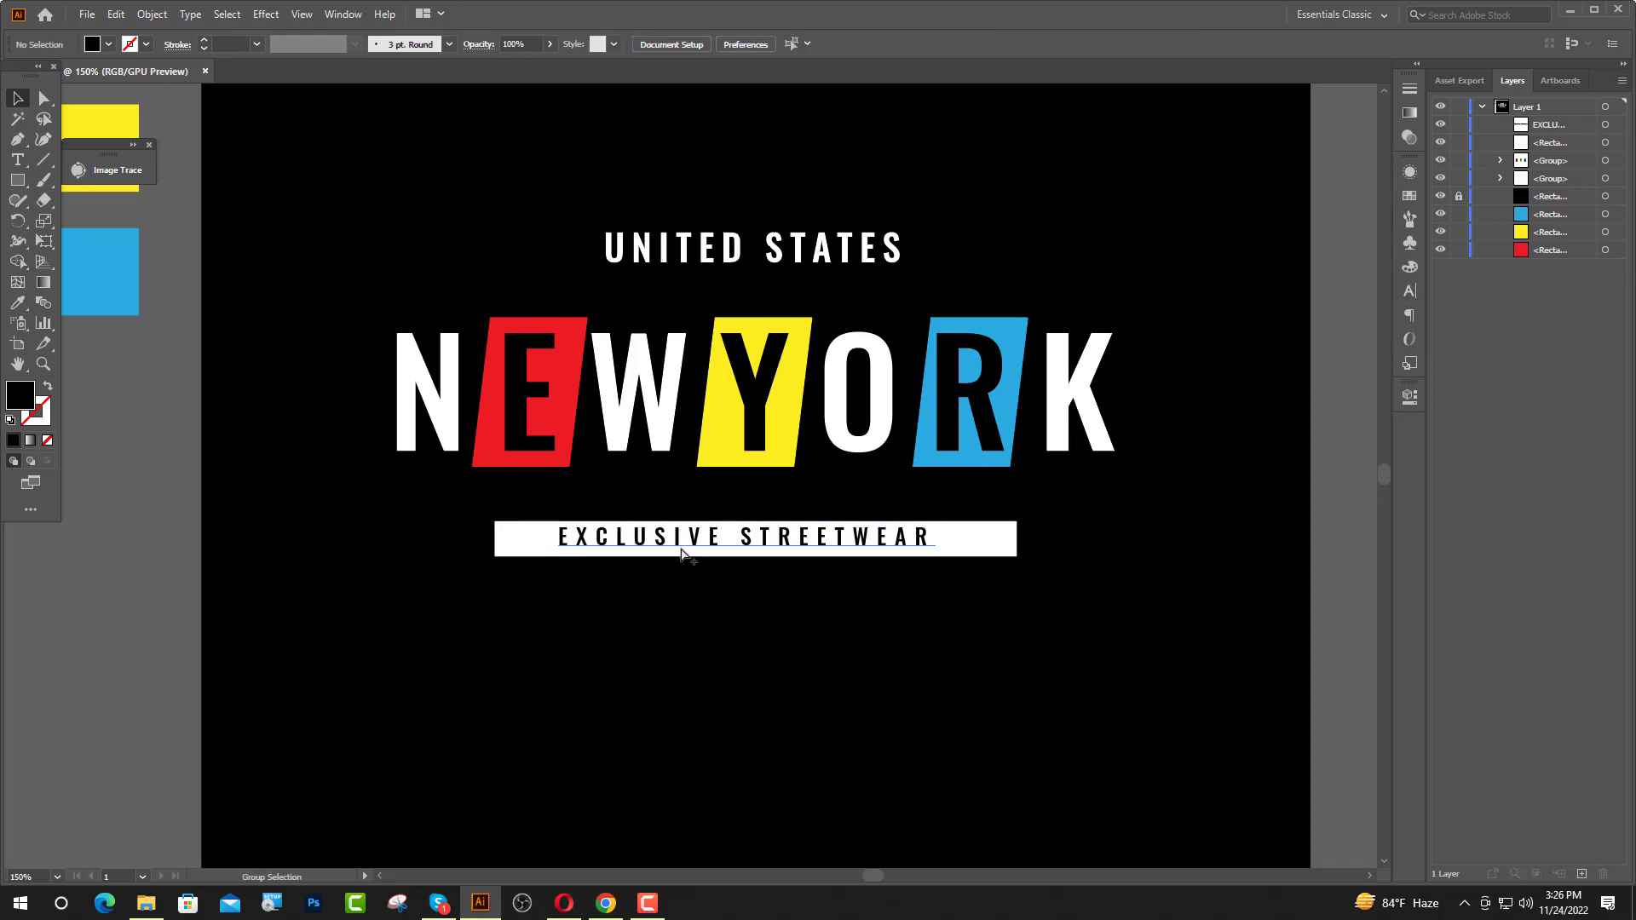
# - Narrow the white bar from its right end and centre the text within it
pyautogui.keyDown('alt'); pyautogui.scroll(1, 680, 559); pyautogui.keyUp('alt')
pyautogui.click(1067, 537)
pyautogui.moveTo(1129, 536); pyautogui.dragTo(1064, 543)
pyautogui.click(696, 541)
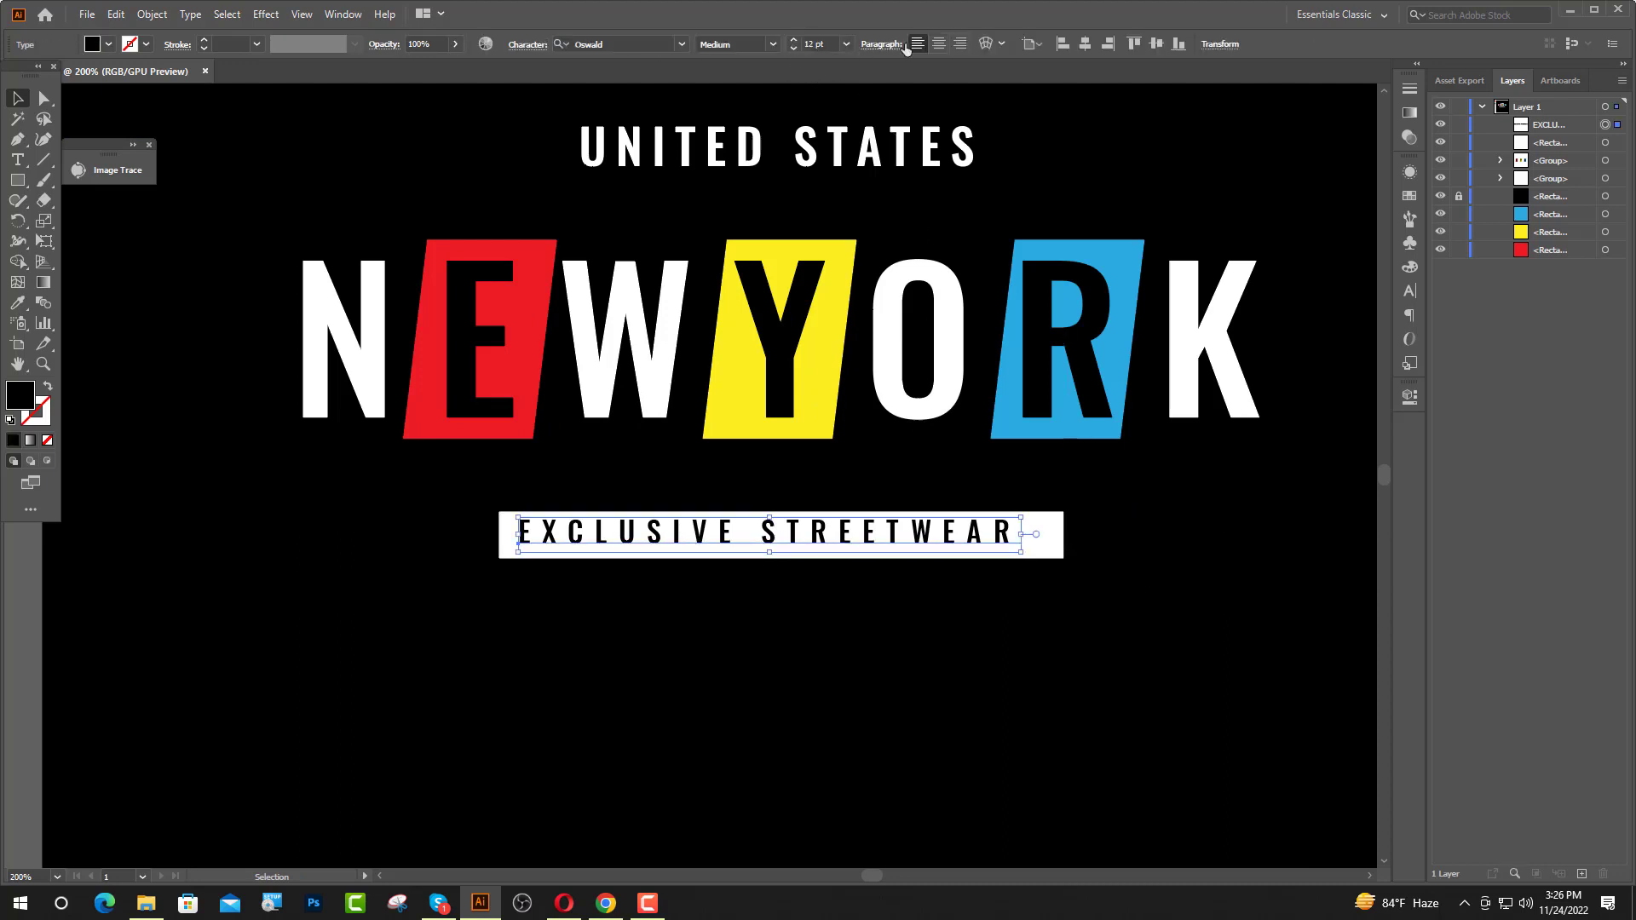
pyautogui.moveTo(678, 549); pyautogui.dragTo(691, 550)
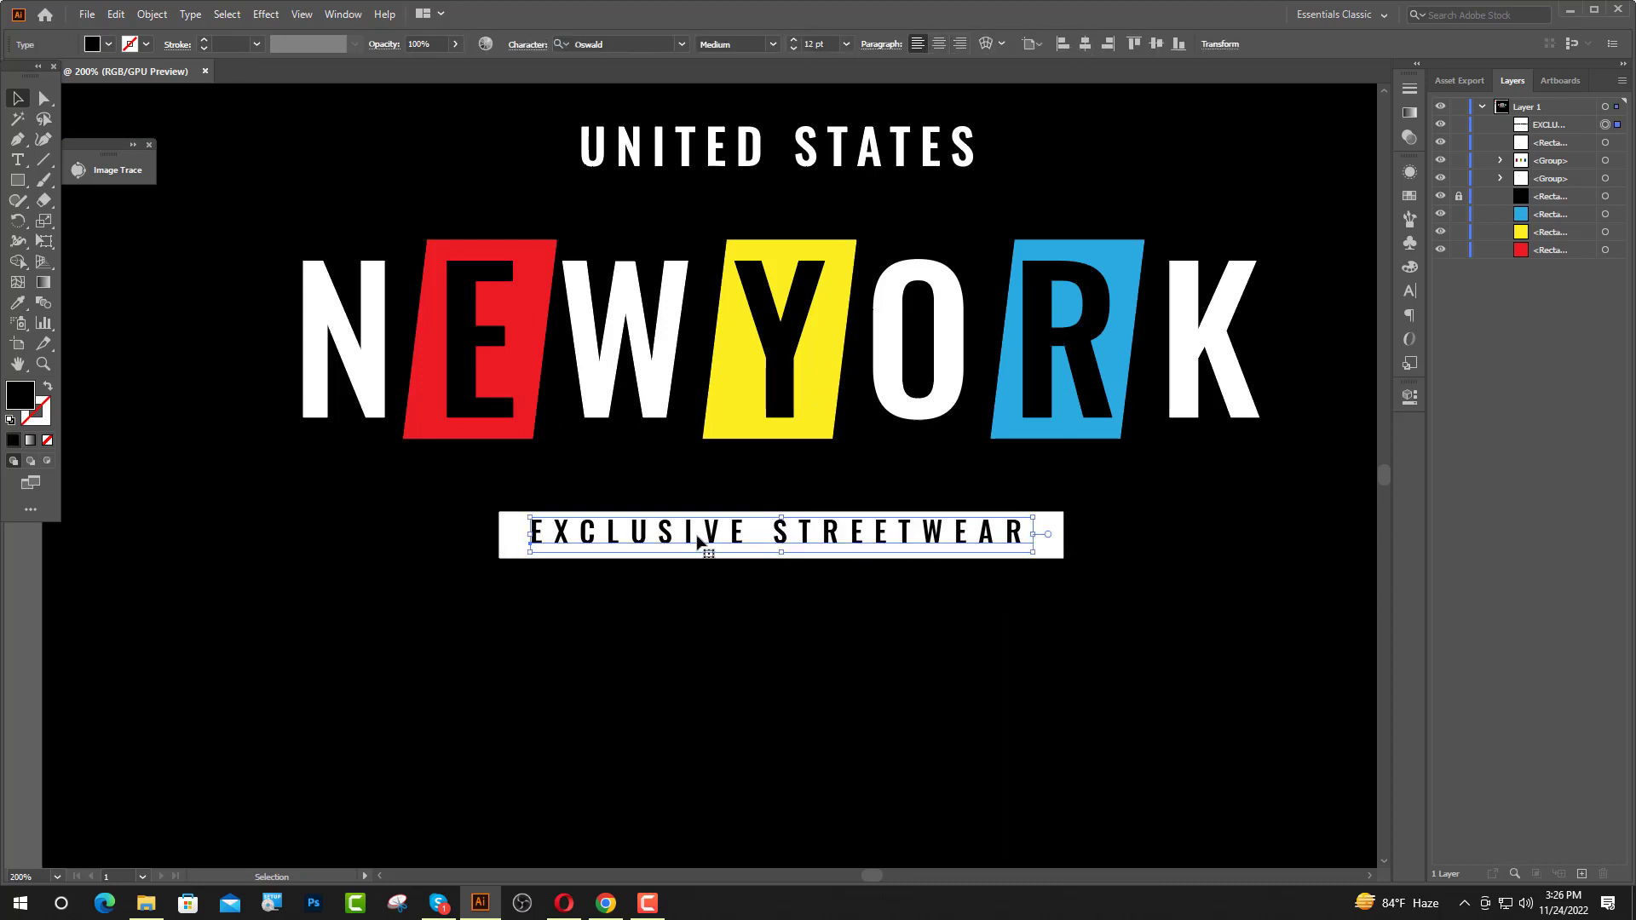
# - Convert the EXCLUSIVE STREETWEAR text to outlines
pyautogui.rightClick(697, 539)
pyautogui.click(833, 300)
pyautogui.click(767, 646)
pyautogui.scroll(1, 870, 646)
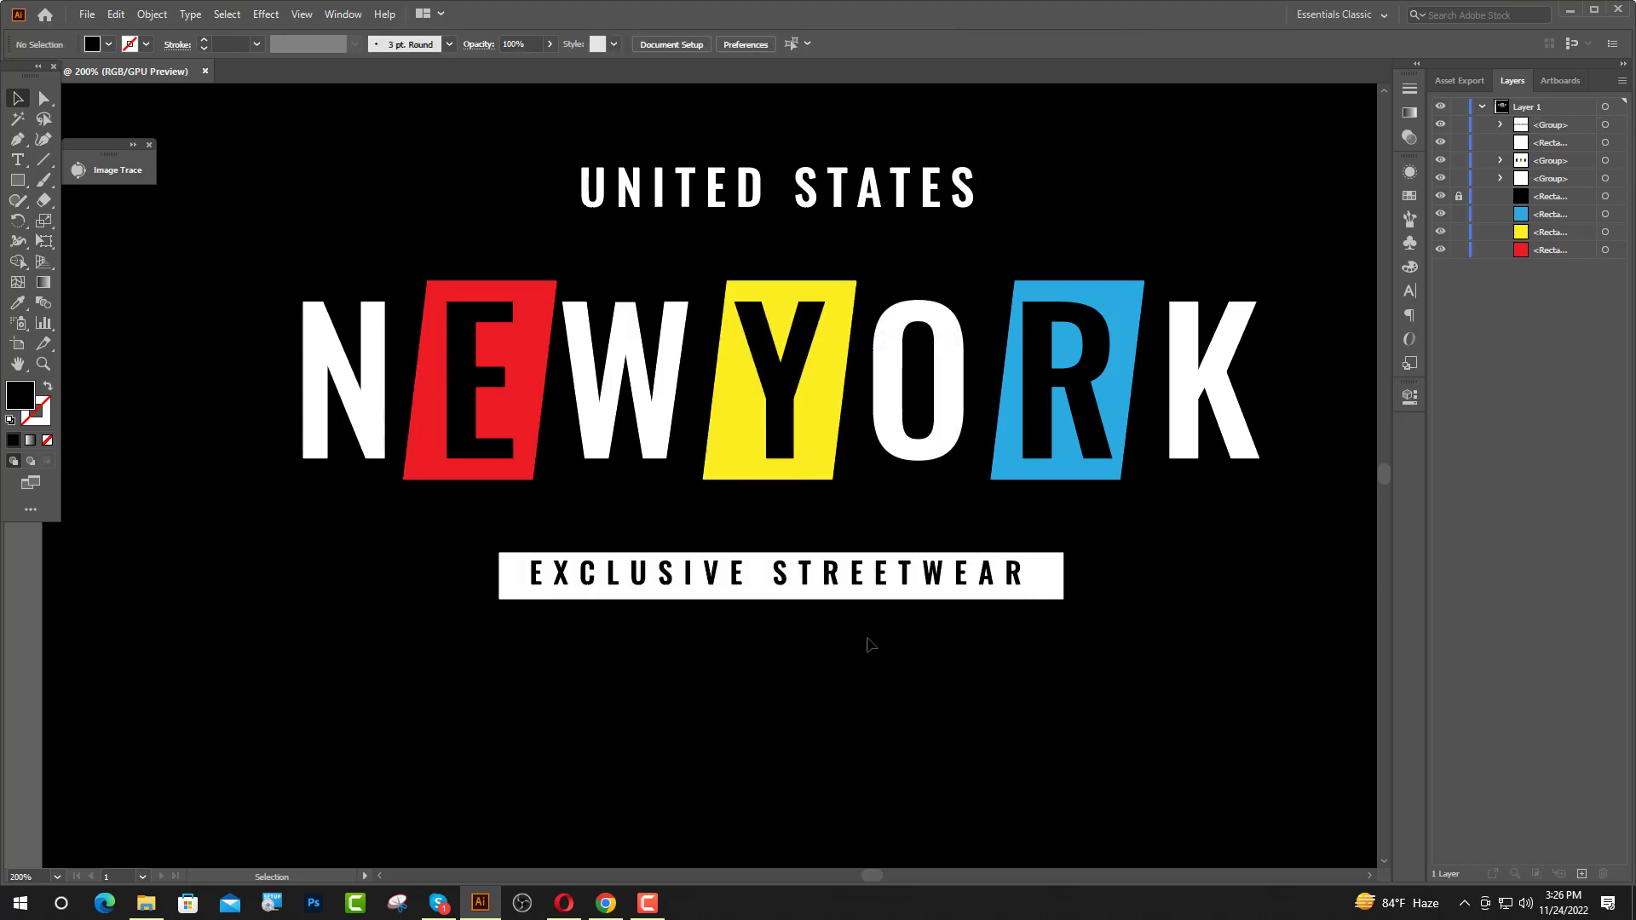
pyautogui.scroll(1, 669, 600)
# - Align the outlined lettering and the white bar to a shared vertical centre
pyautogui.click(707, 588)
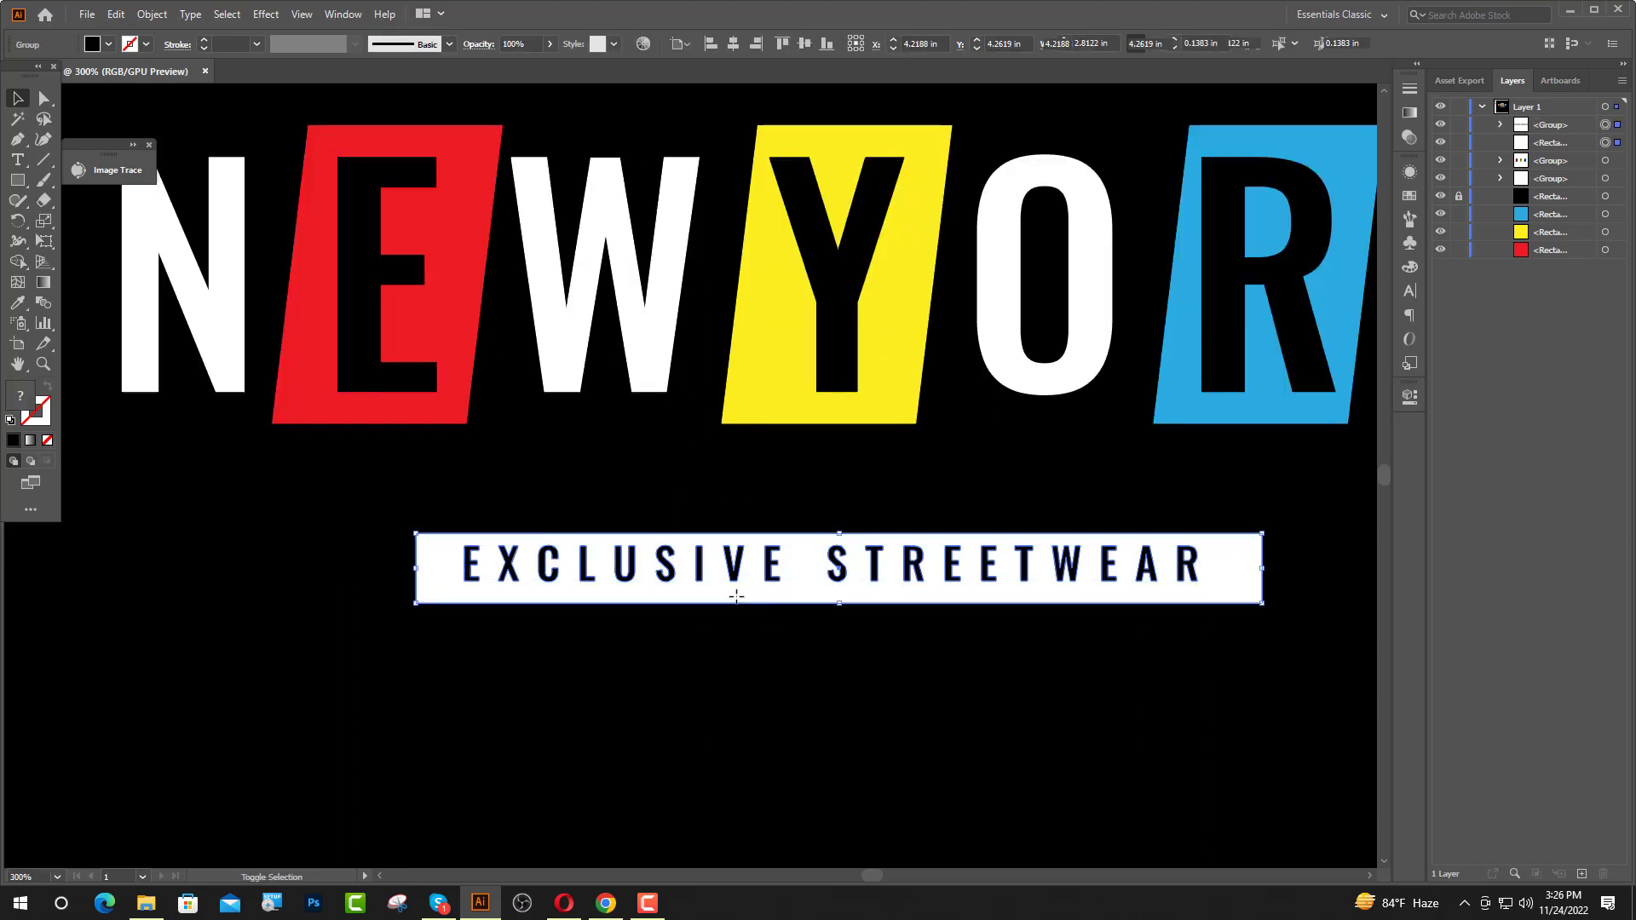
pyautogui.keyDown('shift'); pyautogui.click(738, 597); pyautogui.keyUp('shift')
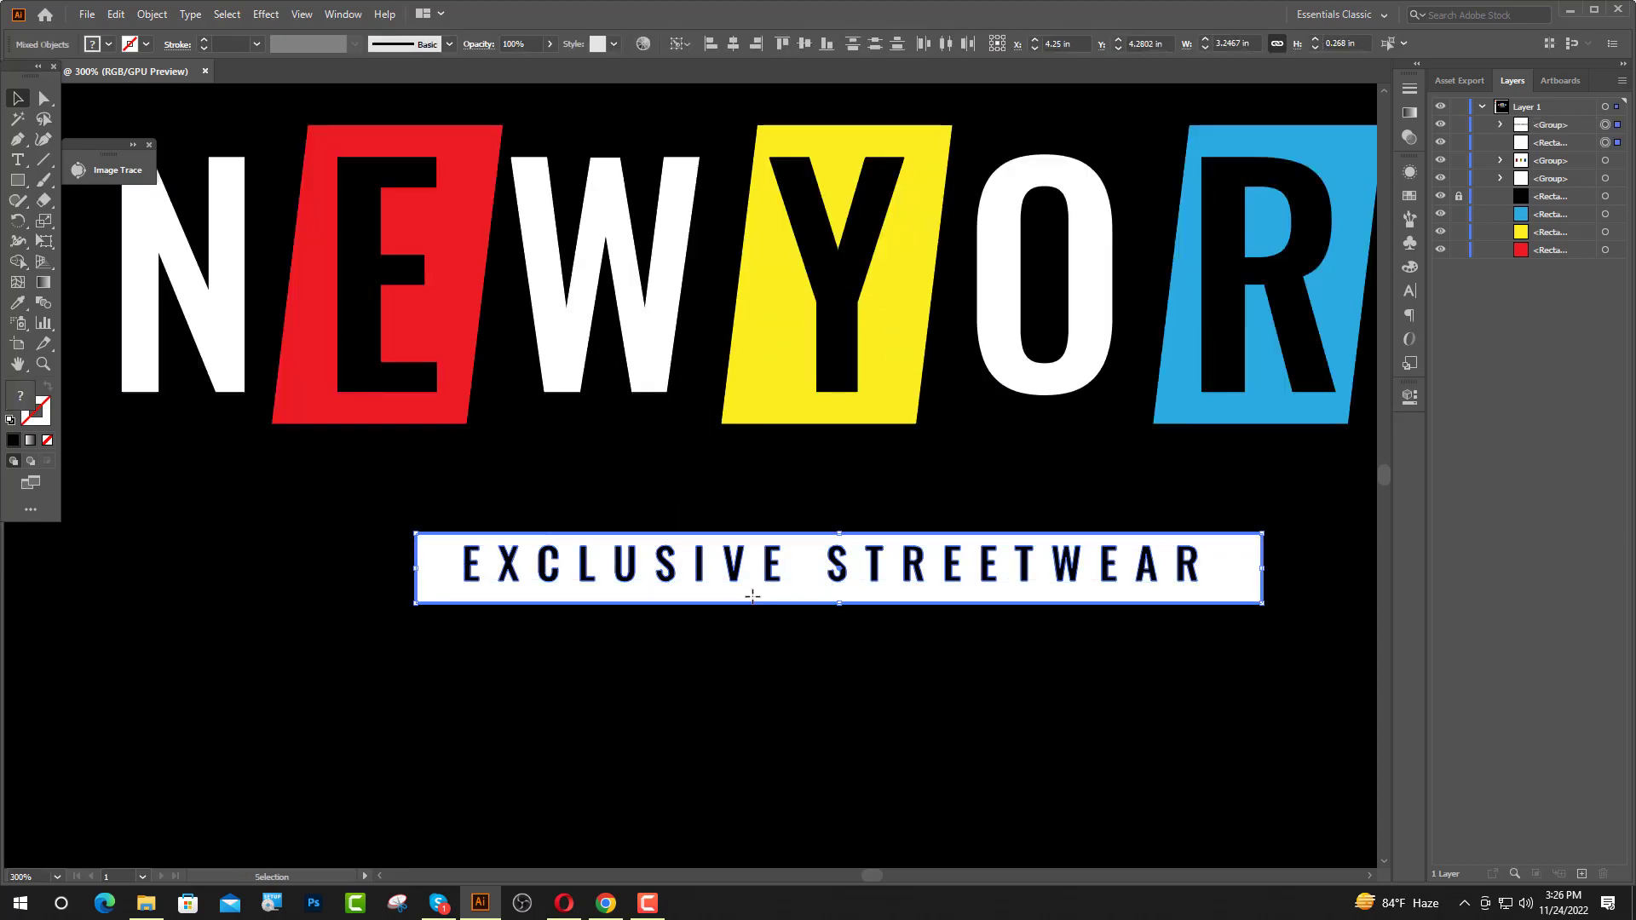
pyautogui.click(802, 47)
pyautogui.click(684, 701)
pyautogui.scroll(1, 724, 665)
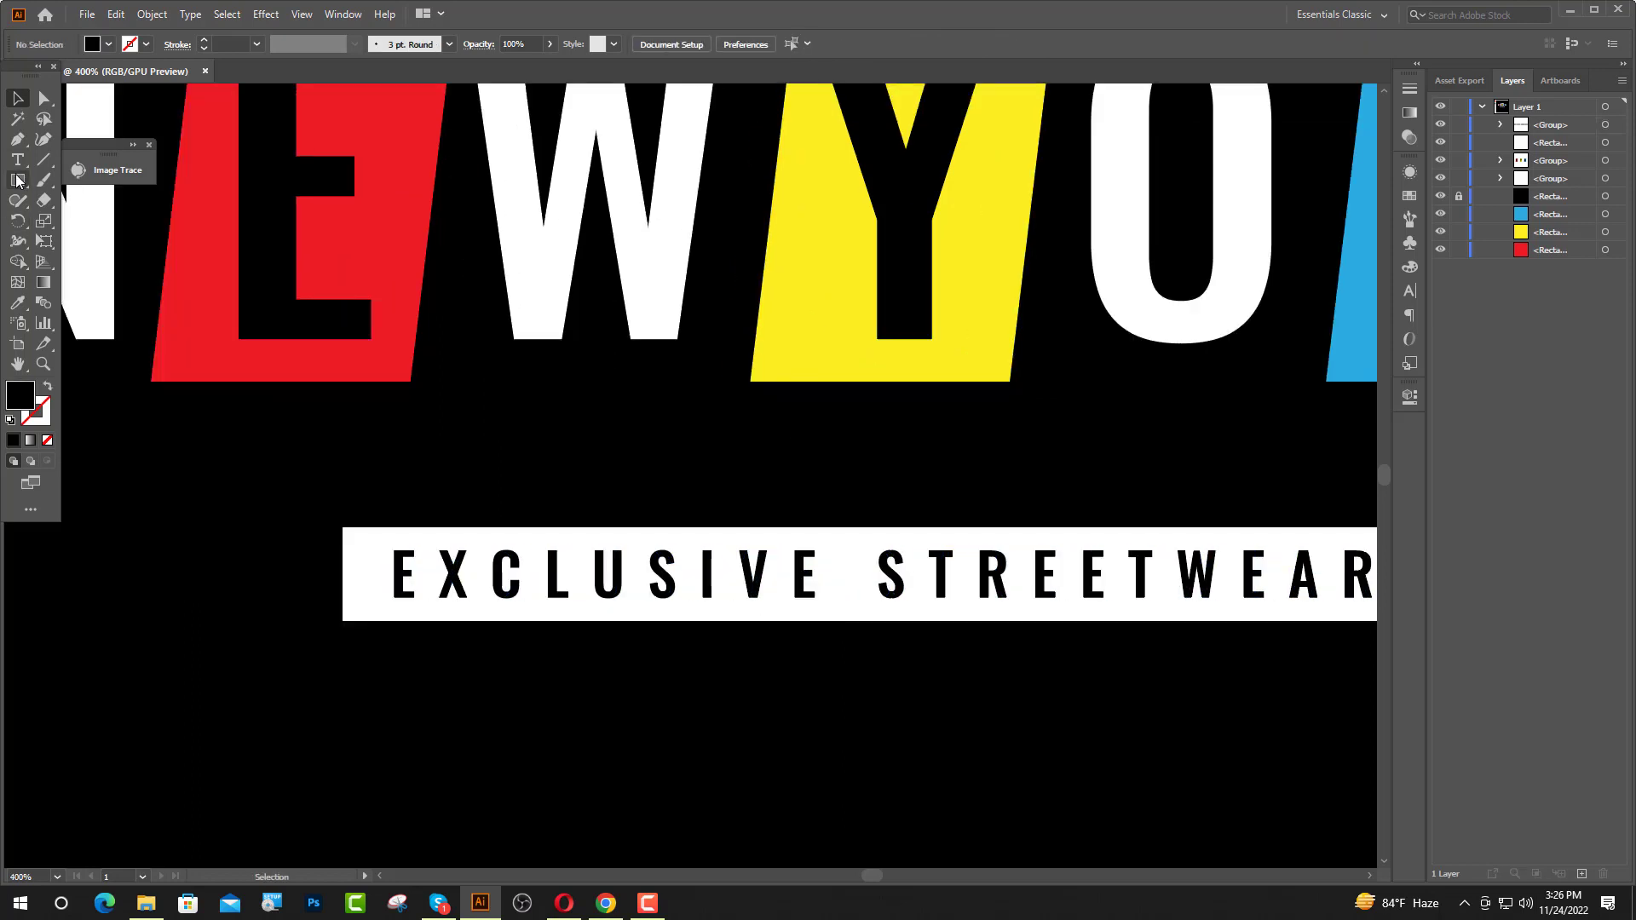
# - Draw a black rectangle over EXCLUSIVE and bring the lettering group in front of it
pyautogui.click(17, 180)
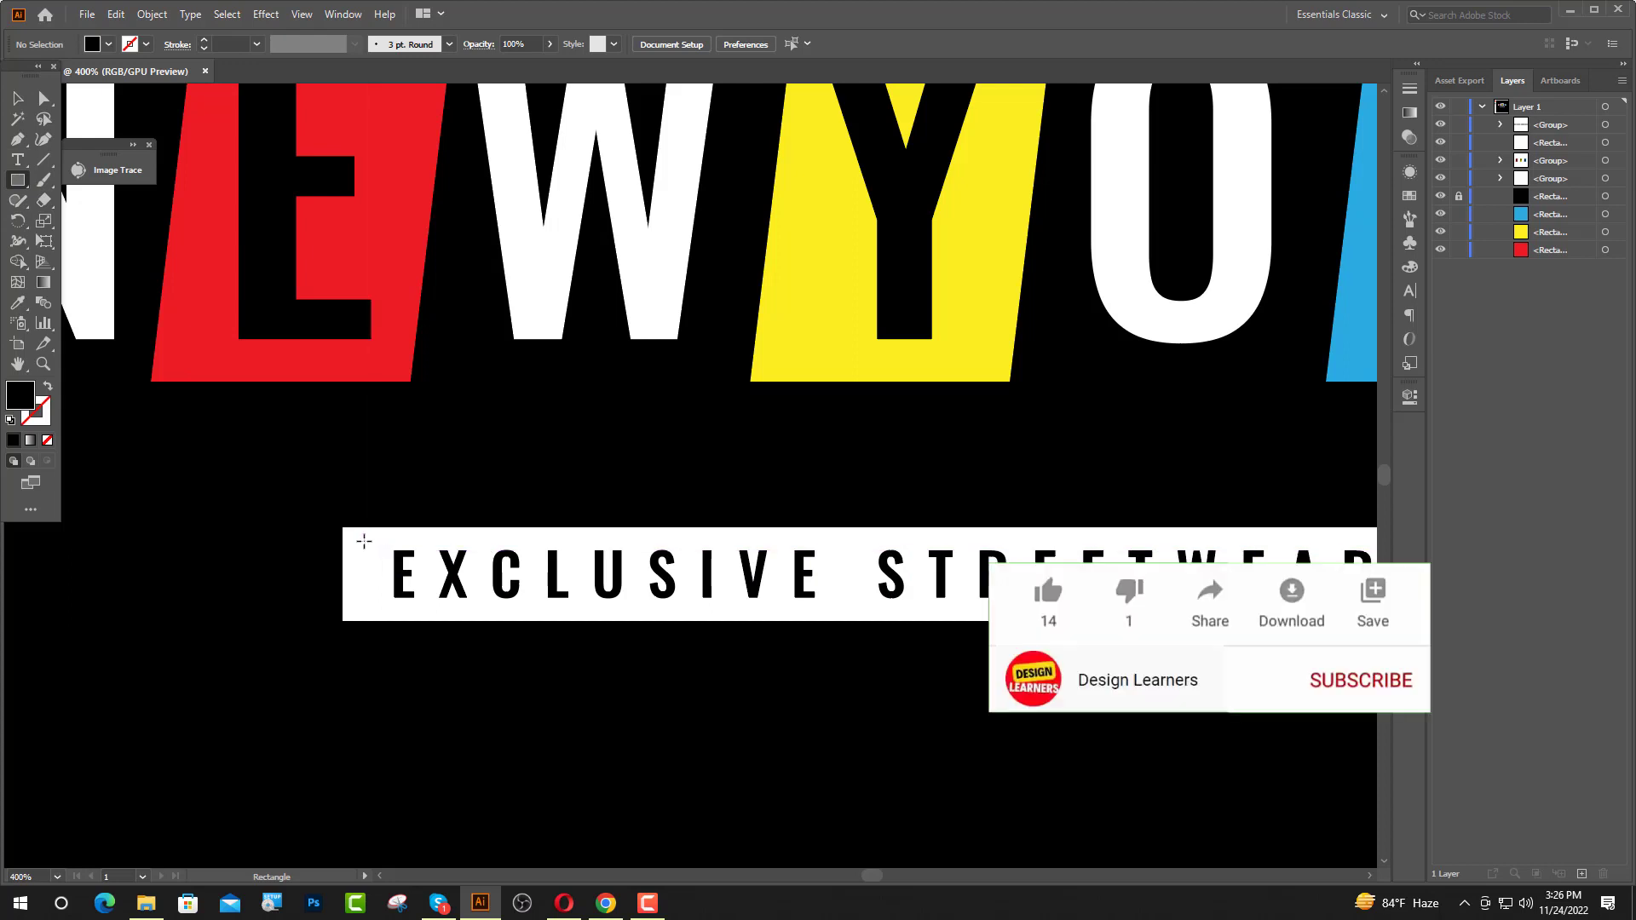
pyautogui.moveTo(364, 541); pyautogui.dragTo(598, 612)
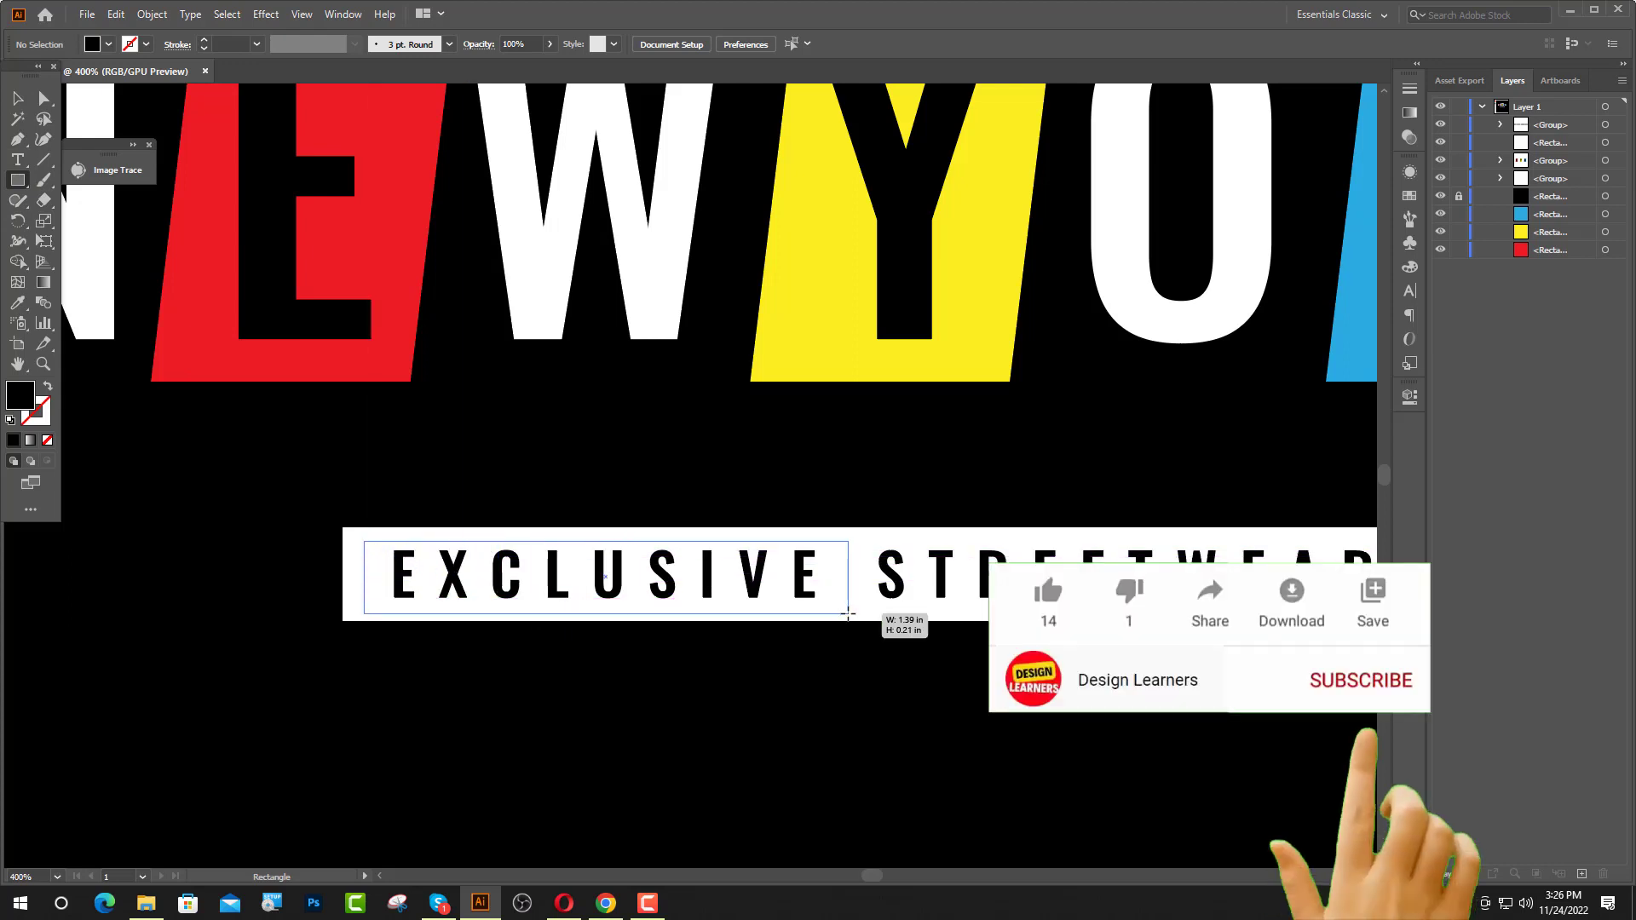
pyautogui.moveTo(848, 614); pyautogui.dragTo(848, 614)
pyautogui.click(17, 102)
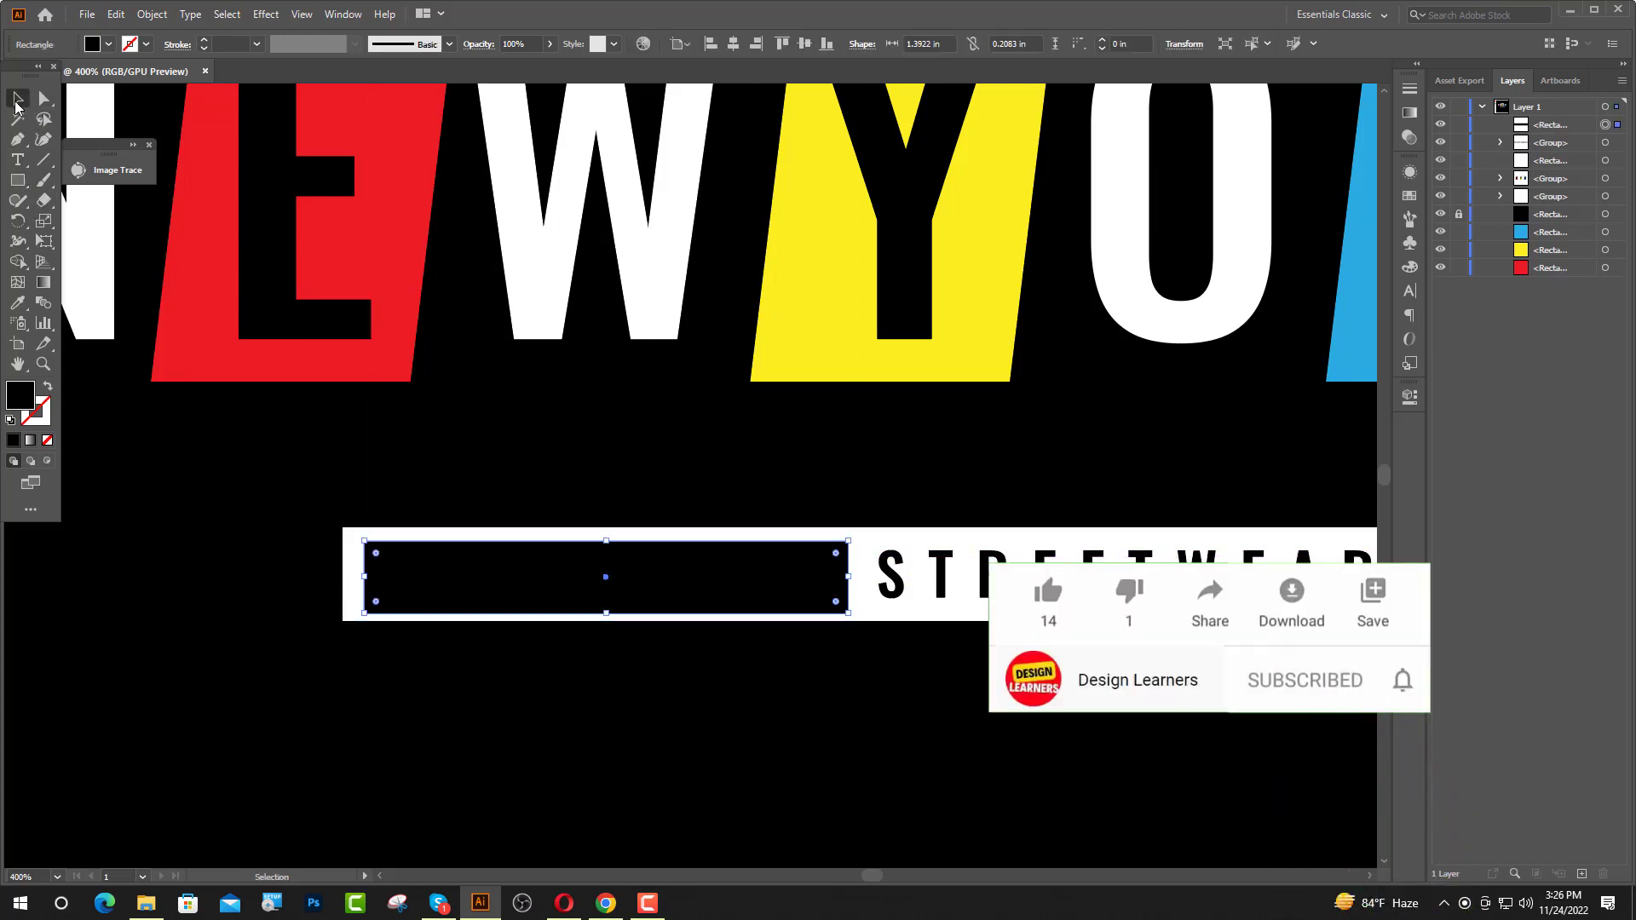
pyautogui.rightClick(898, 579)
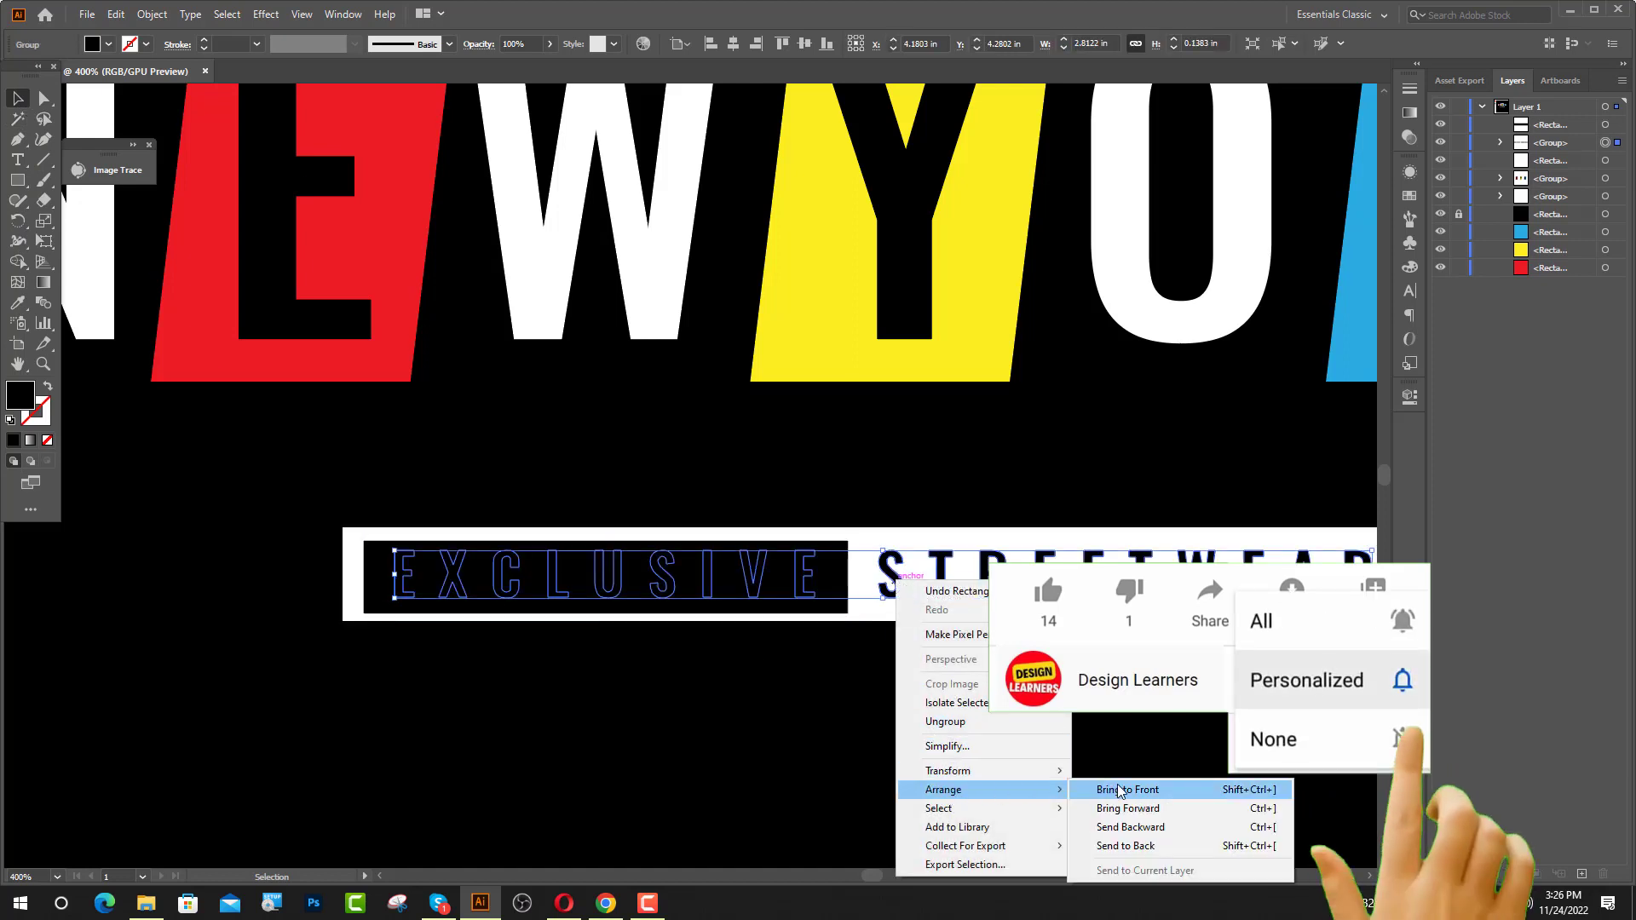
pyautogui.click(1125, 782)
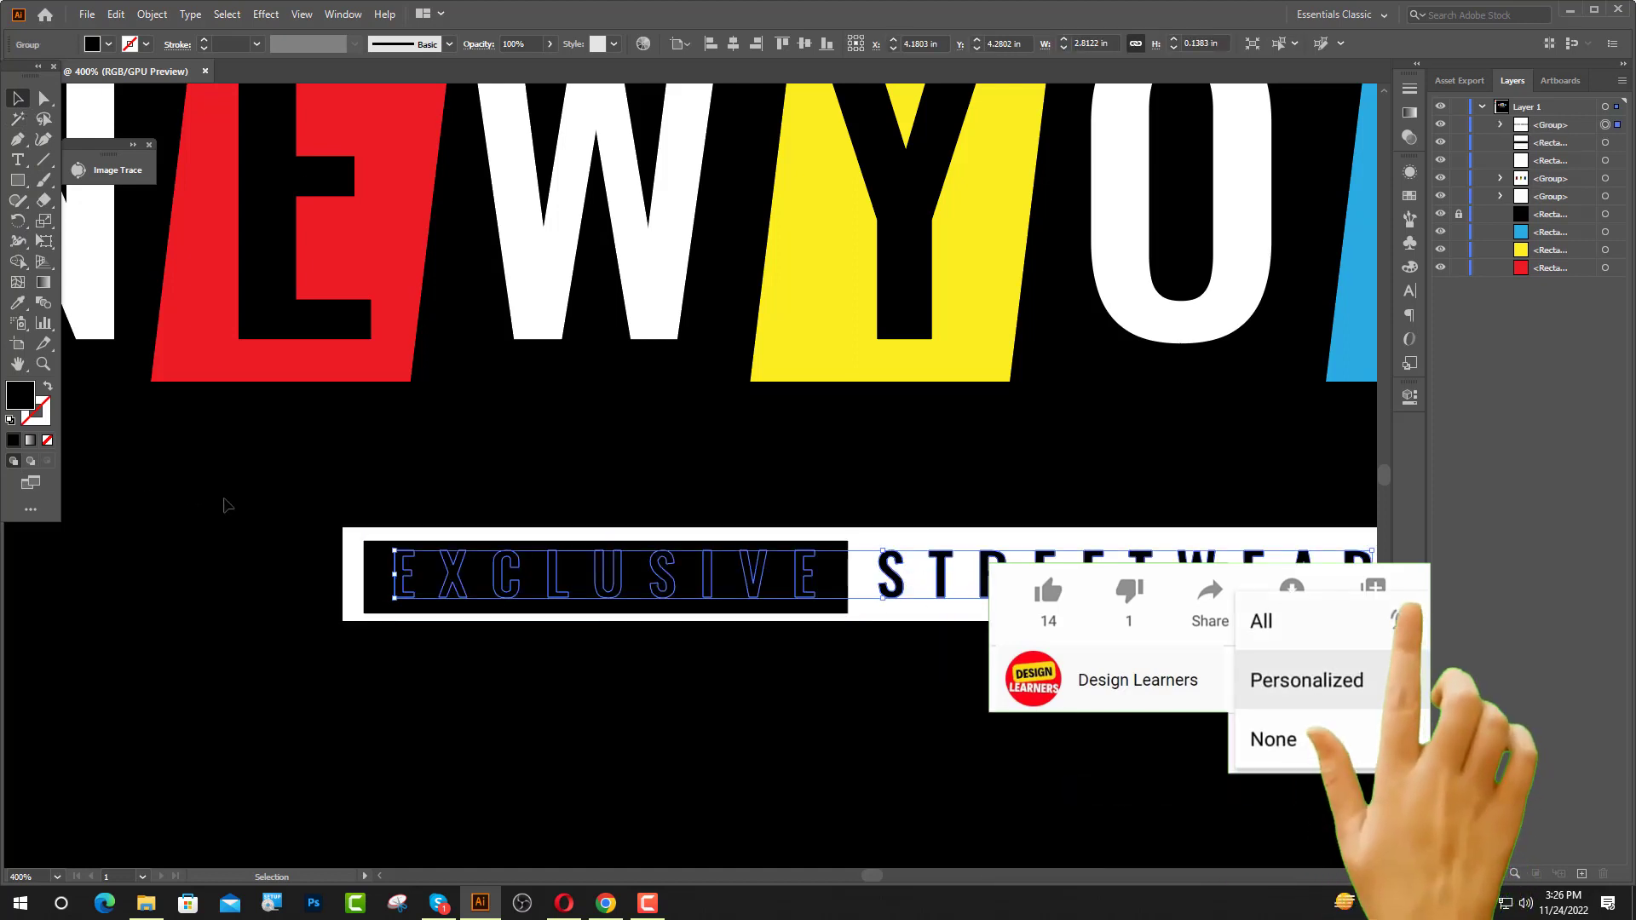
# - Ungroup the lettering and select all the EXCLUSIVE letters
pyautogui.rightClick(509, 596)
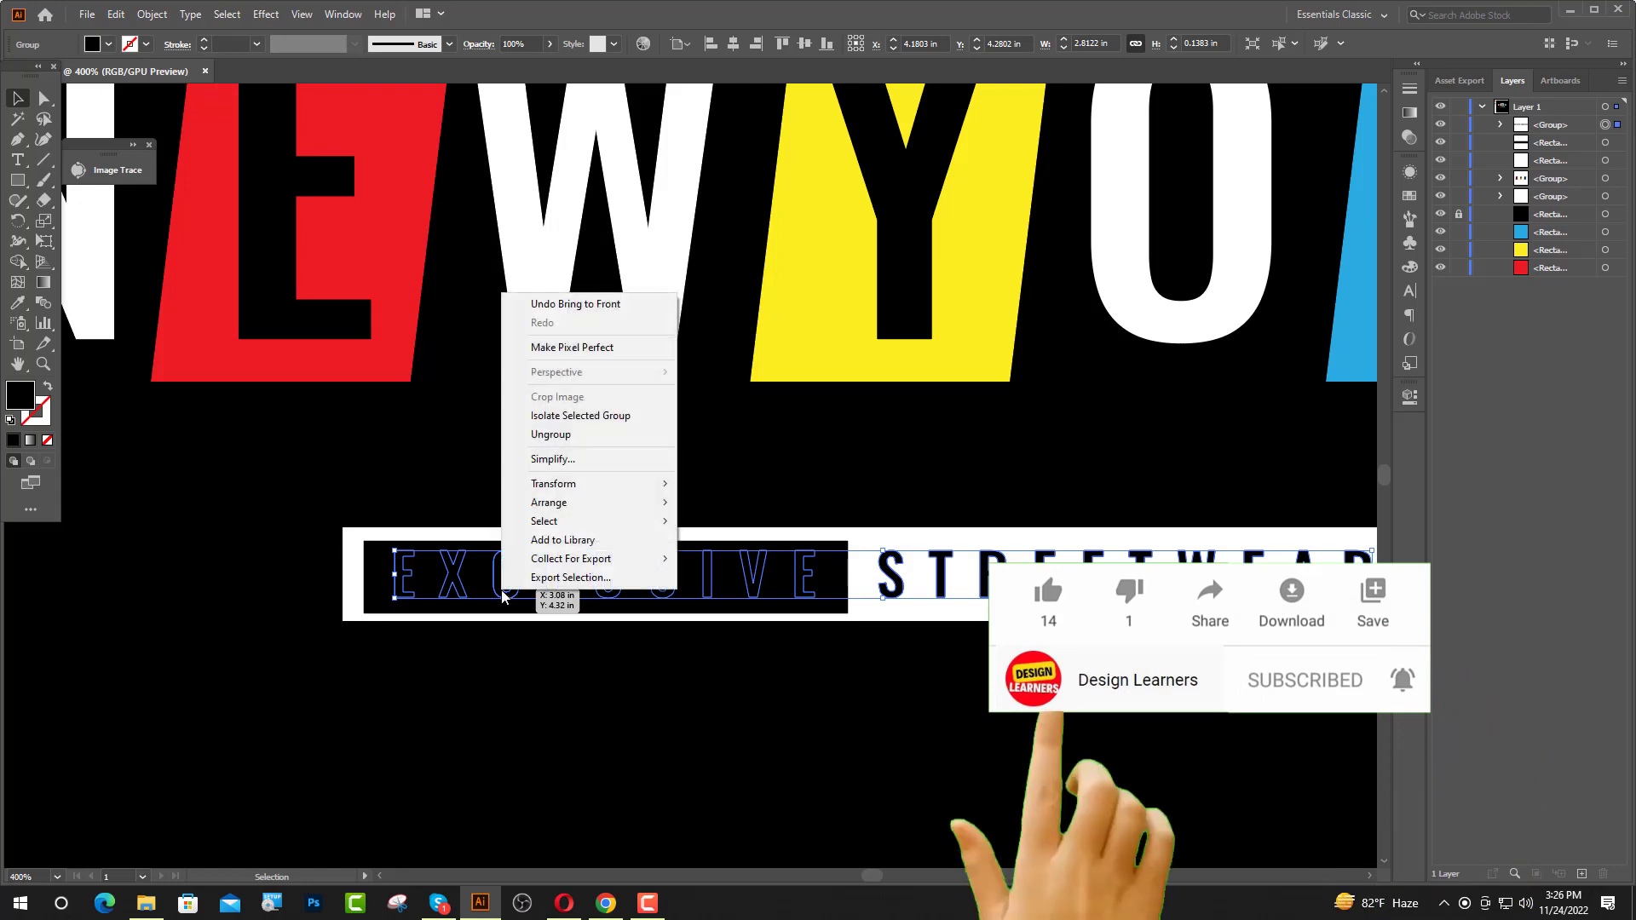
pyautogui.click(546, 438)
pyautogui.click(805, 575)
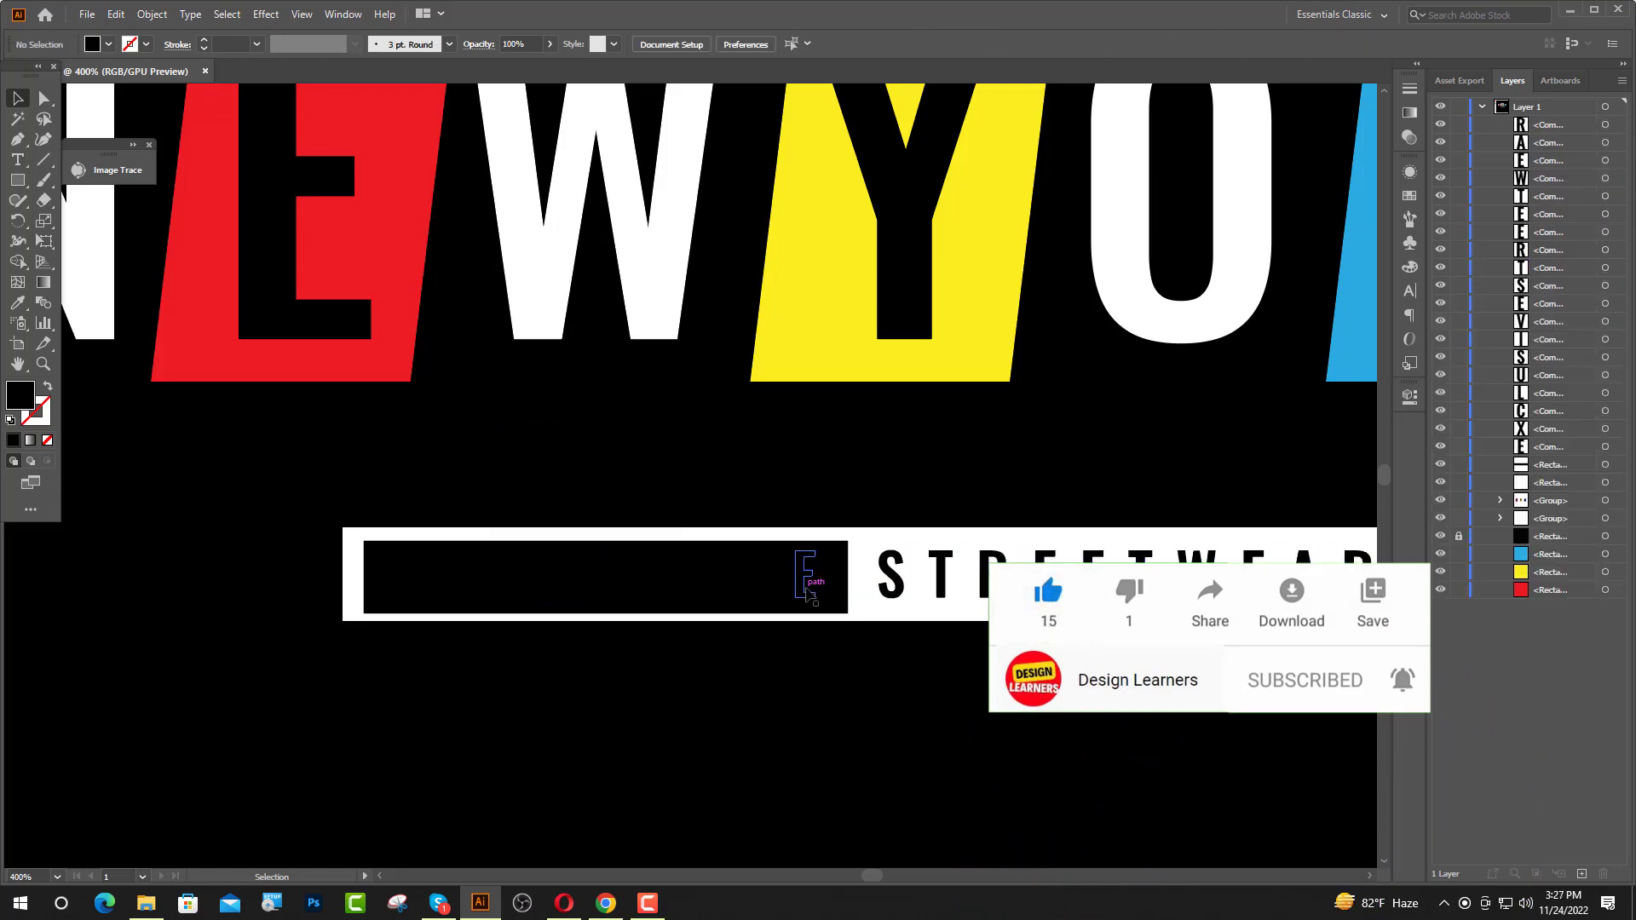
pyautogui.keyDown('shift'); pyautogui.click(1606, 321); pyautogui.keyUp('shift')
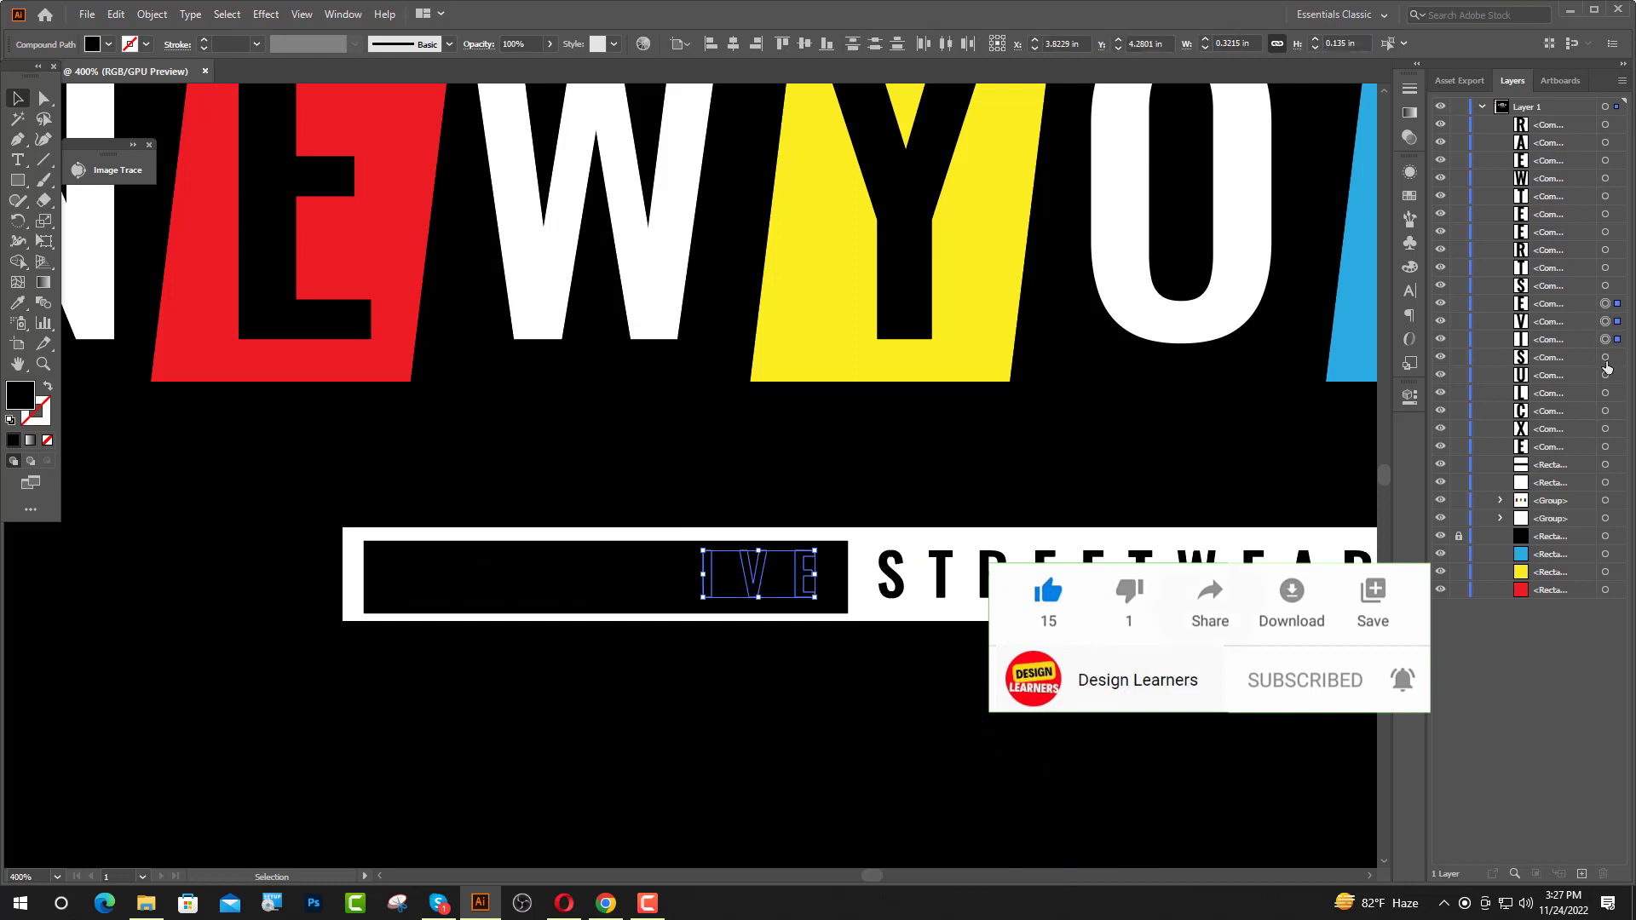
pyautogui.keyDown('shift'); pyautogui.click(1606, 357); pyautogui.keyUp('shift')
pyautogui.keyDown('shift'); pyautogui.click(1605, 375); pyautogui.keyUp('shift')
pyautogui.keyDown('shift'); pyautogui.click(1606, 392); pyautogui.keyUp('shift')
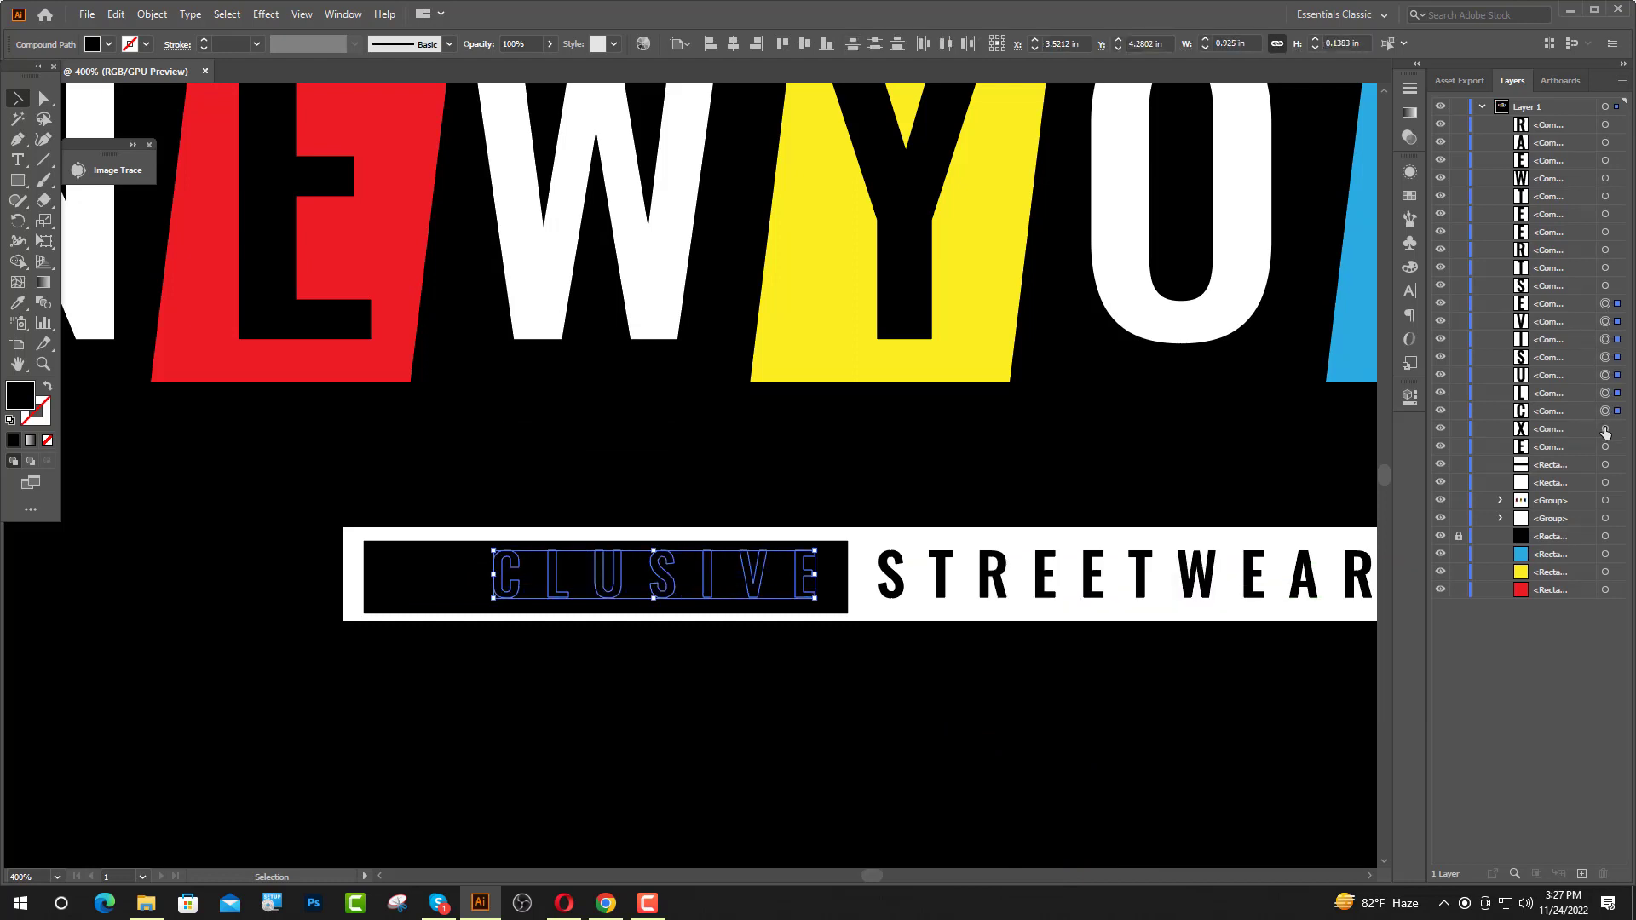
pyautogui.keyDown('shift'); pyautogui.click(1606, 429); pyautogui.keyUp('shift')
# - Make the EXCLUSIVE letters white and group them
pyautogui.click(40, 350)
pyautogui.click(73, 260)
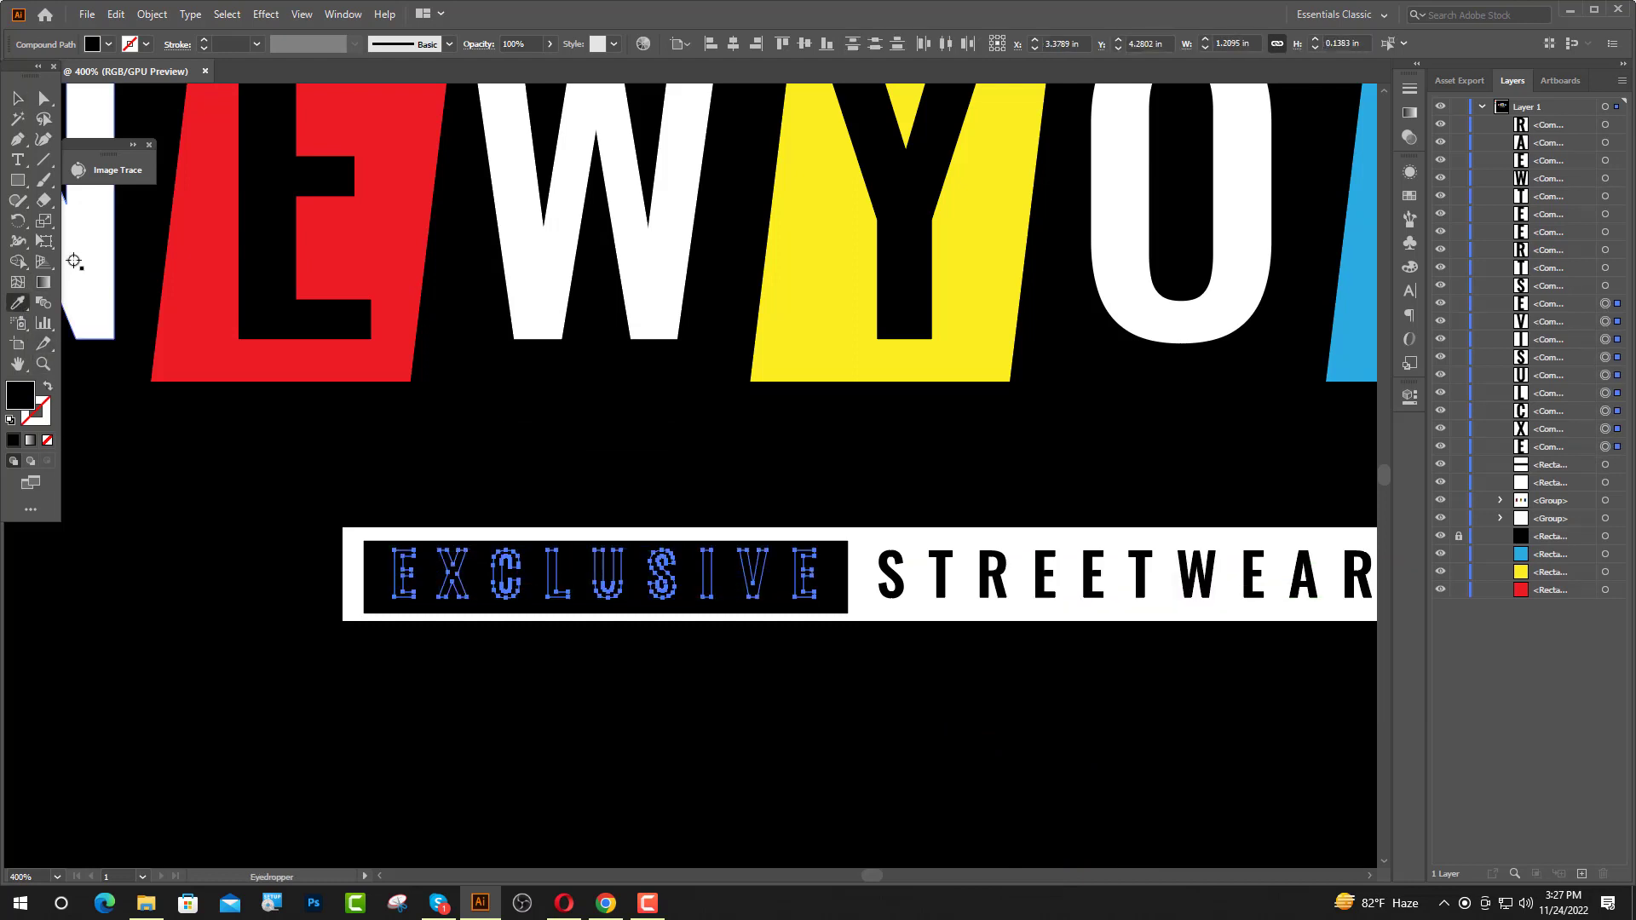
pyautogui.press('a')
pyautogui.hotkey('ctrl', 'g')
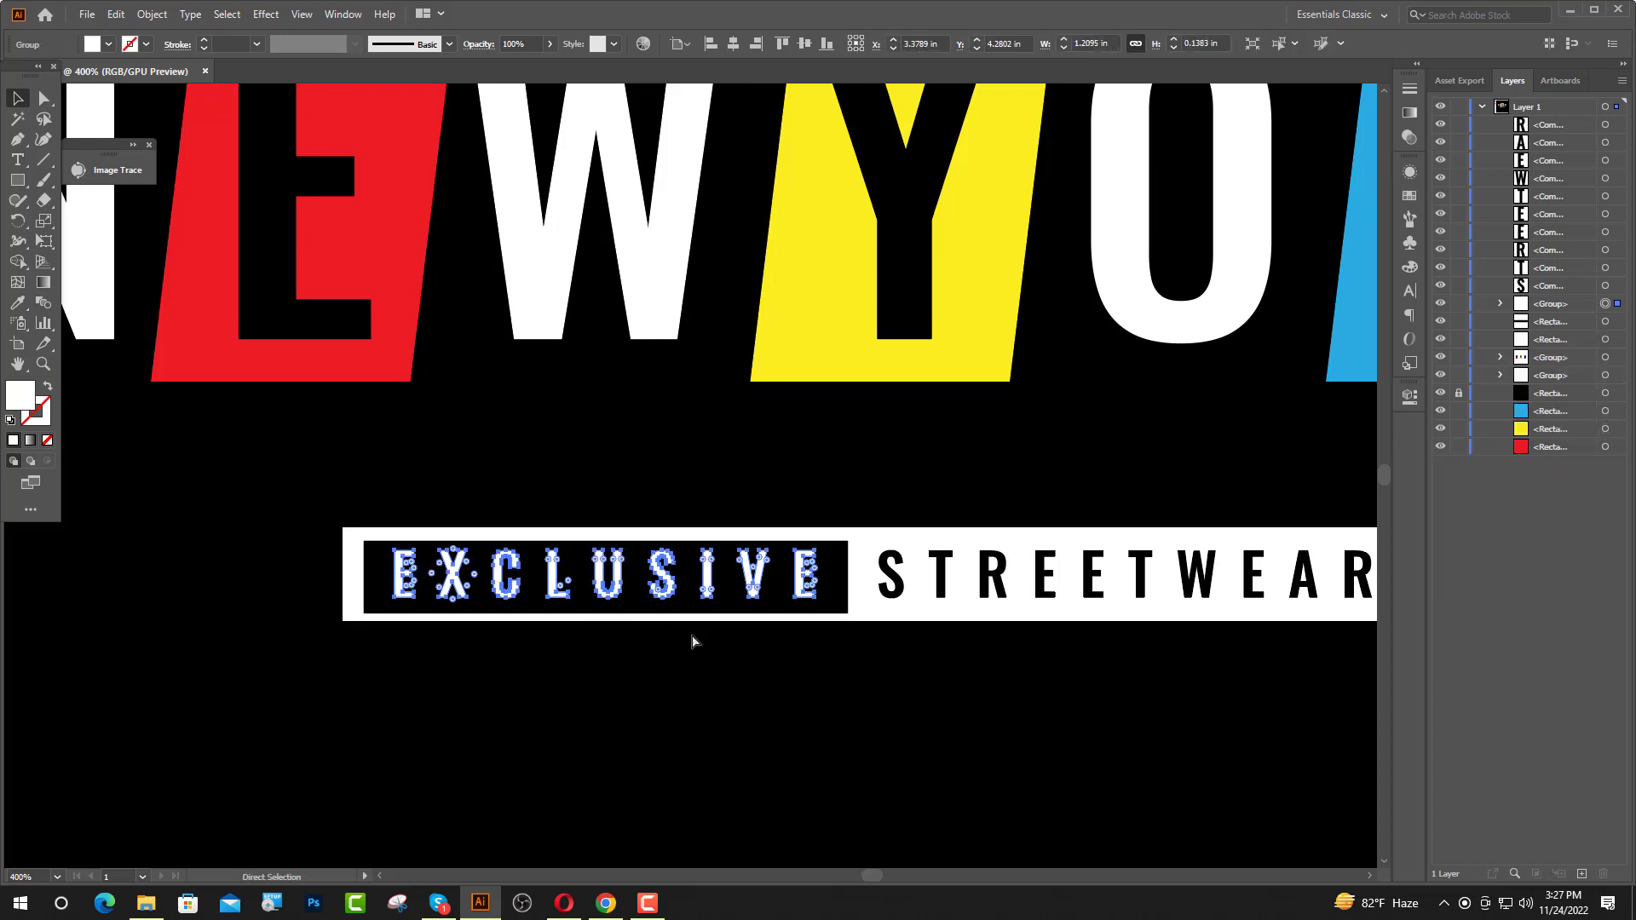
# - Group the STREETWEAR letters together, then select the white banner rectangle
pyautogui.click(891, 580)
pyautogui.keyDown('shift'); pyautogui.click(1606, 267); pyautogui.keyUp('shift')
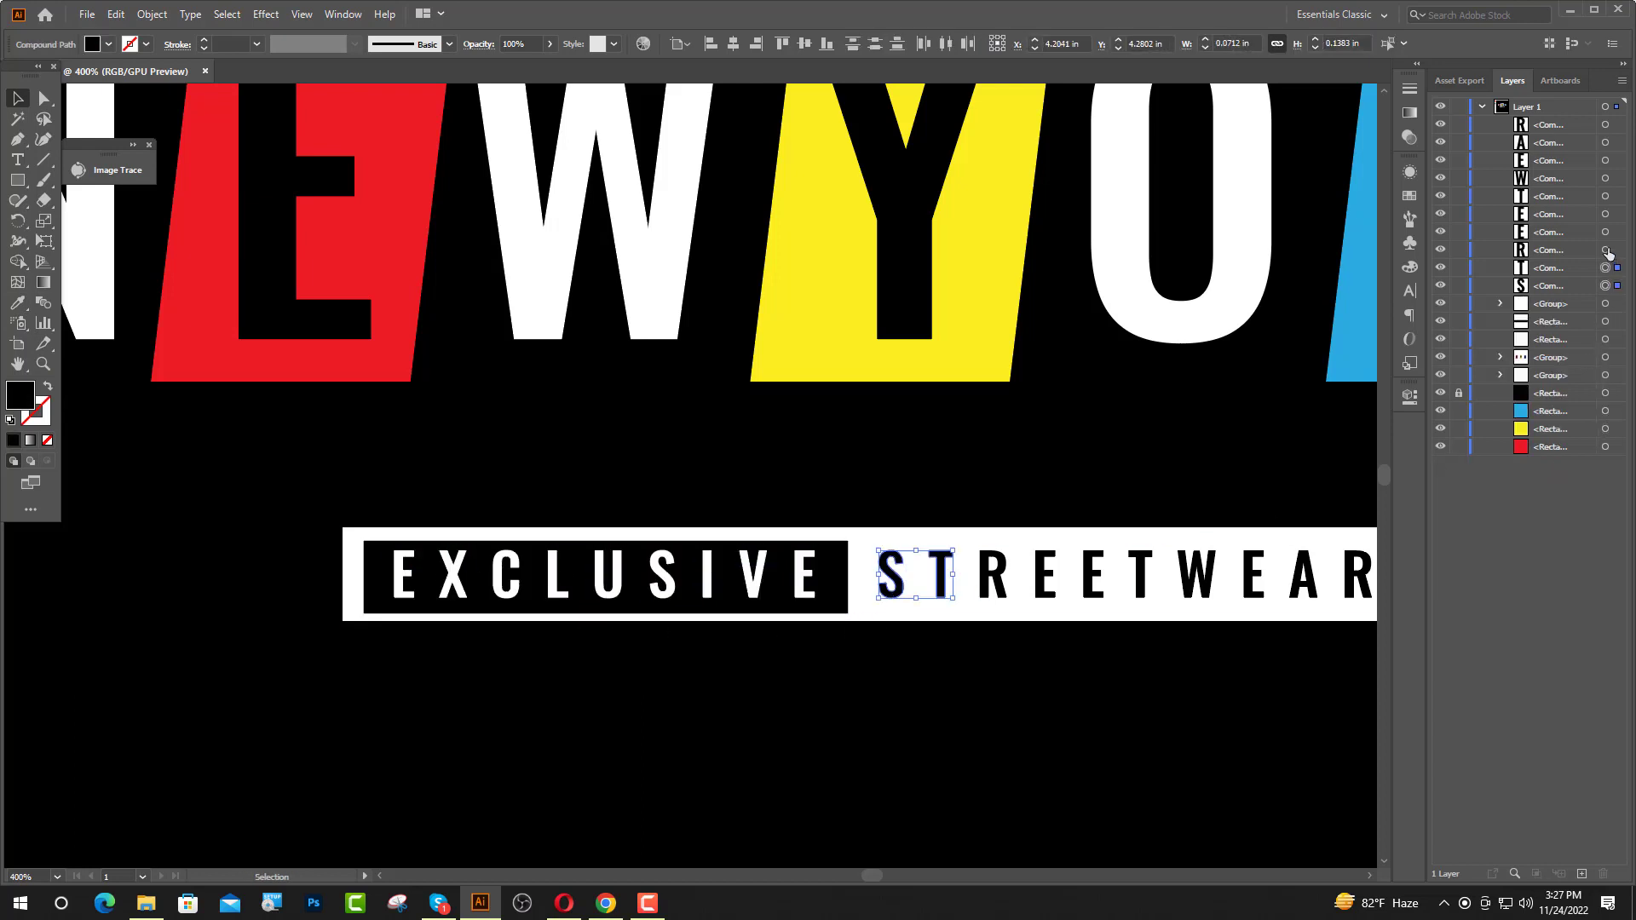
pyautogui.keyDown('shift'); pyautogui.click(1606, 232); pyautogui.keyUp('shift')
pyautogui.keyDown('shift'); pyautogui.click(1606, 197); pyautogui.keyUp('shift')
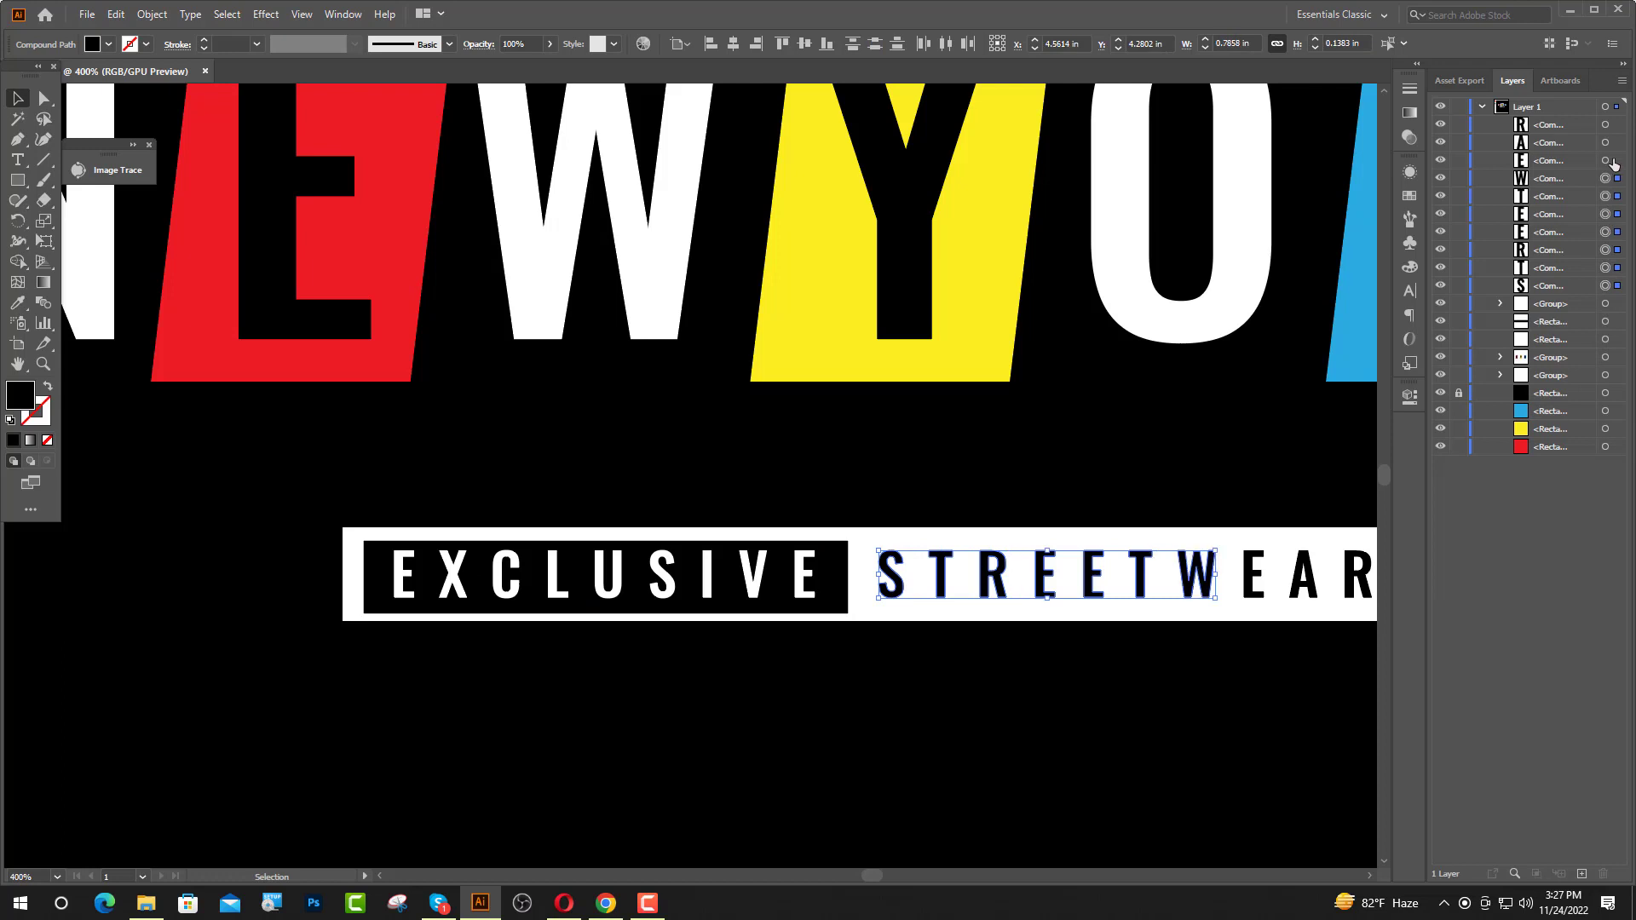
pyautogui.keyDown('shift'); pyautogui.click(1607, 160); pyautogui.keyUp('shift')
pyautogui.keyDown('shift'); pyautogui.click(1607, 125); pyautogui.keyUp('shift')
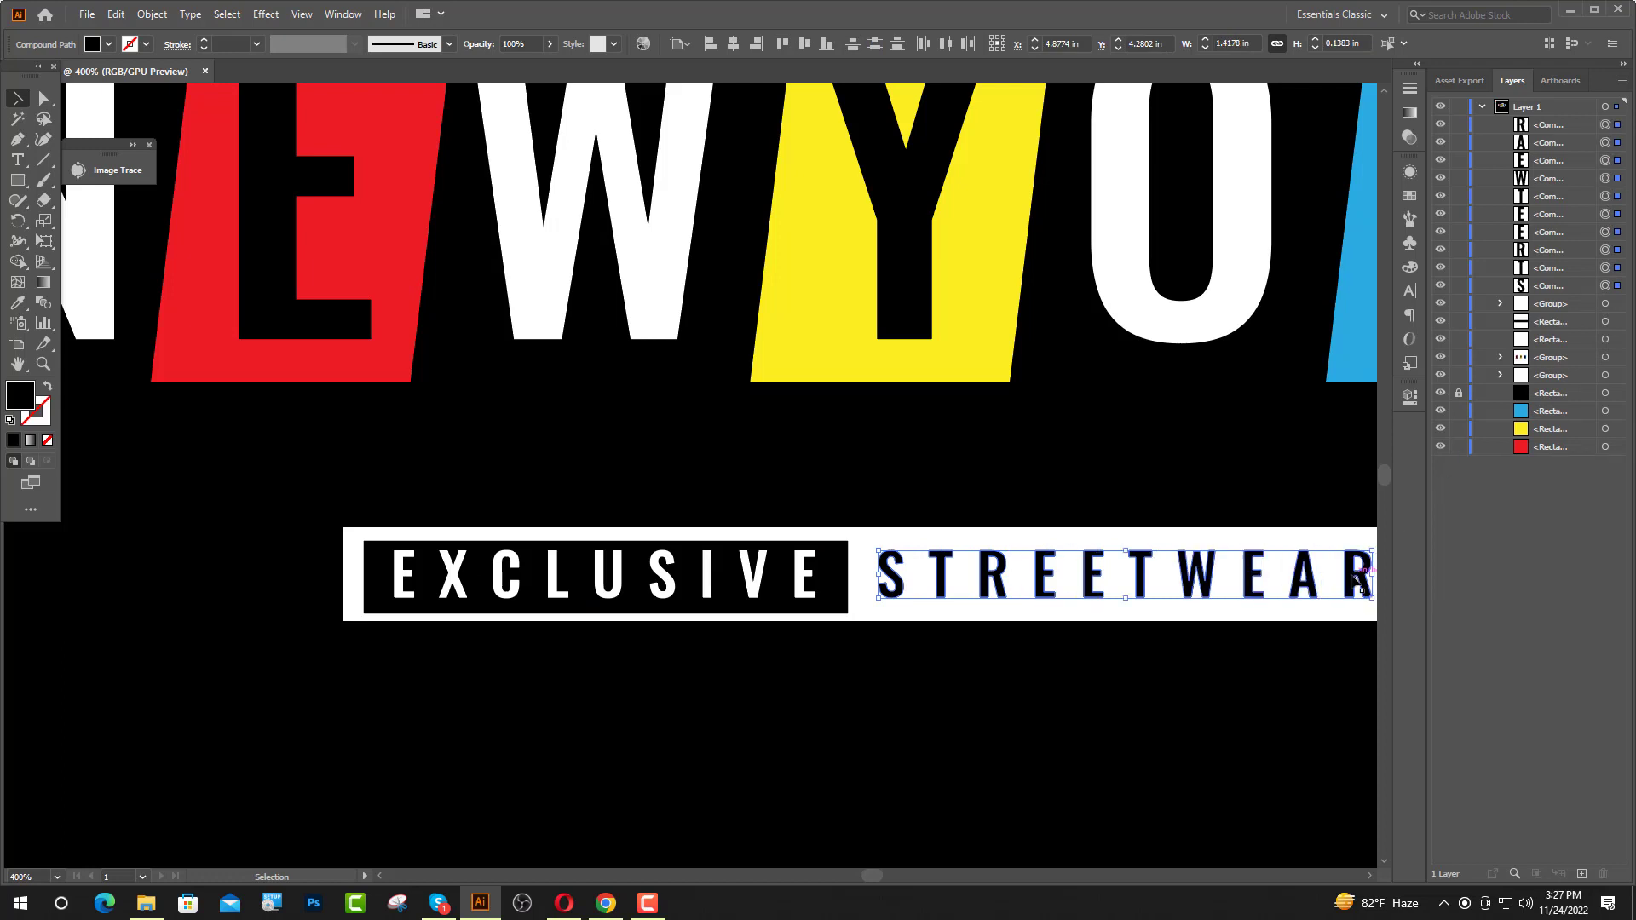
pyautogui.press('a')
pyautogui.hotkey('ctrl', 'g')
pyautogui.press('v')
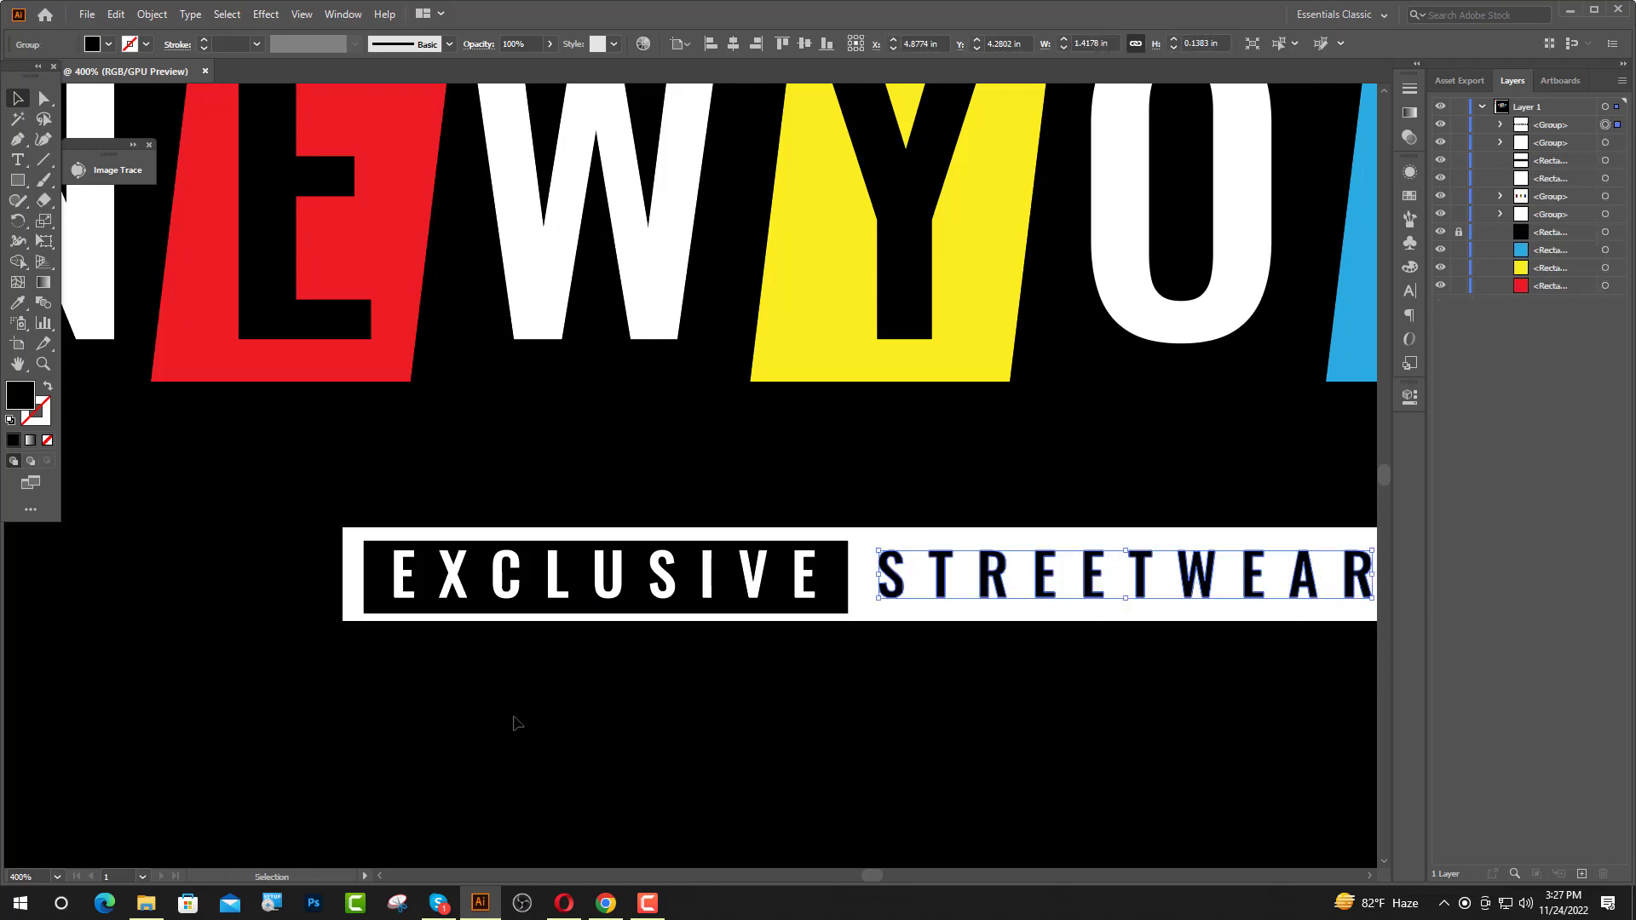
pyautogui.scroll(-1, 418, 663)
pyautogui.click(1193, 618)
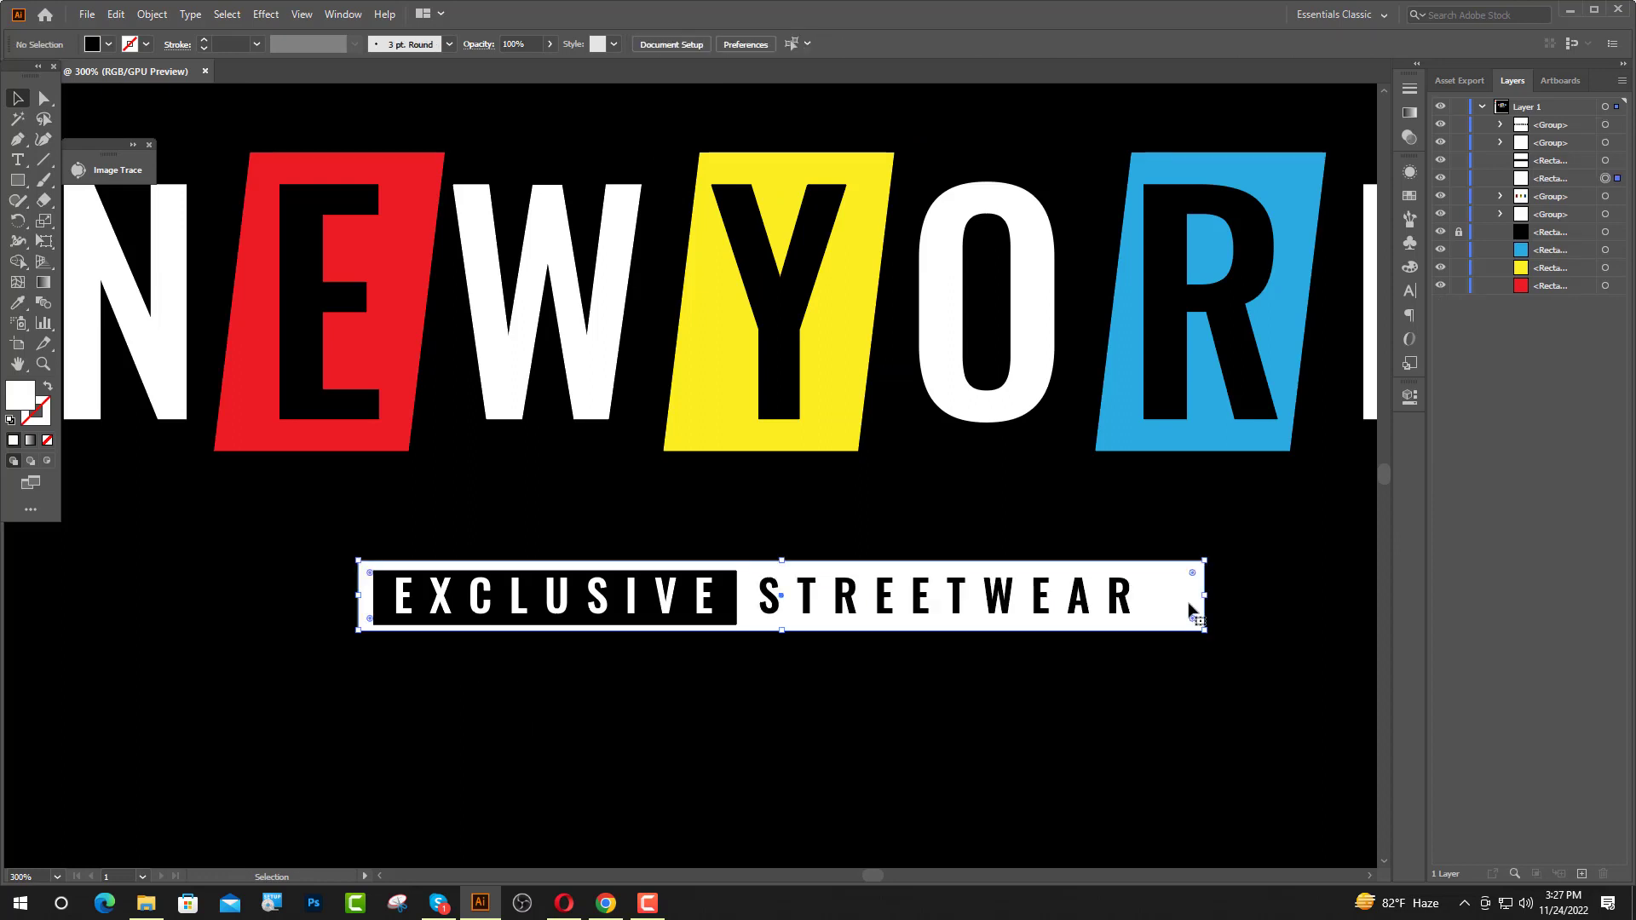
# - Trim the white banner to end past STREETWEAR and widen the black EXCLUSIVE box leftward
pyautogui.moveTo(1204, 597); pyautogui.dragTo(1166, 597)
pyautogui.click(573, 675)
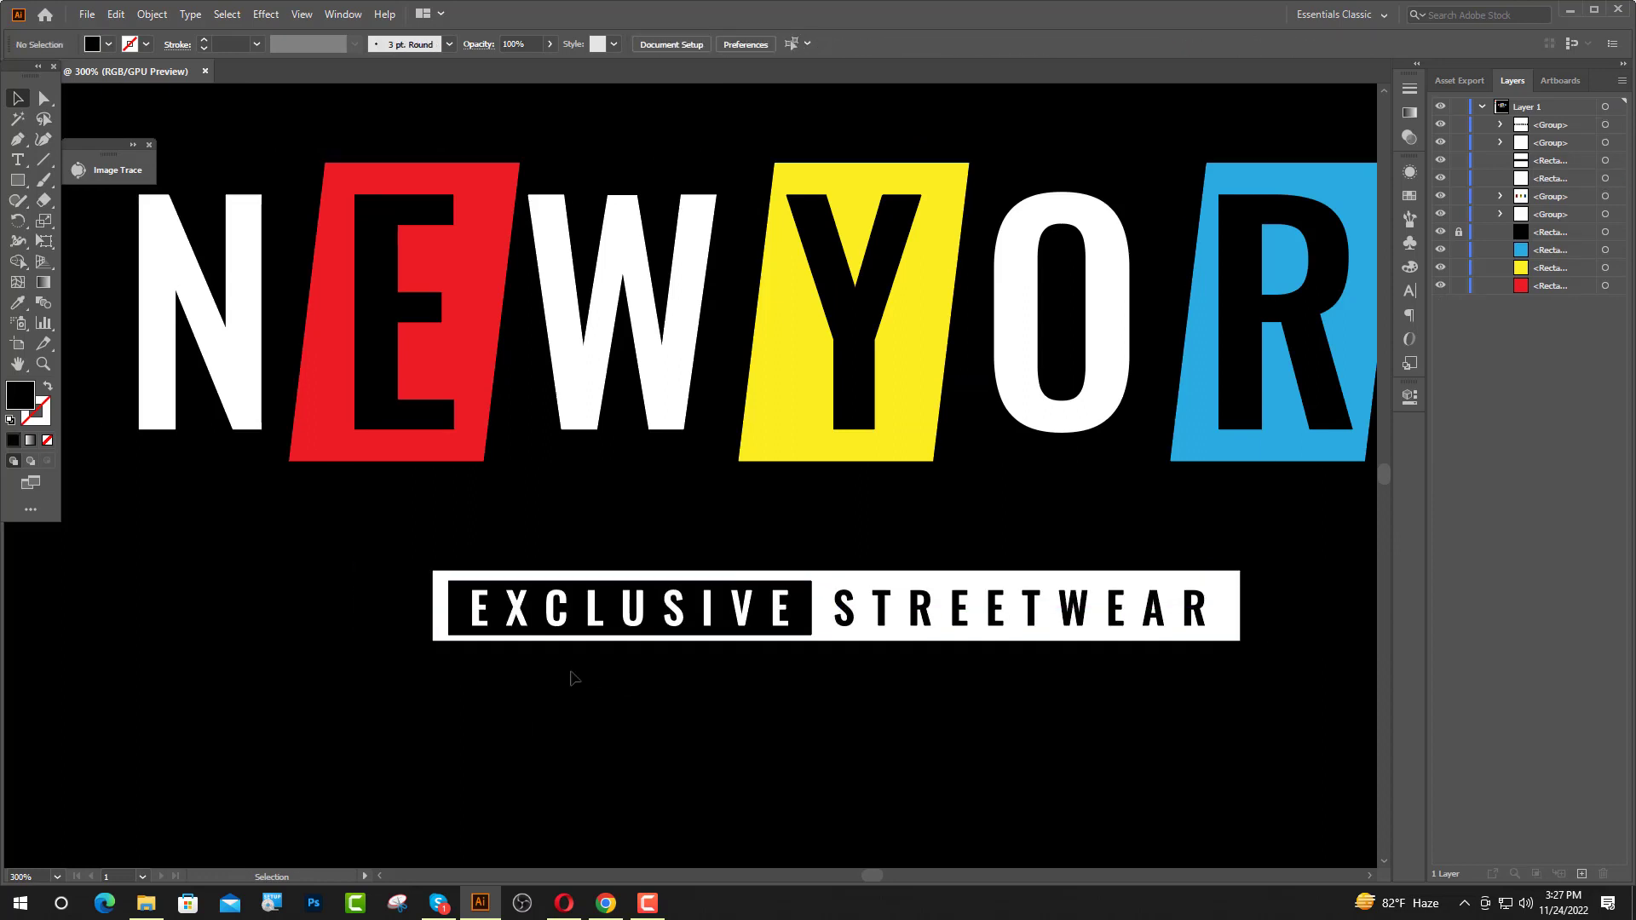
pyautogui.scroll(4, 475, 662)
pyautogui.click(465, 706)
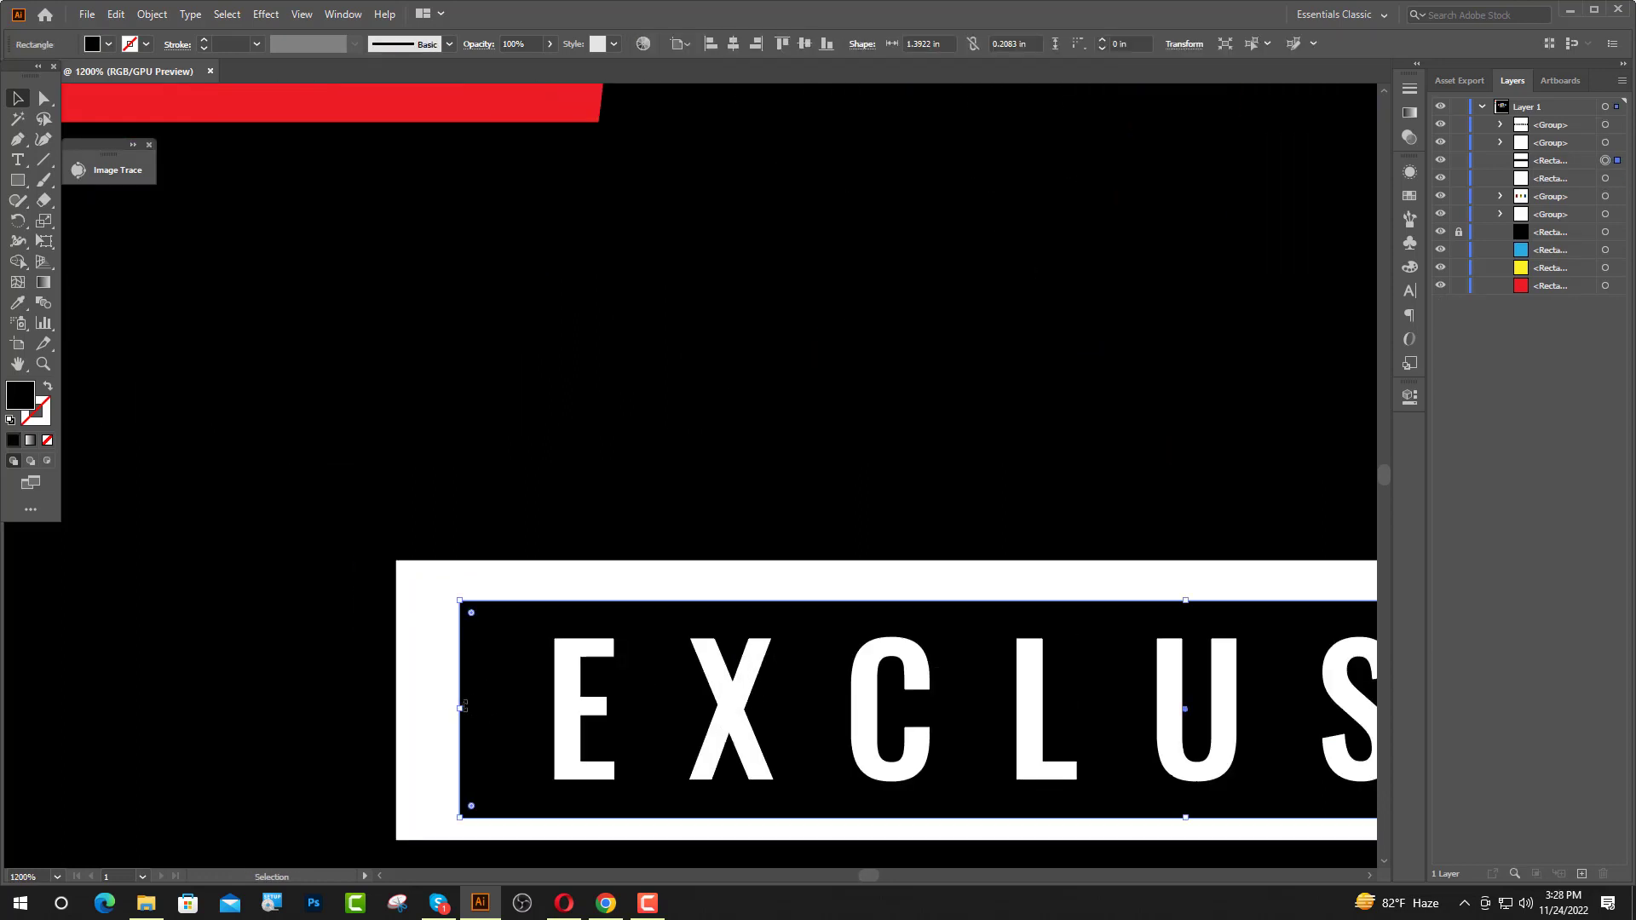
pyautogui.moveTo(461, 714); pyautogui.dragTo(430, 714)
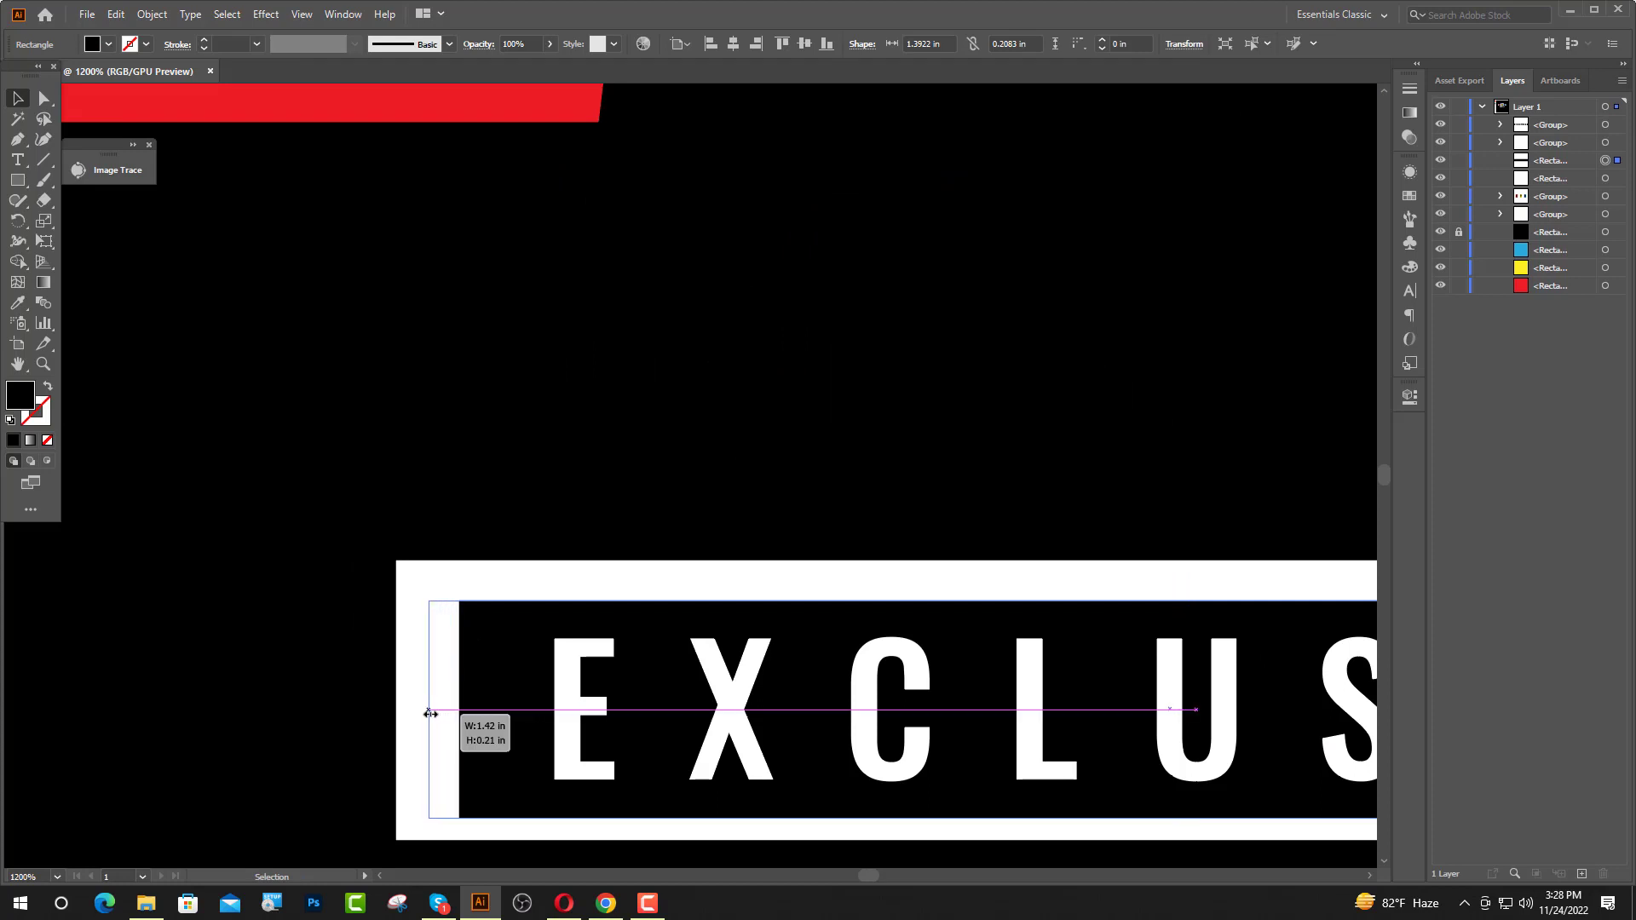
pyautogui.click(380, 657)
pyautogui.hotkey('ctrl', '0')
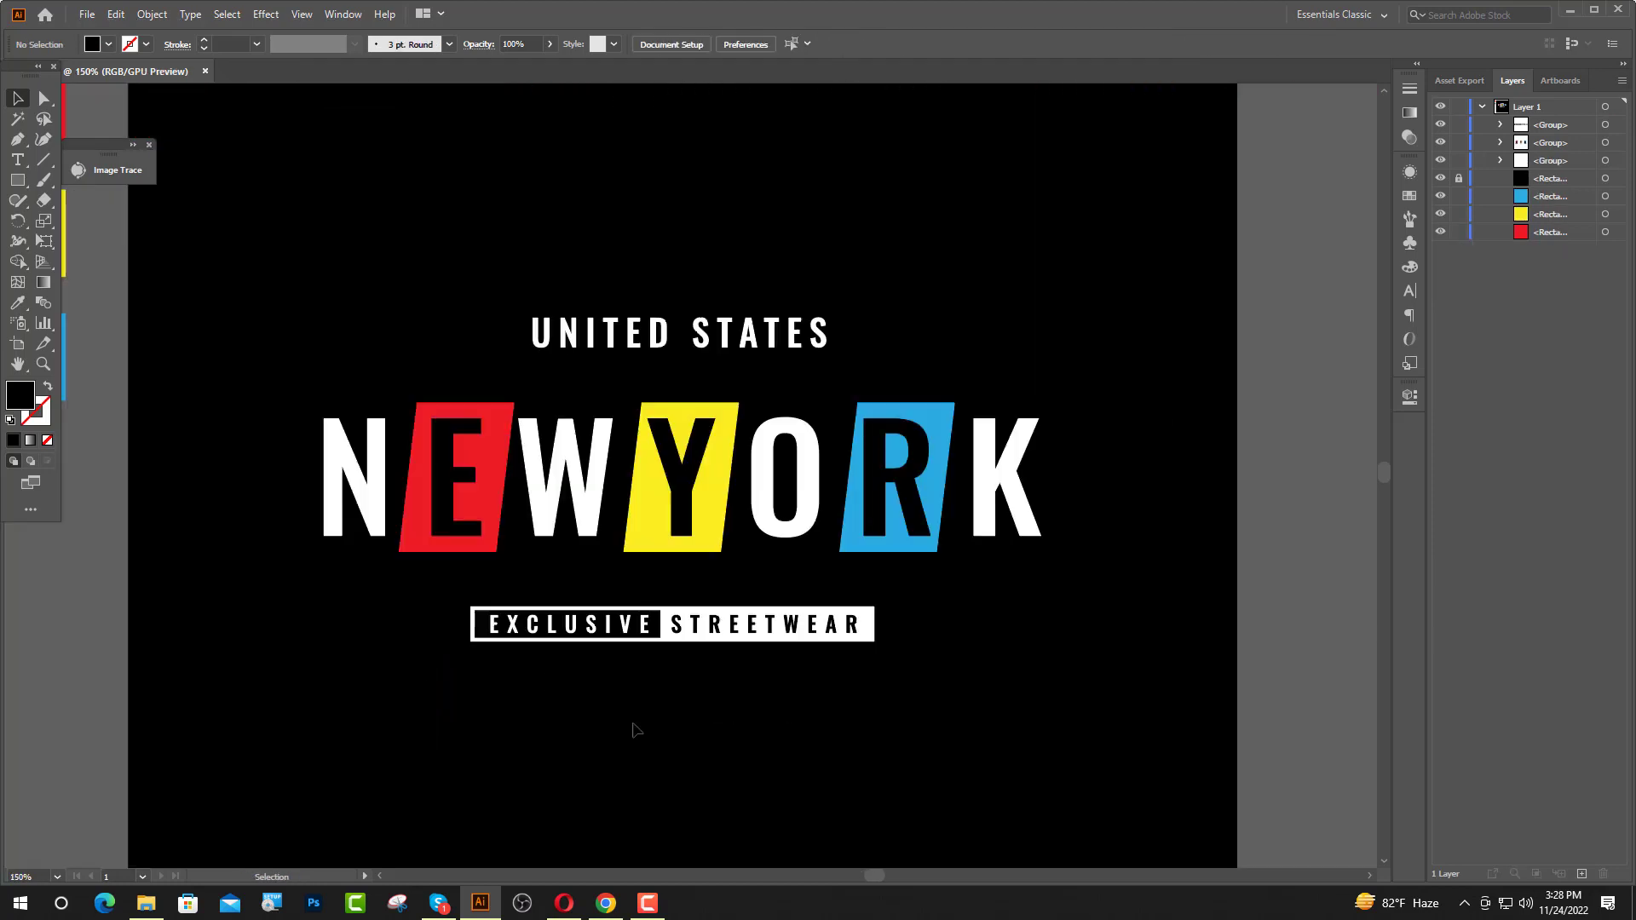
# - Type 'CORE DENIM' below the banner in Regular weight at 24 pt
pyautogui.press('t')
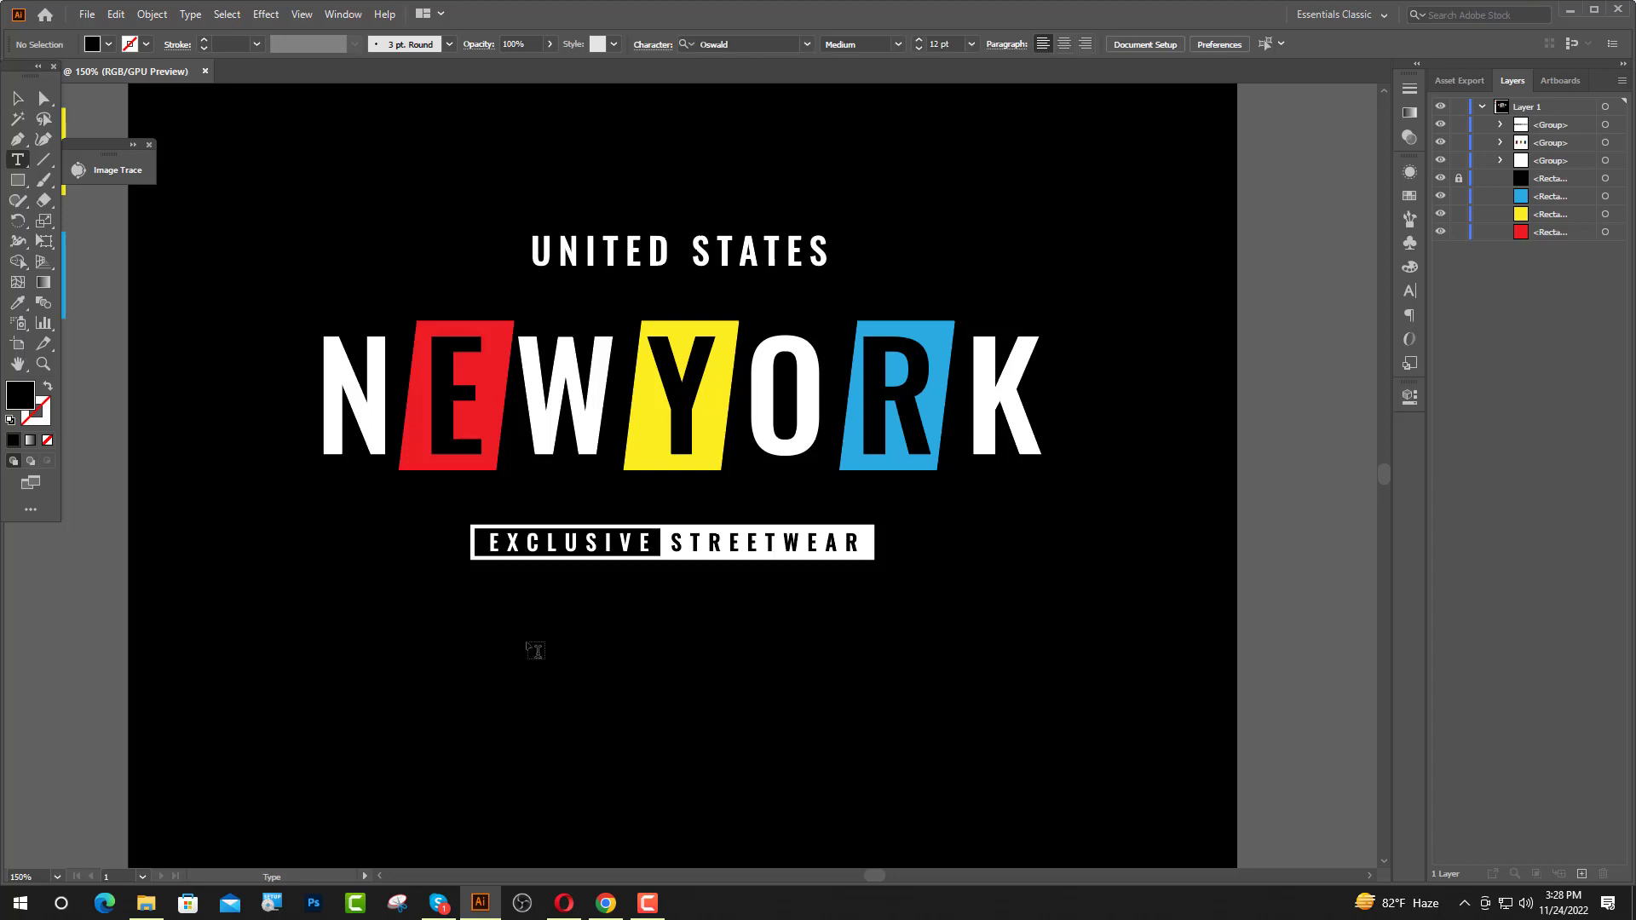
pyautogui.click(515, 668)
pyautogui.click(773, 44)
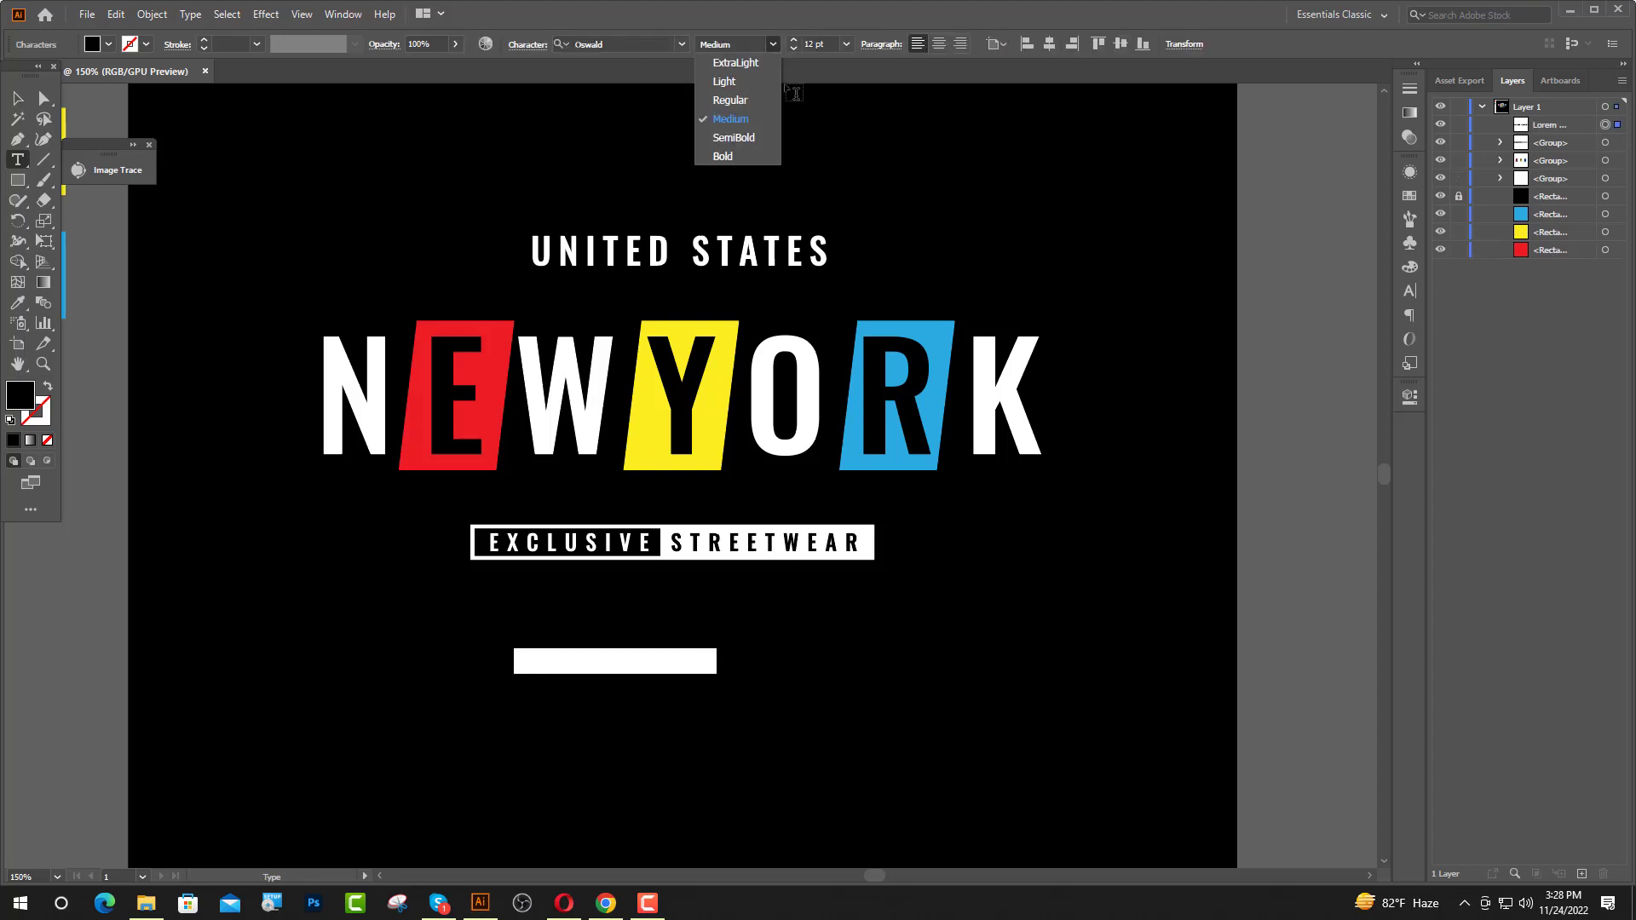
pyautogui.click(731, 101)
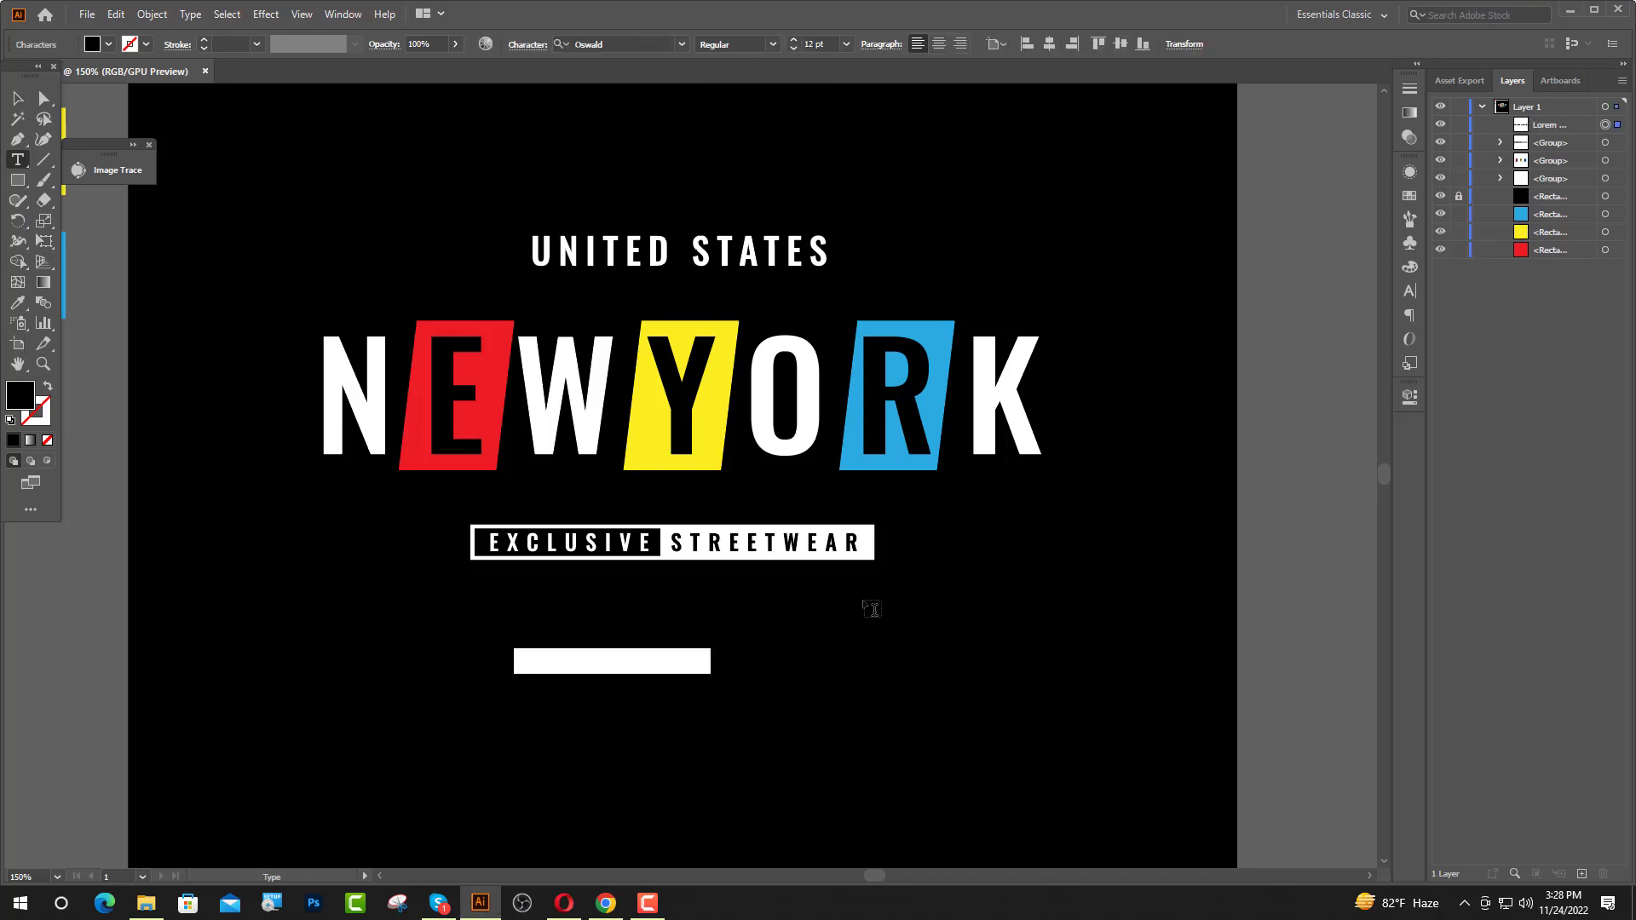
pyautogui.doubleClick(807, 45)
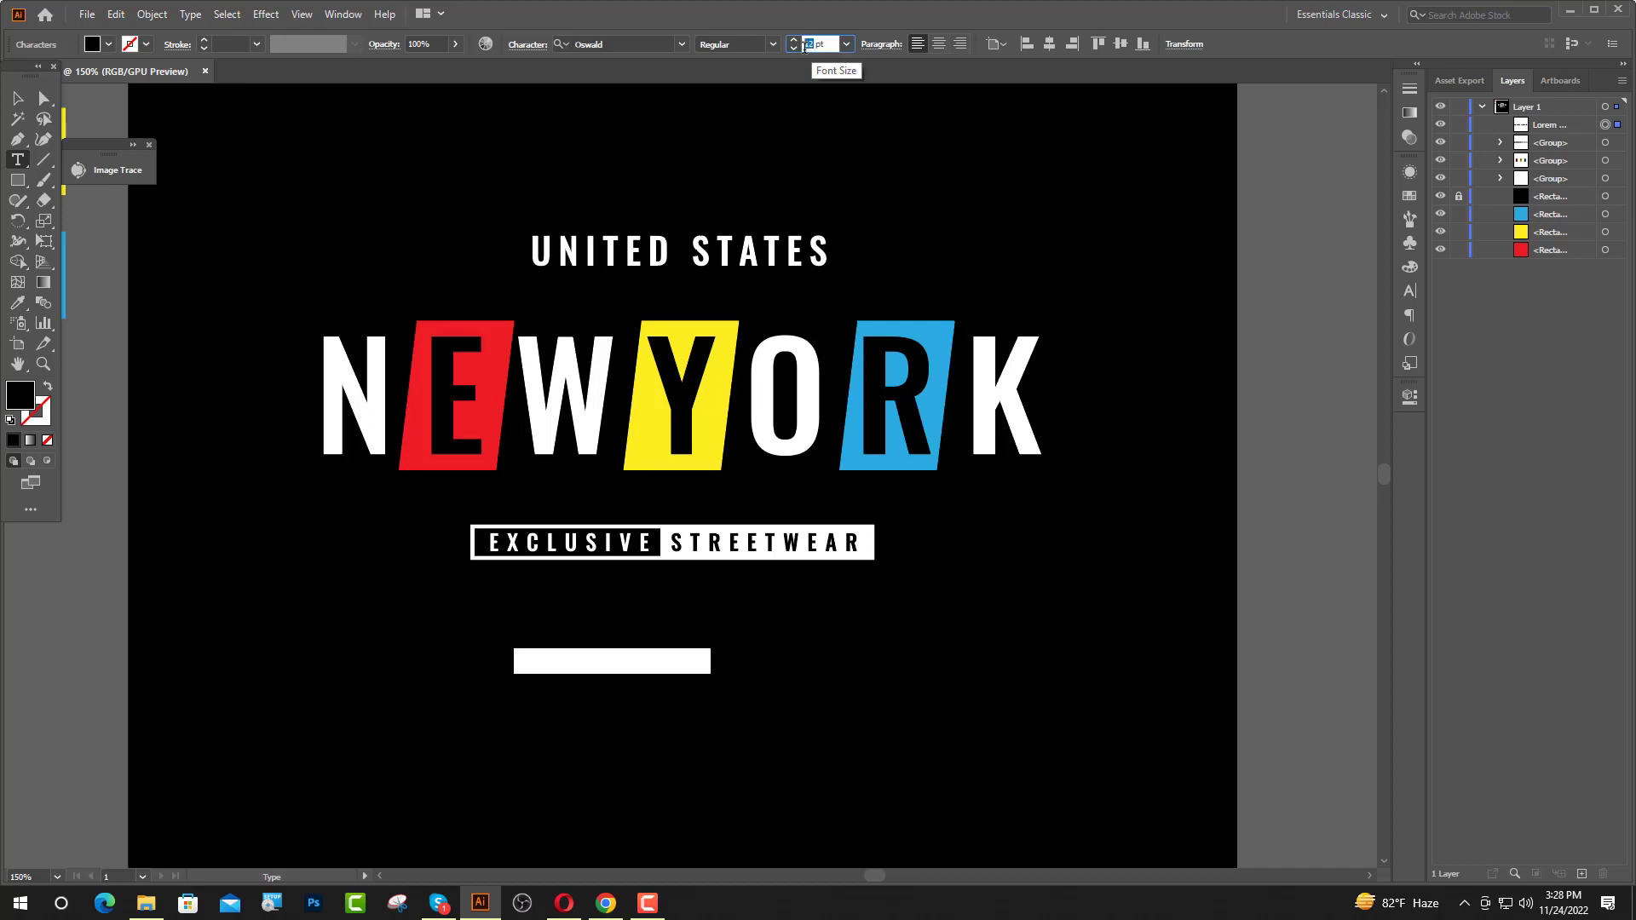
pyautogui.write('8')
pyautogui.press('Return')
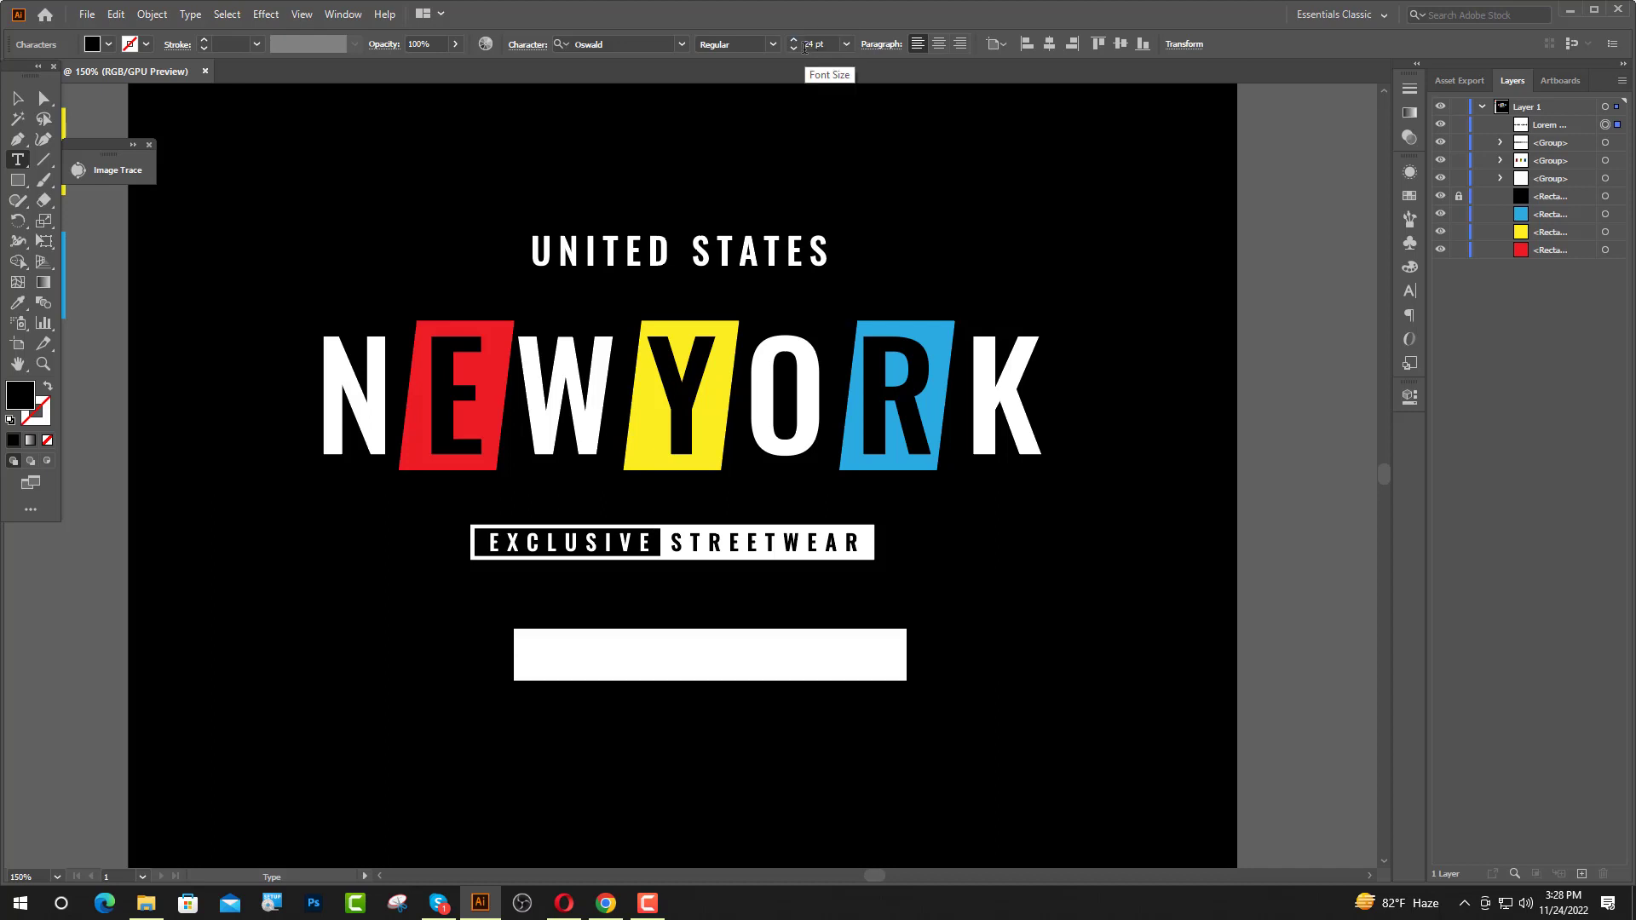
pyautogui.write('co')
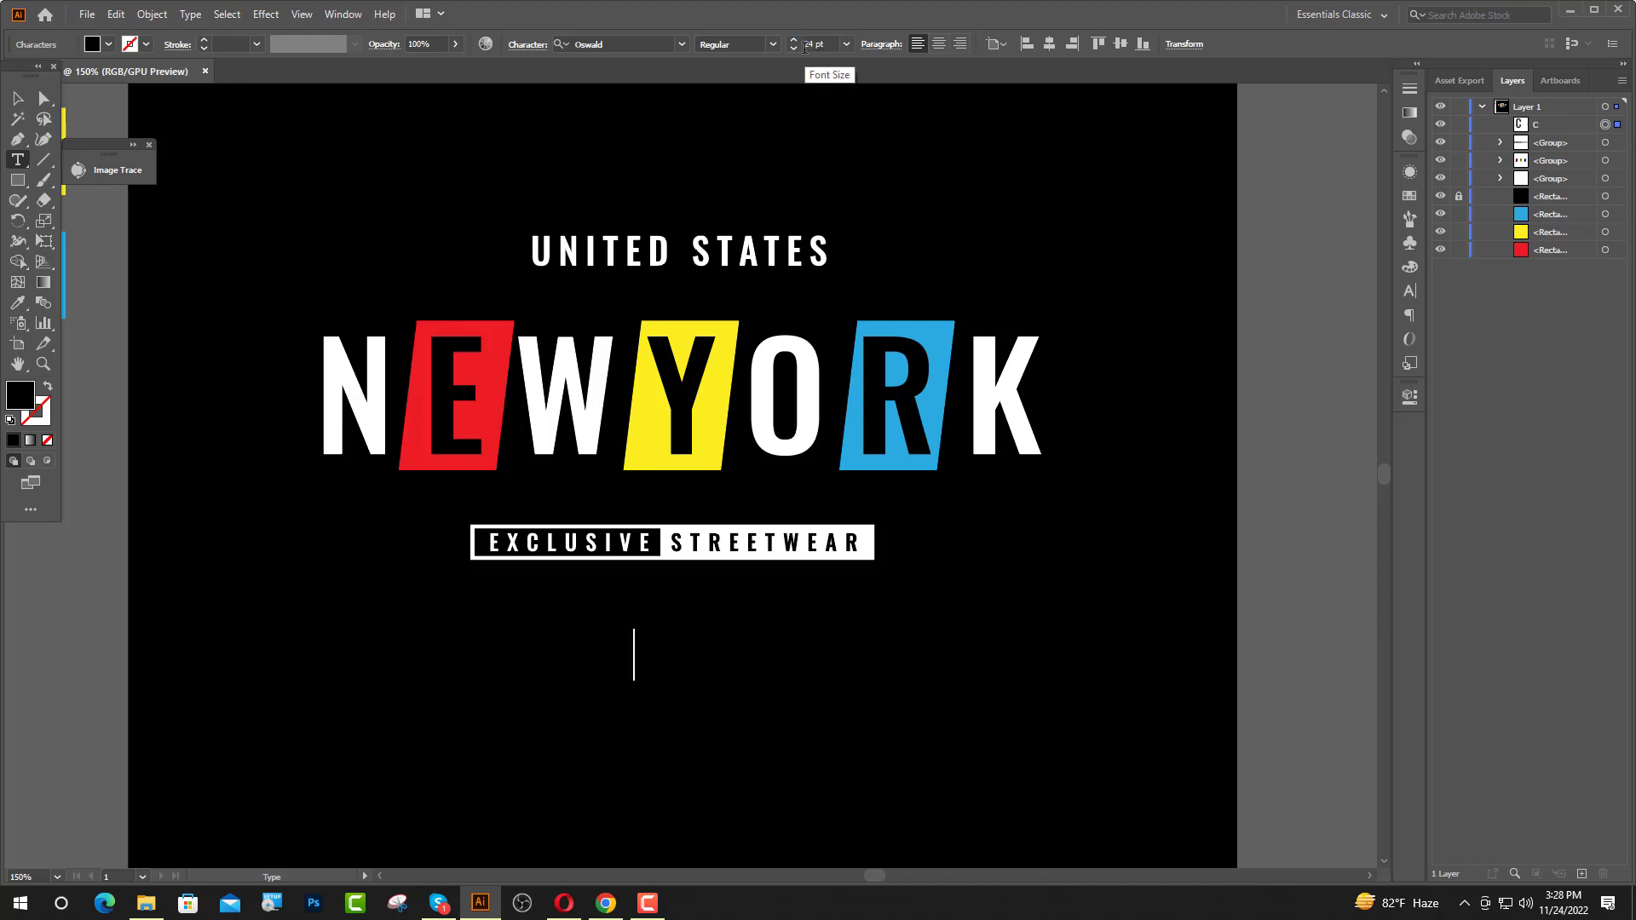
pyautogui.write('llecti')
pyautogui.write('o')
pyautogui.press('Escape')
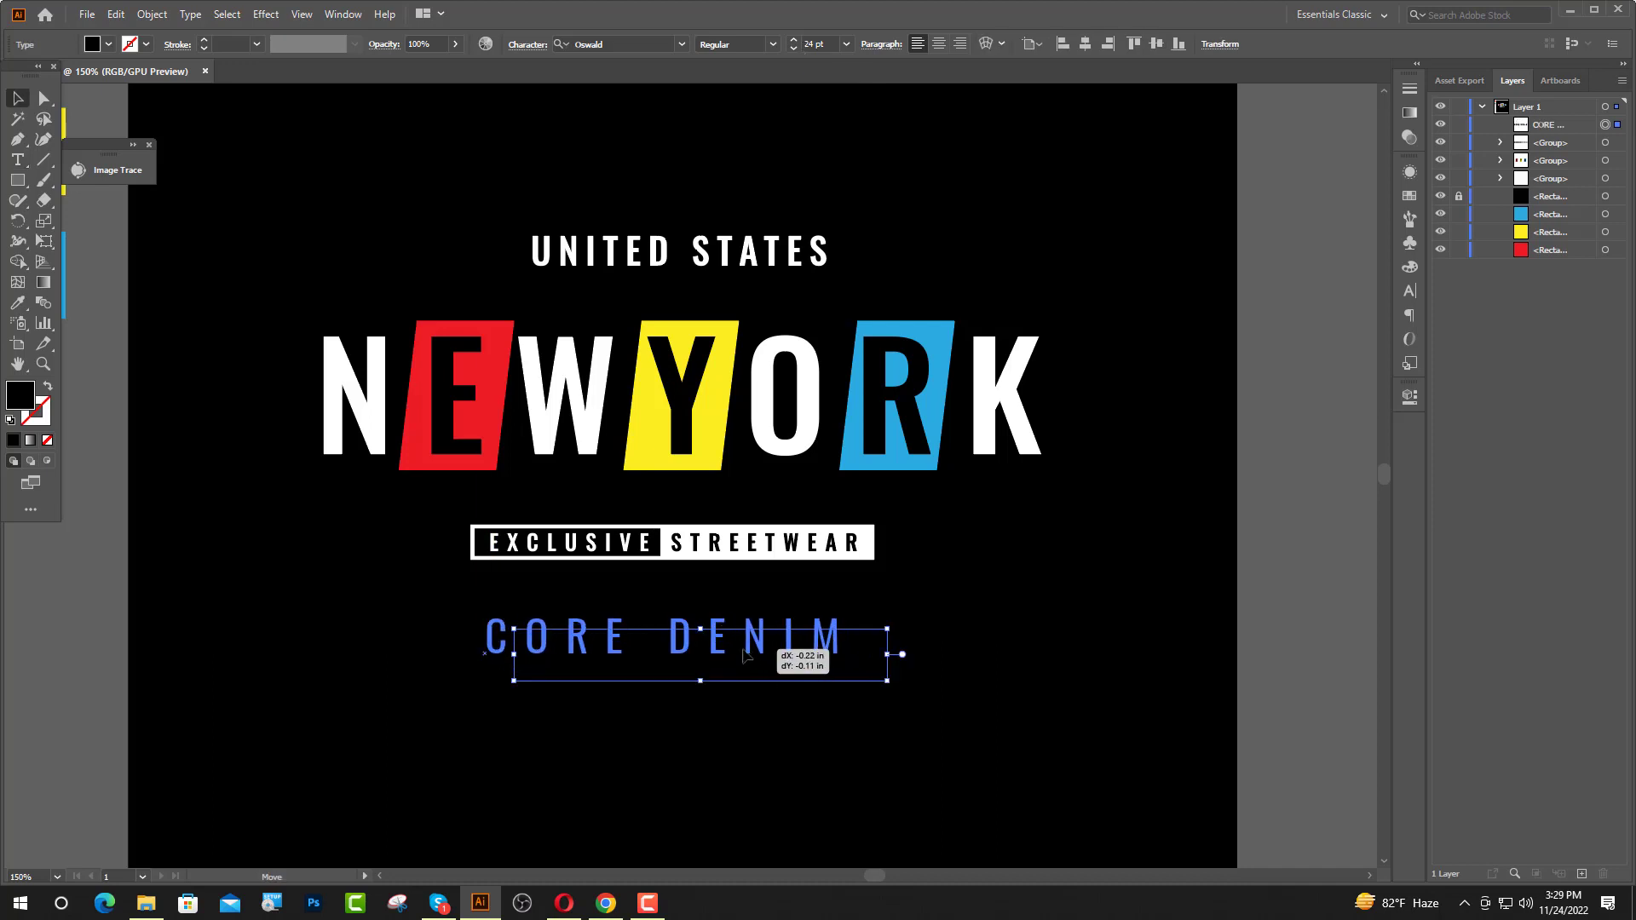
# - Colour CORE DENIM white, sampled from the N, and set its tracking to 200
pyautogui.click(16, 305)
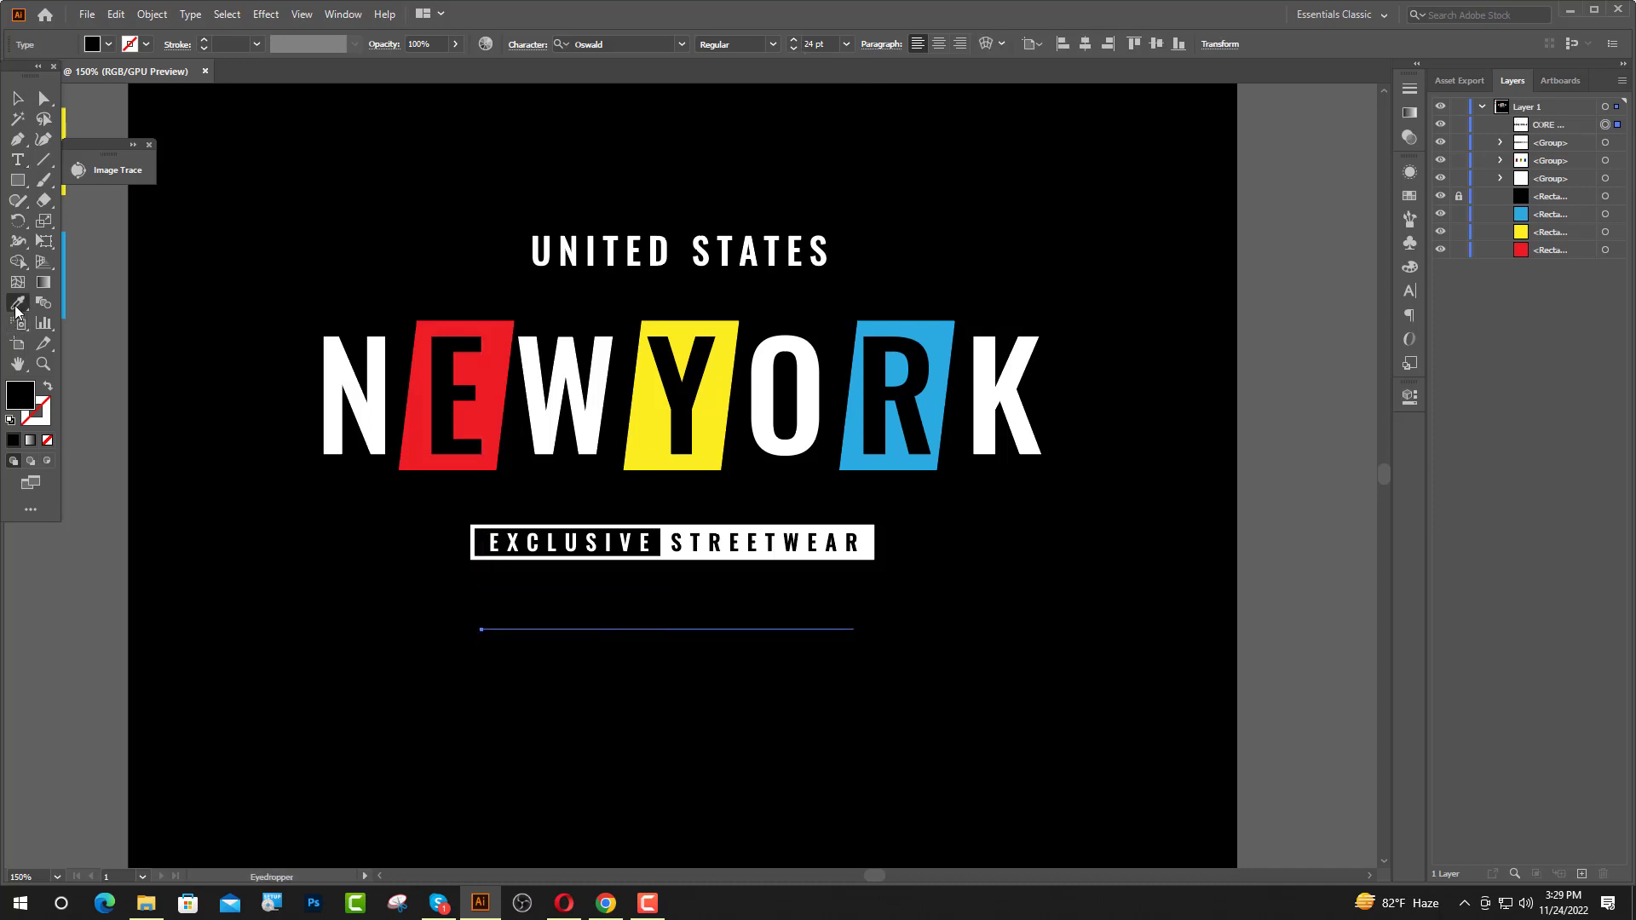
pyautogui.click(329, 366)
pyautogui.press('v')
pyautogui.click(1410, 291)
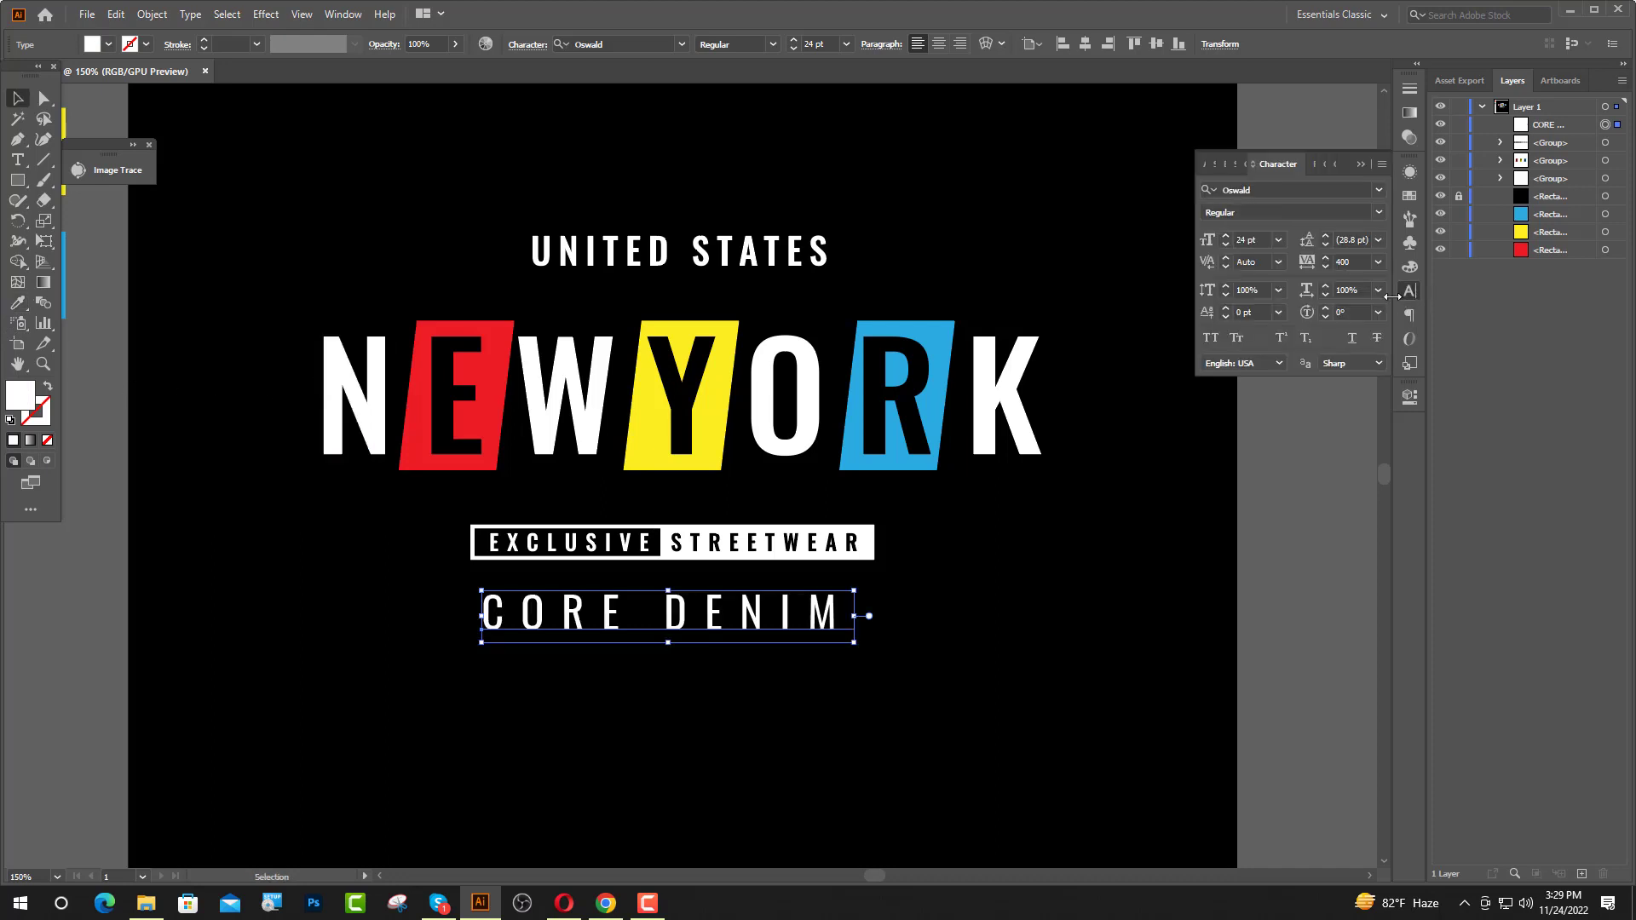
pyautogui.click(1379, 262)
pyautogui.click(1407, 509)
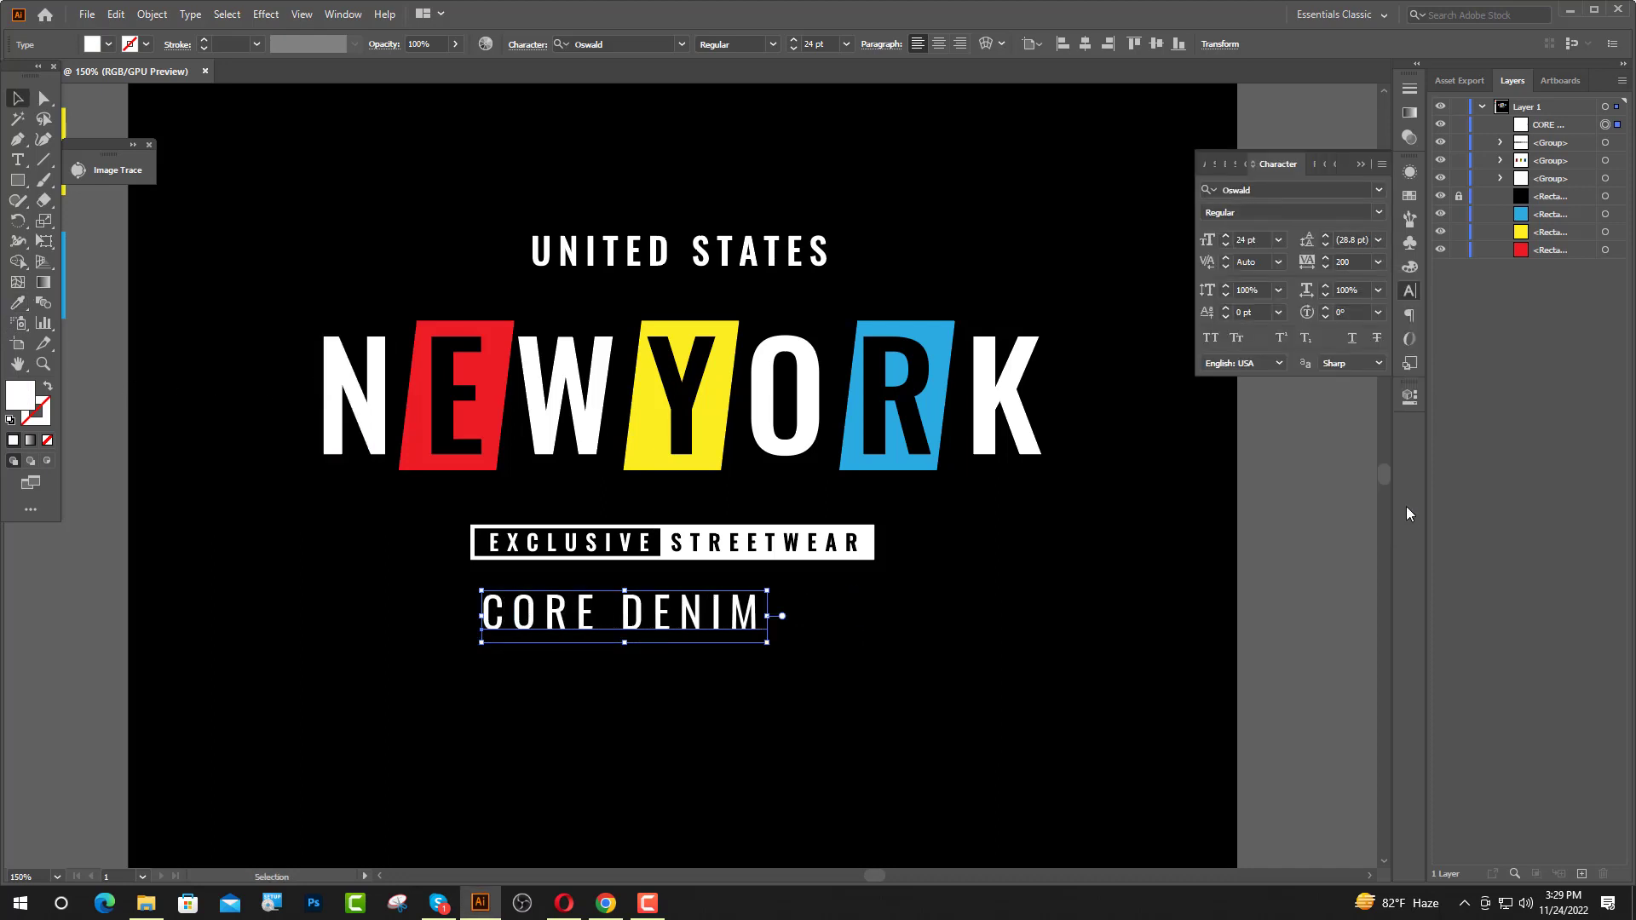
pyautogui.click(1360, 165)
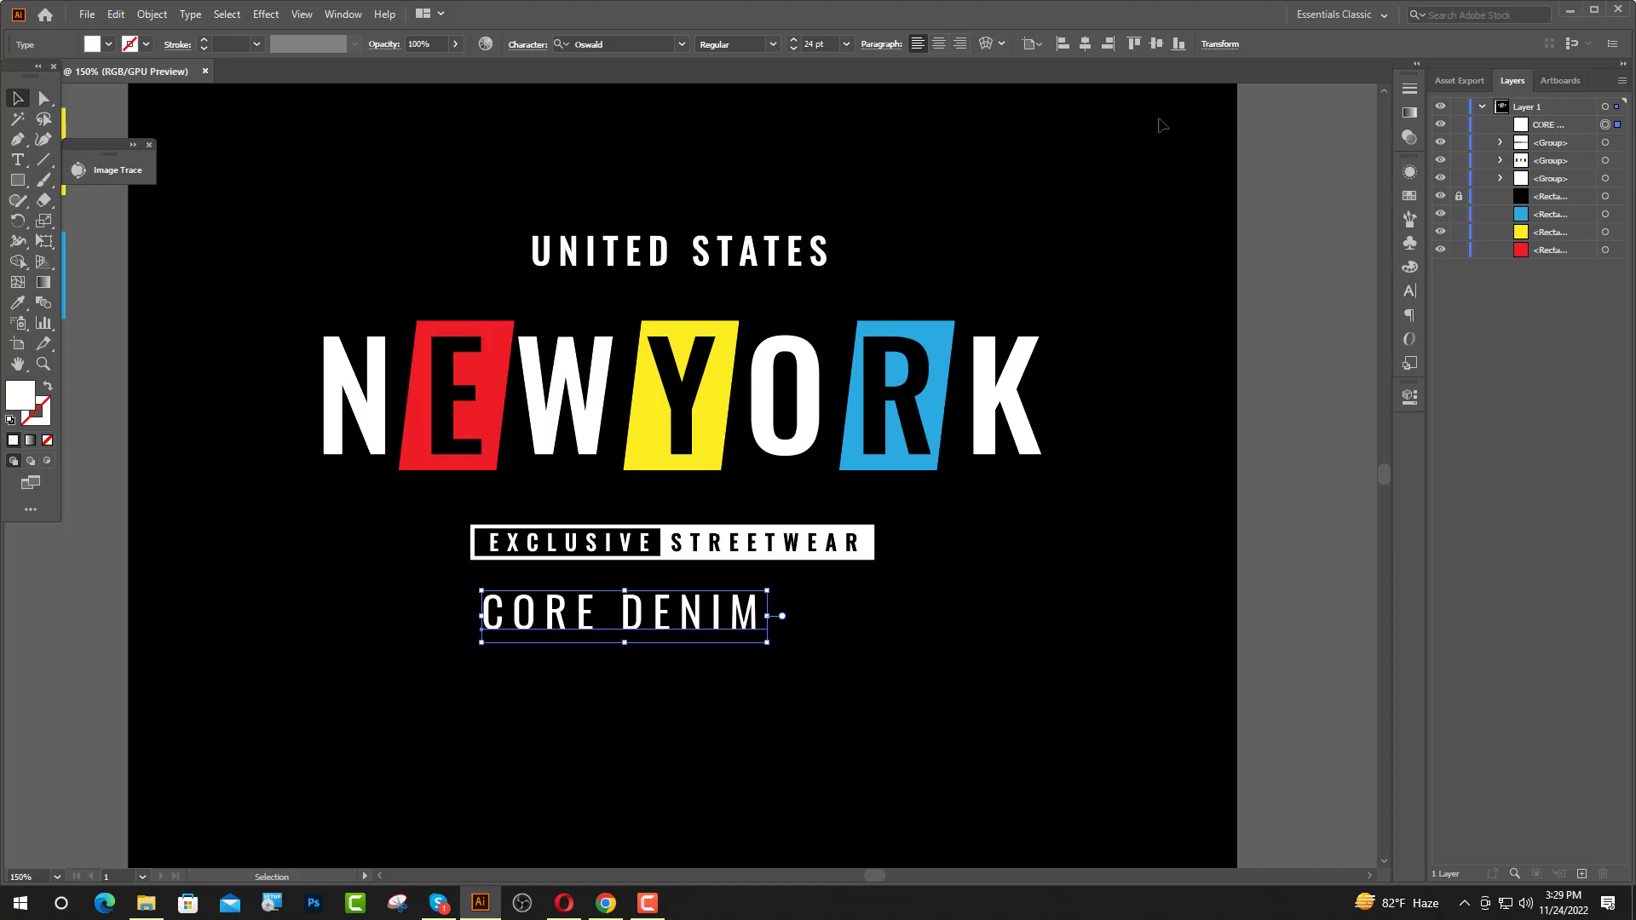
# - Centre CORE DENIM horizontally on the artboard and convert it to outlines
pyautogui.click(1085, 45)
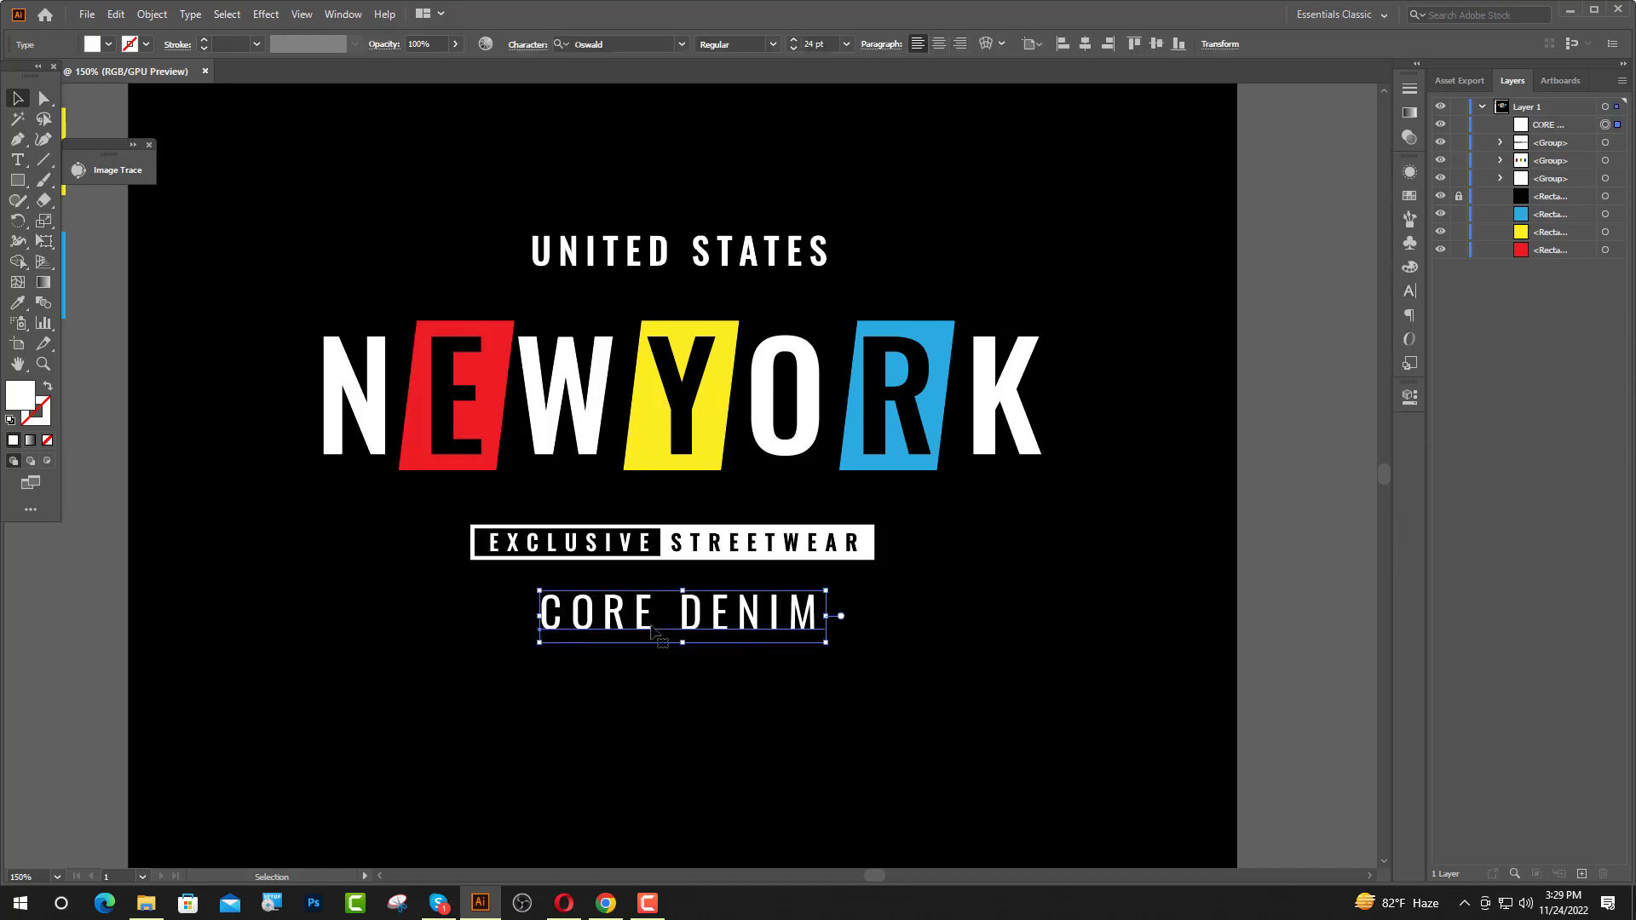
pyautogui.rightClick(653, 274)
pyautogui.click(749, 392)
pyautogui.click(672, 676)
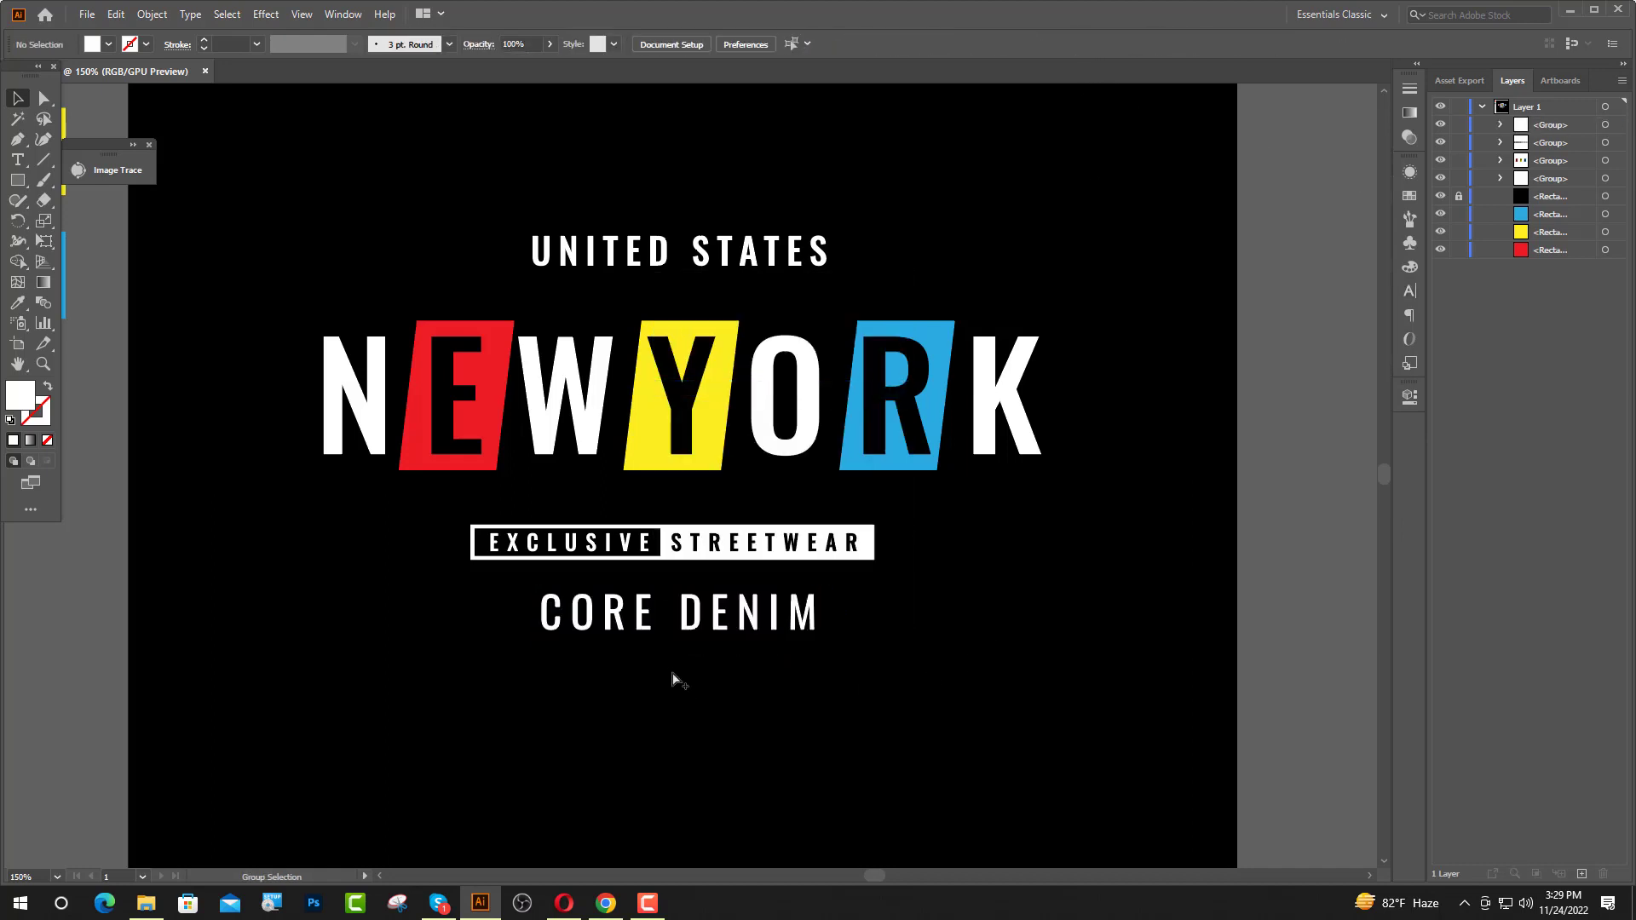
pyautogui.scroll(1, 672, 676)
# - Type 'SINCE - 2022' below CORE DENIM in Bold at 12 pt
pyautogui.press('t')
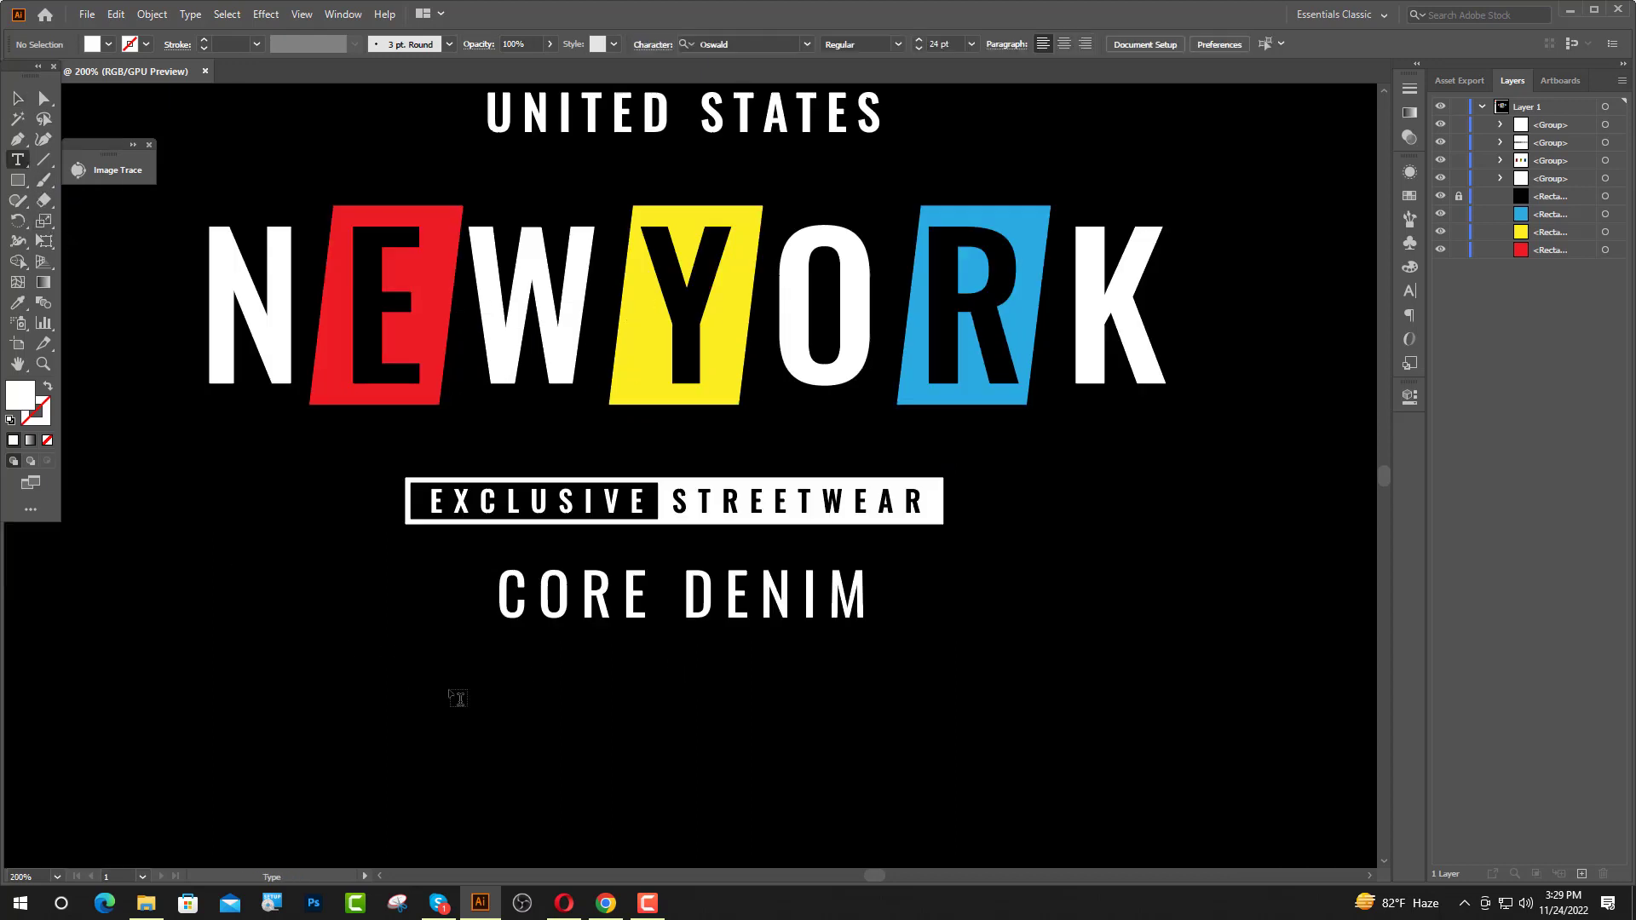
pyautogui.click(536, 704)
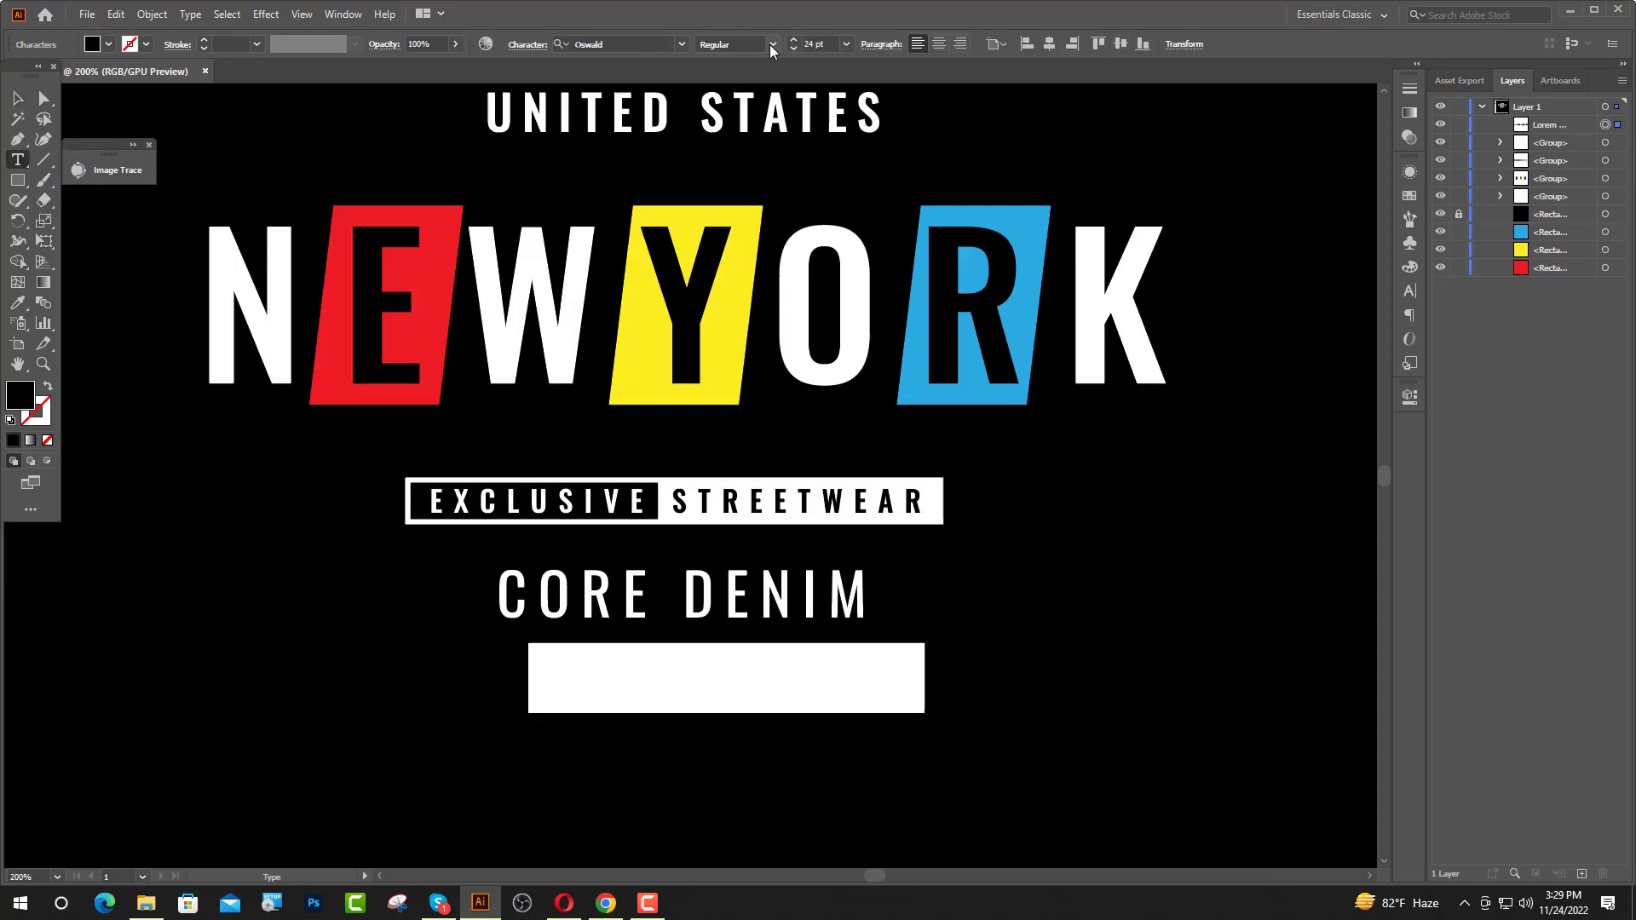
pyautogui.click(806, 44)
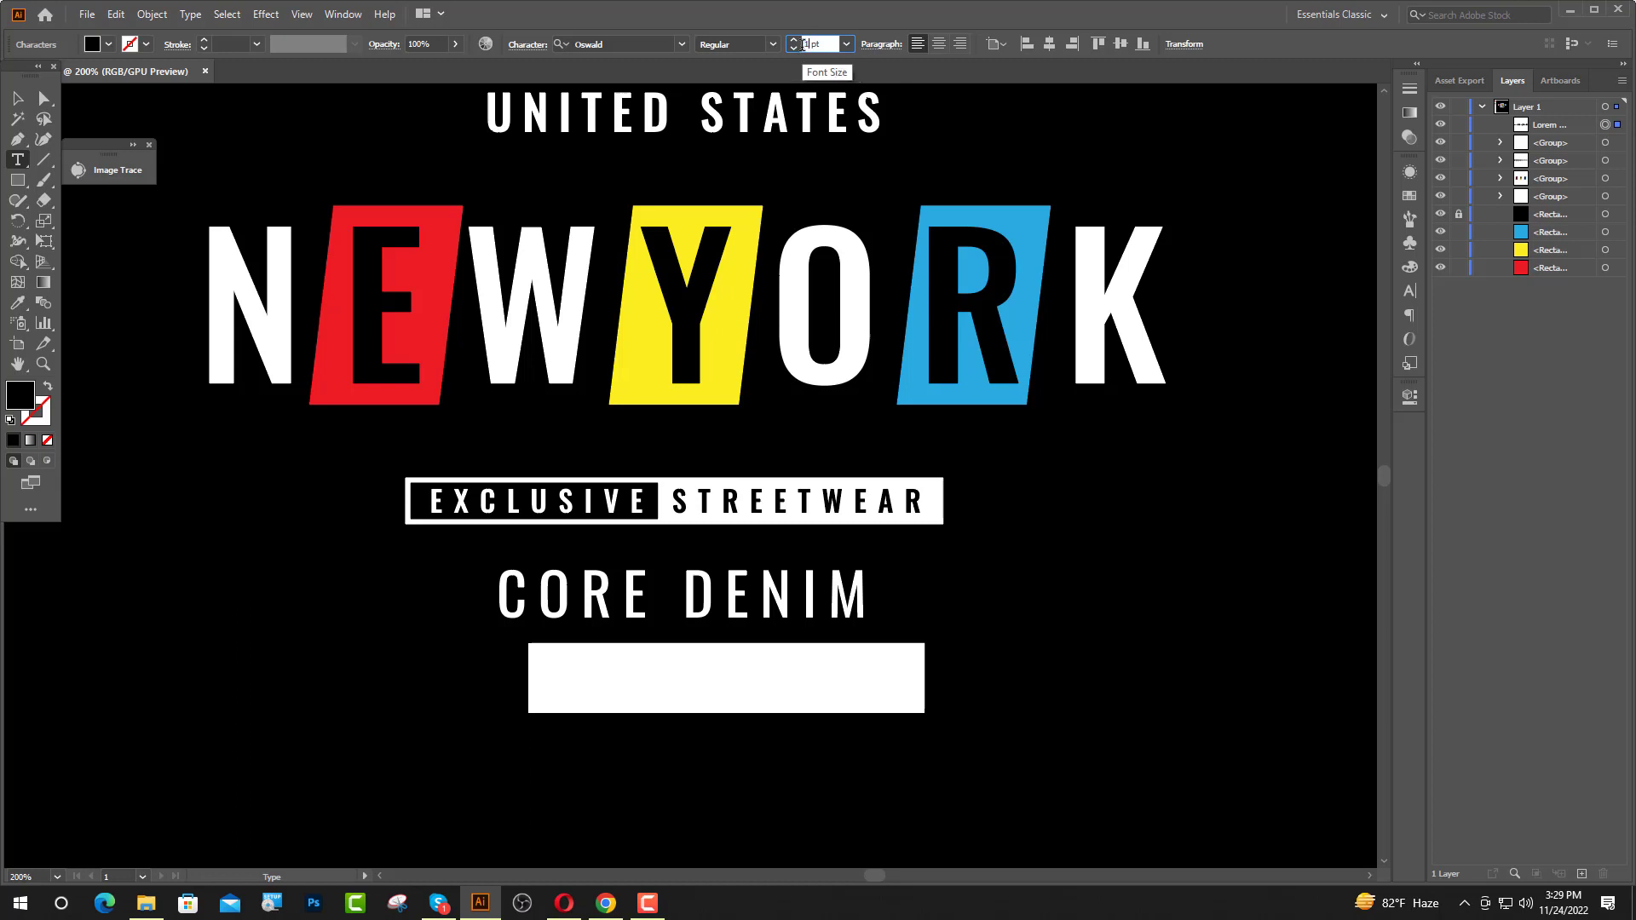
pyautogui.press('Return')
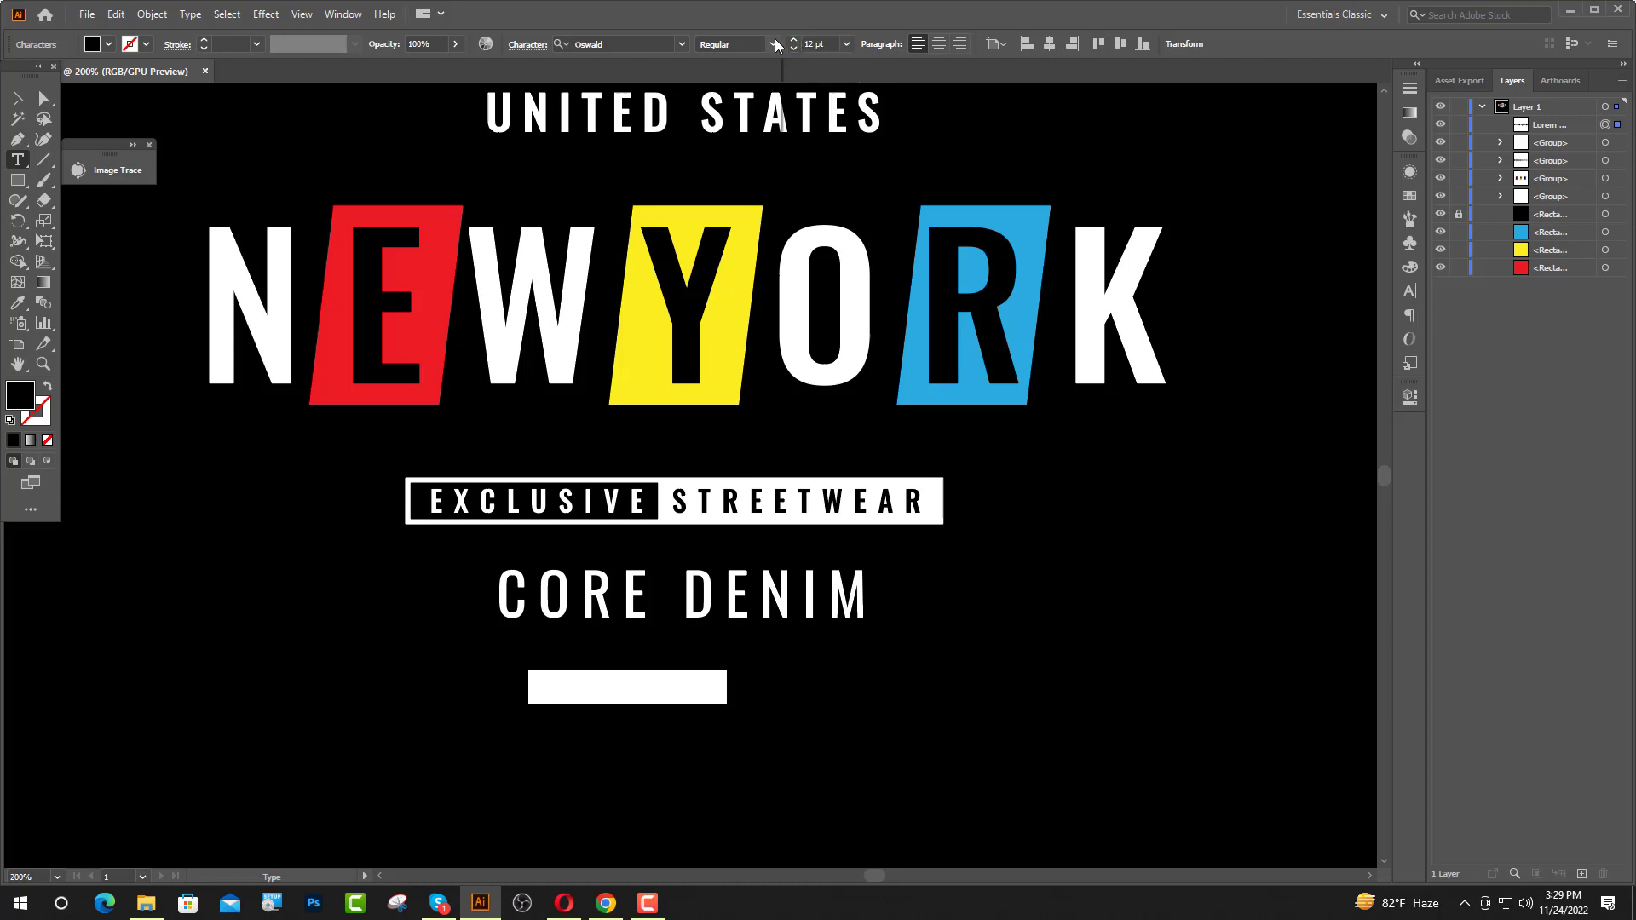
pyautogui.click(774, 41)
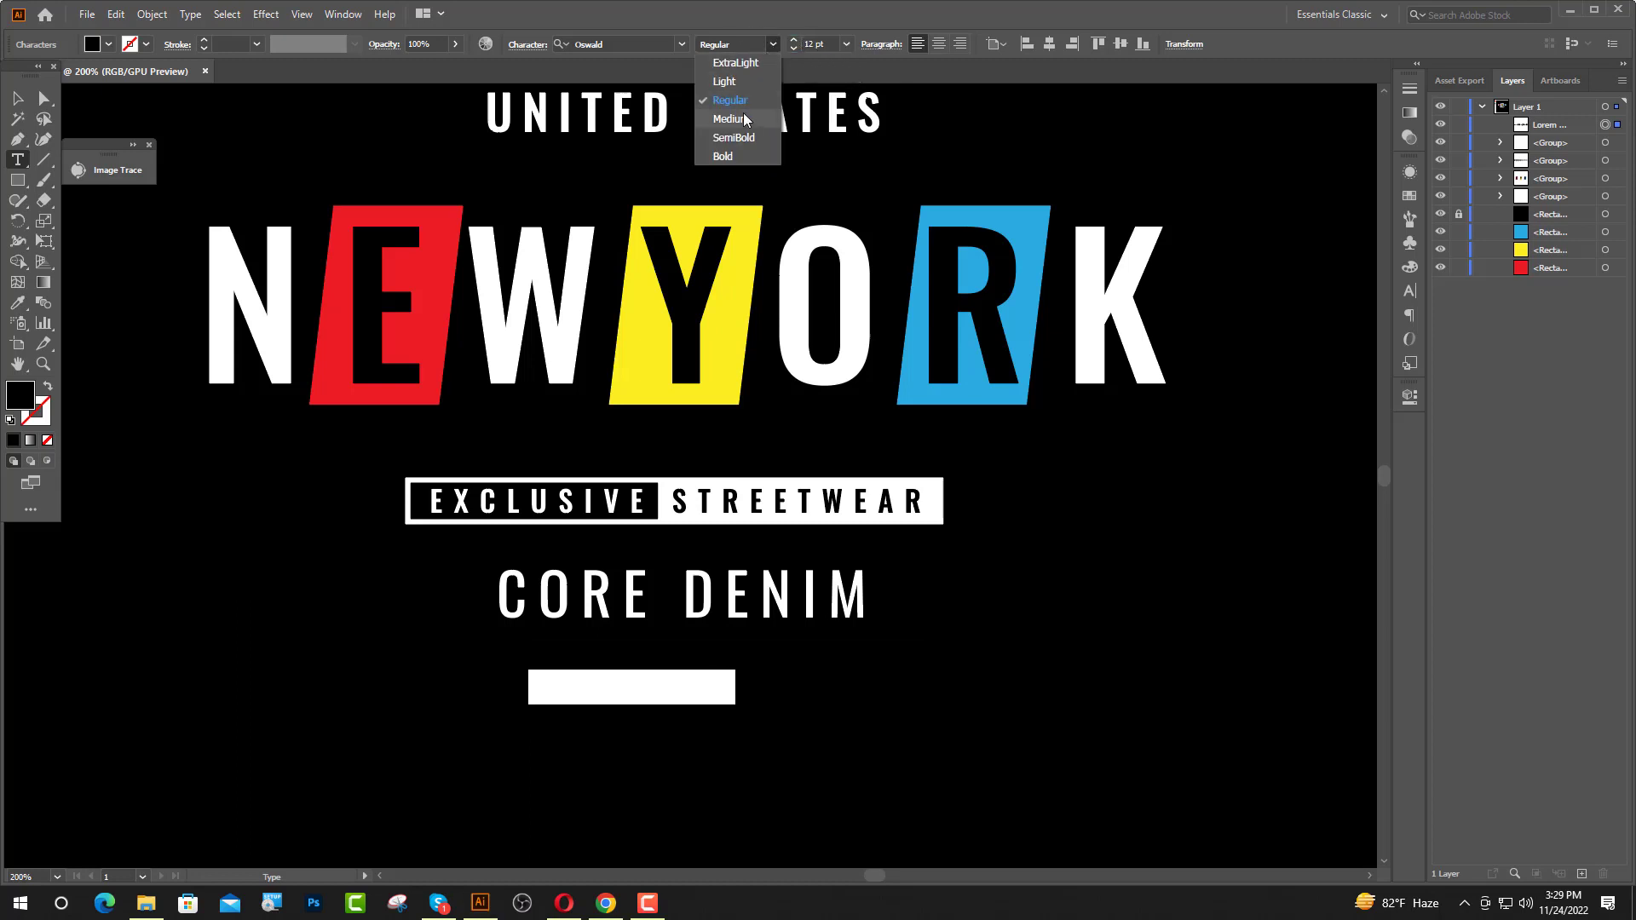
pyautogui.click(726, 156)
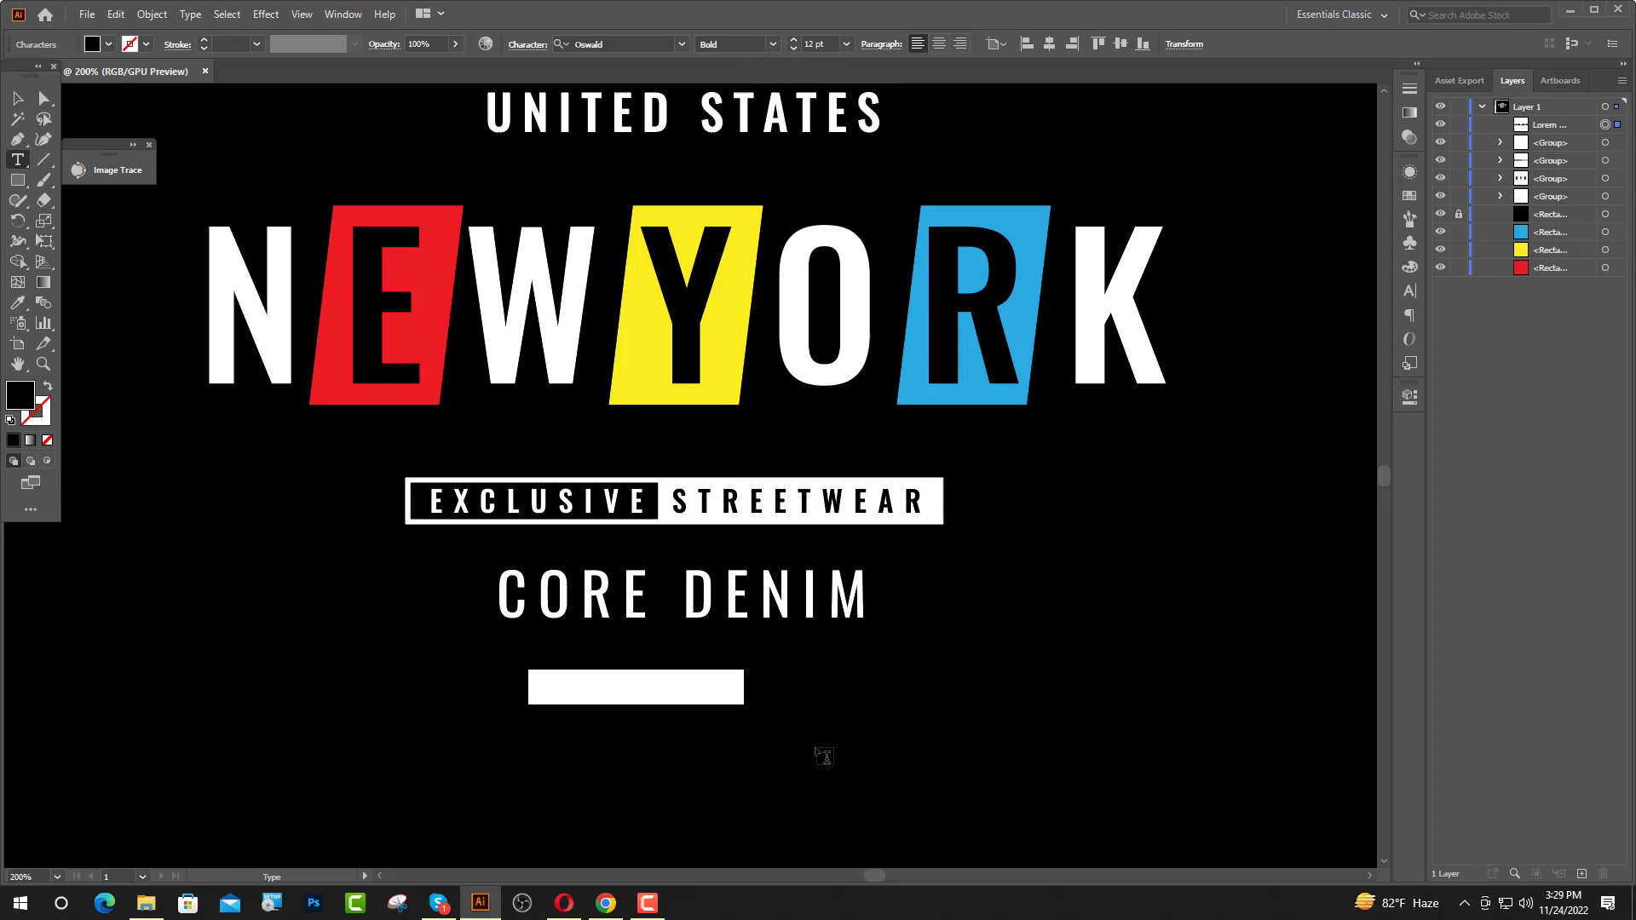
pyautogui.write('SI')
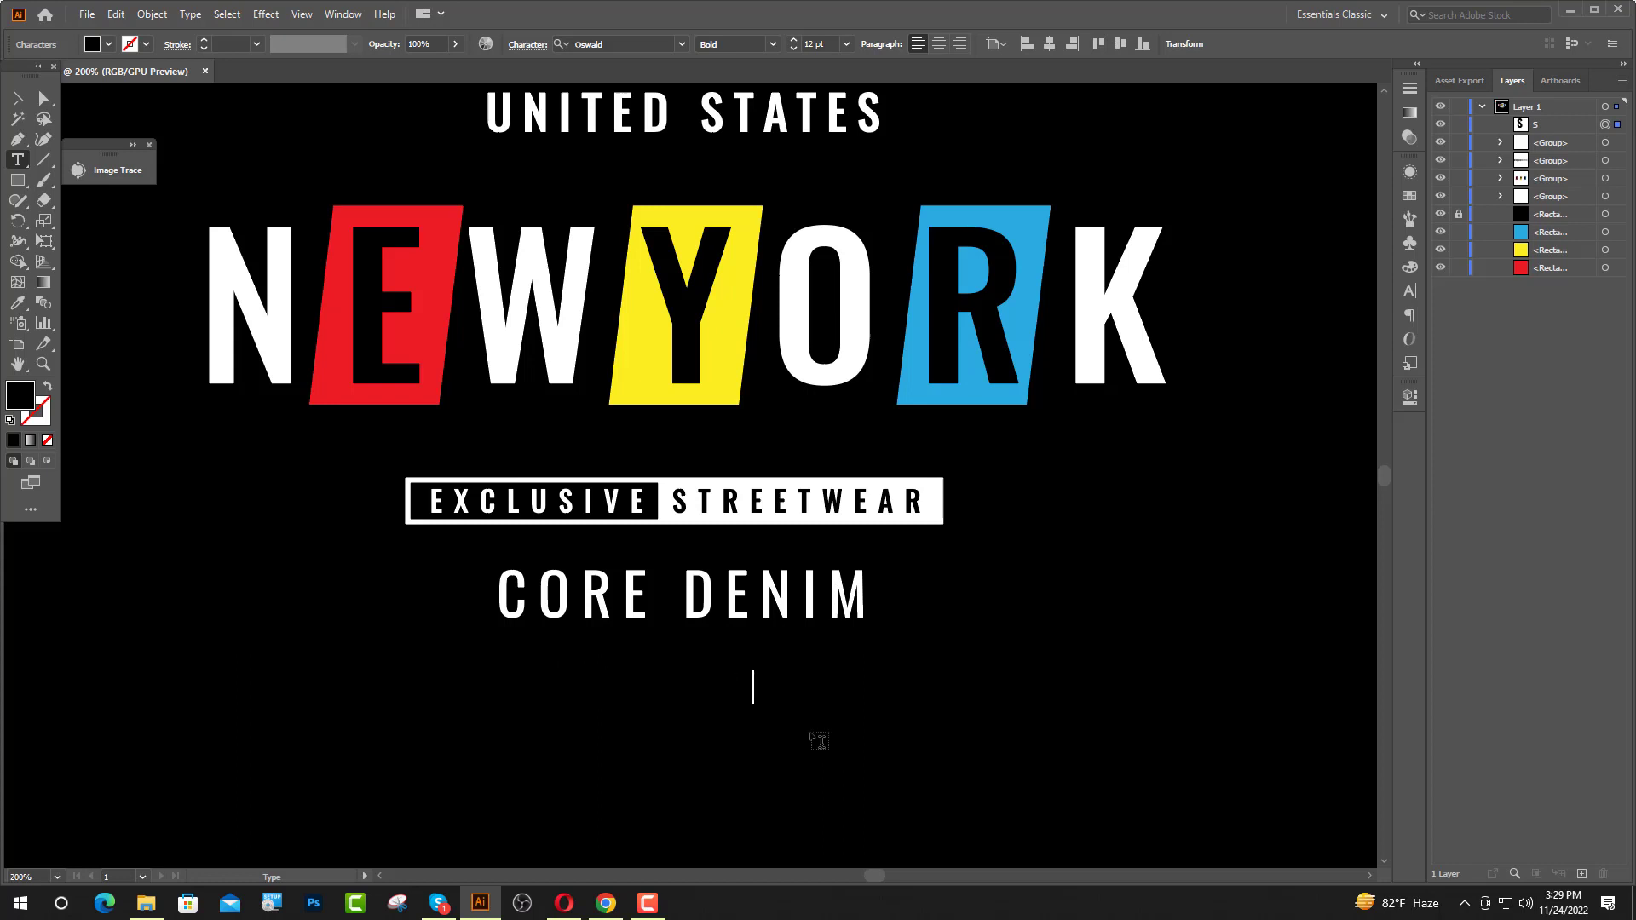
pyautogui.press('Escape')
# - Colour SINCE - 2022 white, sampled from the N, and centre it on the artboard
pyautogui.press('i')
pyautogui.click(235, 284)
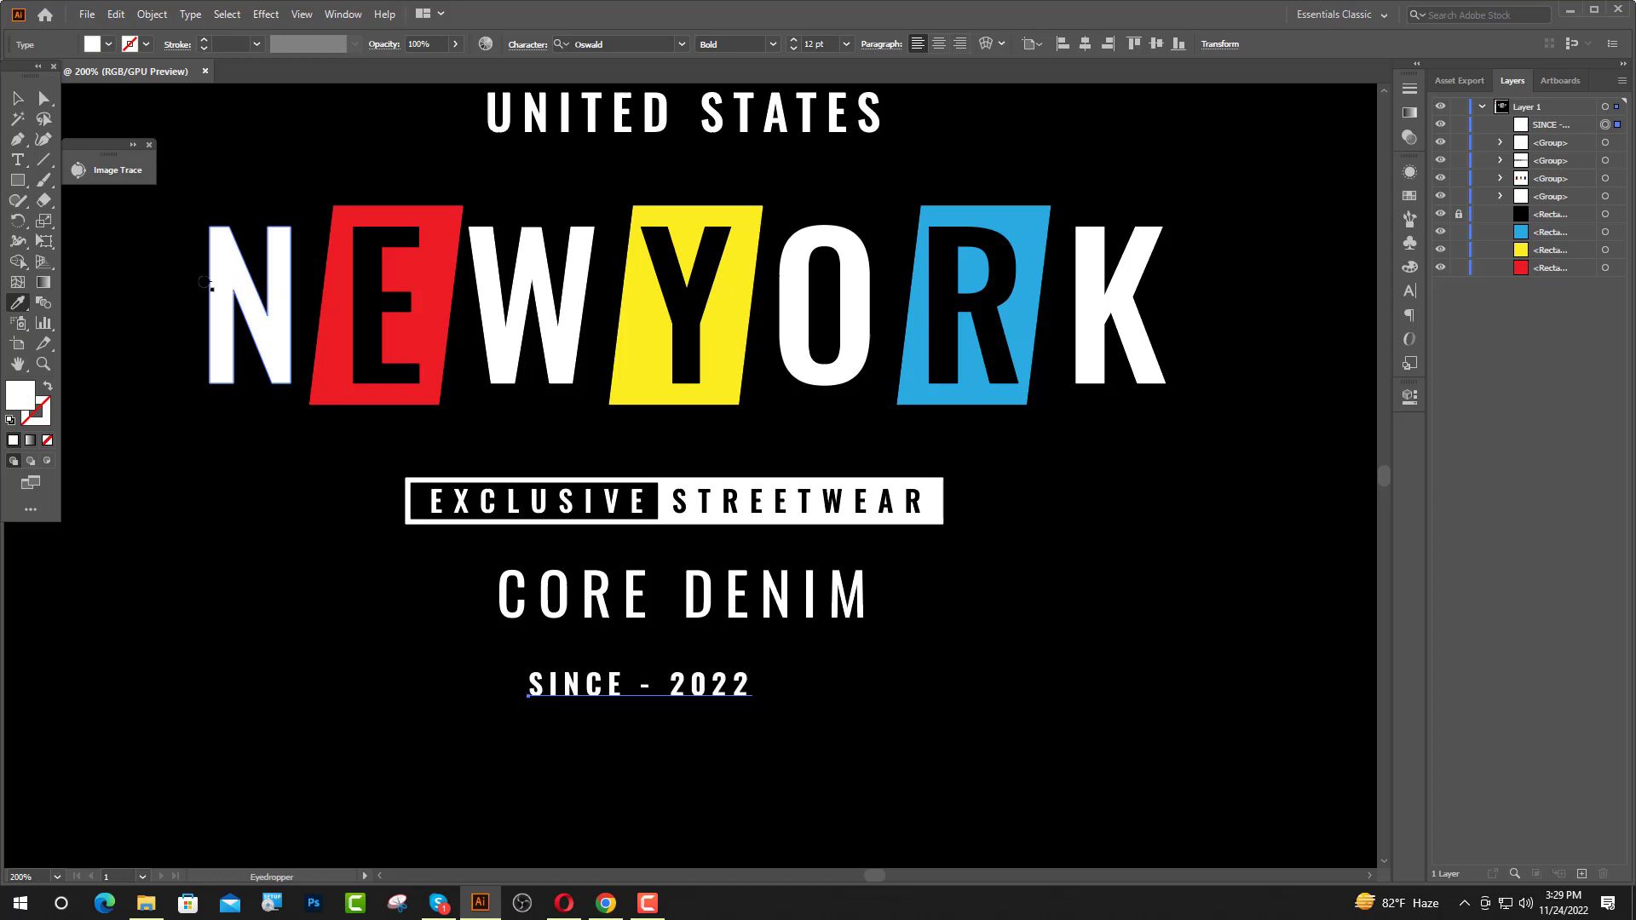
pyautogui.press('v')
pyautogui.click(1084, 45)
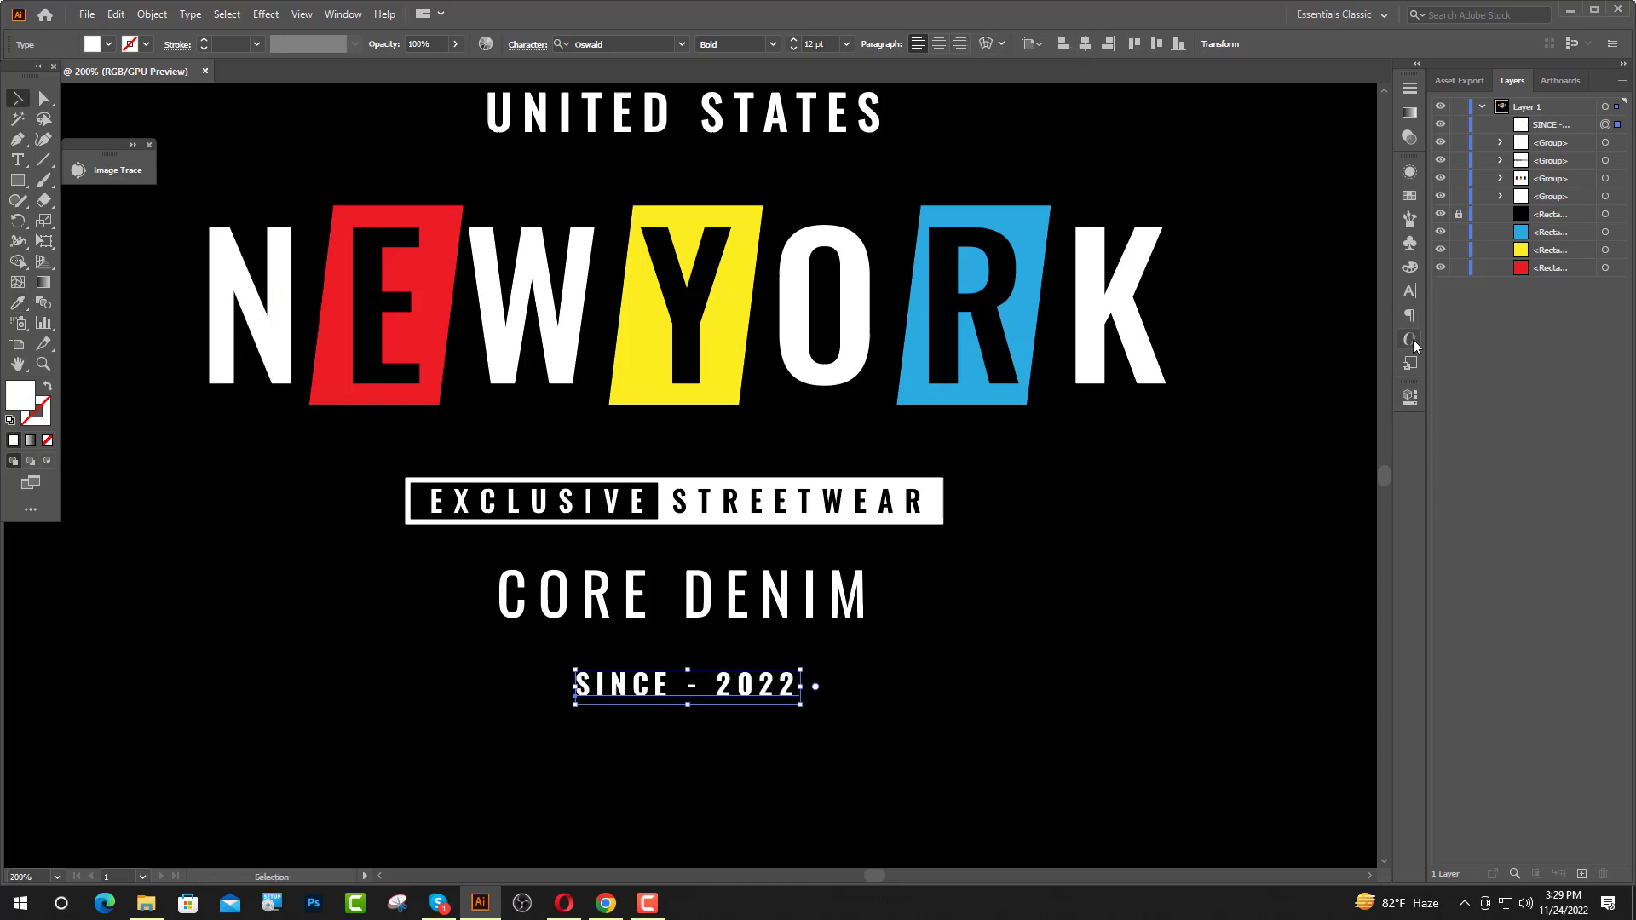
# - Set SINCE - 2022 tracking to 100 and view the full artboard
pyautogui.click(1410, 291)
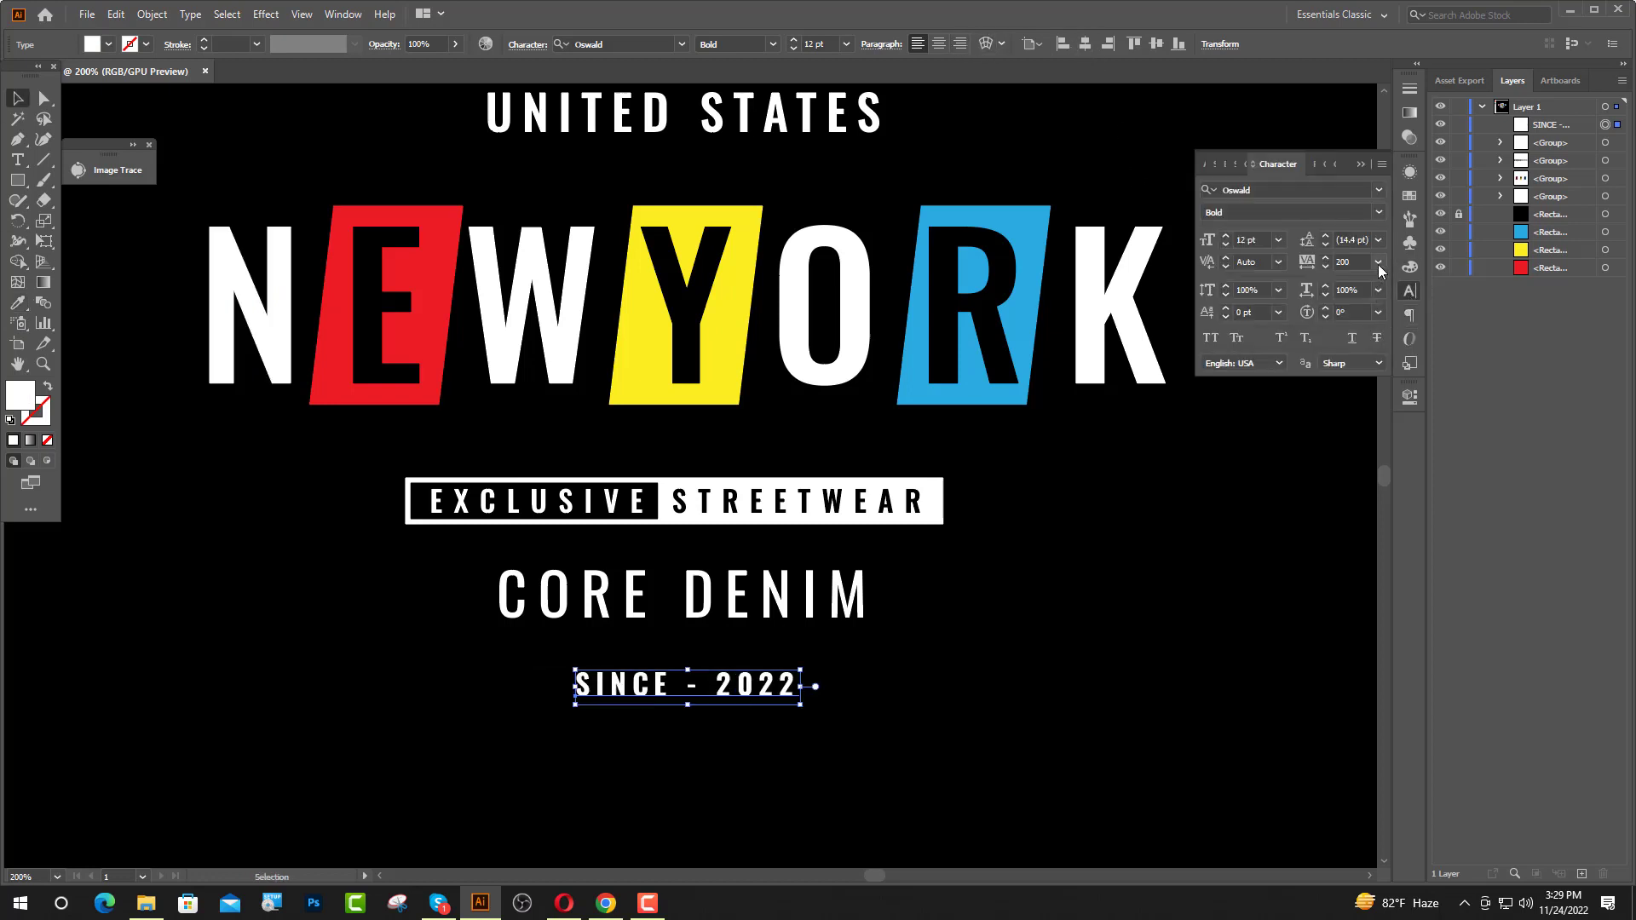
pyautogui.click(1378, 264)
pyautogui.click(1404, 509)
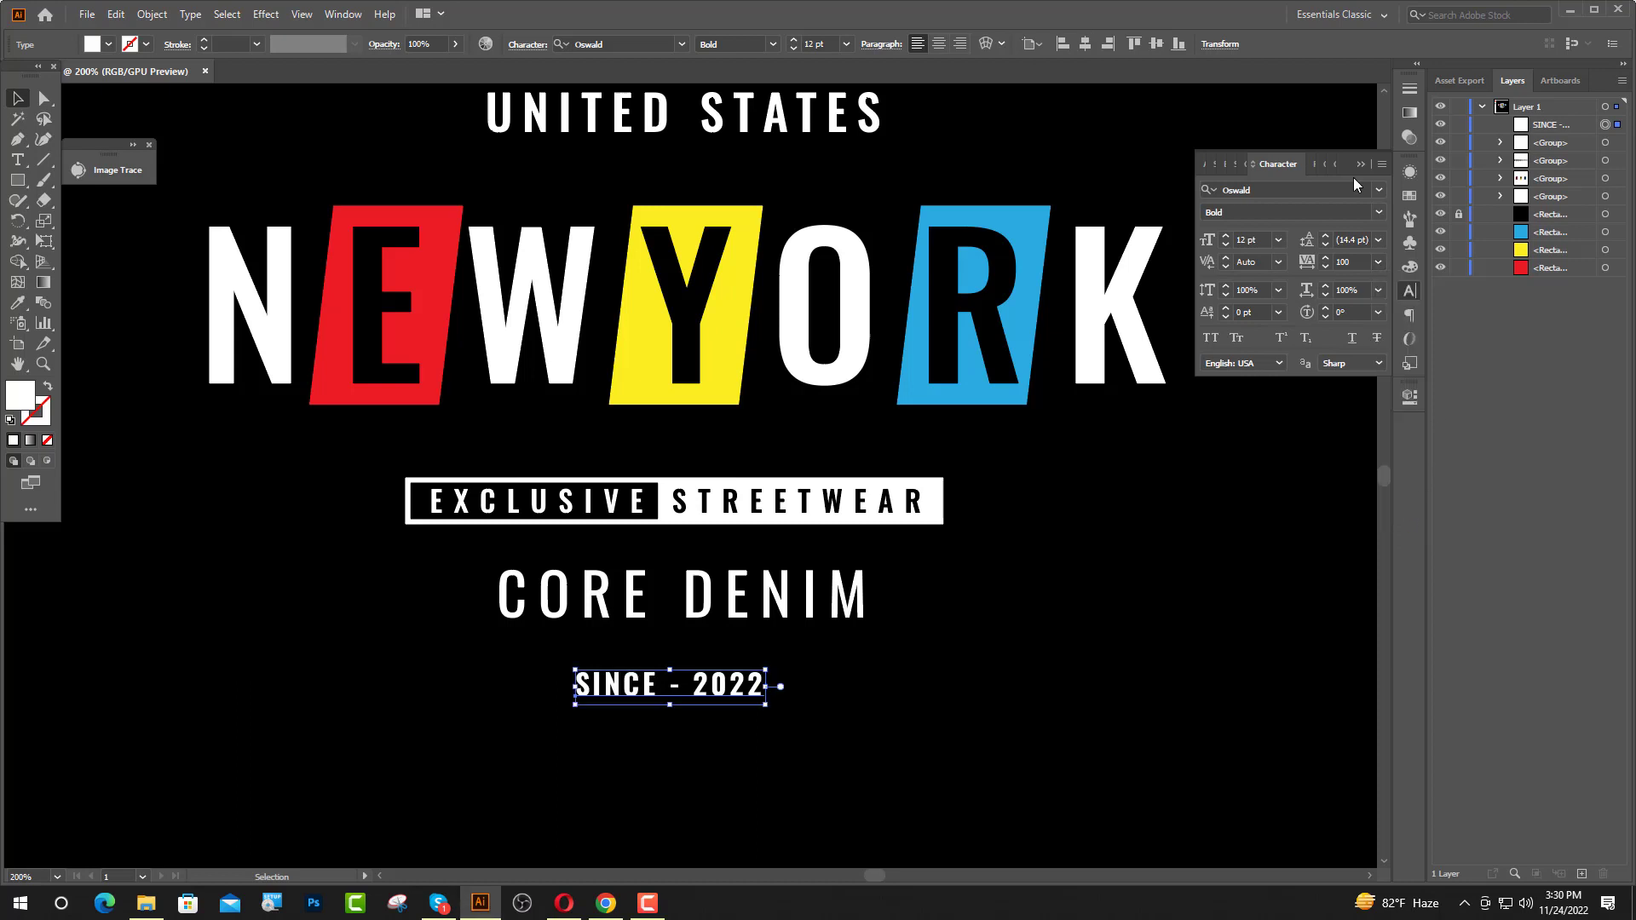
pyautogui.click(1359, 166)
pyautogui.hotkey('ctrl', 'shift', 'a')
pyautogui.hotkey('ctrl', '1')
pyautogui.scroll(2, 697, 727)
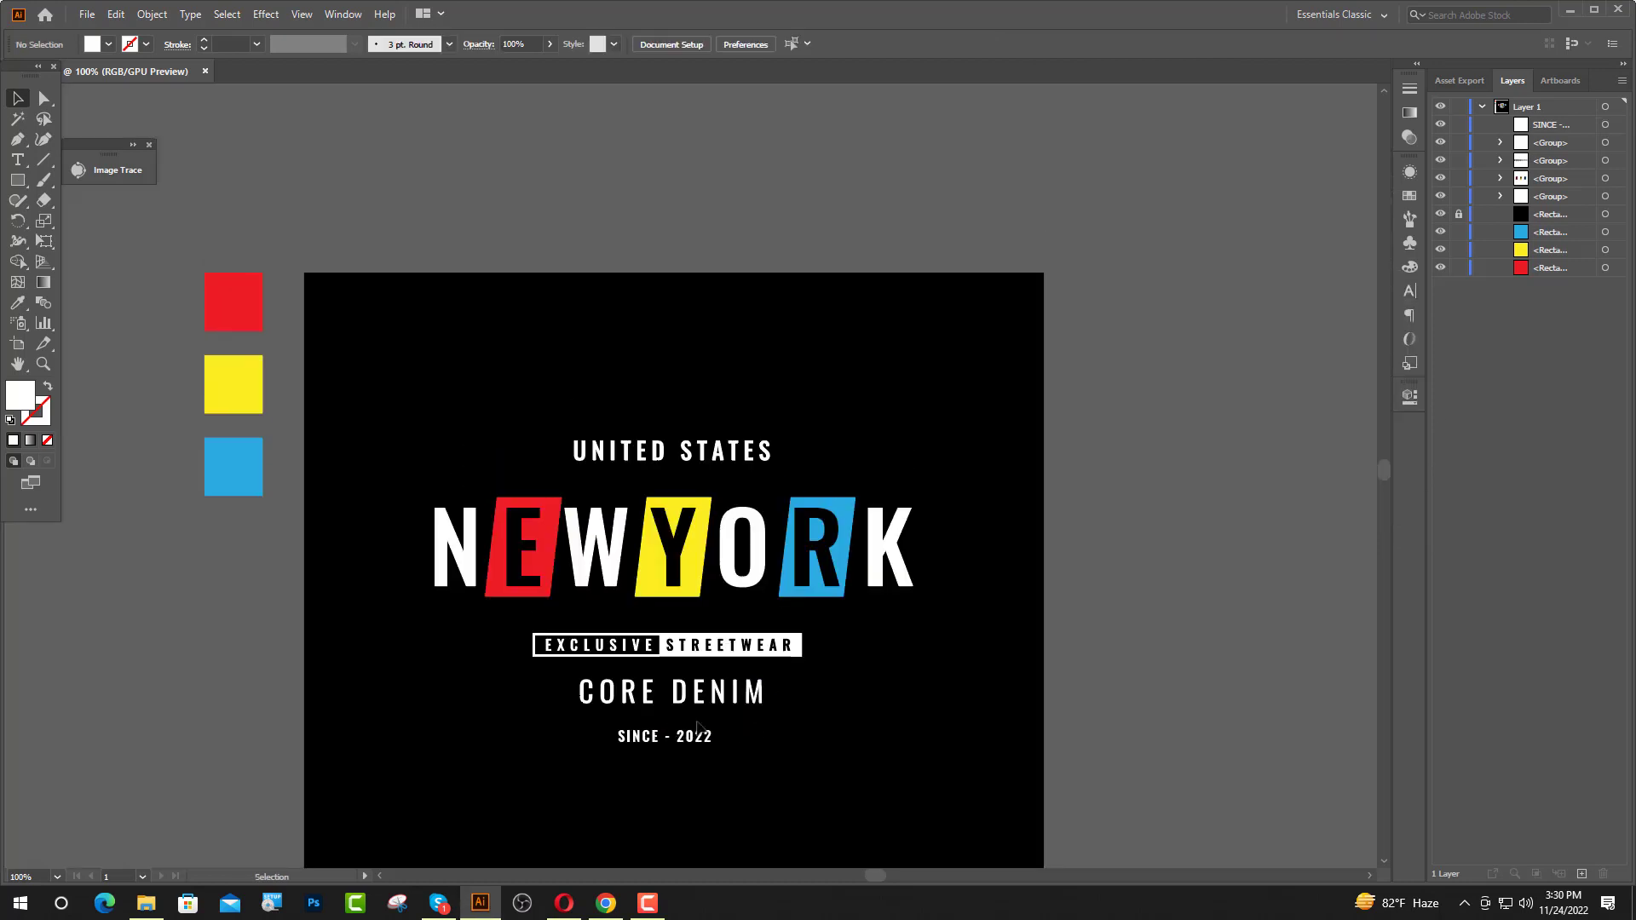
# - Convert SINCE - 2022 to outlines
pyautogui.click(680, 732)
pyautogui.rightClick(680, 739)
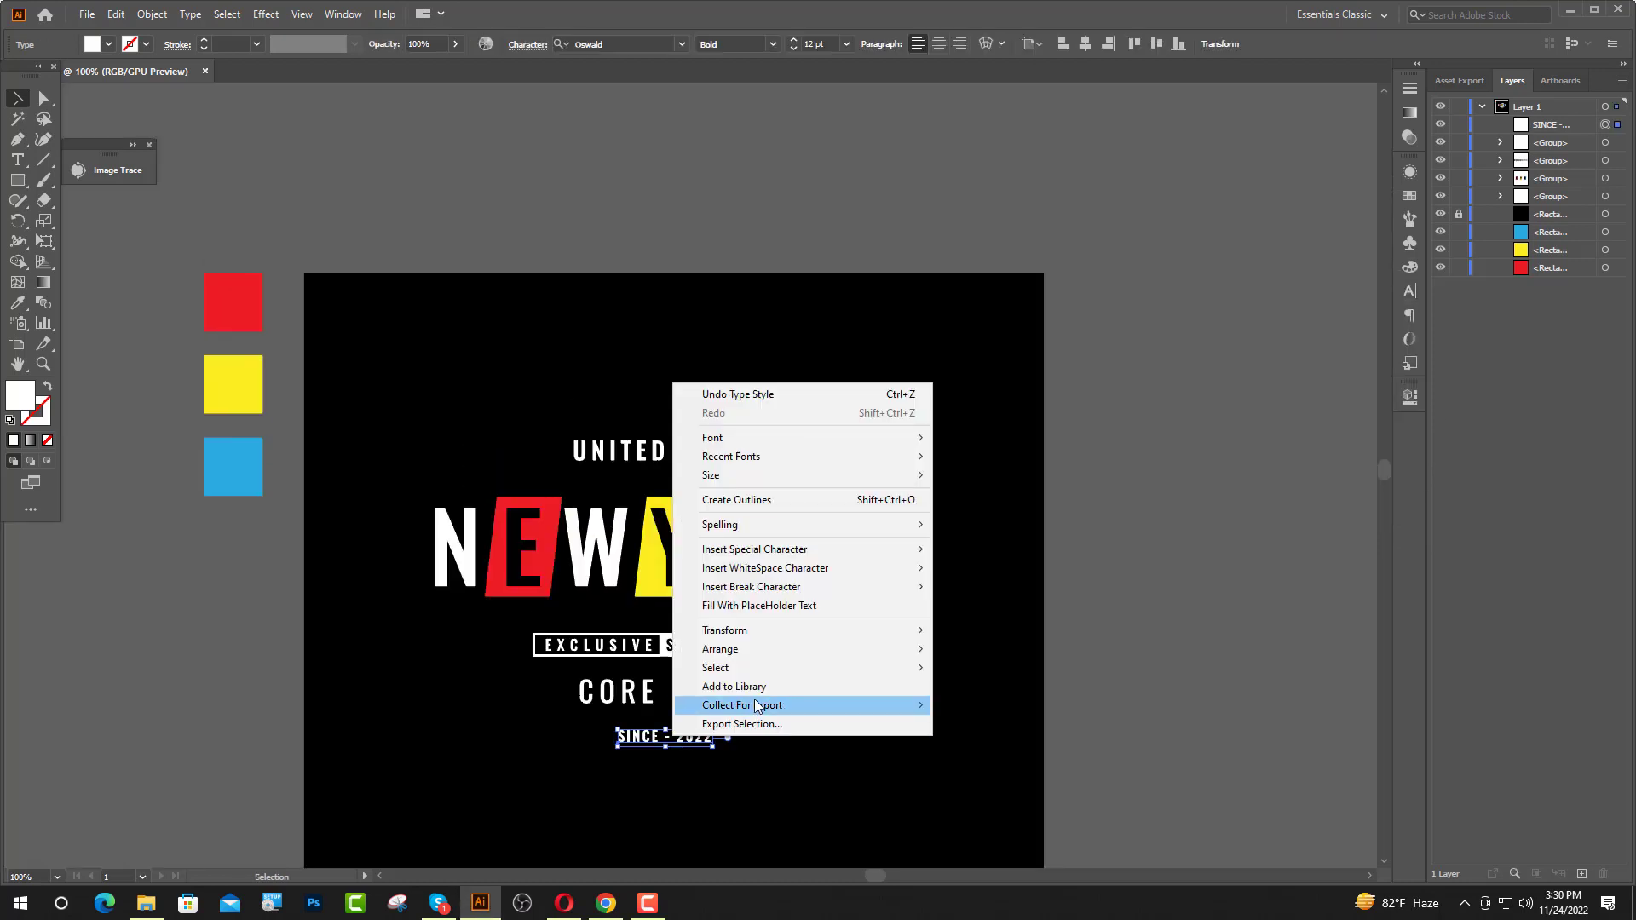
pyautogui.click(743, 500)
pyautogui.hotkey('ctrl', 'shift', 'a')
pyautogui.scroll(-1, 701, 682)
pyautogui.scroll(2, 701, 682)
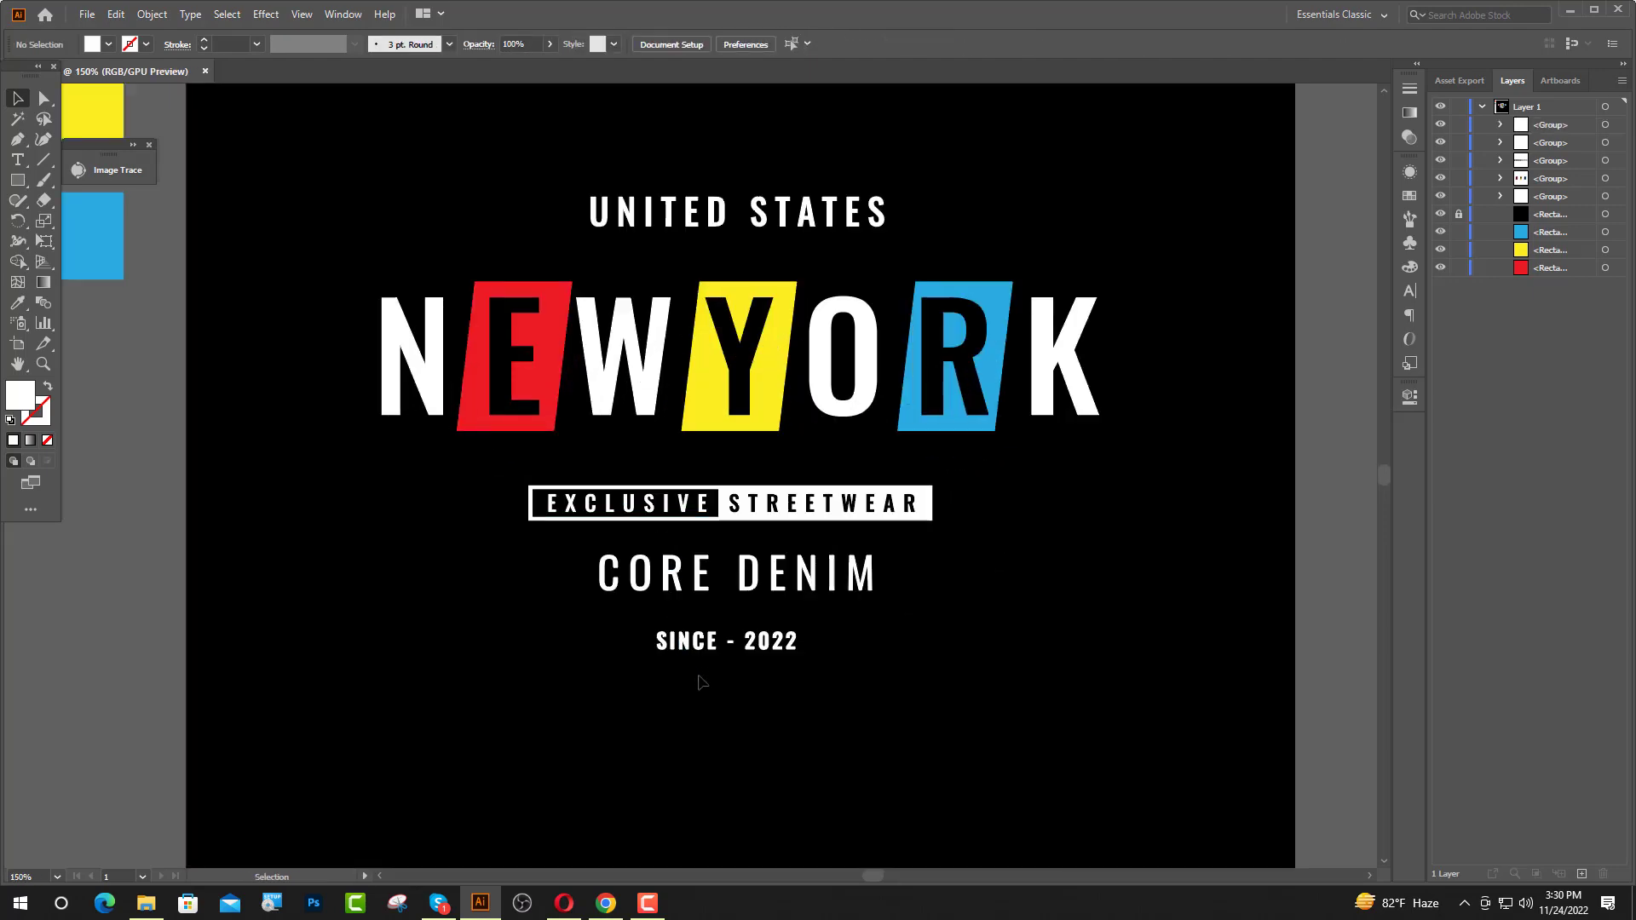
# - Move all the lines below UNITED STATES up closer to it
pyautogui.moveTo(700, 682); pyautogui.dragTo(797, 358)
pyautogui.scroll(1, 797, 358)
pyautogui.scroll(1, 797, 358)
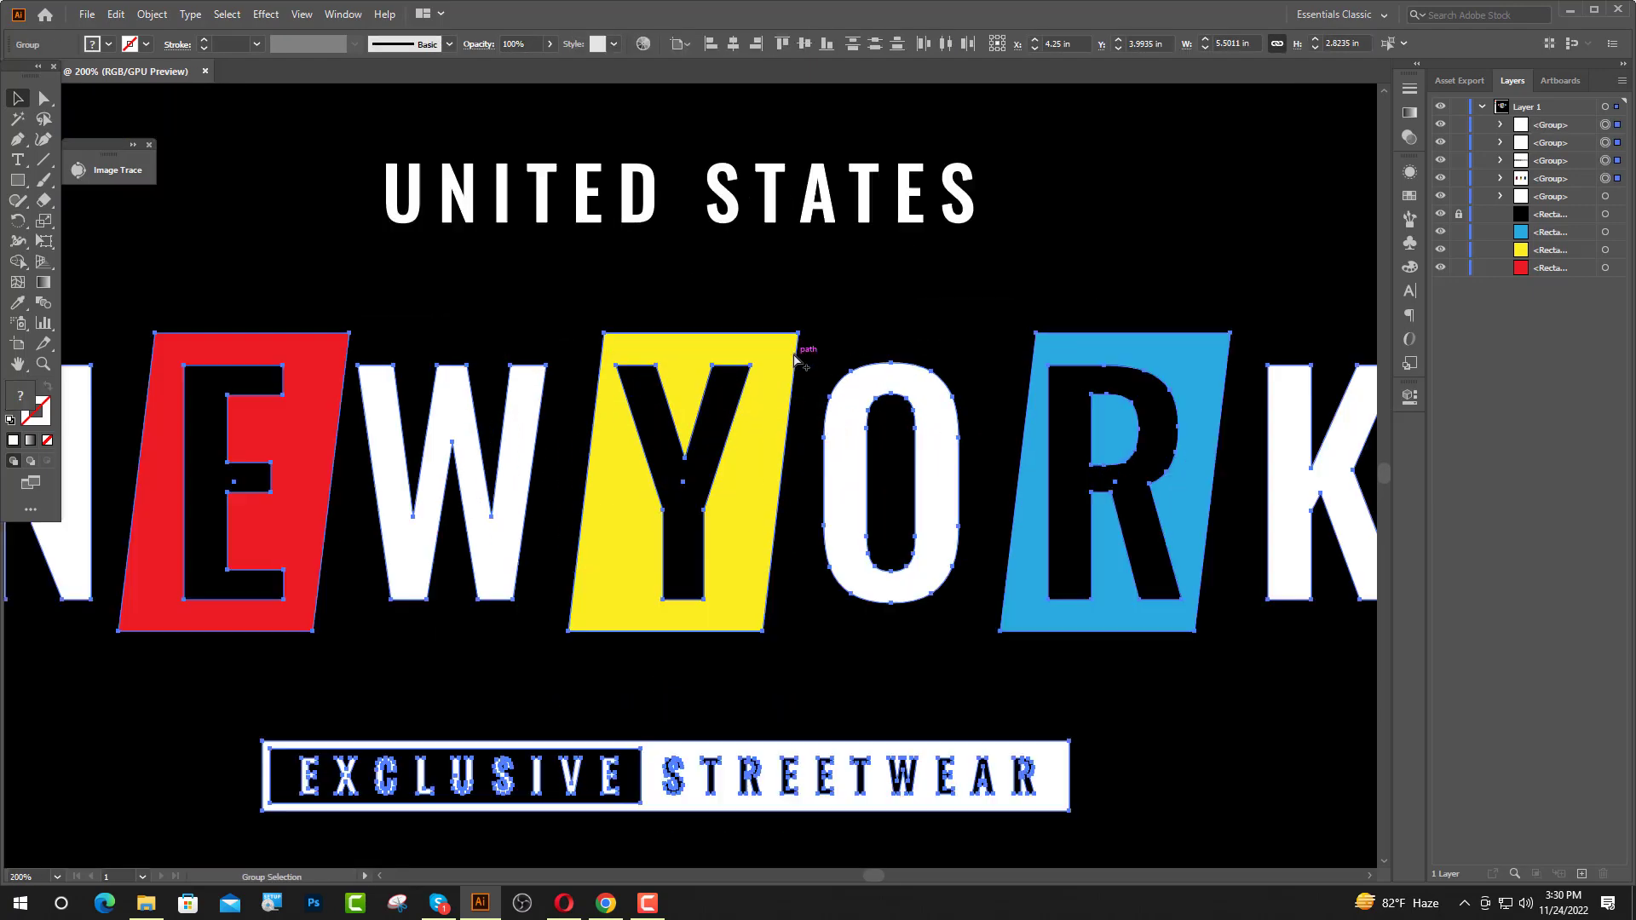
pyautogui.moveTo(761, 469); pyautogui.dragTo(762, 358)
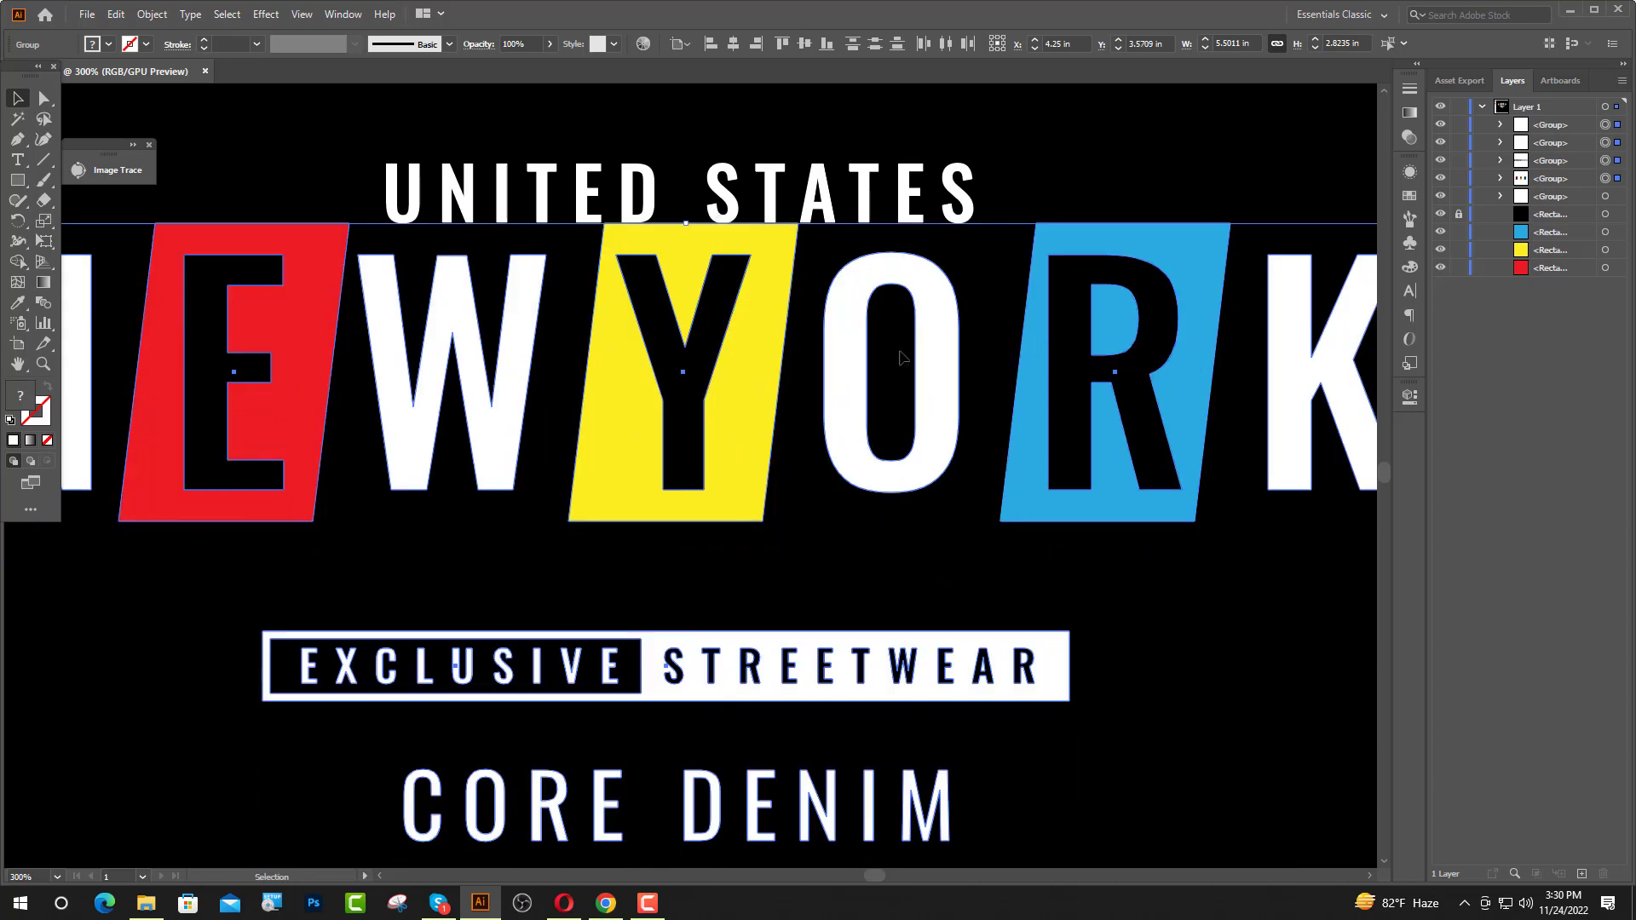
pyautogui.press('Down')
pyautogui.press('Down')
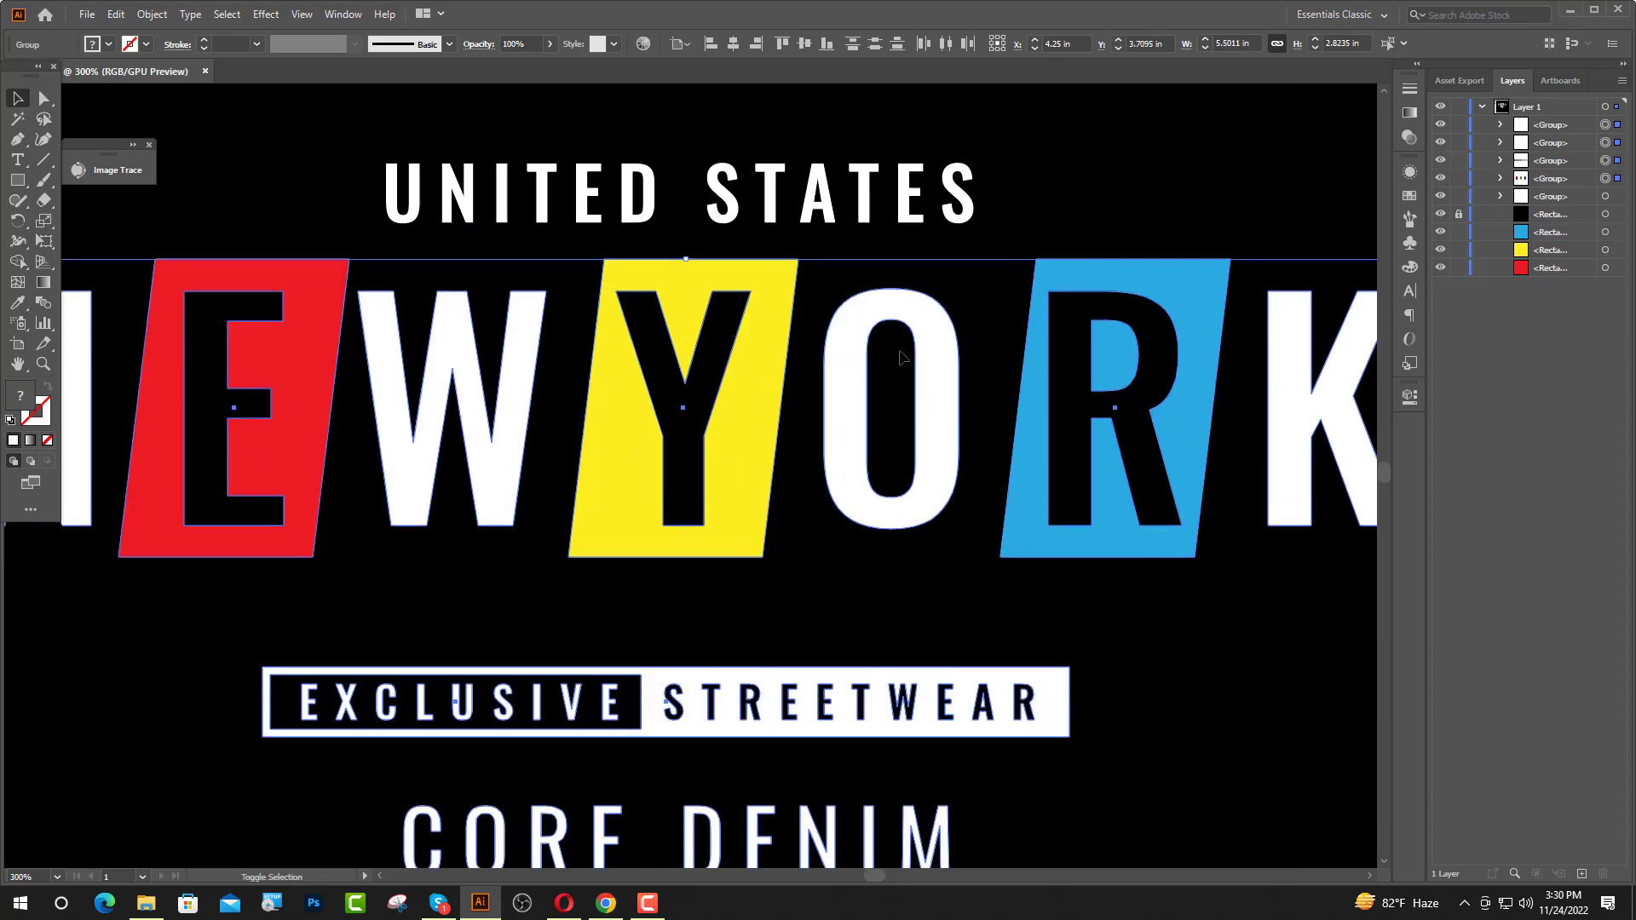
pyautogui.press('Down')
# - Move EXCLUSIVE STREETWEAR, CORE DENIM and SINCE - 2022 up under NEWYORK
pyautogui.press('Down')
pyautogui.keyDown('shift'); pyautogui.click(749, 438); pyautogui.keyUp('shift')
pyautogui.scroll(-1, 814, 528)
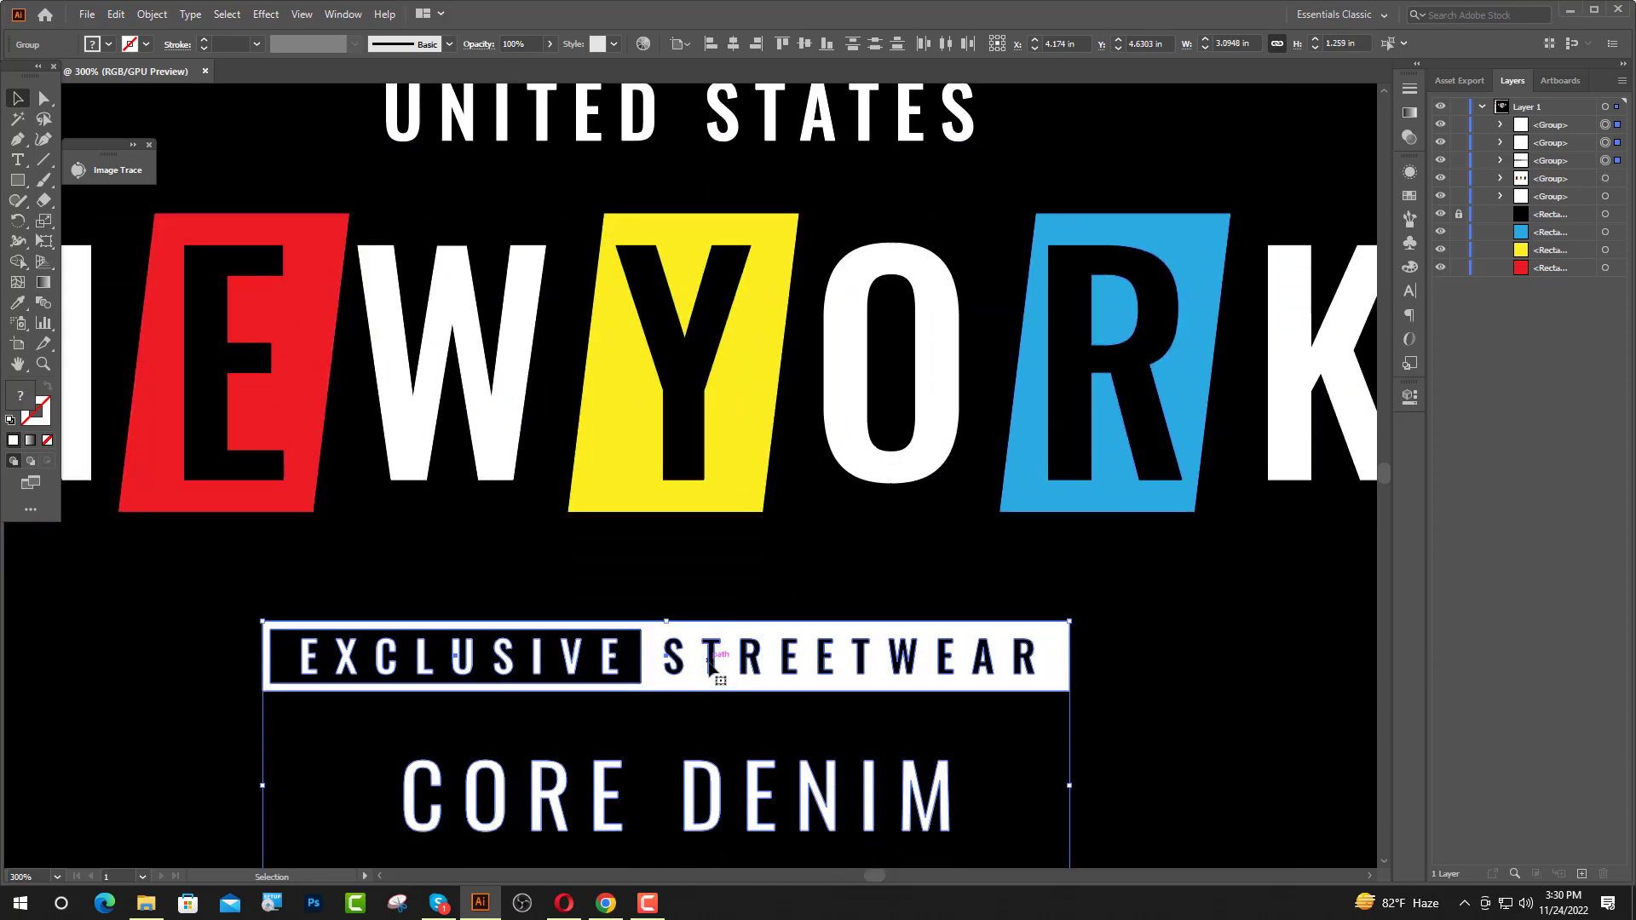
pyautogui.moveTo(702, 668); pyautogui.dragTo(704, 565)
pyautogui.press('Down')
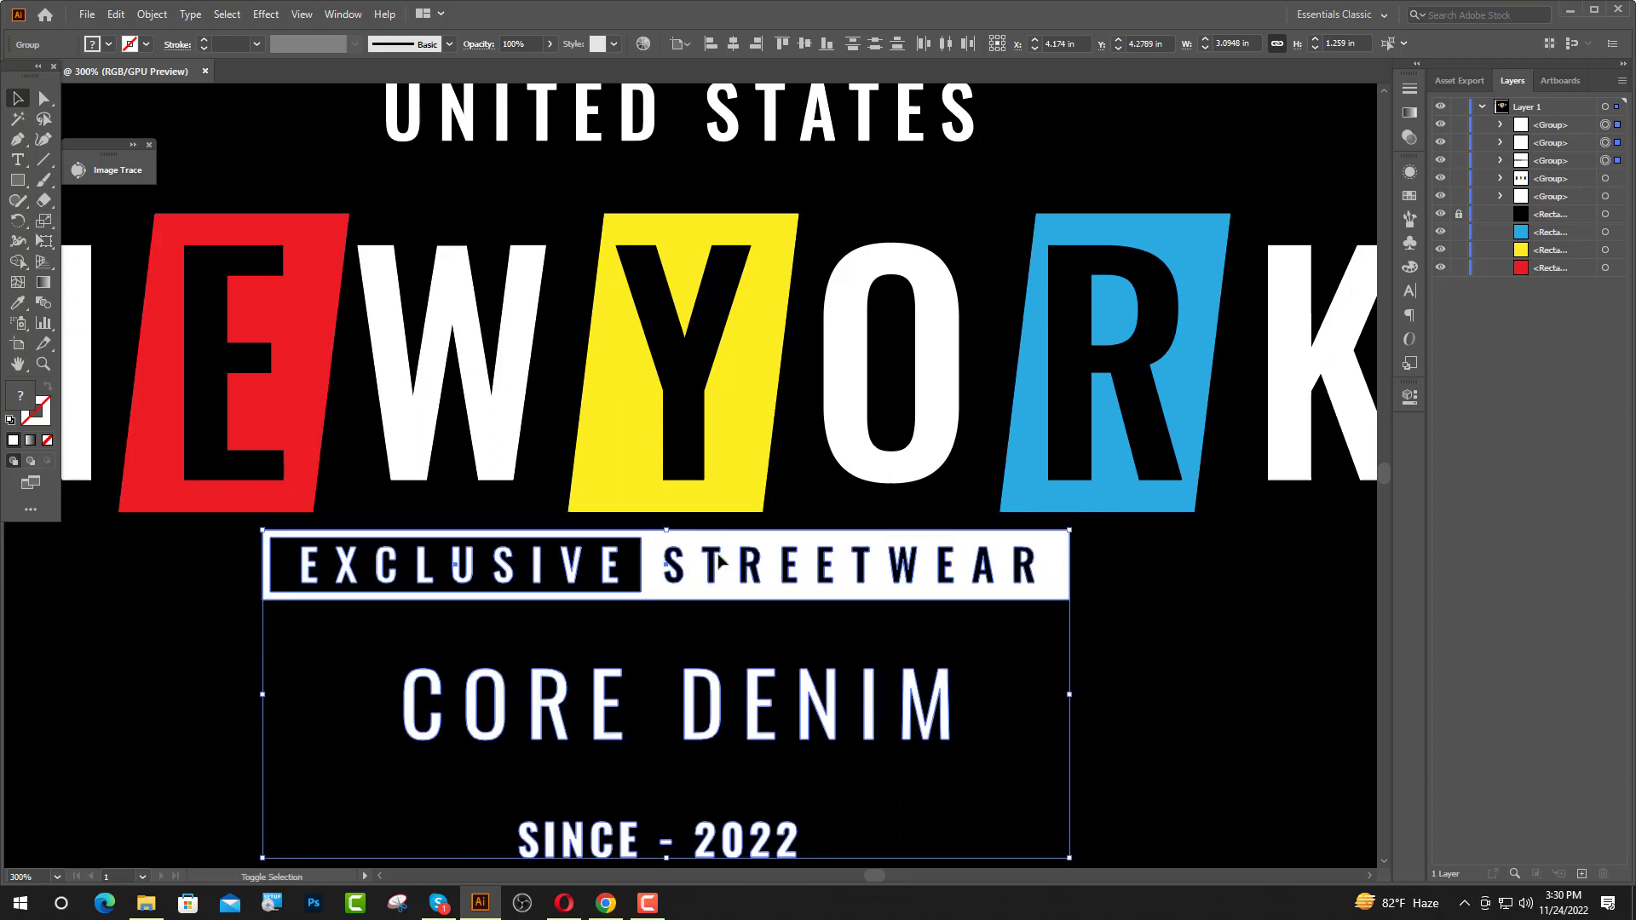
pyautogui.press('Down')
pyautogui.press('Down')
pyautogui.press('Down')
pyautogui.hotkey('ctrl', '-')
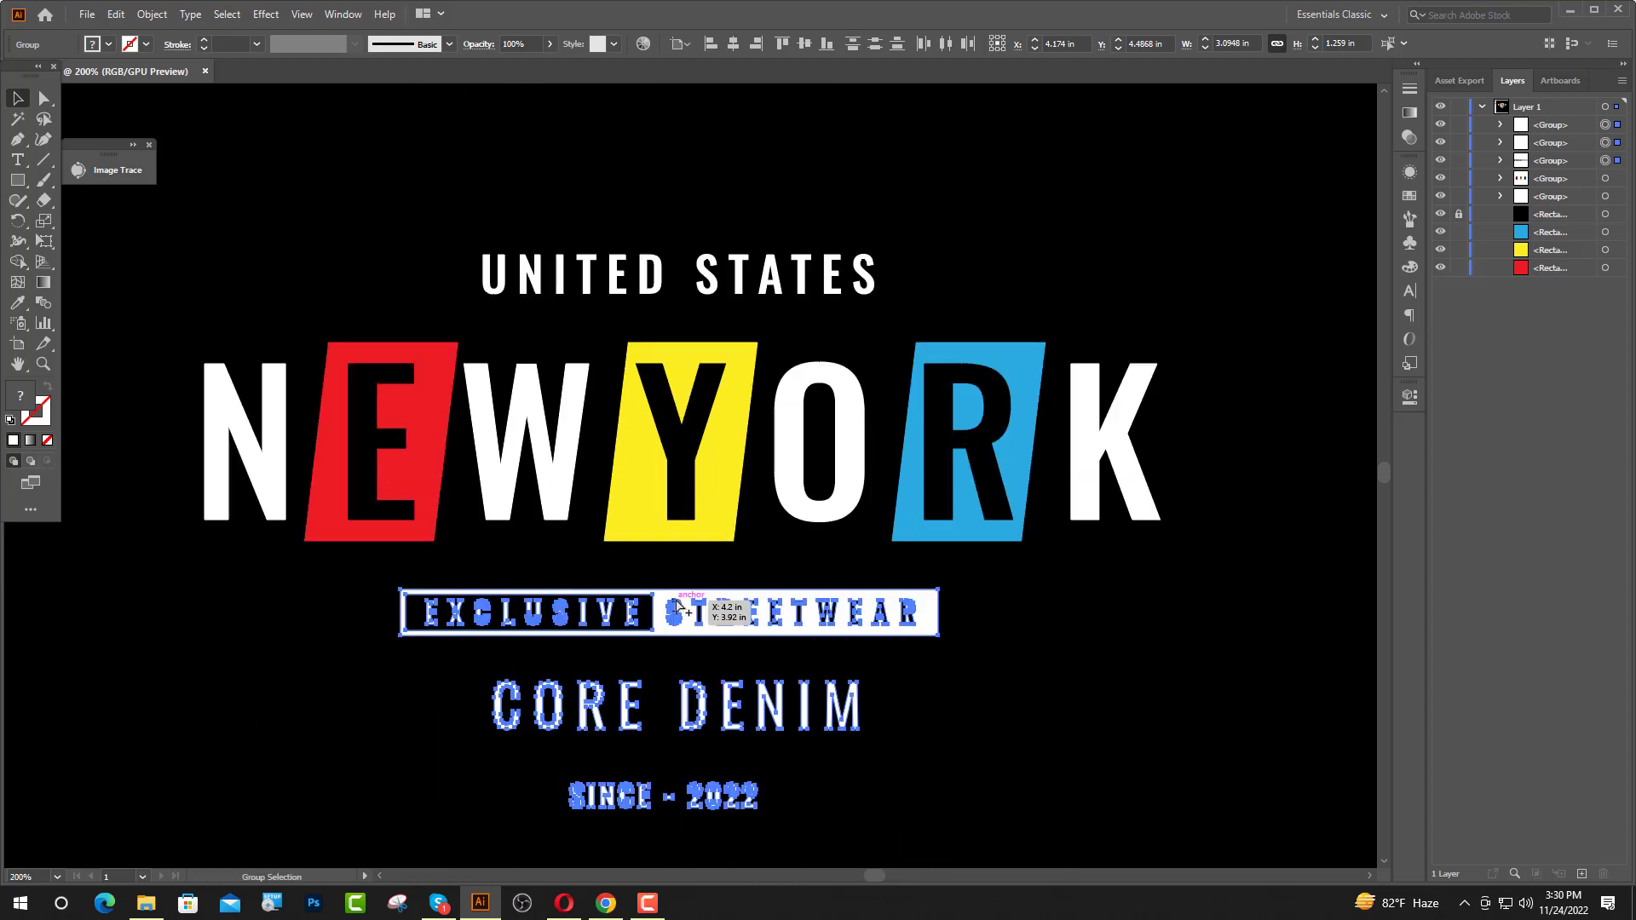
pyautogui.hotkey('ctrl', '+')
# - Move CORE DENIM and SINCE - 2022 up just under the STREETWEAR box
pyautogui.keyDown('shift'); pyautogui.click(664, 541); pyautogui.keyUp('shift')
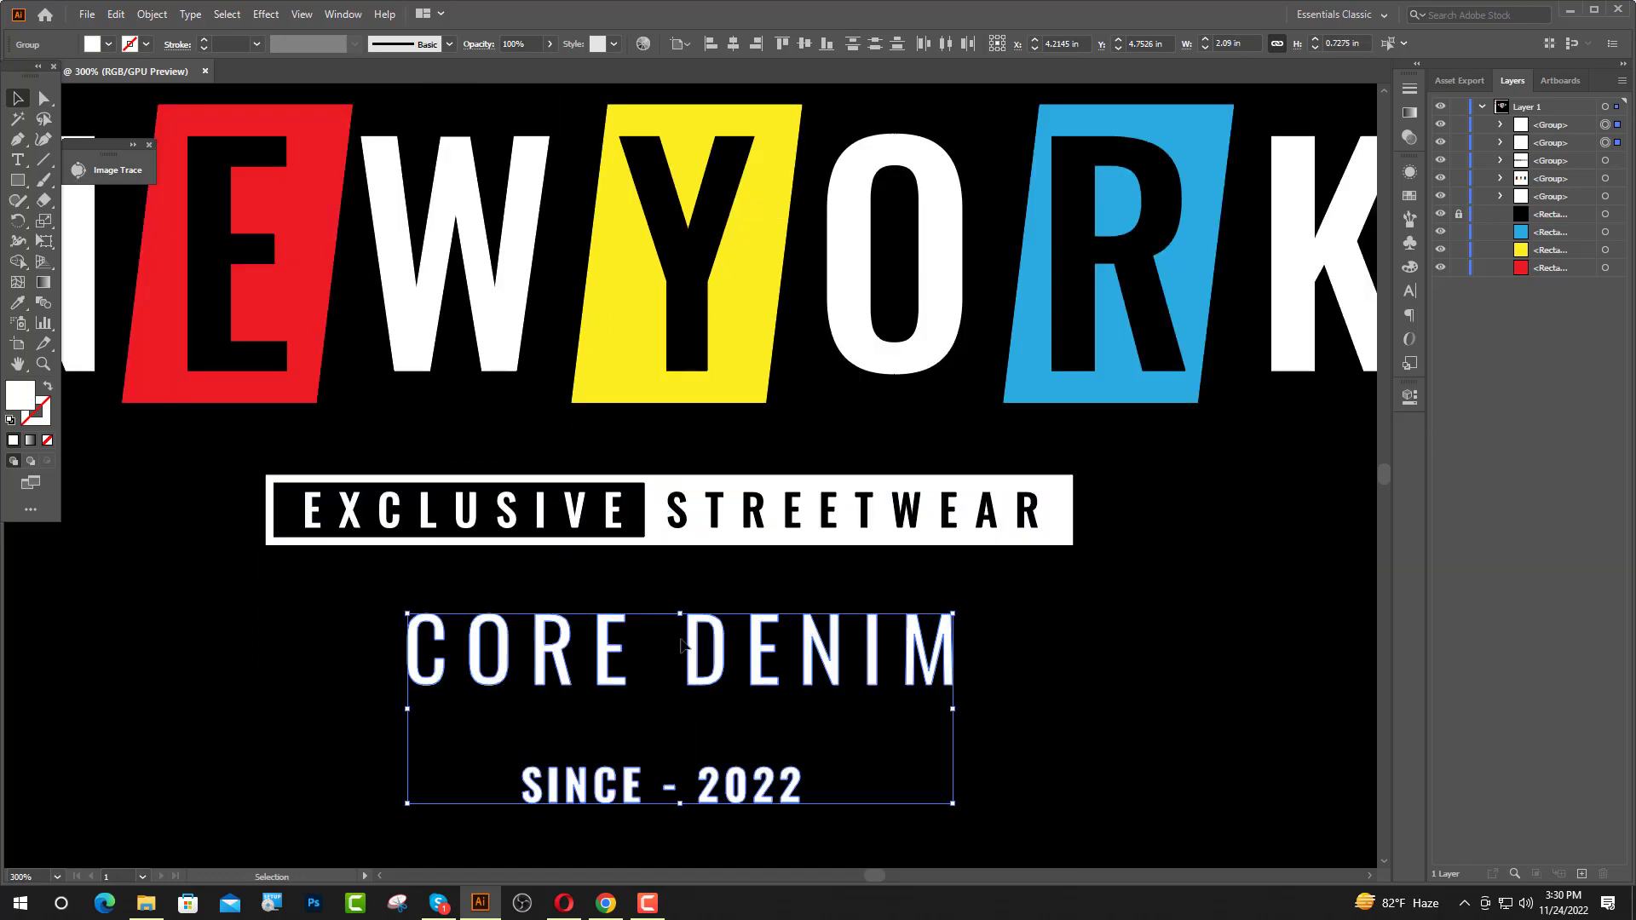
pyautogui.moveTo(695, 661); pyautogui.dragTo(695, 597)
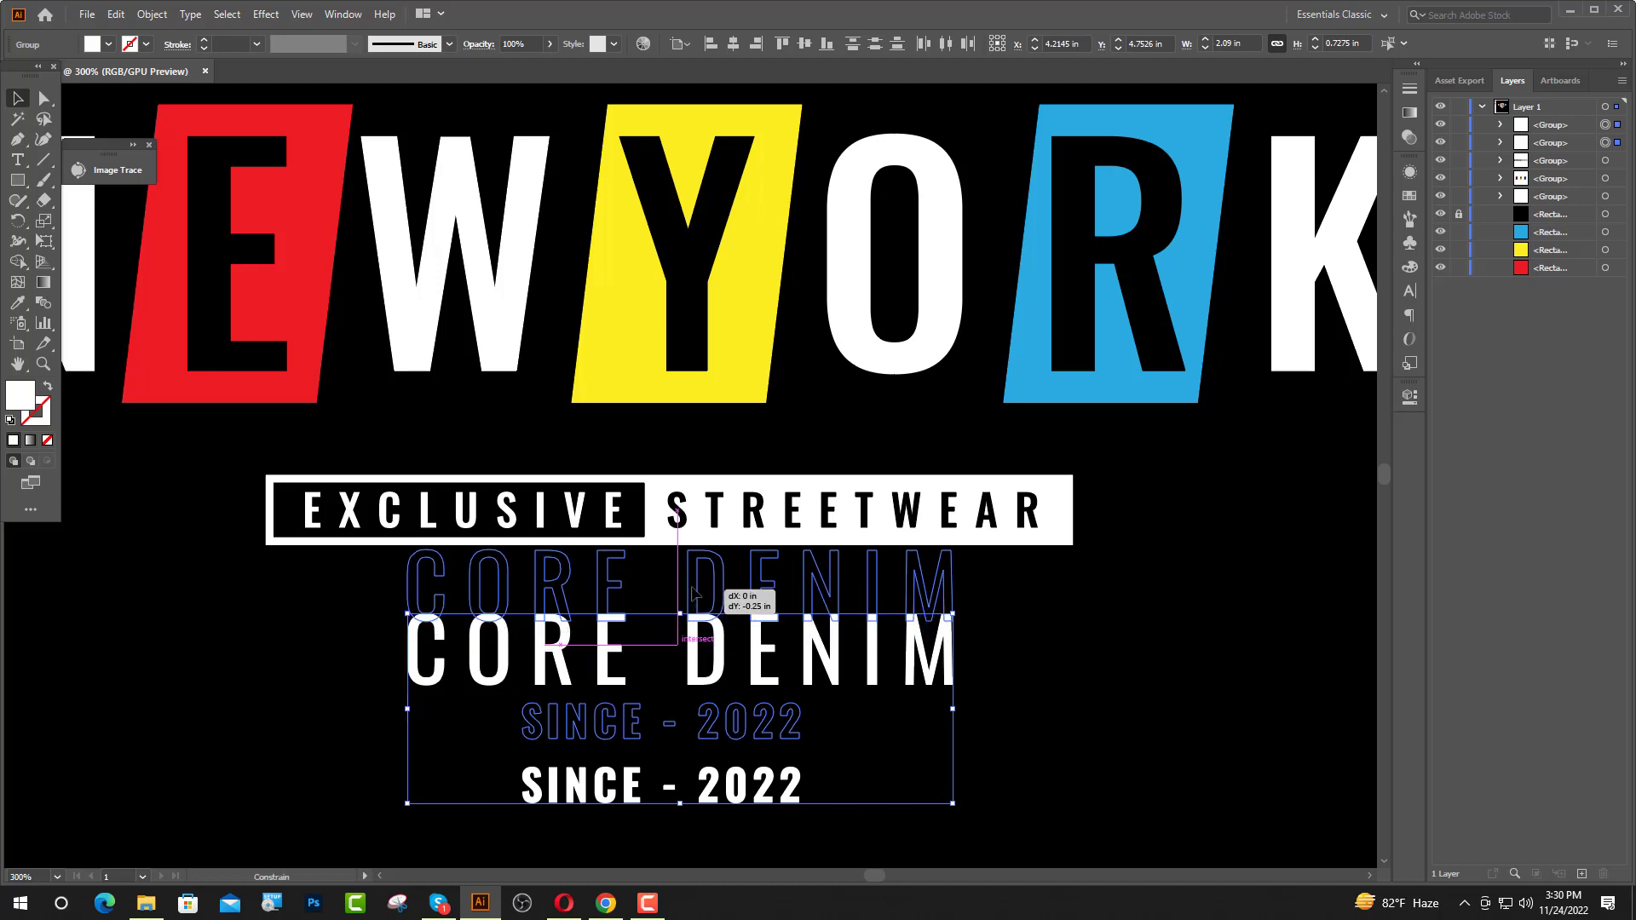
pyautogui.moveTo(693, 593); pyautogui.dragTo(693, 590)
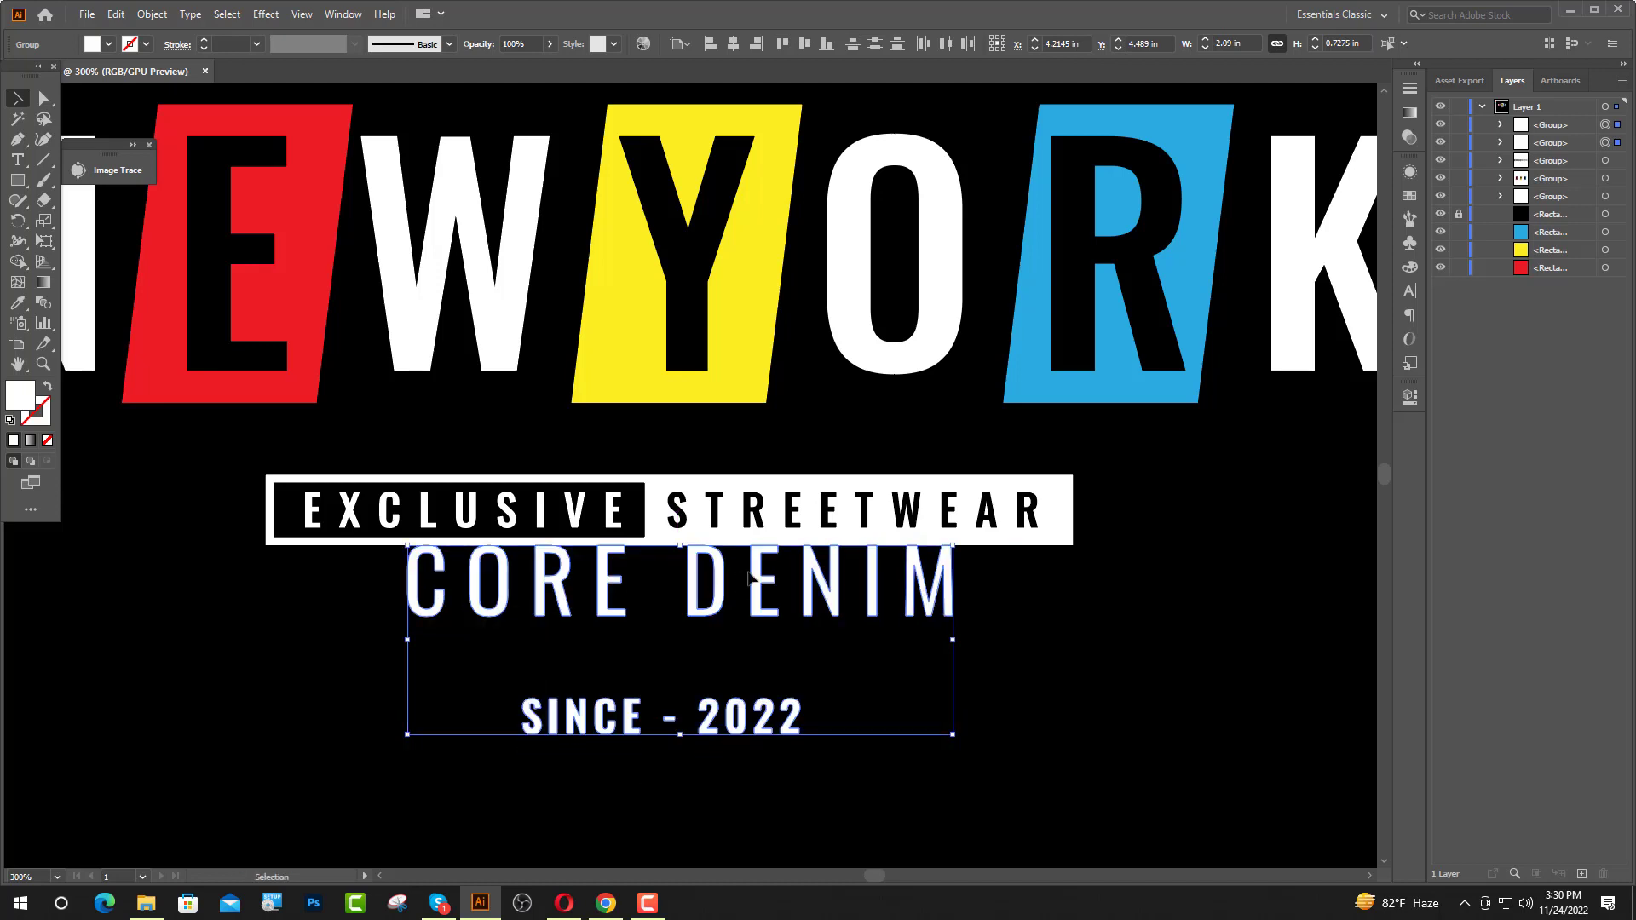
pyautogui.press('Down')
pyautogui.press('Down')
pyautogui.press('Down')
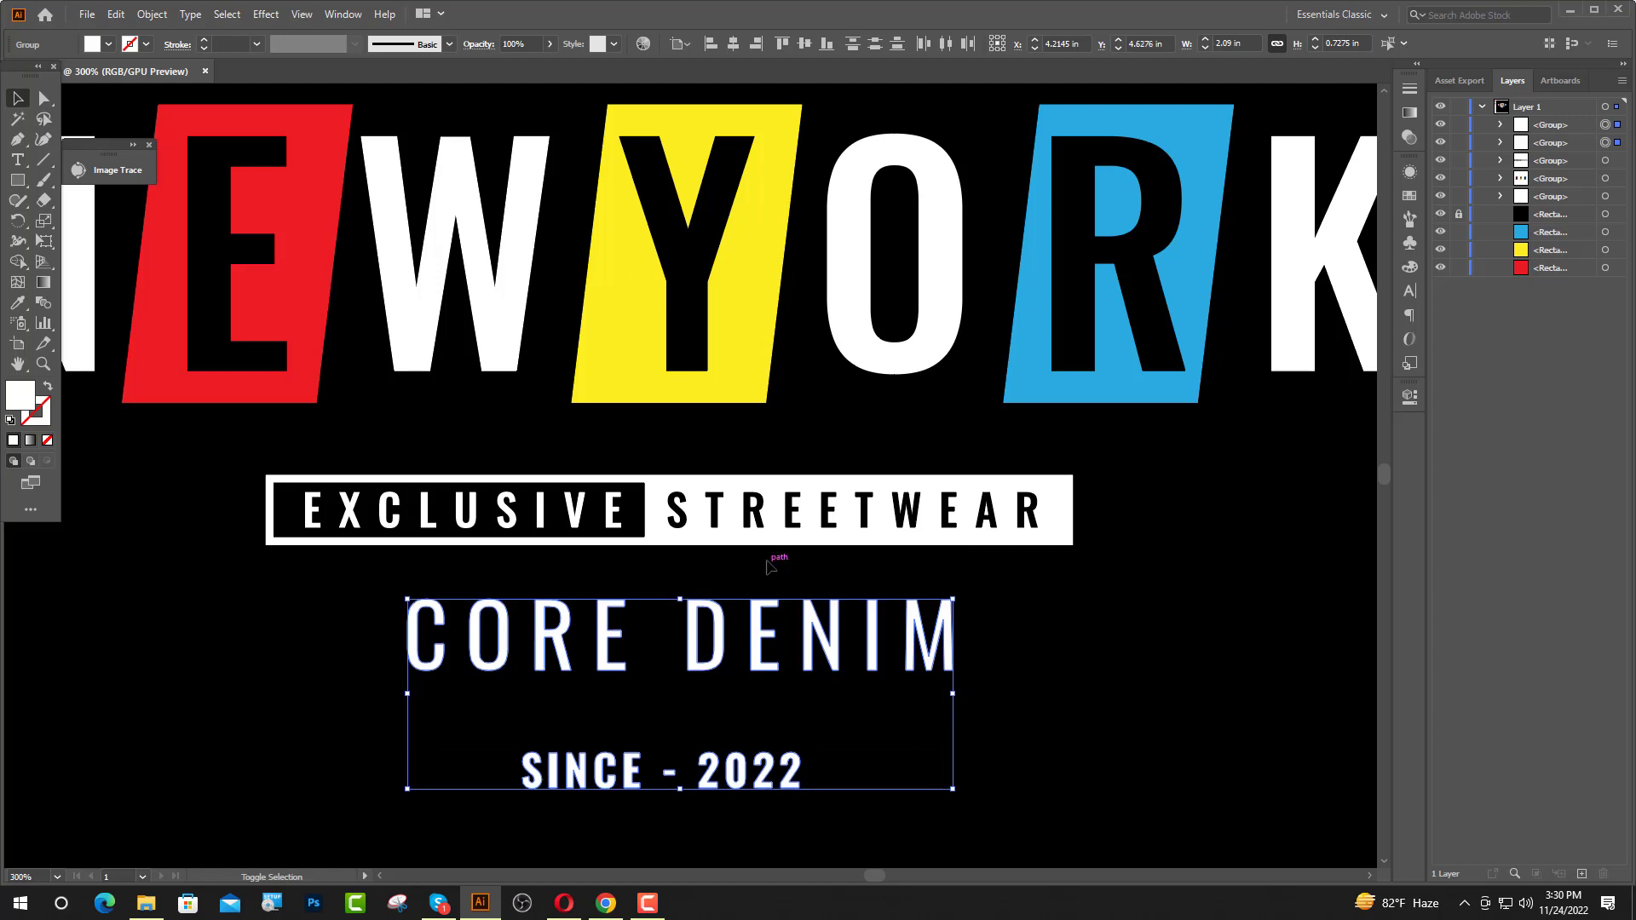
pyautogui.press('Down')
# - Move SINCE - 2022 up closer to CORE DENIM
pyautogui.keyDown('shift'); pyautogui.click(716, 665); pyautogui.keyUp('shift')
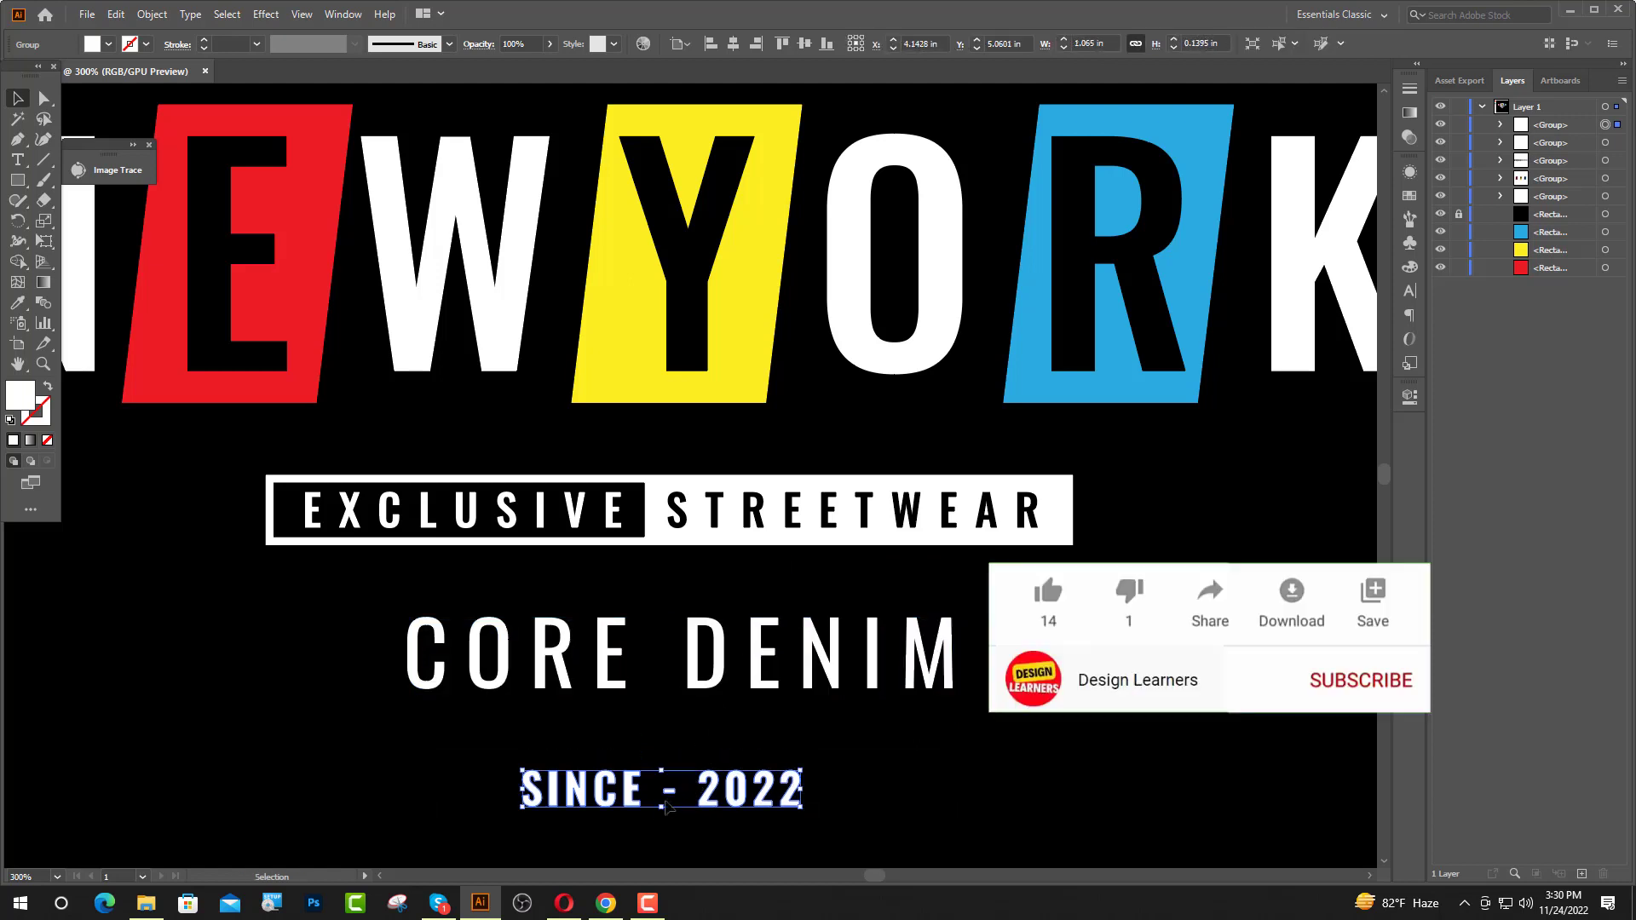
pyautogui.moveTo(643, 797); pyautogui.dragTo(643, 723)
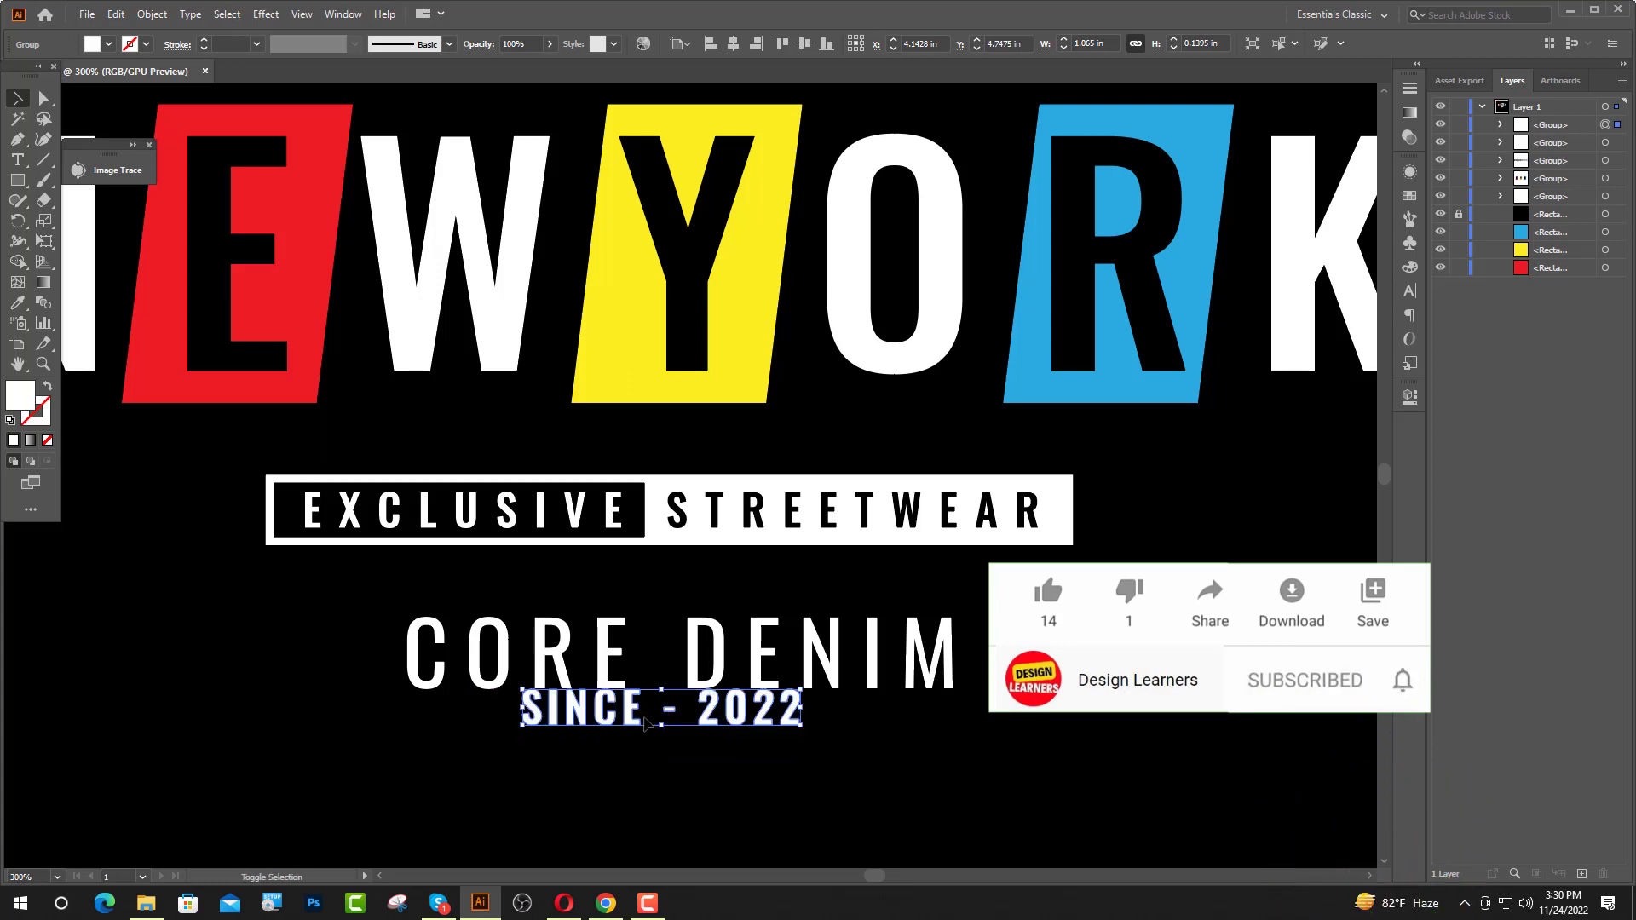
pyautogui.press('Down')
pyautogui.press('Down')
pyautogui.press('Down')
pyautogui.press('Down')
pyautogui.press('Down')
pyautogui.press('Down')
pyautogui.press('Down')
pyautogui.press('Down')
pyautogui.press('Down')
pyautogui.press('Down')
pyautogui.press('Down')
pyautogui.press('Down')
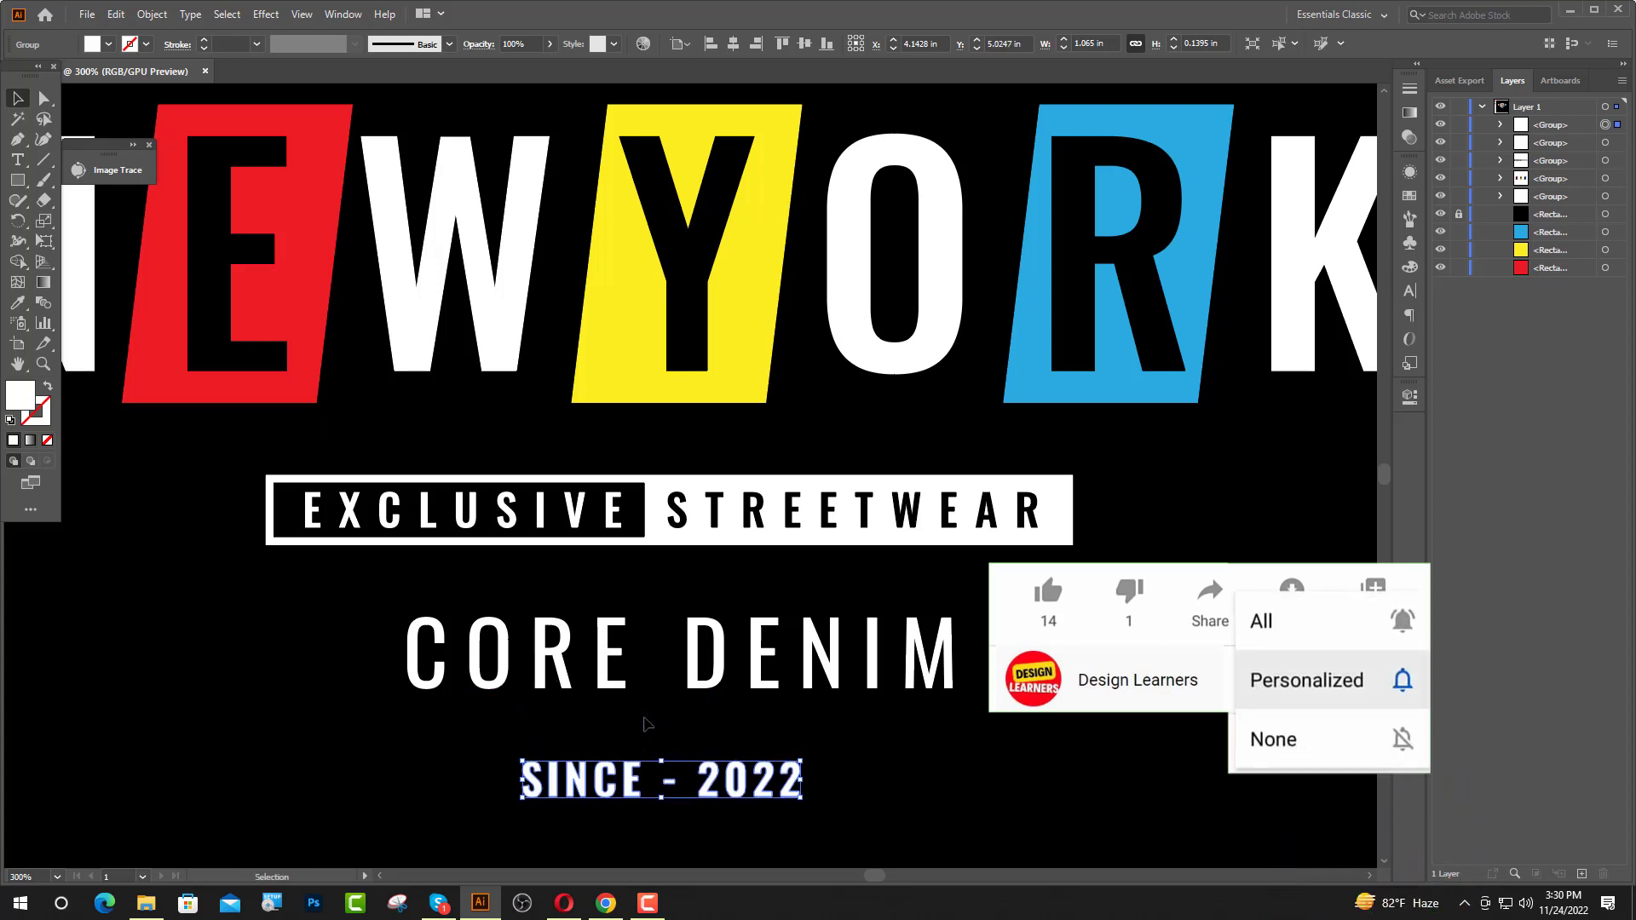
pyautogui.click(727, 708)
# - Centre all five text lines horizontally on one another
pyautogui.hotkey('ctrl', '1')
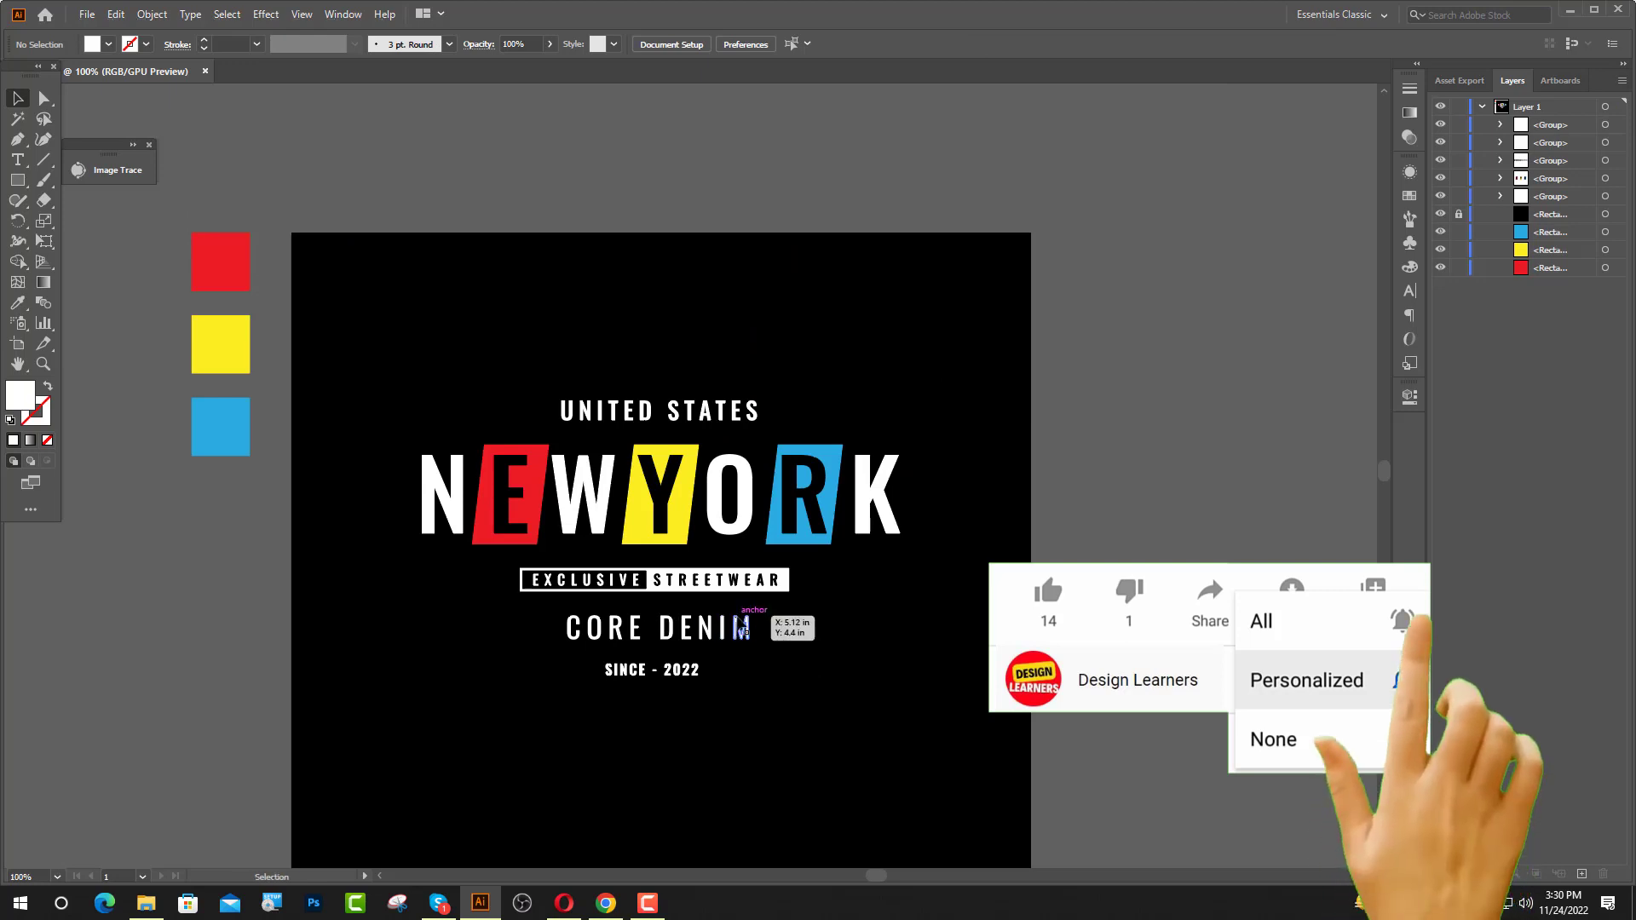
pyautogui.moveTo(452, 350); pyautogui.dragTo(853, 725)
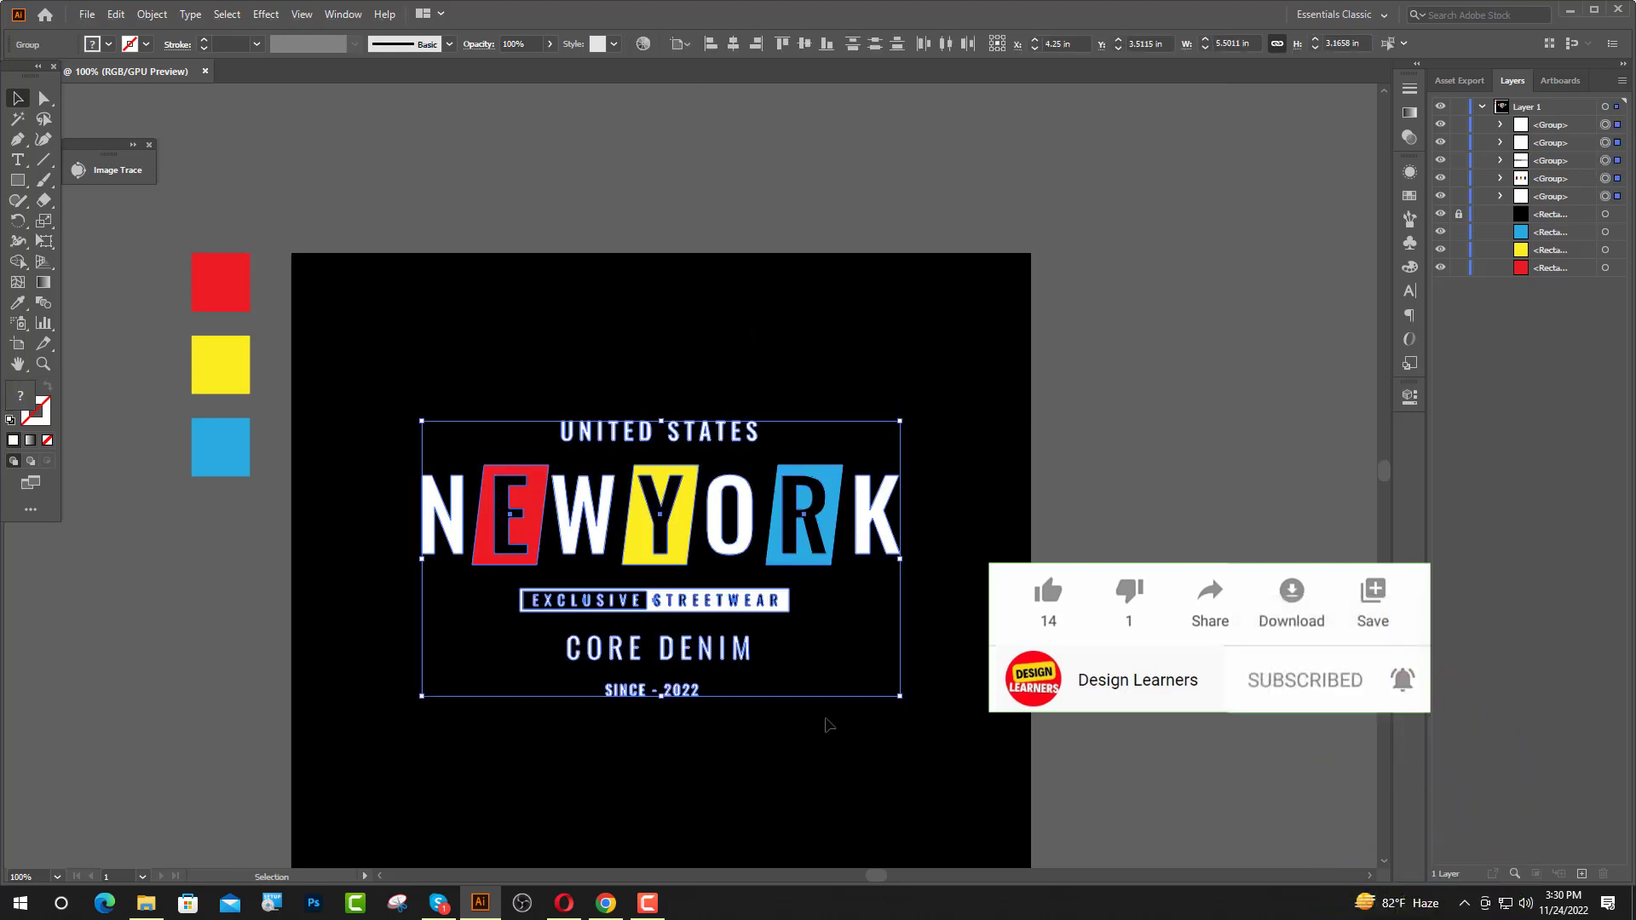
pyautogui.click(733, 44)
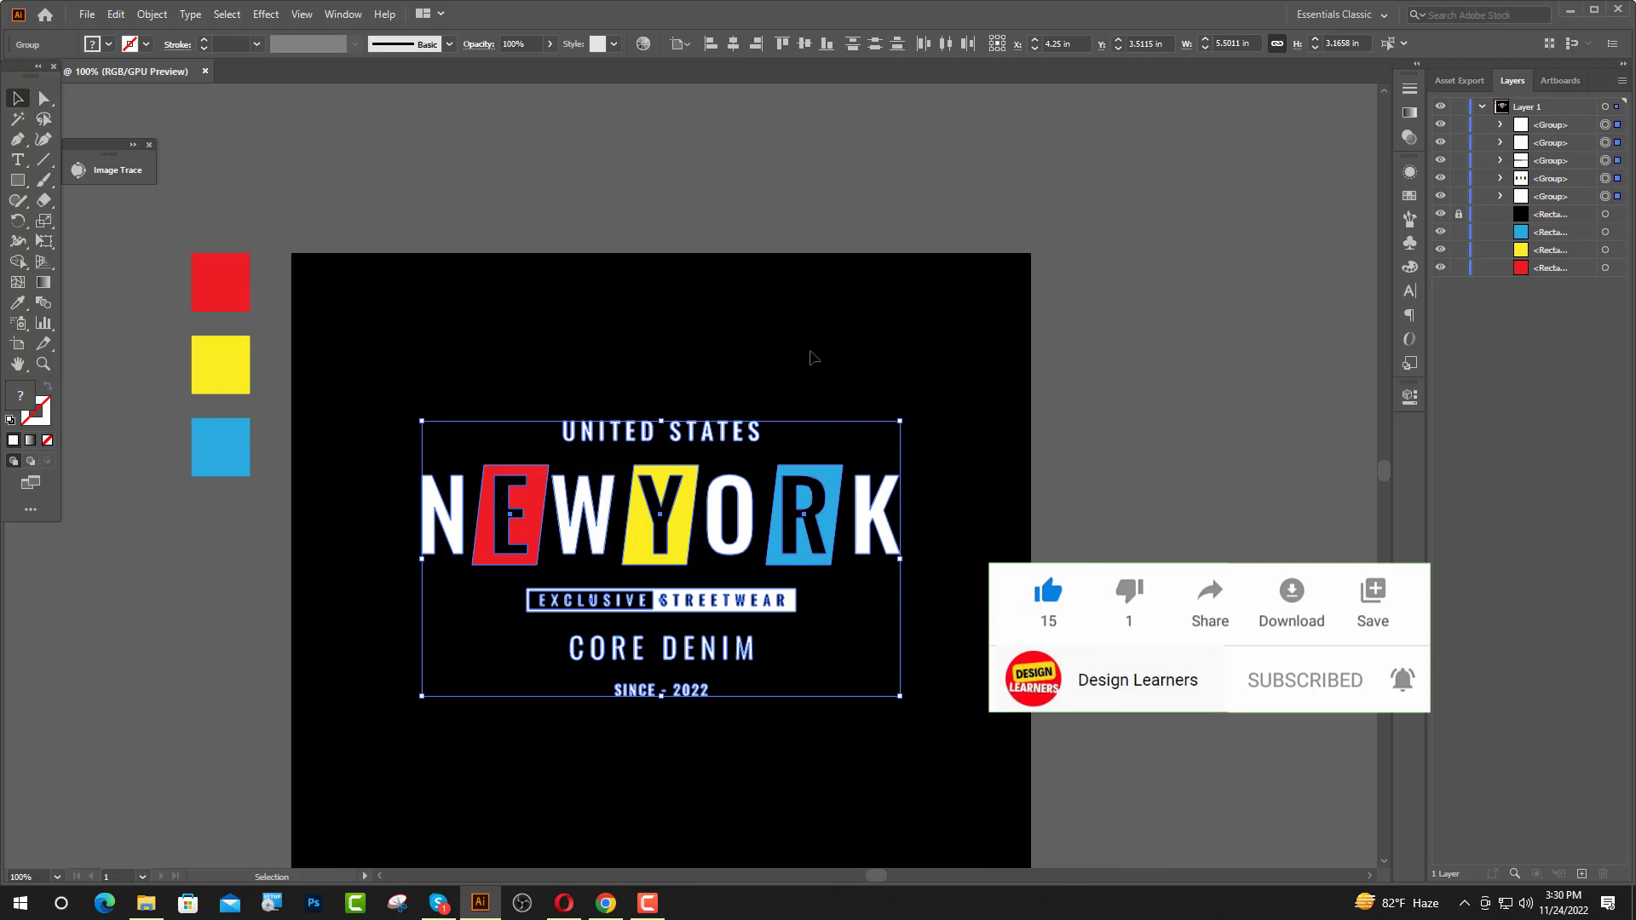
# - Group all the NEWYORK text lines into a single object
pyautogui.press('a')
pyautogui.hotkey('ctrl', 'g')
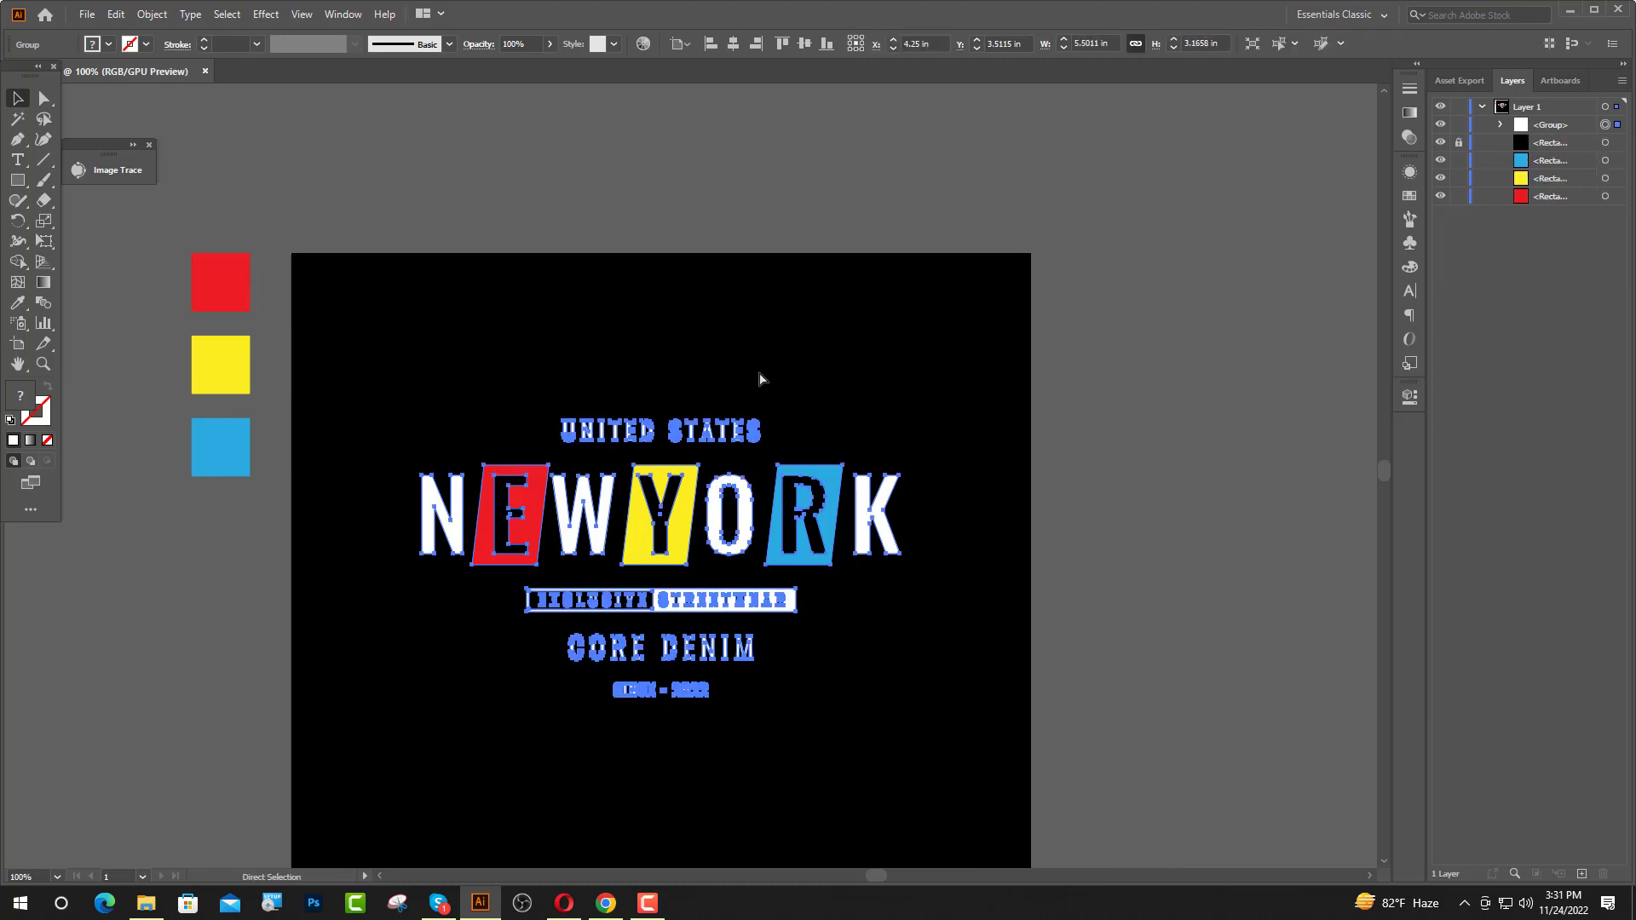
pyautogui.press('v')
pyautogui.scroll(-1, 716, 691)
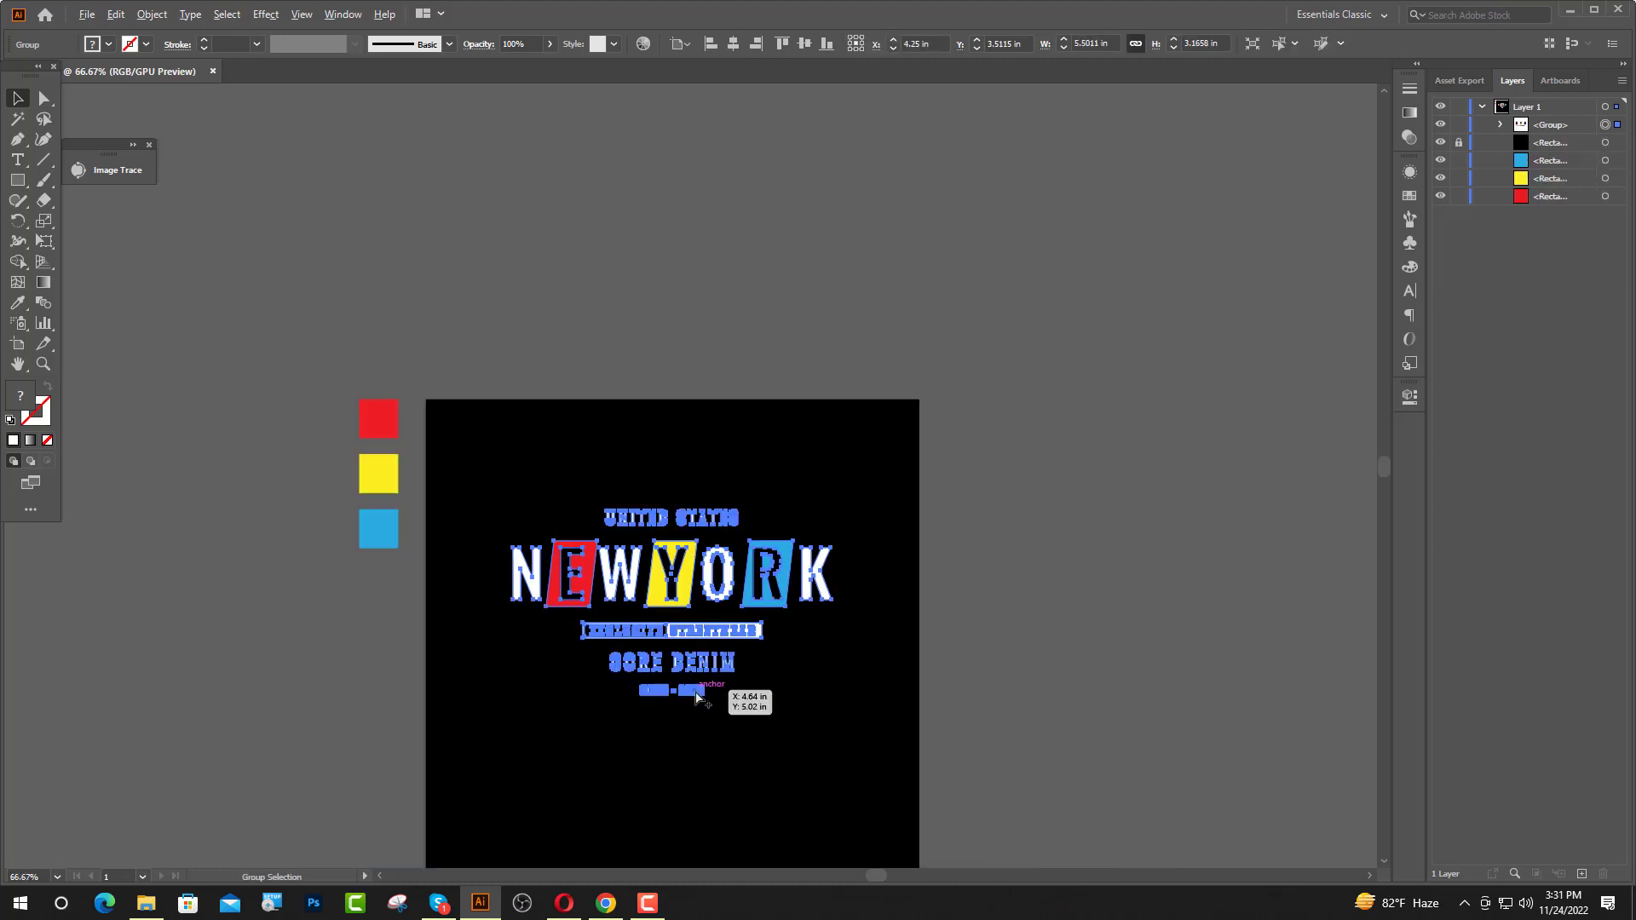
pyautogui.scroll(-2, 730, 640)
pyautogui.scroll(-1, 693, 611)
pyautogui.scroll(1, 693, 611)
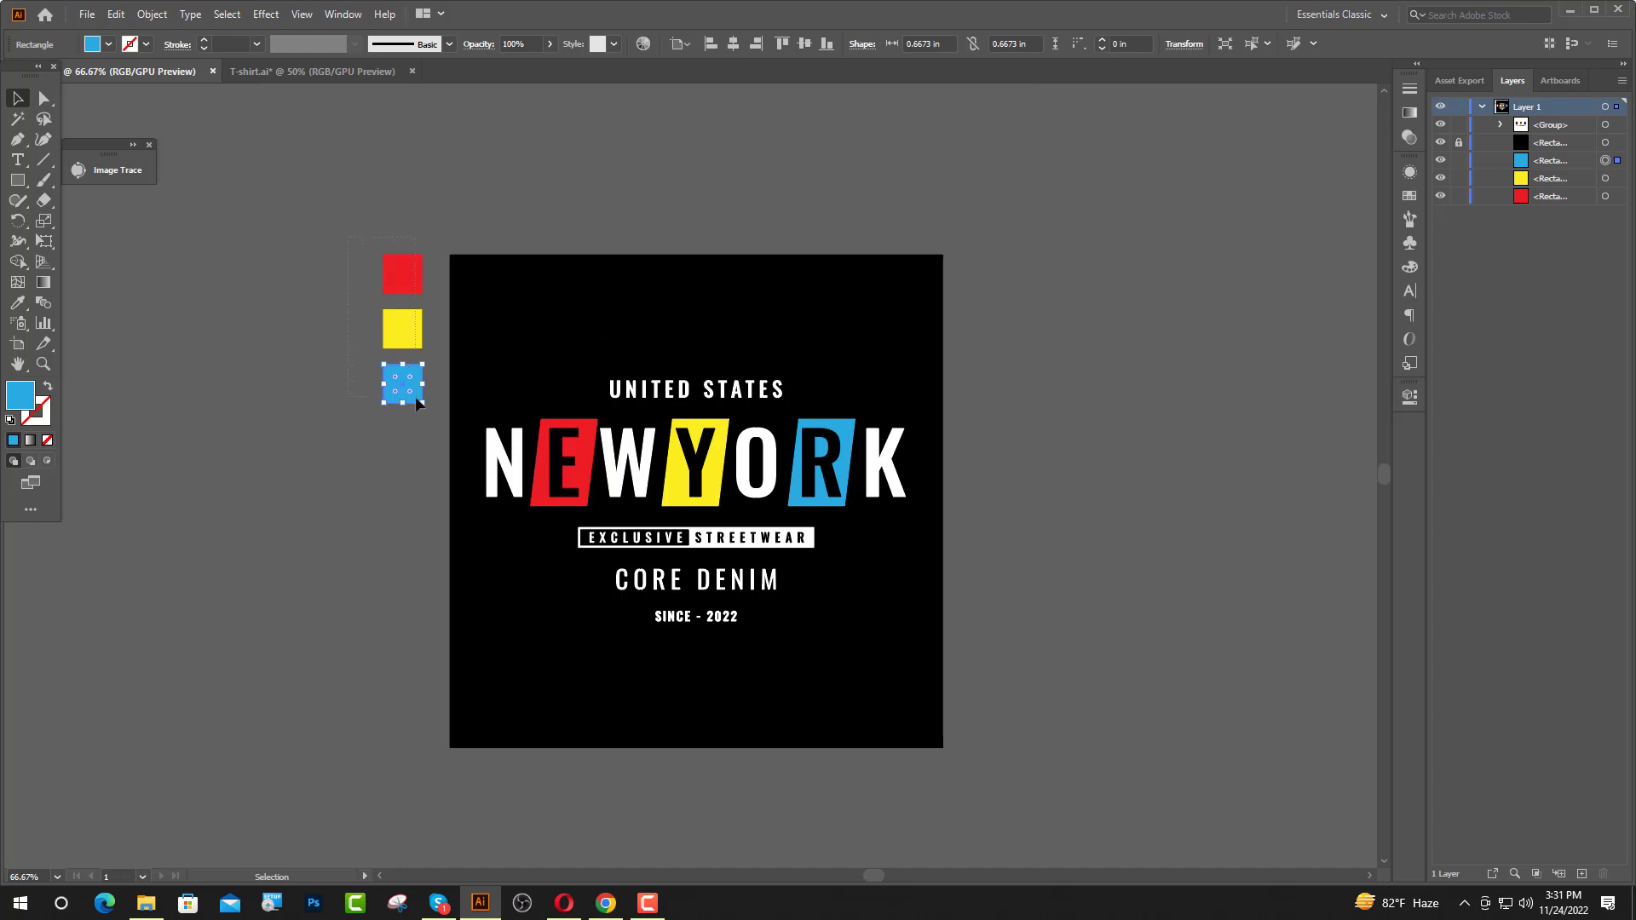
# - Delete the red, yellow and blue swatch squares and carry the text group toward the T-shirt mockup
pyautogui.moveTo(418, 404); pyautogui.dragTo(418, 405)
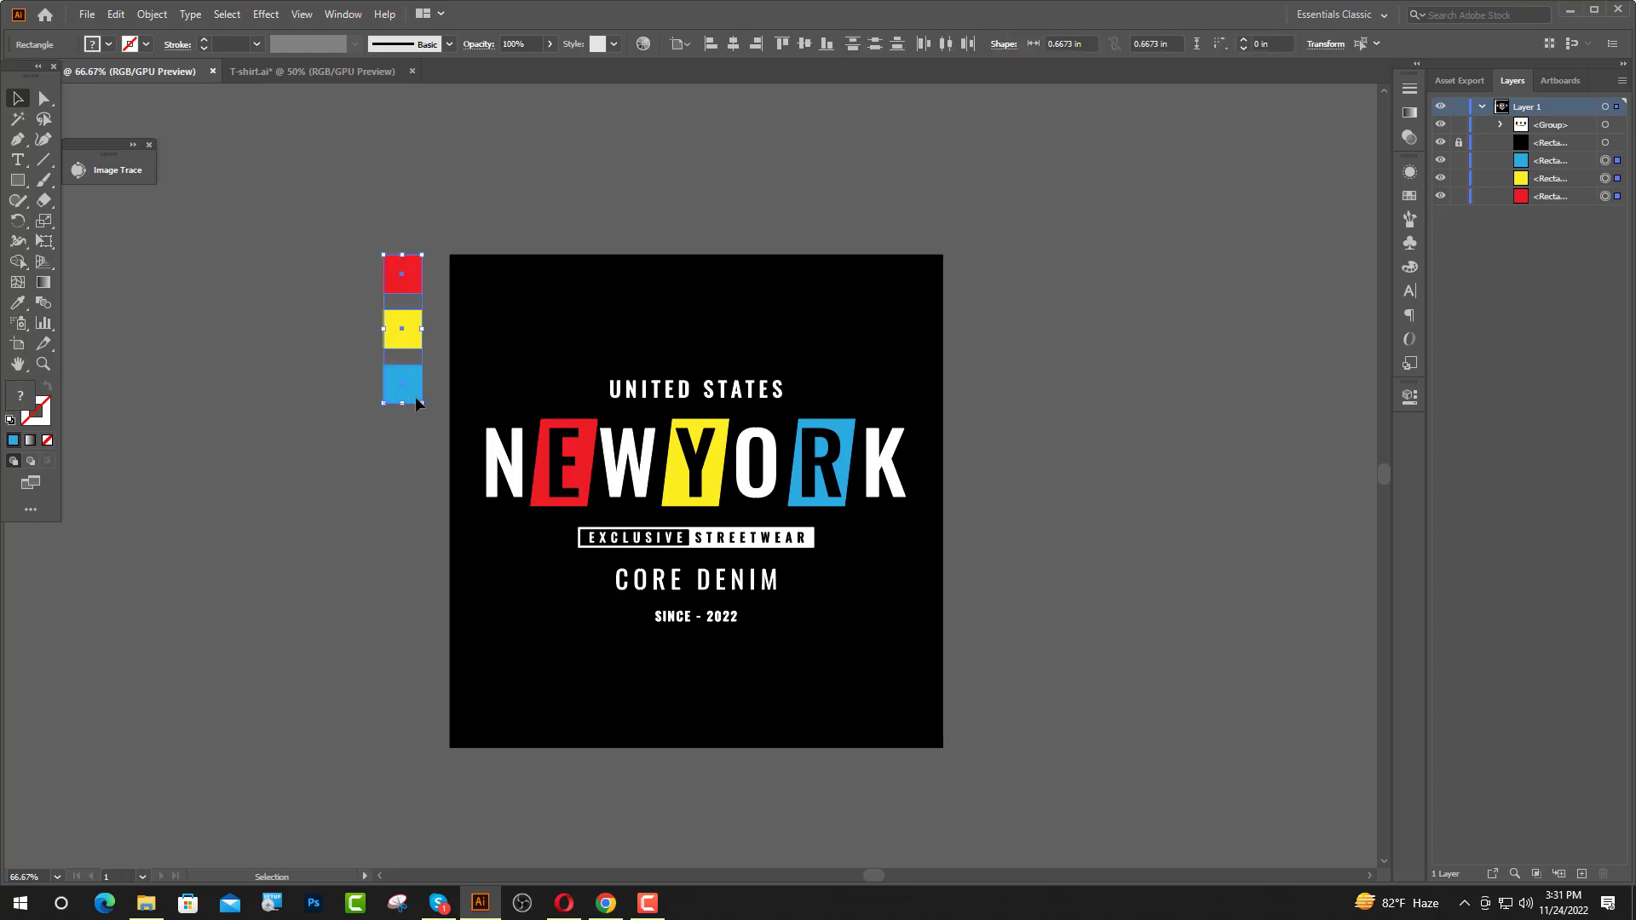
pyautogui.press('Delete')
pyautogui.click(590, 400)
pyautogui.moveTo(590, 399)
pyautogui.mouseDown()
pyautogui.moveTo(325, 147)
pyautogui.moveTo(596, 424)
pyautogui.mouseUp()
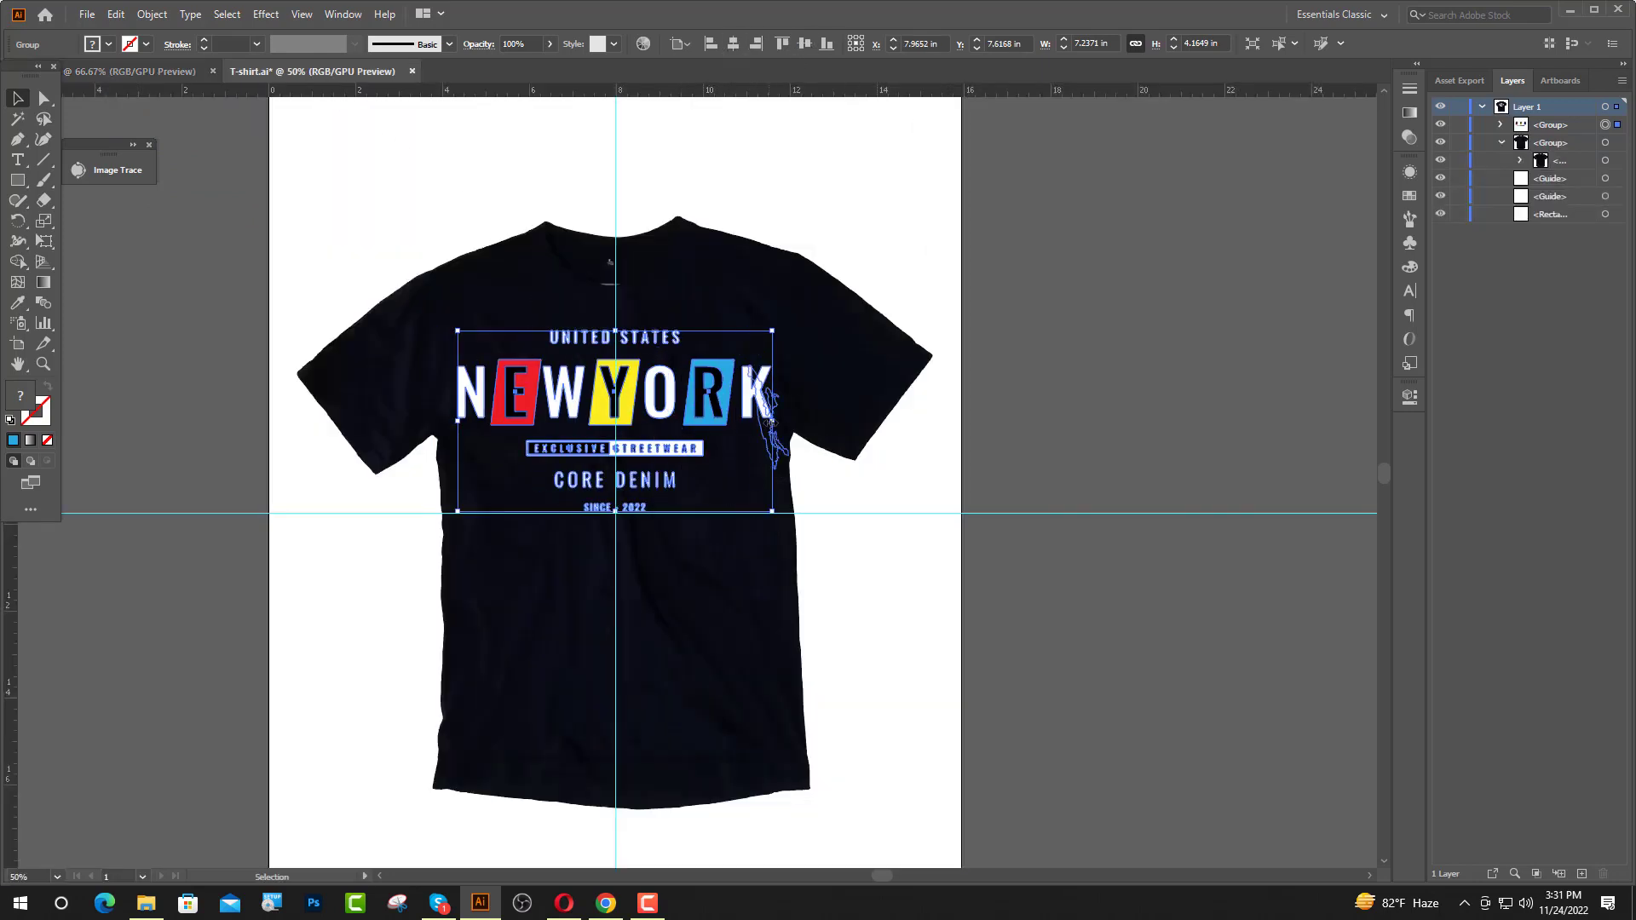
# - Scale the design to about 6.73 in wide, lower it on the chest, and hide the guides
pyautogui.moveTo(772, 420); pyautogui.dragTo(762, 426)
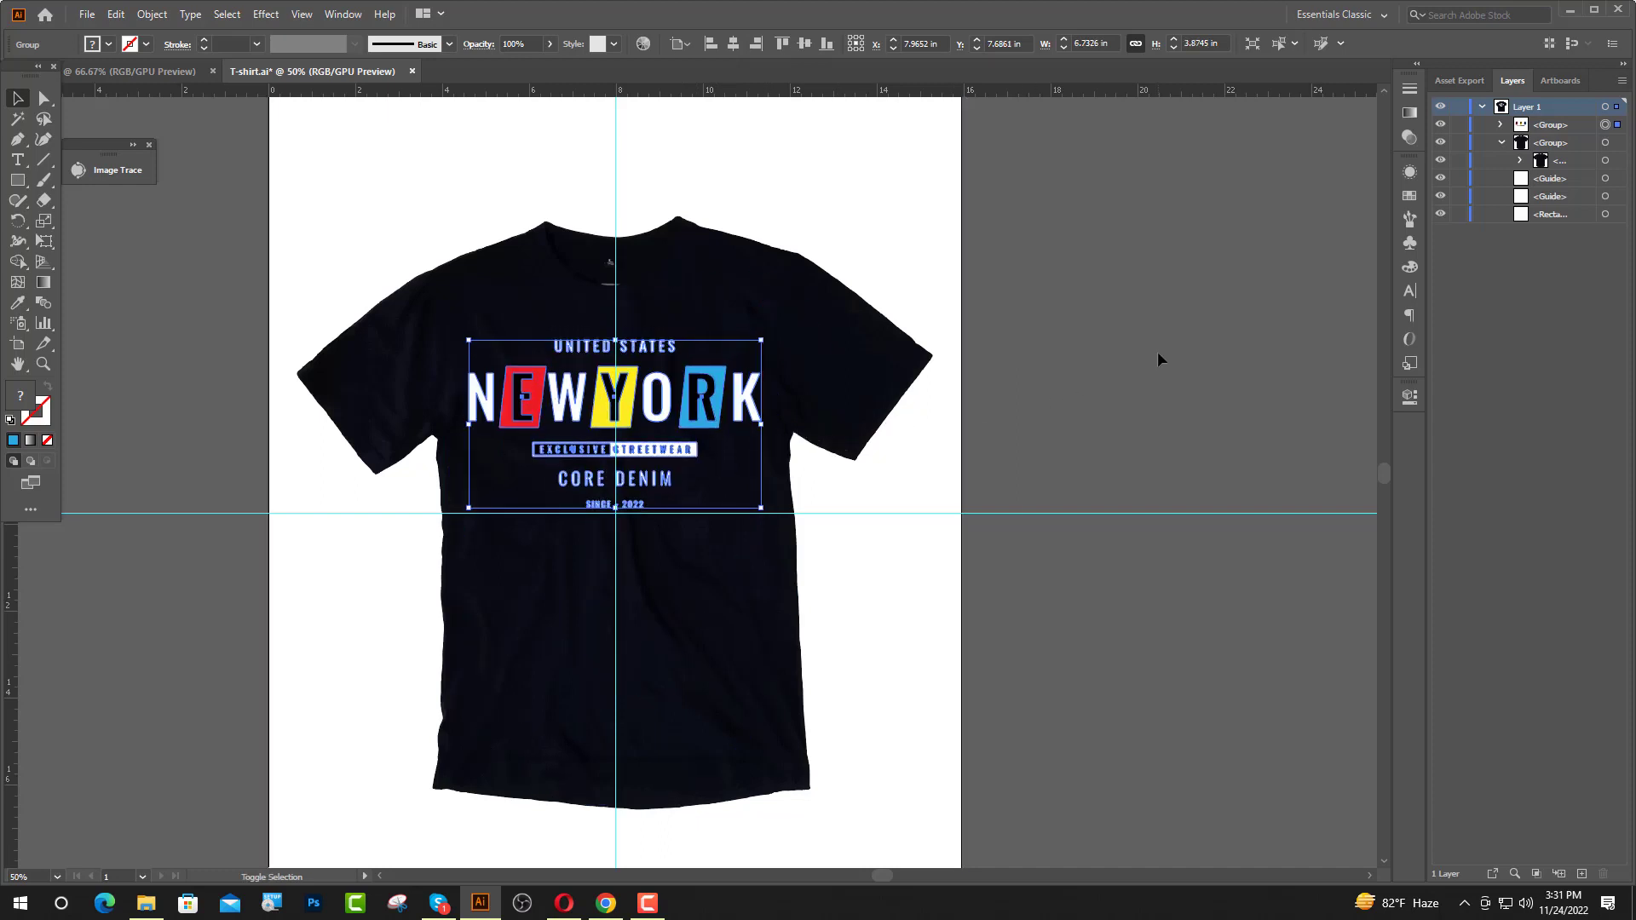
pyautogui.press('Down')
pyautogui.press('Down')
pyautogui.press('Down')
pyautogui.press('Down')
pyautogui.press('Down')
pyautogui.press('Down')
pyautogui.press('Down')
pyautogui.press('Down')
pyautogui.press('Down')
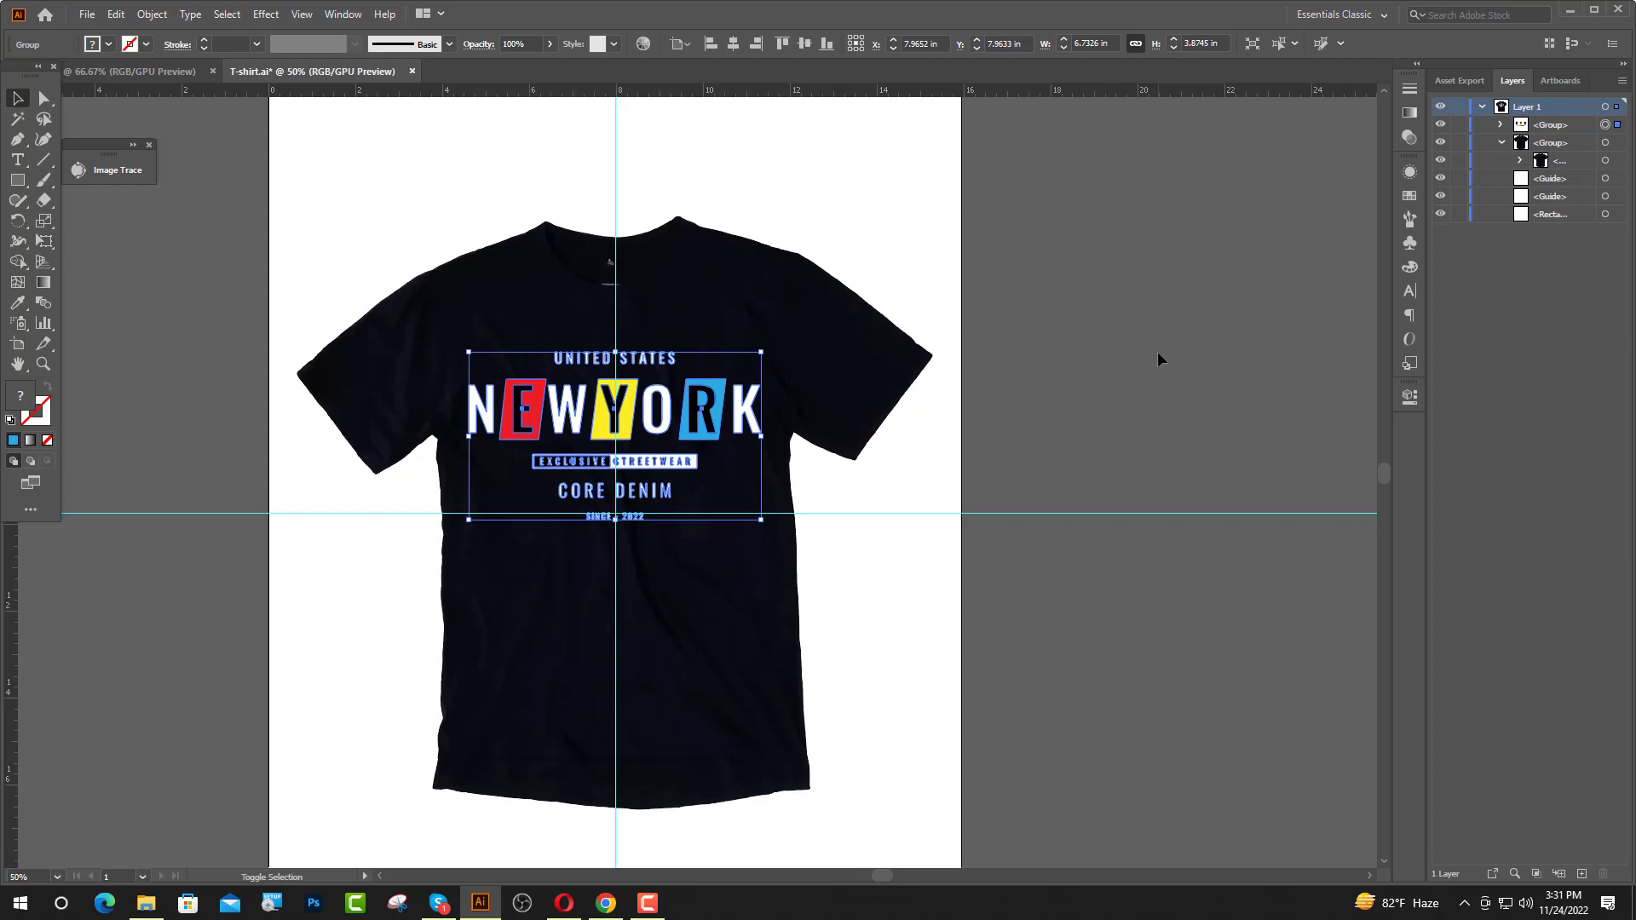
pyautogui.press('Down')
pyautogui.press('Down')
pyautogui.press('Down')
pyautogui.press('Down')
pyautogui.press('Down')
pyautogui.press('Down')
pyautogui.press('Down')
pyautogui.press('Down')
pyautogui.press('Down')
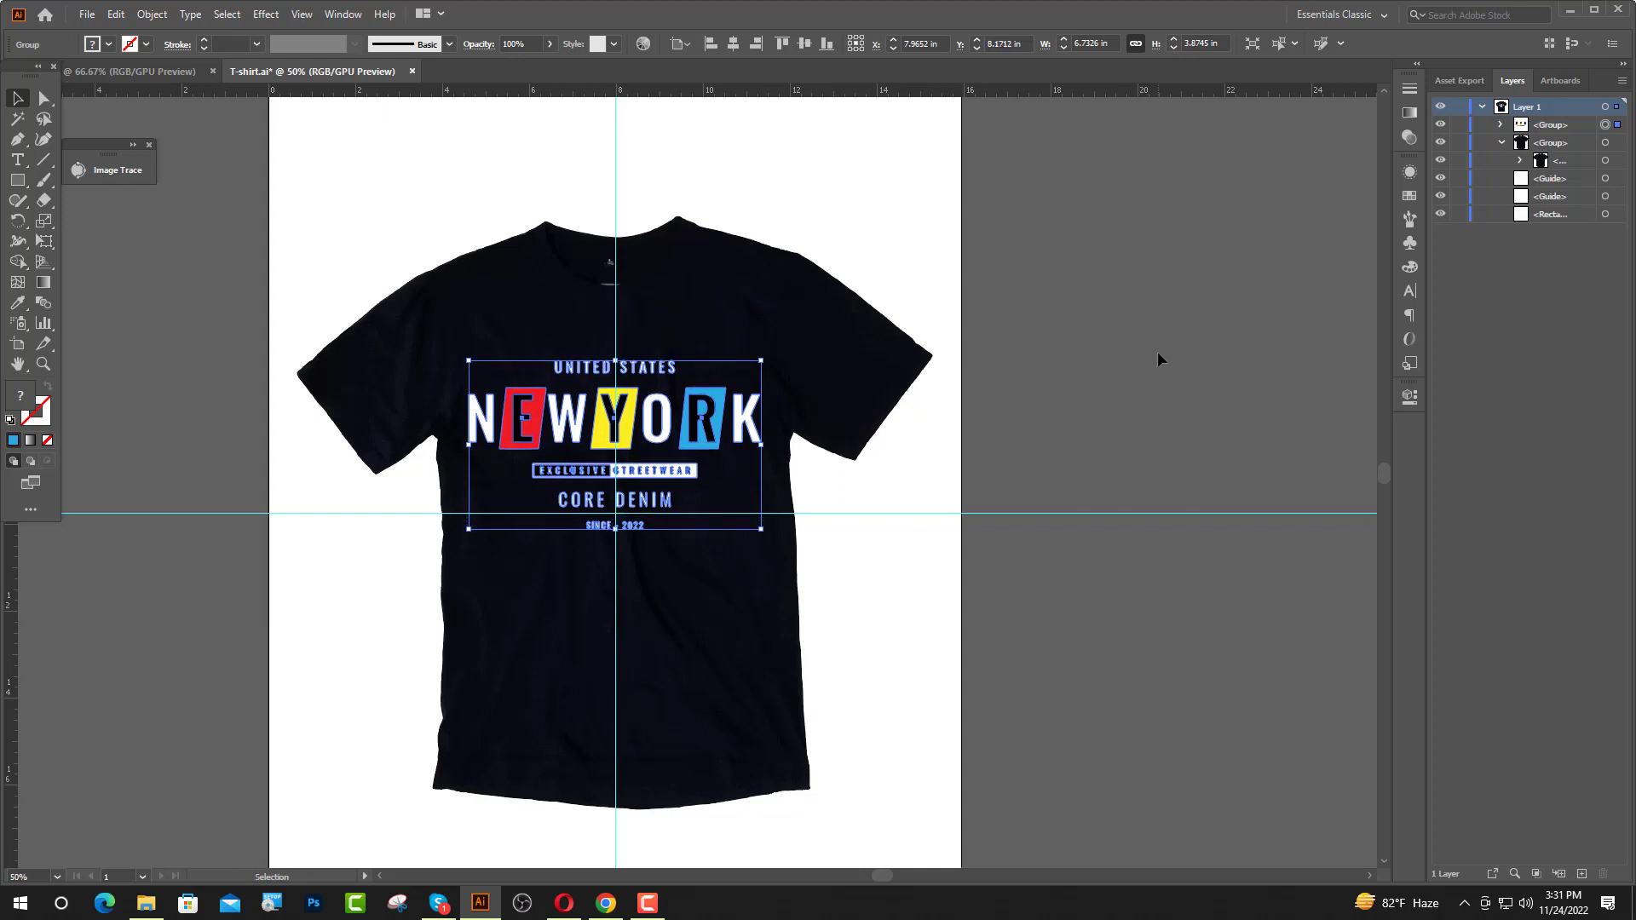
pyautogui.press('Down')
pyautogui.press('Down')
pyautogui.press('Down')
pyautogui.press('Down')
pyautogui.press('Down')
pyautogui.press('Down')
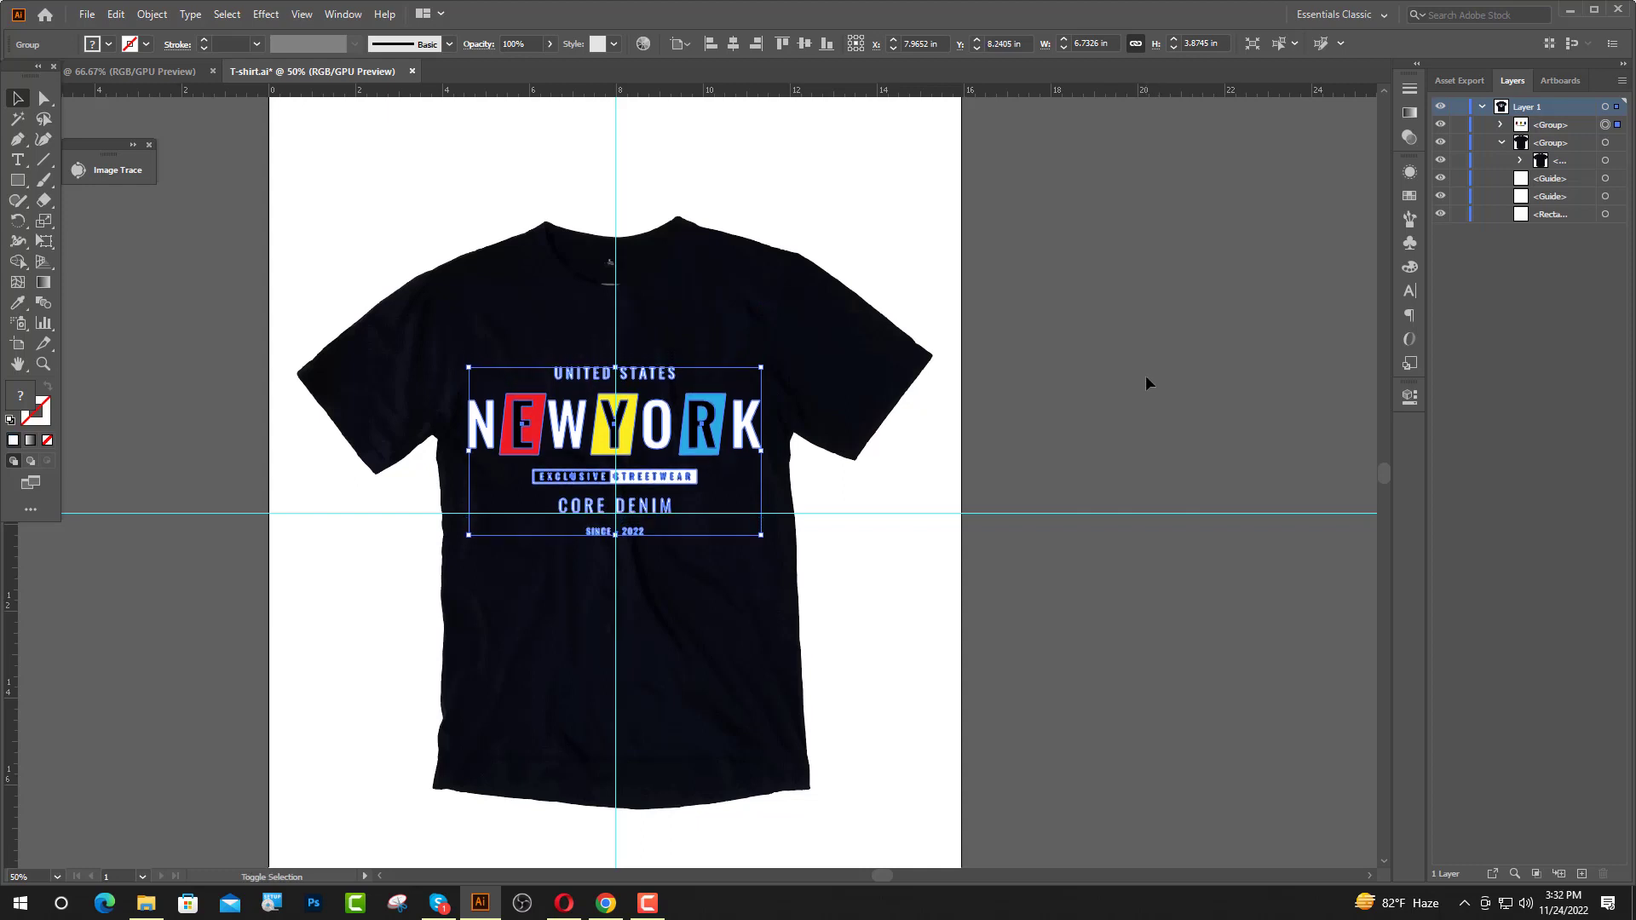
pyautogui.press('Down')
pyautogui.press('Down')
pyautogui.press('Down')
pyautogui.click(1147, 378)
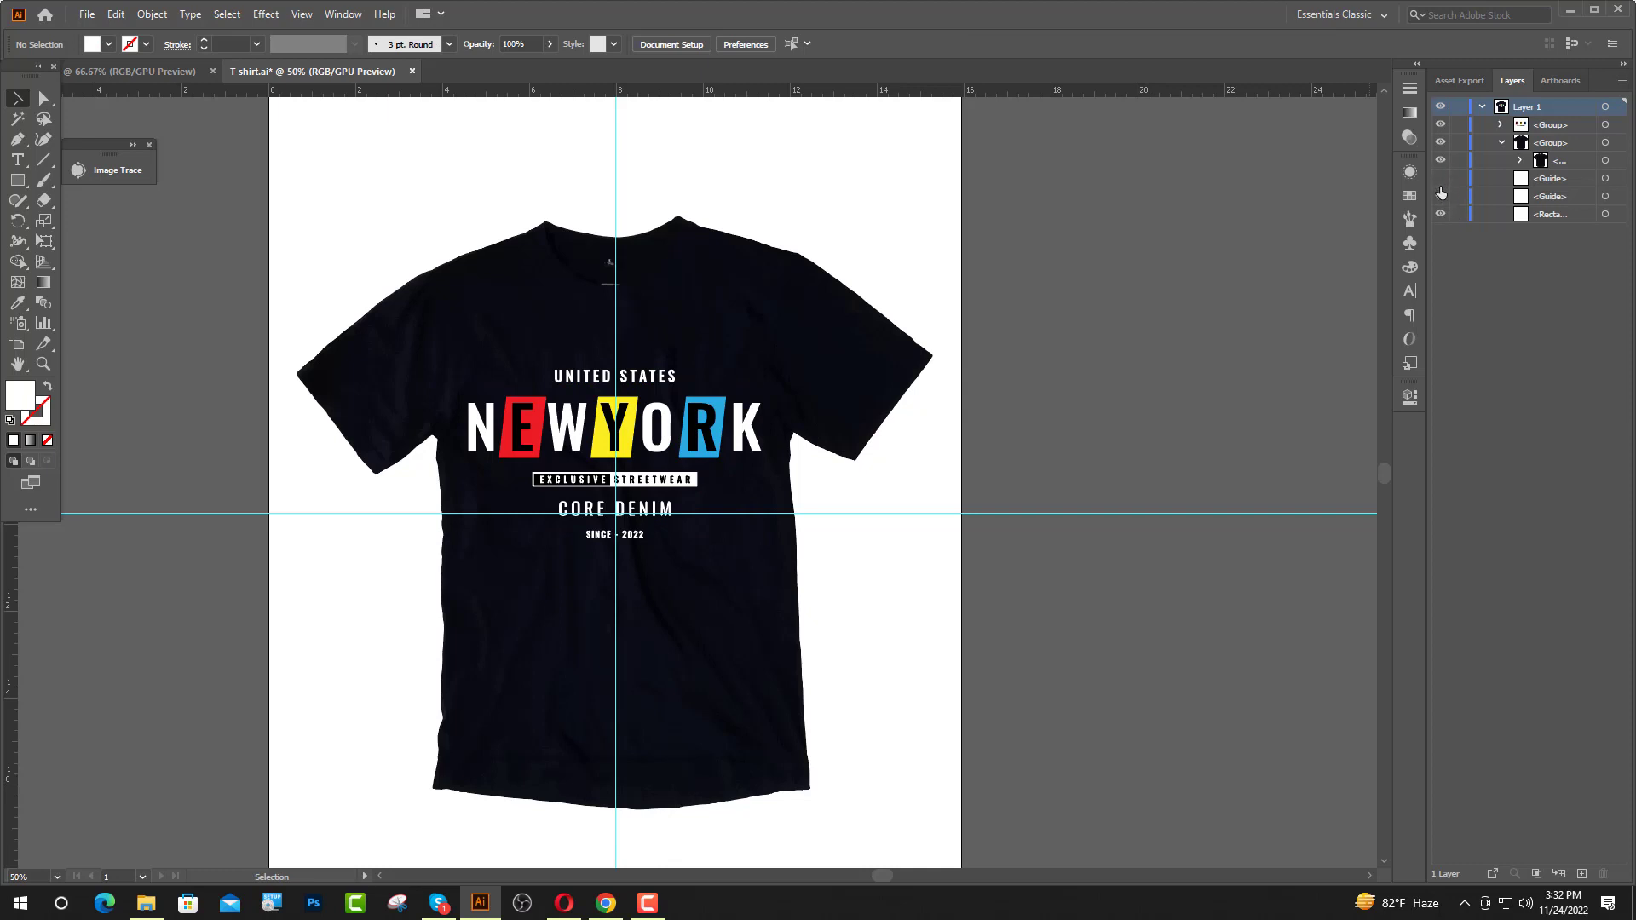
pyautogui.click(1441, 196)
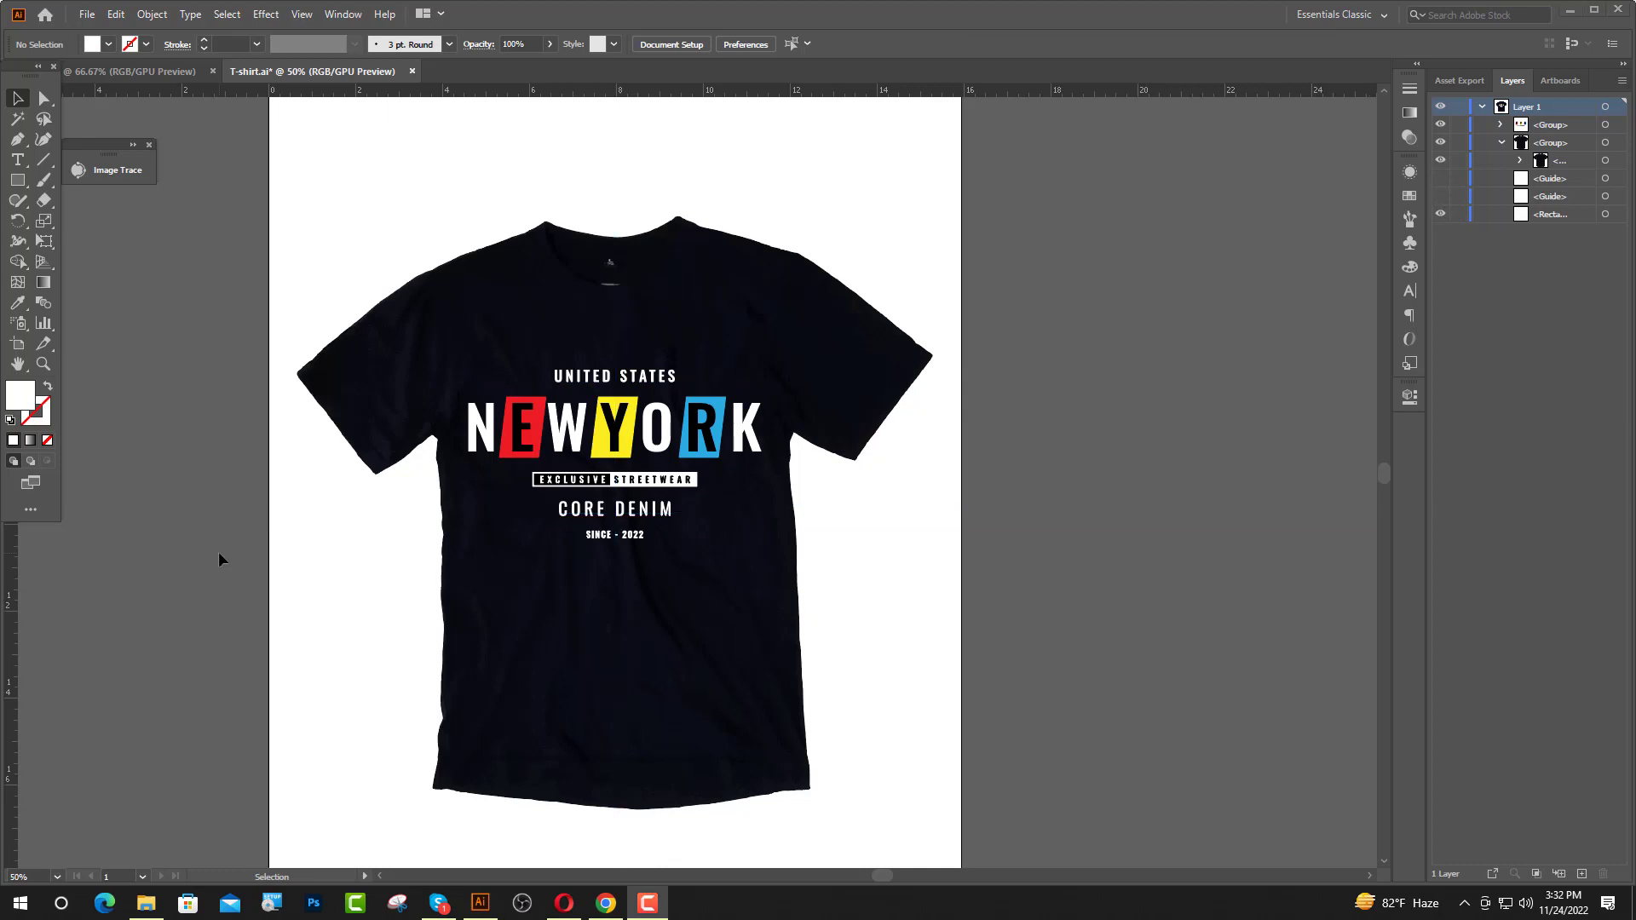